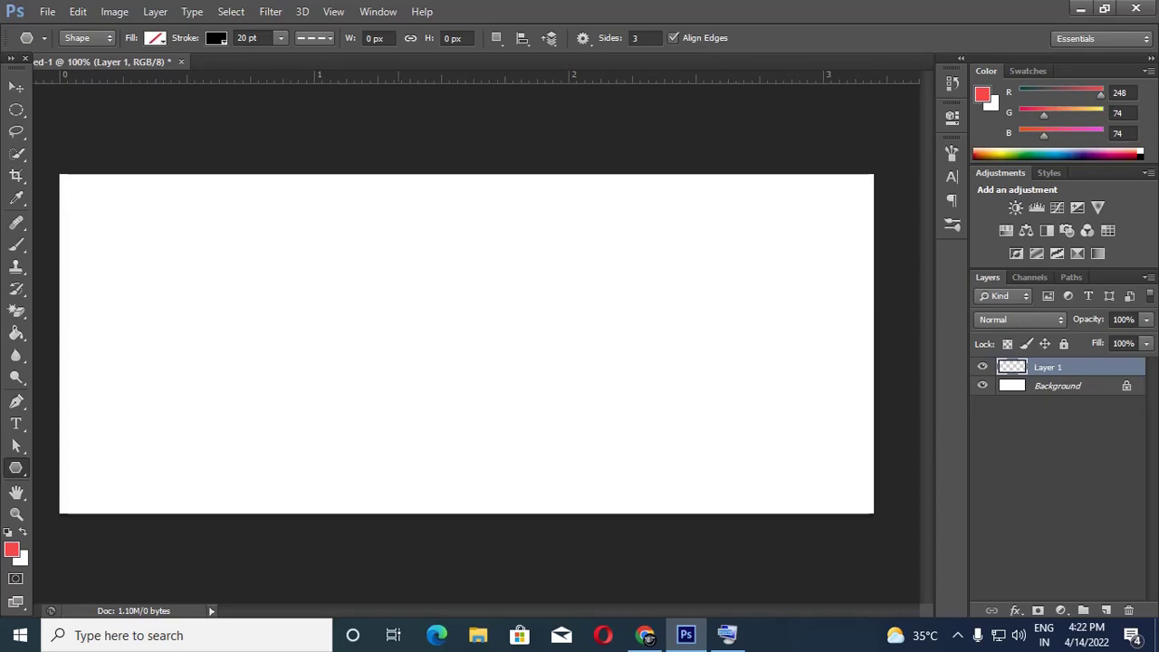
# Create a three-sided polygon 100 px wide and 100 px high on the canvas
pyautogui.click(278, 312)
pyautogui.click(660, 332)
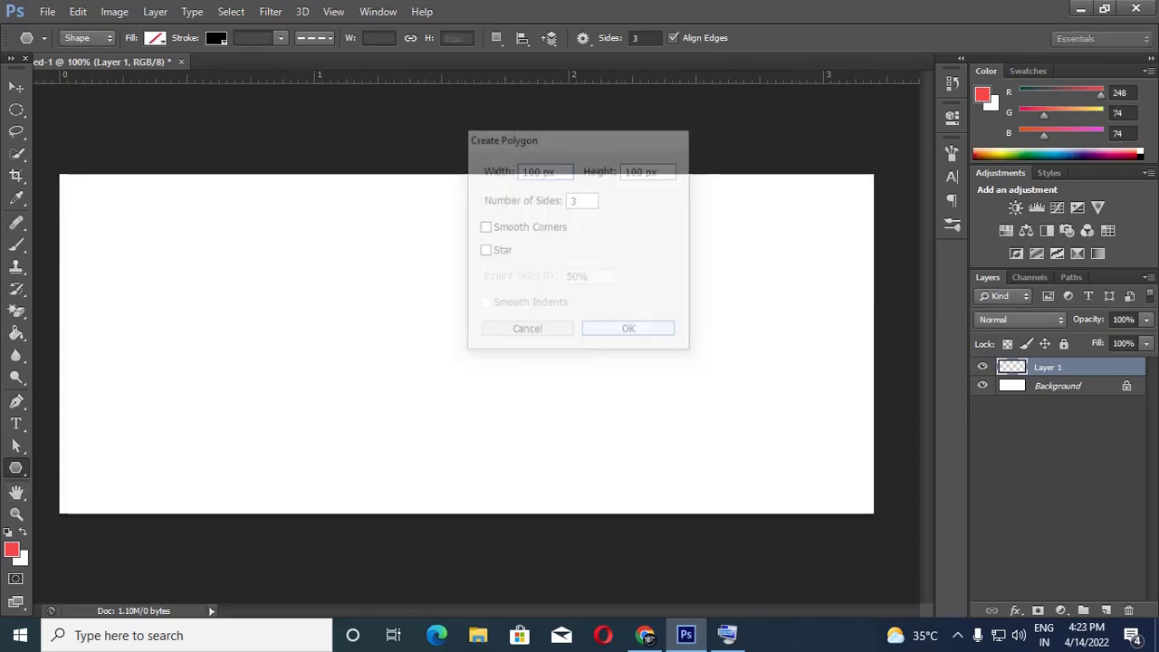
# Set the foreground colour to hex 020041
pyautogui.click(11, 550)
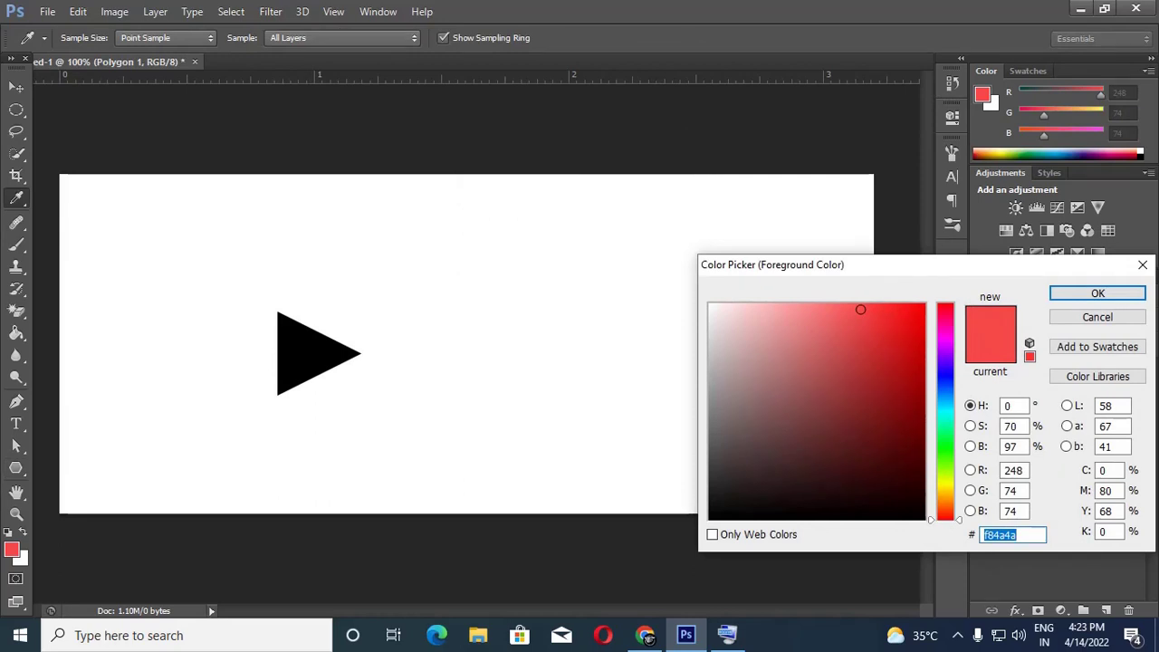
pyautogui.write('020041')
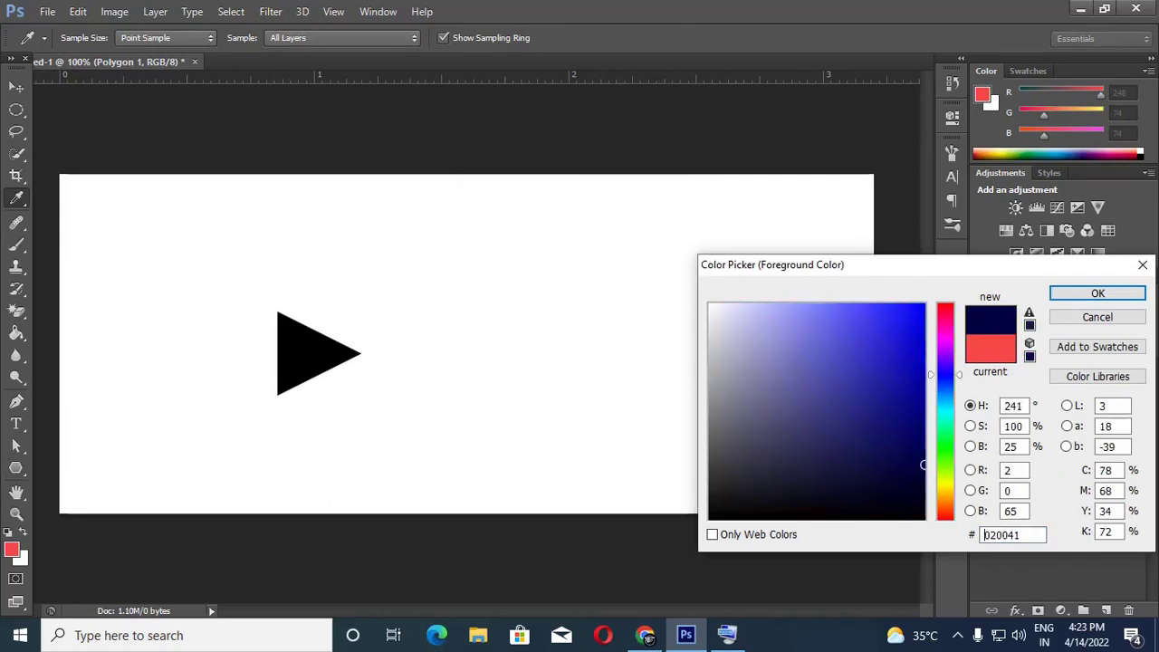
pyautogui.click(1098, 294)
# Rasterize the small triangle and fill it with the dark blue foreground colour
pyautogui.click(17, 333)
pyautogui.click(319, 353)
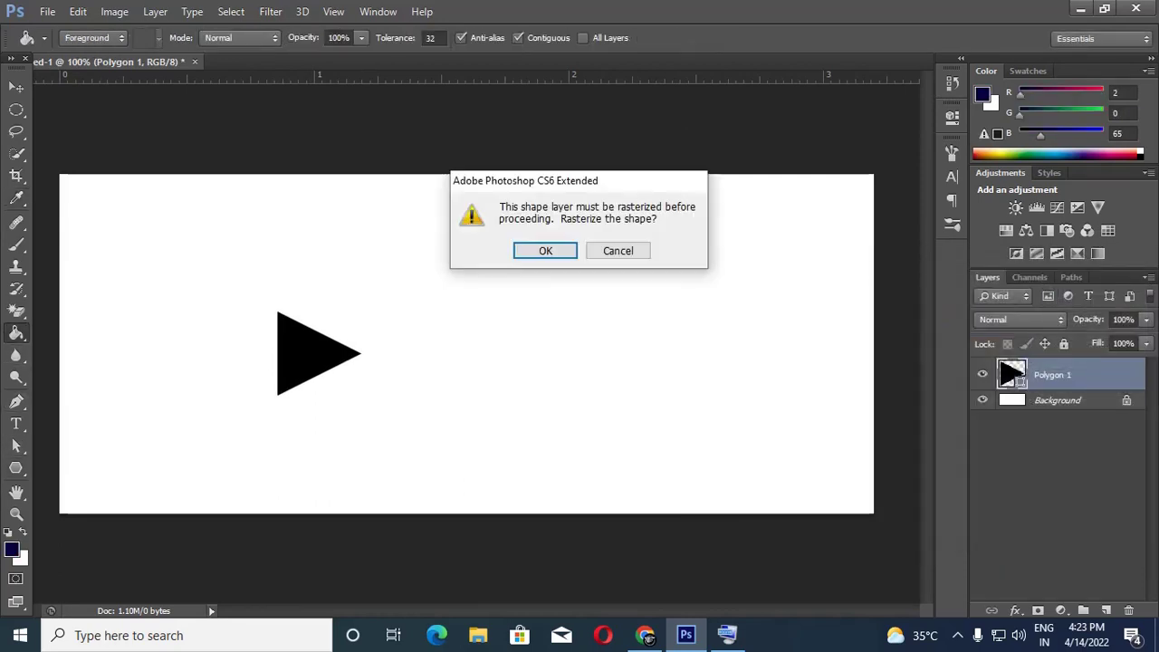
pyautogui.click(548, 250)
# Try to enlarge the small triangle, cancel the transform and delete its layer
pyautogui.hotkey('ctrl', 't')
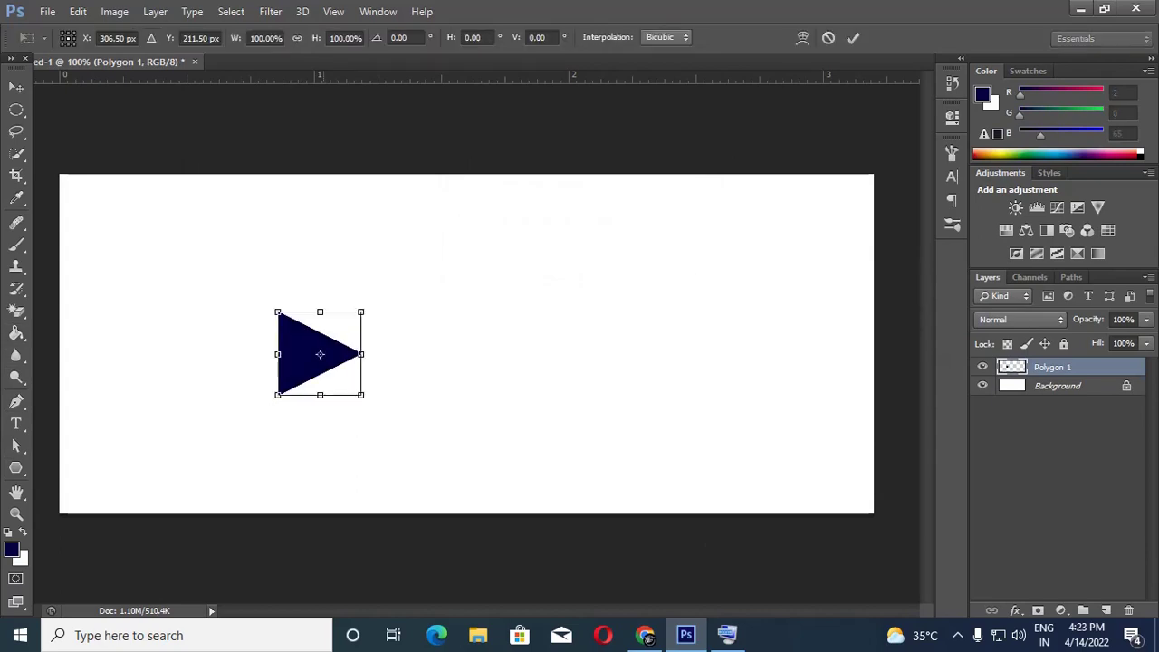
pyautogui.moveTo(359, 311); pyautogui.dragTo(439, 235)
pyautogui.press('Escape')
pyautogui.press('Delete')
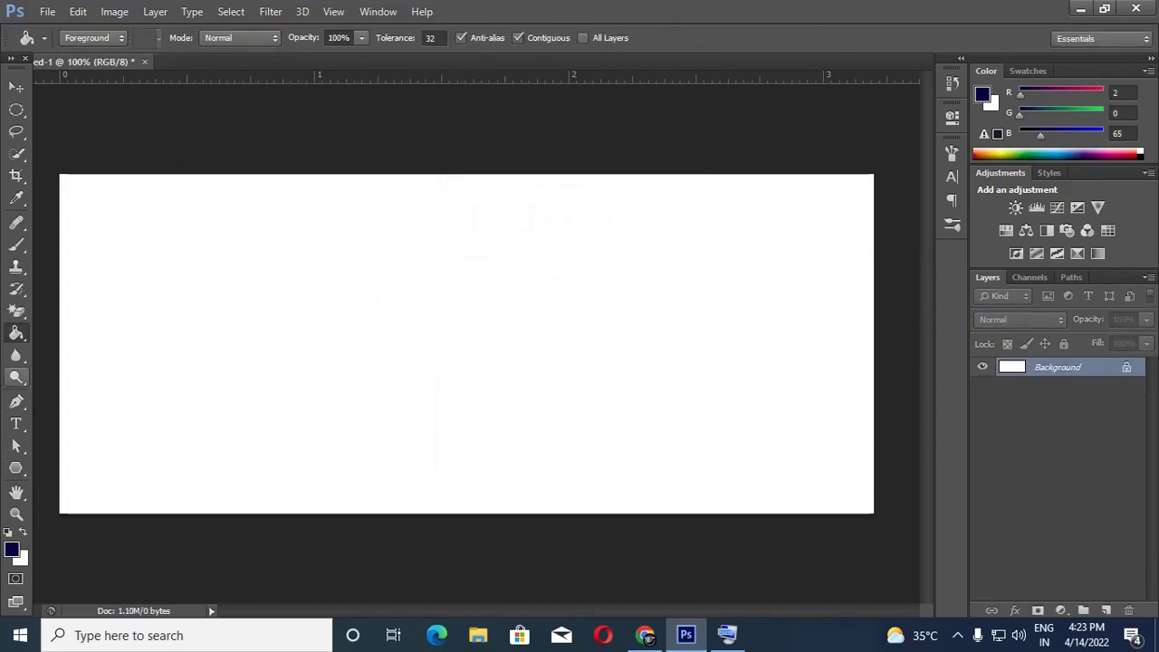
# Draw a triangle about 243 px by 281 px near the canvas centre, with a dark blue fill and no stroke
pyautogui.press('u')
pyautogui.moveTo(415, 308); pyautogui.dragTo(552, 309)
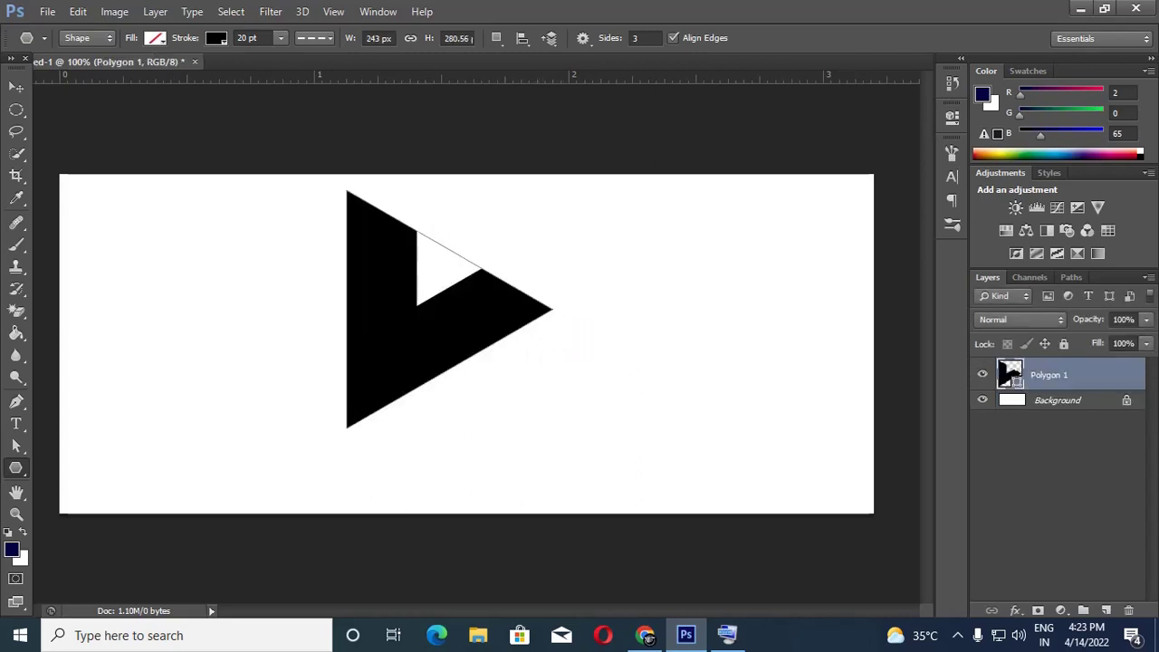
pyautogui.click(155, 38)
pyautogui.click(116, 72)
pyautogui.click(216, 38)
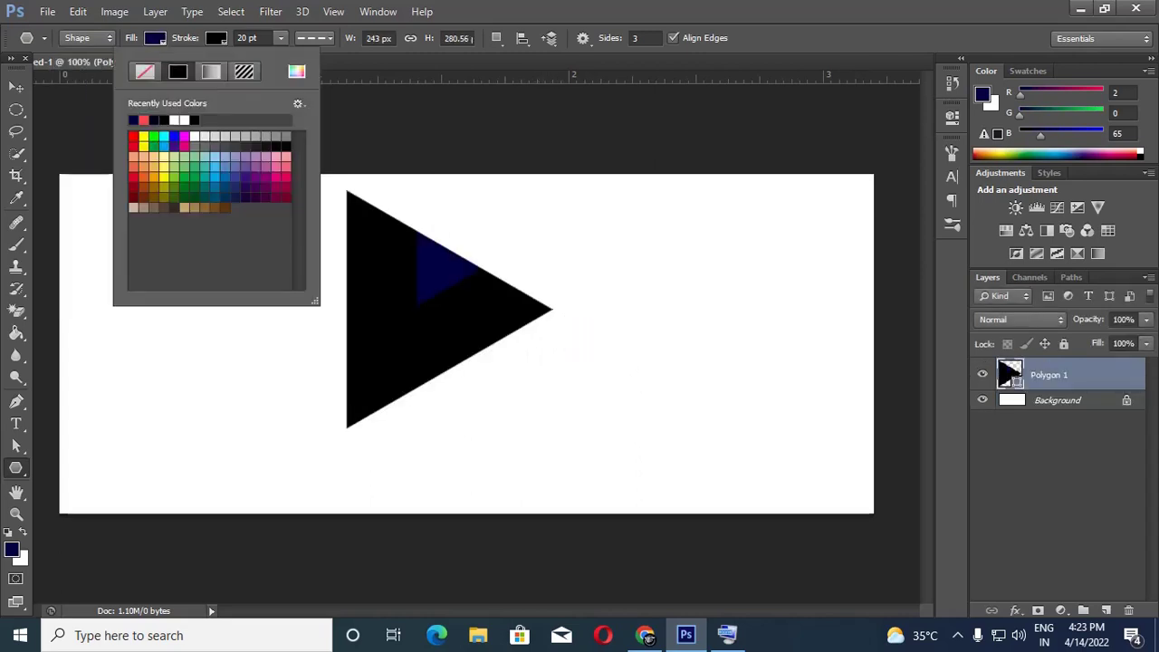
pyautogui.click(145, 72)
pyautogui.click(16, 87)
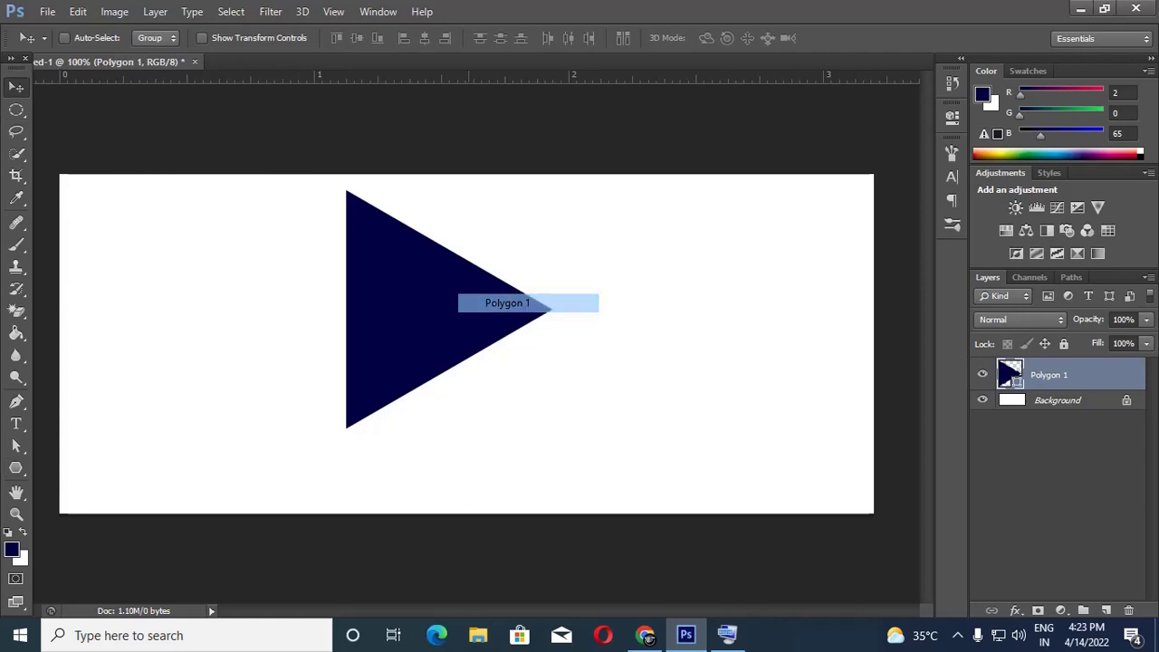
pyautogui.hotkey('ctrl', 't')
pyautogui.moveTo(552, 190); pyautogui.dragTo(290, 129)
pyautogui.click(78, 11)
pyautogui.click(826, 38)
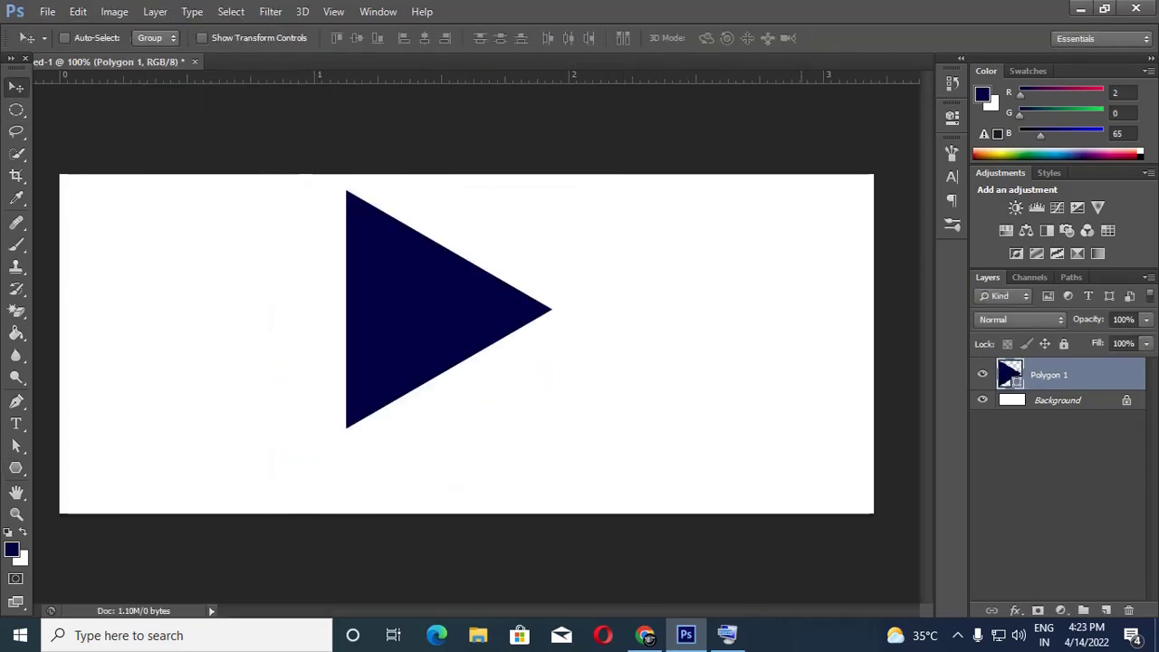
# Scale the triangle to about 164%, rotate it about -106°, and place it across the canvas's upper-left corner
pyautogui.hotkey('ctrl', 't')
pyautogui.moveTo(552, 190); pyautogui.dragTo(75, 171)
pyautogui.moveTo(449, 307); pyautogui.dragTo(106, 94)
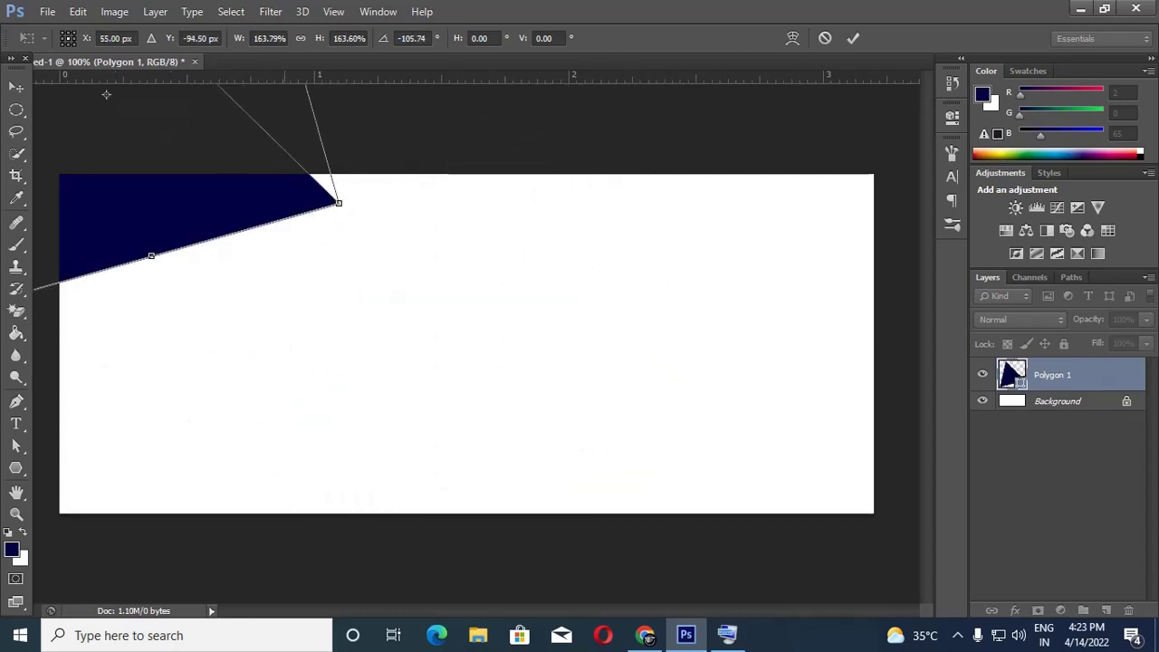
pyautogui.hotkey('ctrl', '-')
pyautogui.moveTo(380, 248); pyautogui.dragTo(435, 233)
pyautogui.press('Return')
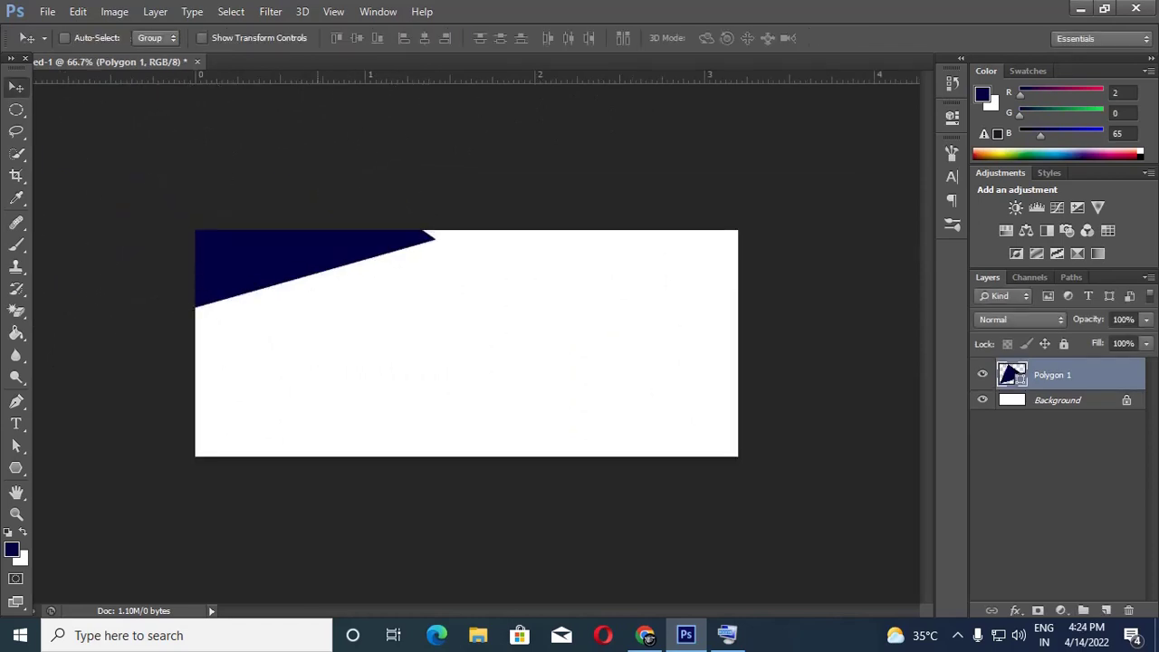
# Rotate the upper-left corner triangle by about -9.4° so its lower edge slopes more steeply
pyautogui.hotkey('ctrl', 't')
pyautogui.moveTo(465, 311); pyautogui.dragTo(471, 301)
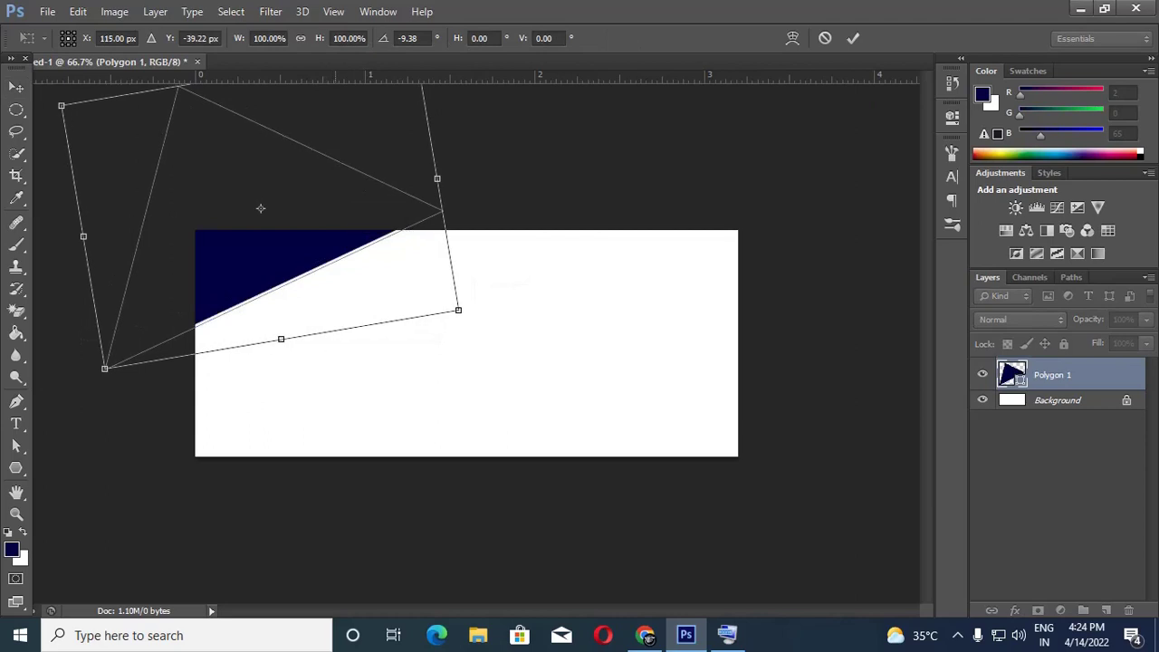
pyautogui.press('Return')
# Duplicate the triangle, rotate the copy about -51°, and place it across the canvas's upper-right corner
pyautogui.moveTo(336, 250); pyautogui.dragTo(555, 426)
pyautogui.hotkey('ctrl', 't')
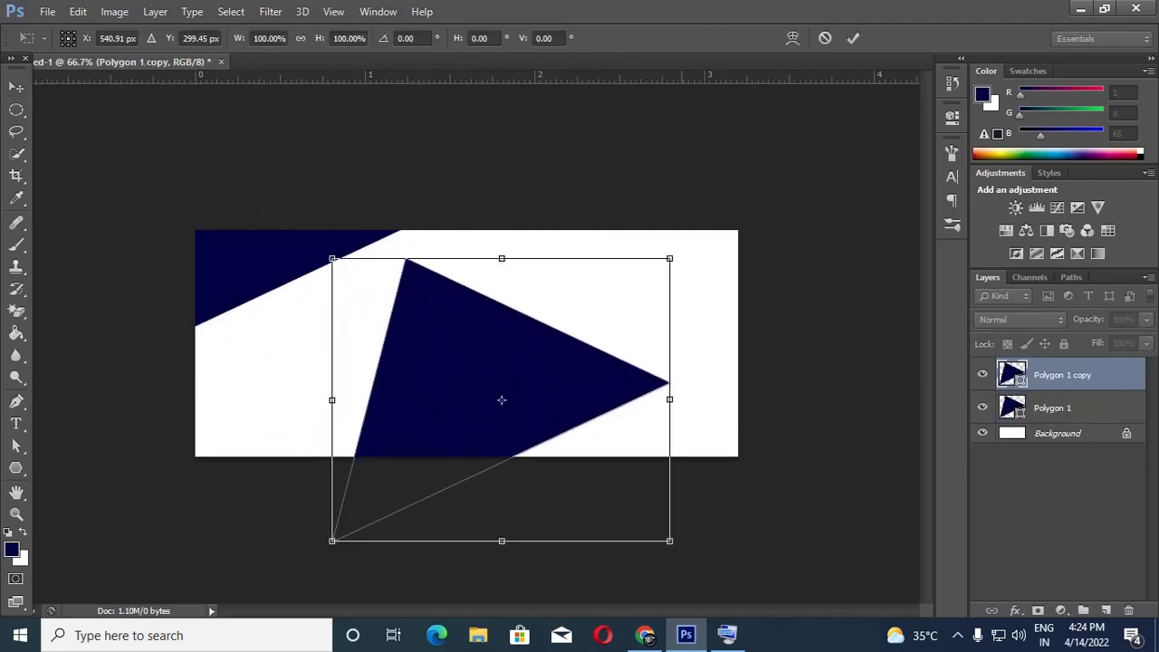
pyautogui.moveTo(682, 246); pyautogui.dragTo(567, 176)
pyautogui.moveTo(495, 452); pyautogui.dragTo(777, 210)
pyautogui.moveTo(736, 280); pyautogui.dragTo(725, 269)
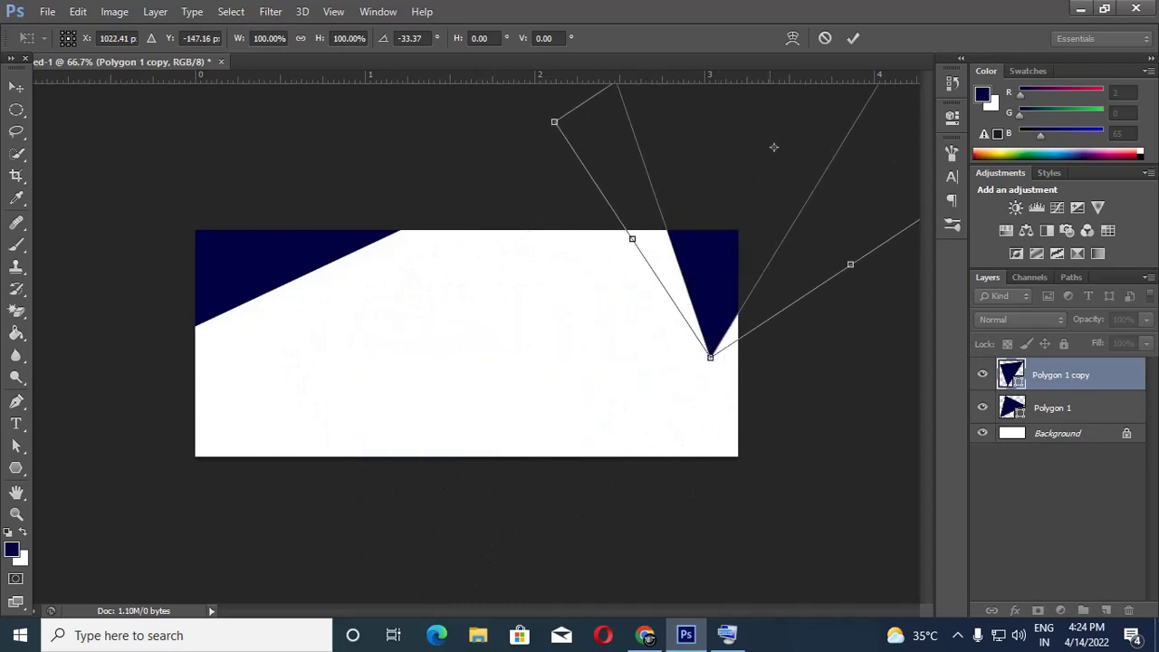
pyautogui.moveTo(771, 363); pyautogui.dragTo(823, 358)
pyautogui.moveTo(739, 258); pyautogui.dragTo(702, 249)
pyautogui.moveTo(741, 359); pyautogui.dragTo(799, 349)
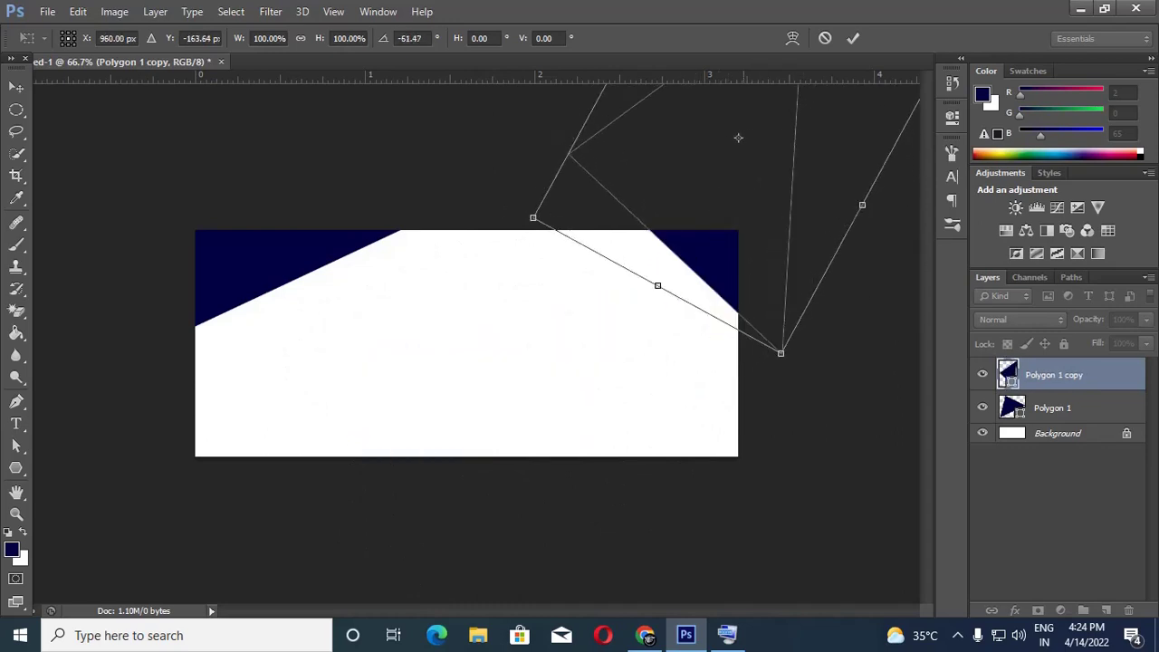
pyautogui.moveTo(738, 138); pyautogui.dragTo(715, 130)
pyautogui.press('Return')
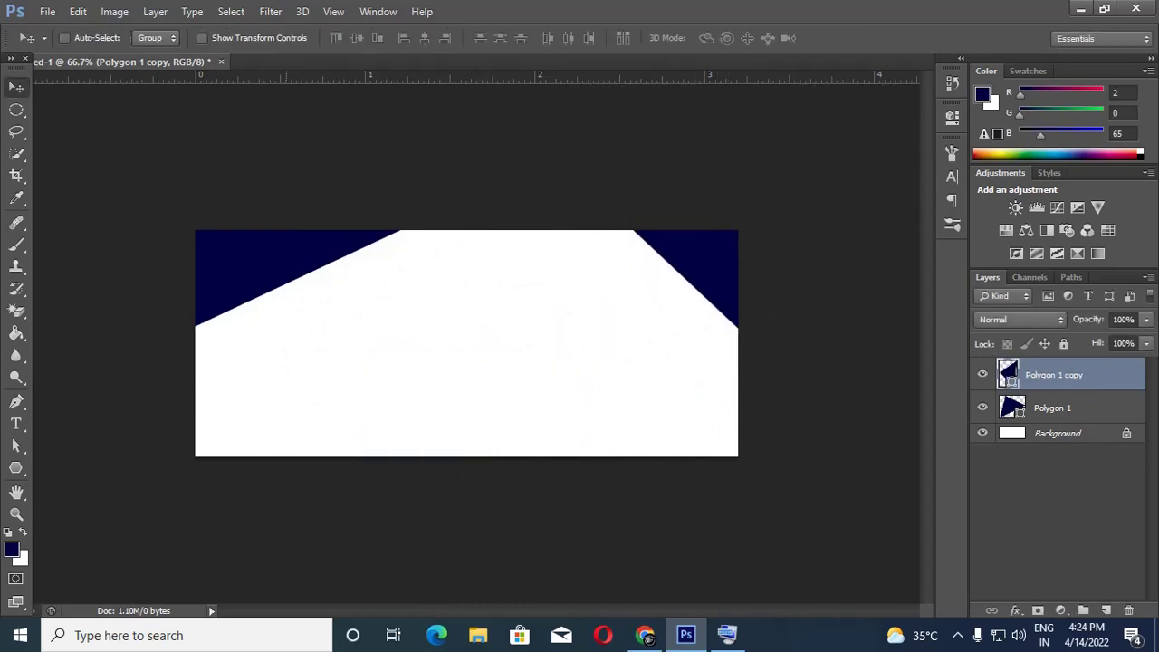
# Duplicate the upper-left triangle, rotate the copy counterclockwise, and place it across the canvas's lower-right corner
pyautogui.rightClick(290, 265)
pyautogui.click(312, 276)
pyautogui.moveTo(294, 252); pyautogui.dragTo(716, 568)
pyautogui.hotkey('ctrl', 't')
pyautogui.moveTo(893, 392); pyautogui.dragTo(832, 351)
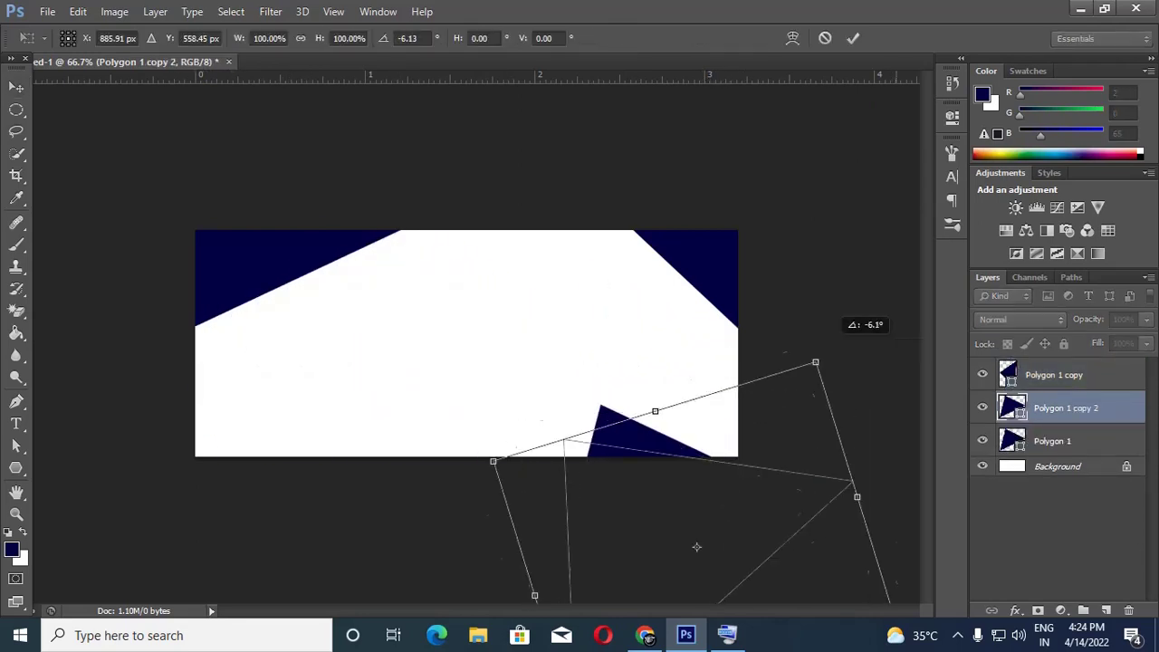
pyautogui.moveTo(697, 547); pyautogui.dragTo(698, 515)
pyautogui.press('Return')
# Enlarge and rotate the upper-right triangle so it stretches along the canvas's top edge to the upper-left triangle
pyautogui.rightClick(702, 263)
pyautogui.click(727, 275)
pyautogui.moveTo(714, 262); pyautogui.dragTo(703, 269)
pyautogui.hotkey('ctrl', 't')
pyautogui.moveTo(770, 362); pyautogui.dragTo(682, 237)
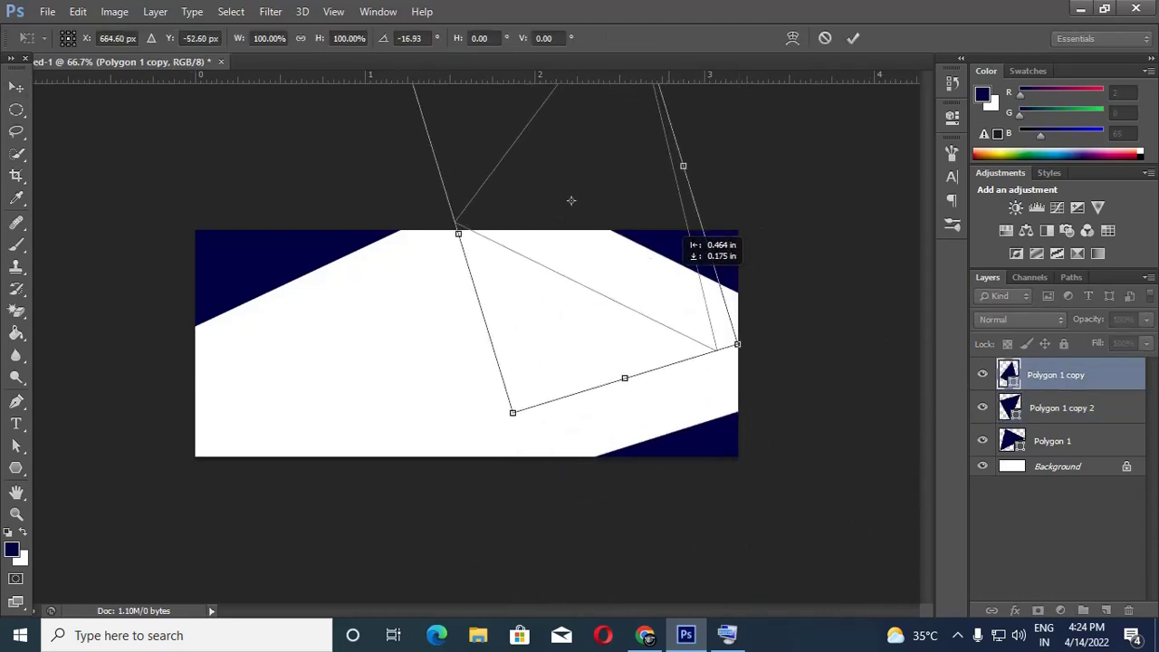
pyautogui.moveTo(570, 200); pyautogui.dragTo(518, 205)
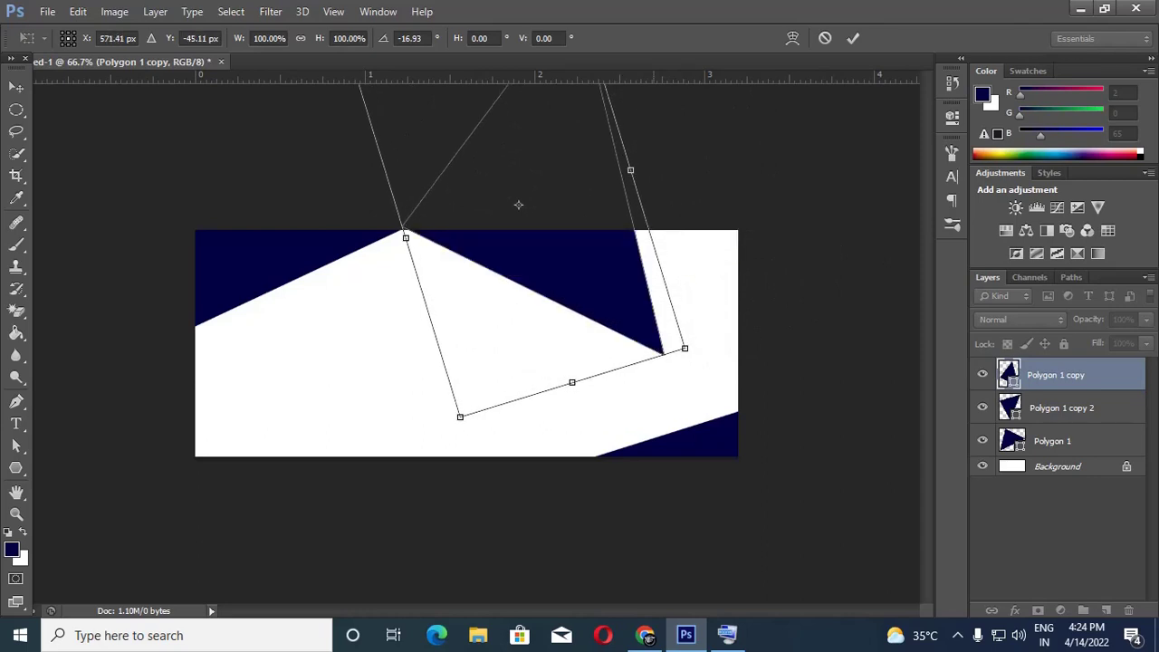
pyautogui.moveTo(653, 236); pyautogui.dragTo(729, 215)
pyautogui.moveTo(797, 316); pyautogui.dragTo(809, 278)
pyautogui.moveTo(700, 273); pyautogui.dragTo(679, 258)
pyautogui.moveTo(753, 278); pyautogui.dragTo(814, 279)
pyautogui.press('Return')
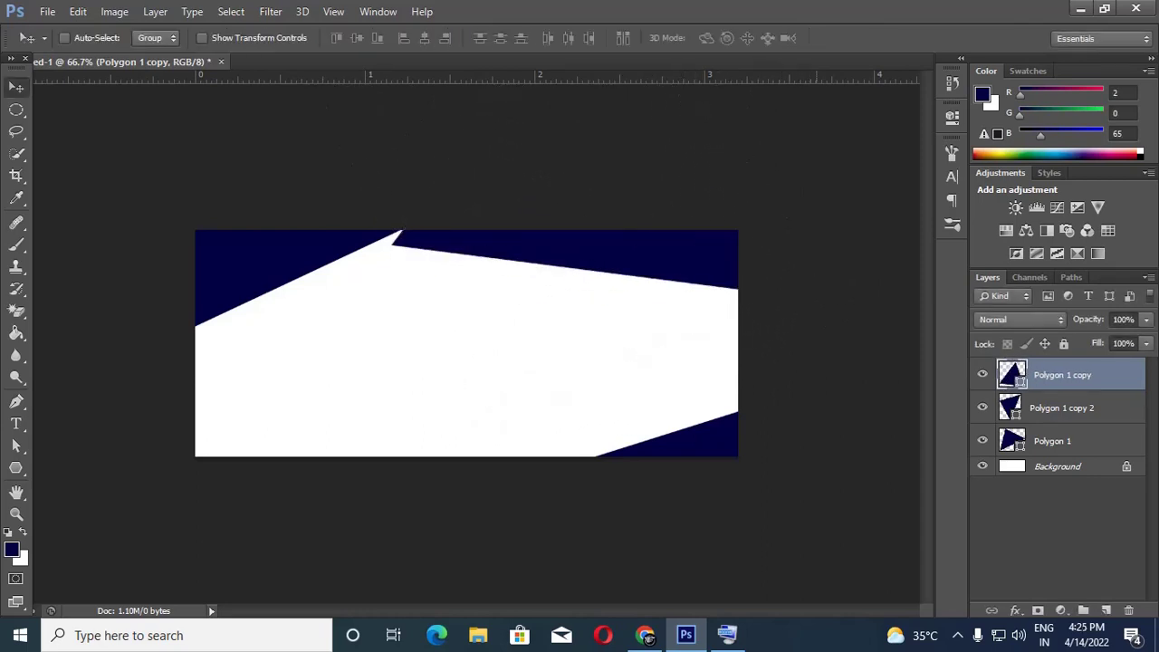
# Fine-tune the upper-right triangle's rotation and position so its tip meets the top edge just beside the upper-left triangle
pyautogui.moveTo(683, 278)
pyautogui.mouseDown()
pyautogui.moveTo(672, 271)
pyautogui.moveTo(705, 269)
pyautogui.moveTo(698, 278)
pyautogui.mouseUp()
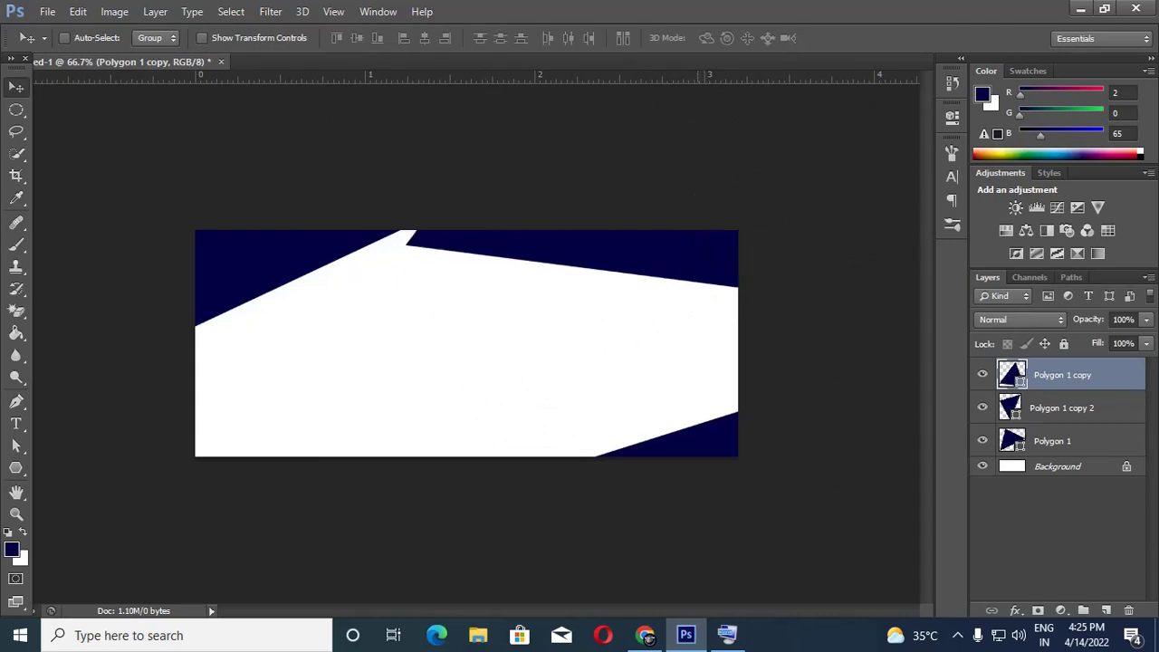
pyautogui.hotkey('ctrl', 't')
pyautogui.moveTo(845, 303); pyautogui.dragTo(835, 326)
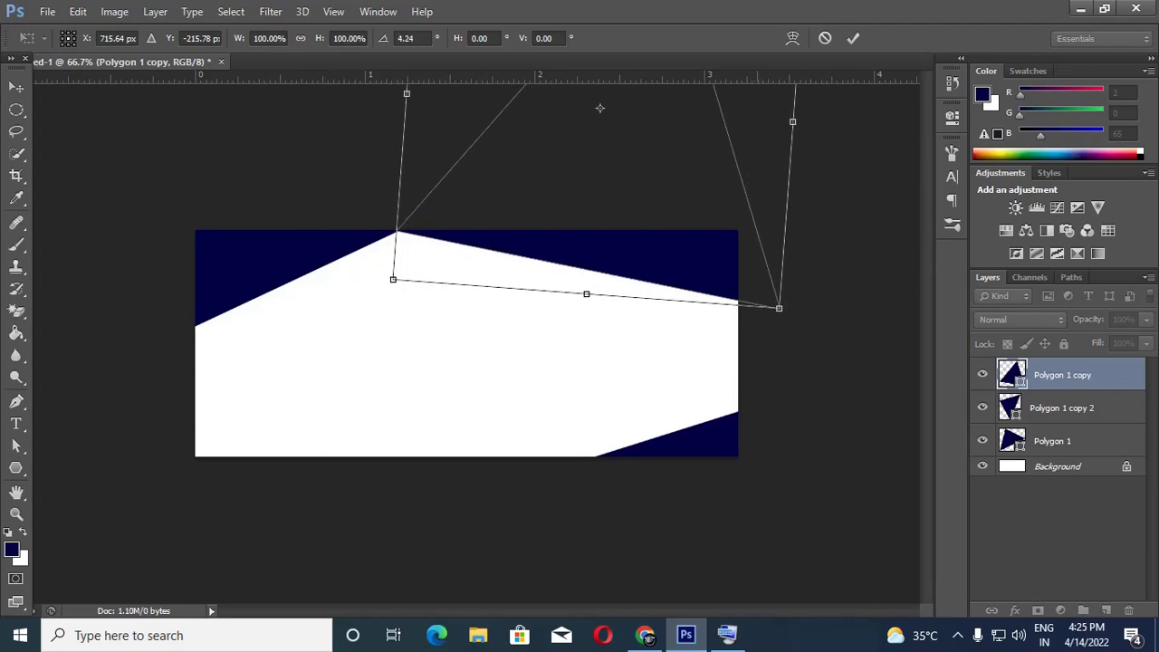
pyautogui.moveTo(600, 108); pyautogui.dragTo(625, 112)
pyautogui.press('Return')
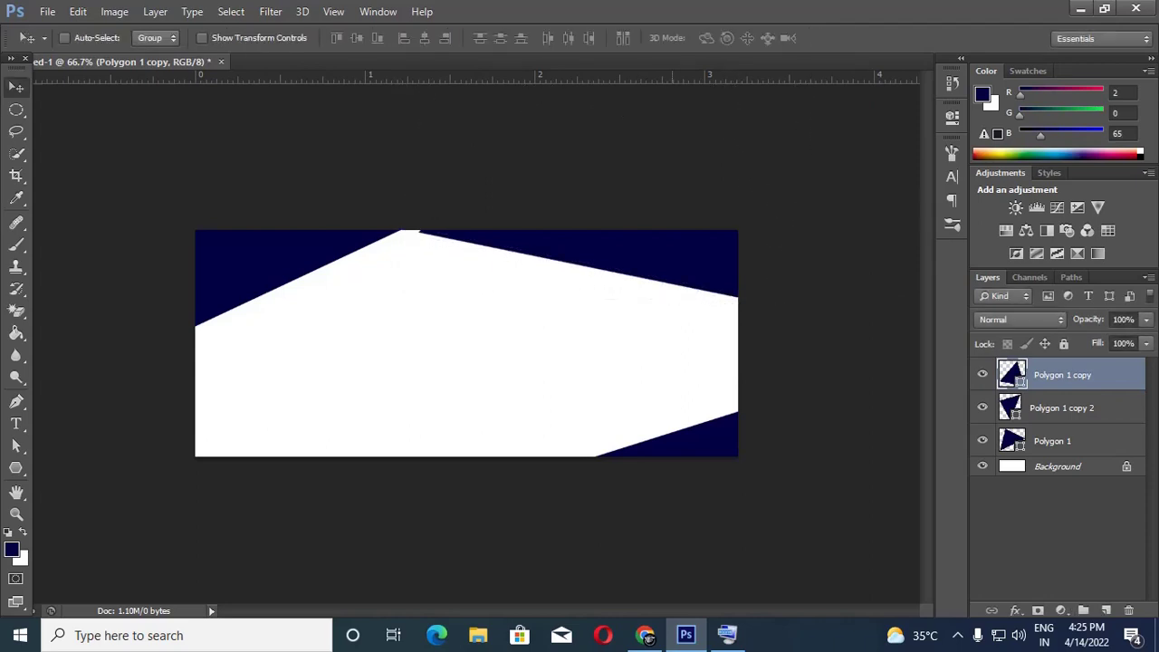
pyautogui.hotkey('ctrl', 't')
pyautogui.press('Return')
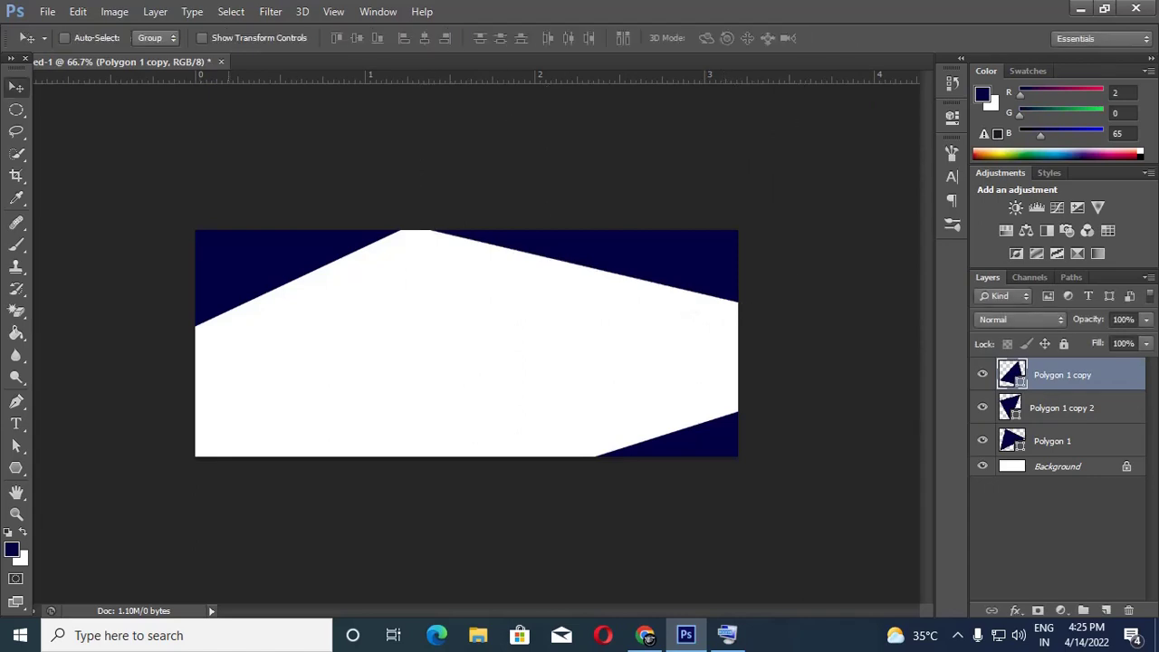
# Duplicate the upper-left triangle, rotate the copy, and place it across the canvas's lower-left corner
pyautogui.rightClick(228, 299)
pyautogui.click(262, 308)
pyautogui.moveTo(290, 345); pyautogui.dragTo(194, 433)
pyautogui.hotkey('ctrl', 't')
pyautogui.moveTo(177, 518); pyautogui.dragTo(208, 530)
pyautogui.press('Return')
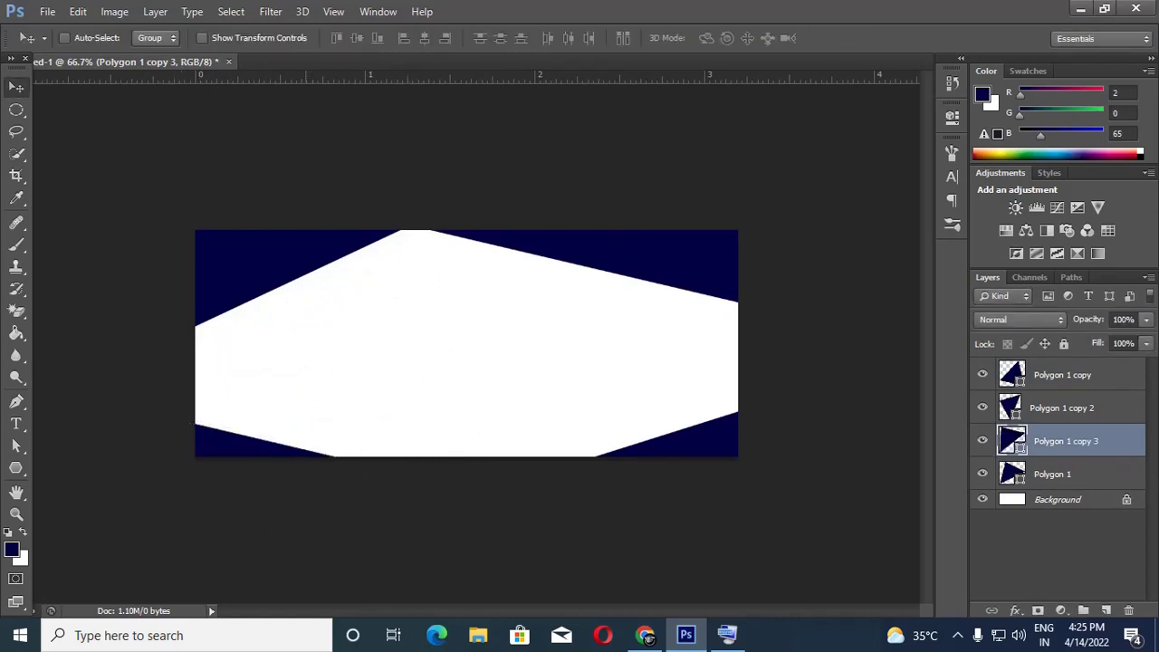
# Duplicate the upper-left triangle again and place the copy in the middle of the canvas
pyautogui.rightClick(223, 255)
pyautogui.click(263, 290)
pyautogui.moveTo(308, 331); pyautogui.dragTo(422, 376)
# Set the foreground colour to hex ff6f6f, then rasterize the middle triangle copy and fill it with that colour
pyautogui.click(12, 550)
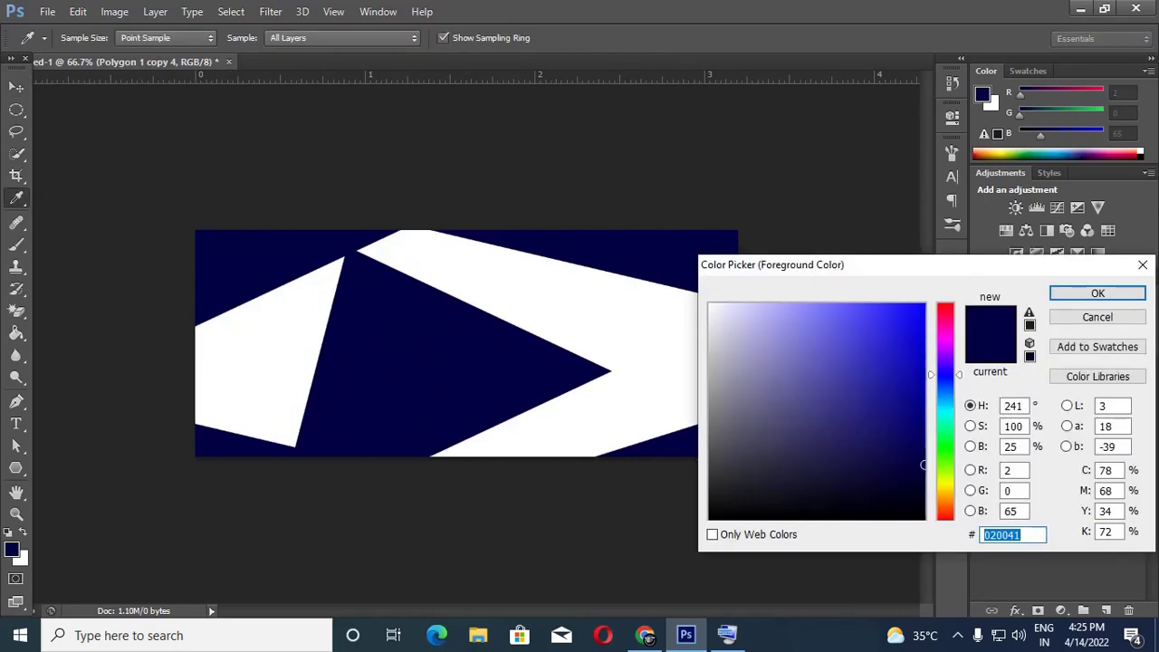
pyautogui.write('ff6f6f')
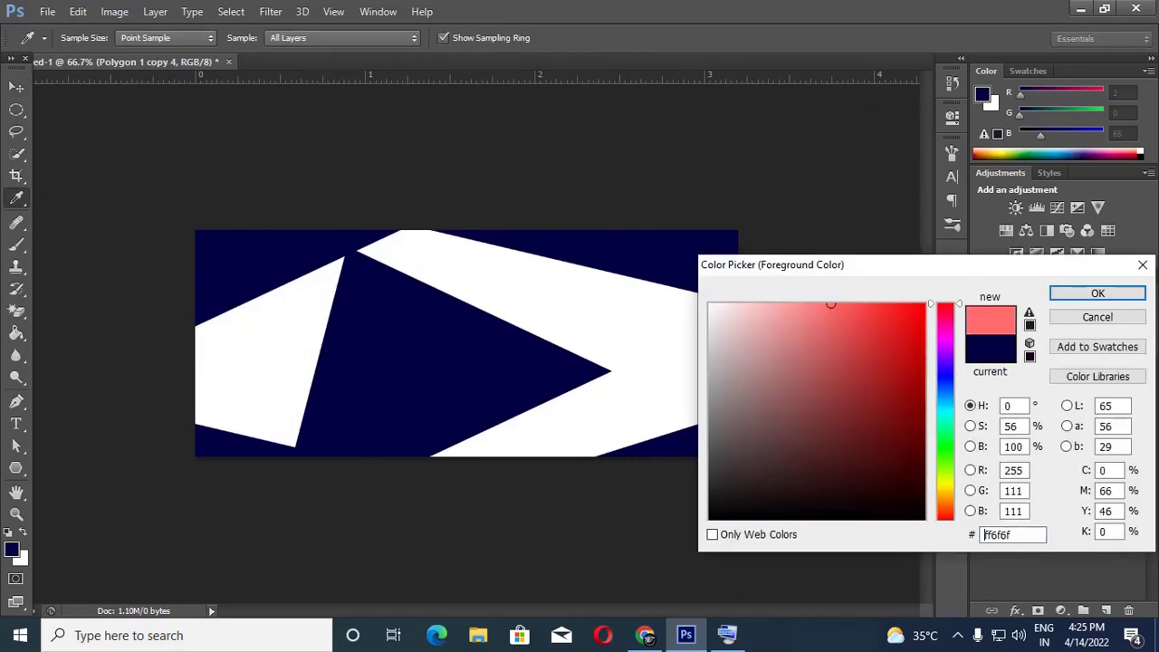
pyautogui.click(1098, 293)
pyautogui.click(16, 333)
pyautogui.click(408, 336)
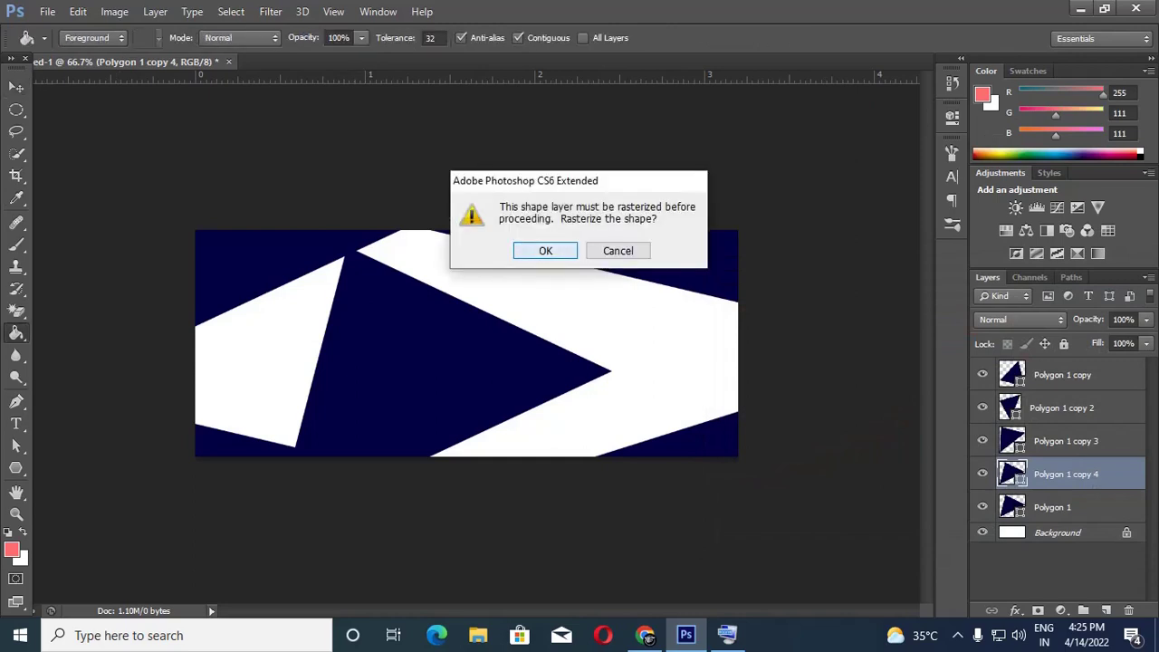
pyautogui.press('Return')
# Move the coral triangle over the upper-left corner and stack its layer behind the dark blue triangle
pyautogui.press('v')
pyautogui.moveTo(444, 353)
pyautogui.mouseDown()
pyautogui.moveTo(295, 208)
pyautogui.moveTo(530, 240)
pyautogui.moveTo(292, 226)
pyautogui.mouseUp()
pyautogui.press('g')
pyautogui.click(443, 385)
pyautogui.press('v')
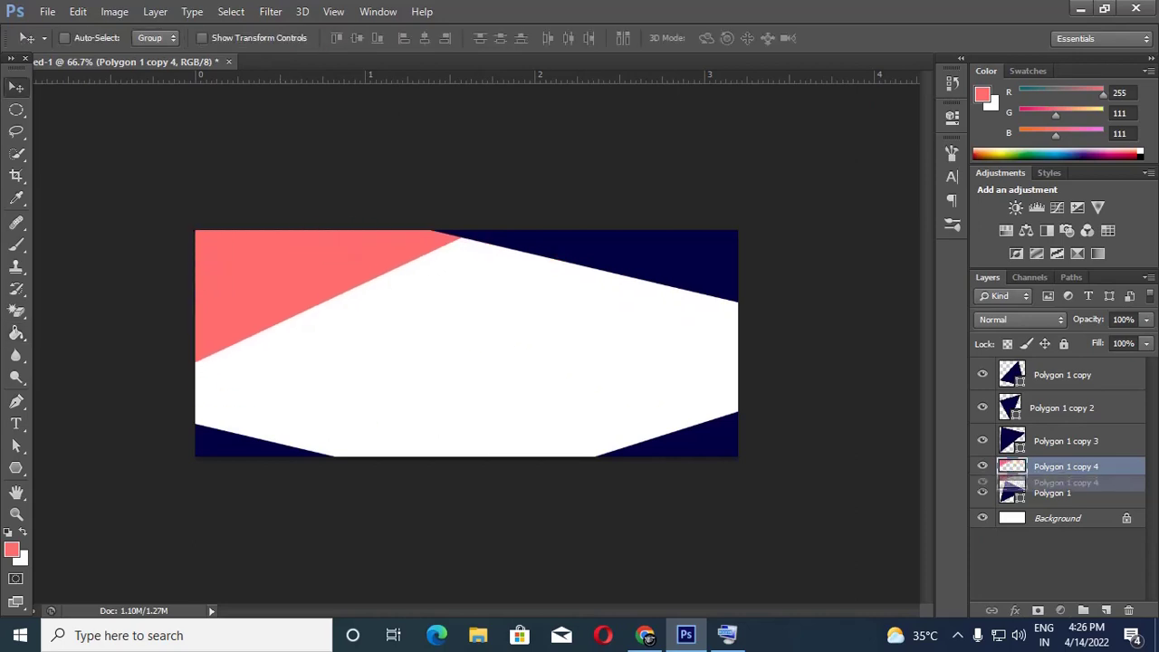
pyautogui.hotkey('ctrl', '[')
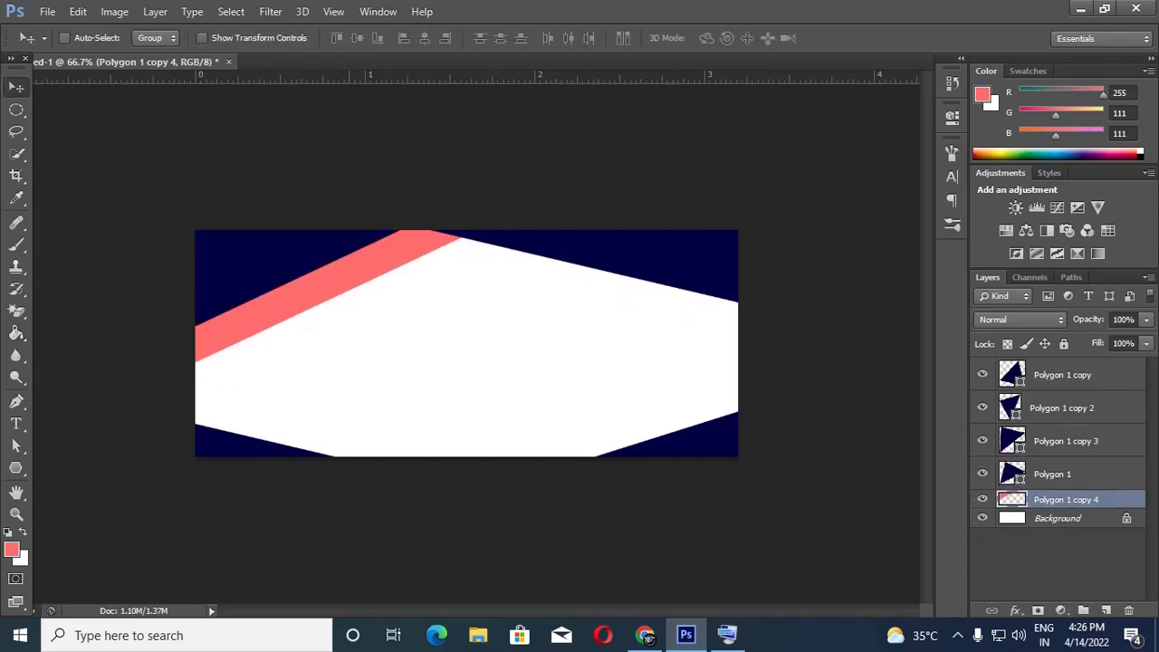
# Rotate the coral triangle about -9.7° and shift it so it shows as a tapering stripe below the upper-left triangle
pyautogui.moveTo(295, 255)
pyautogui.mouseDown()
pyautogui.moveTo(277, 244)
pyautogui.moveTo(290, 268)
pyautogui.mouseUp()
pyautogui.hotkey('ctrl', 't')
pyautogui.moveTo(421, 399); pyautogui.dragTo(443, 364)
pyautogui.moveTo(256, 309); pyautogui.dragTo(321, 284)
pyautogui.moveTo(296, 228)
pyautogui.mouseDown()
pyautogui.moveTo(272, 227)
pyautogui.moveTo(294, 229)
pyautogui.mouseUp()
pyautogui.press('Return')
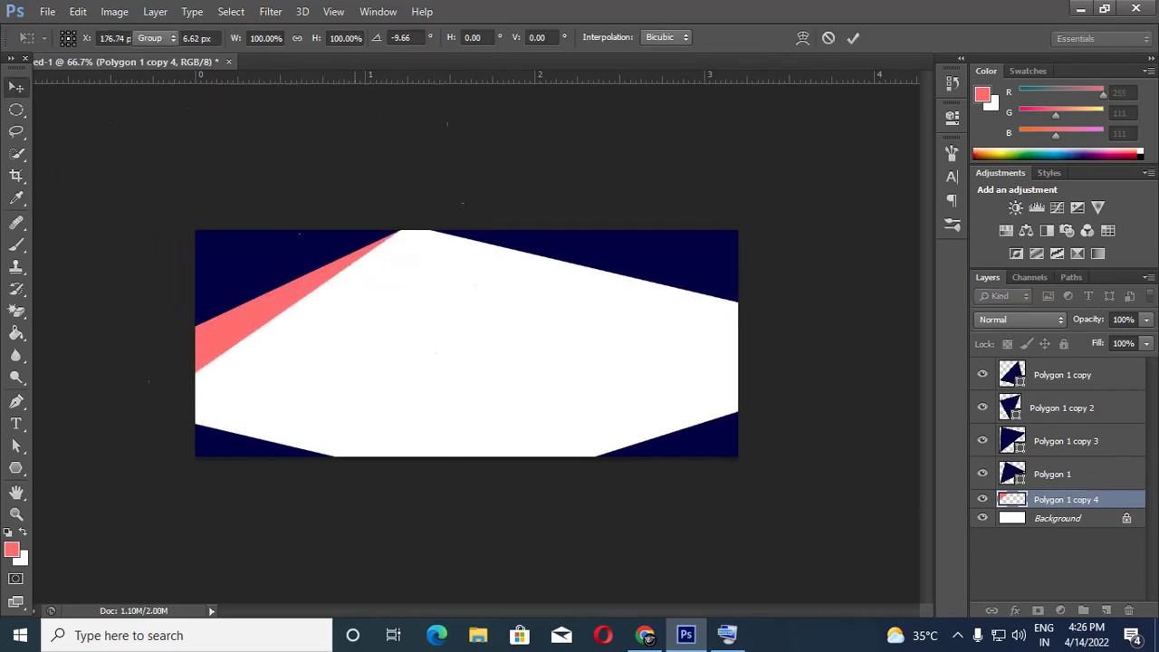
# Rotate the coral triangle about 1.7° and nudge it up to make its visible stripe thinner
pyautogui.hotkey('ctrl', 't')
pyautogui.moveTo(473, 290); pyautogui.dragTo(481, 311)
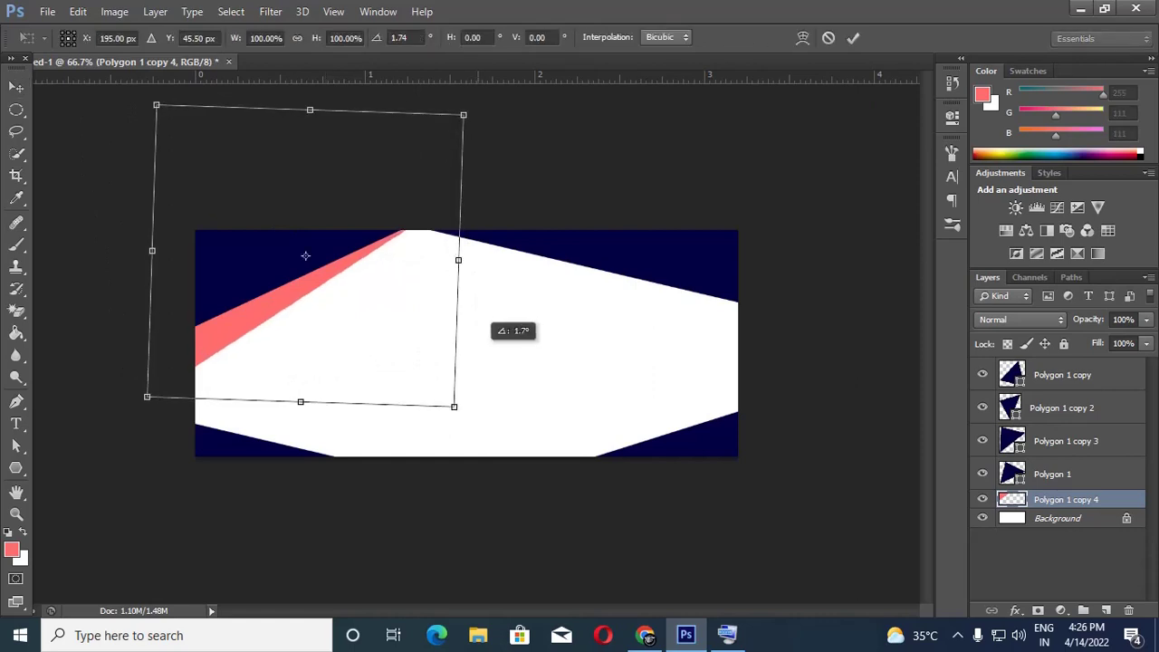
pyautogui.moveTo(305, 257)
pyautogui.mouseDown()
pyautogui.moveTo(292, 253)
pyautogui.moveTo(310, 255)
pyautogui.moveTo(302, 248)
pyautogui.mouseUp()
pyautogui.press('Return')
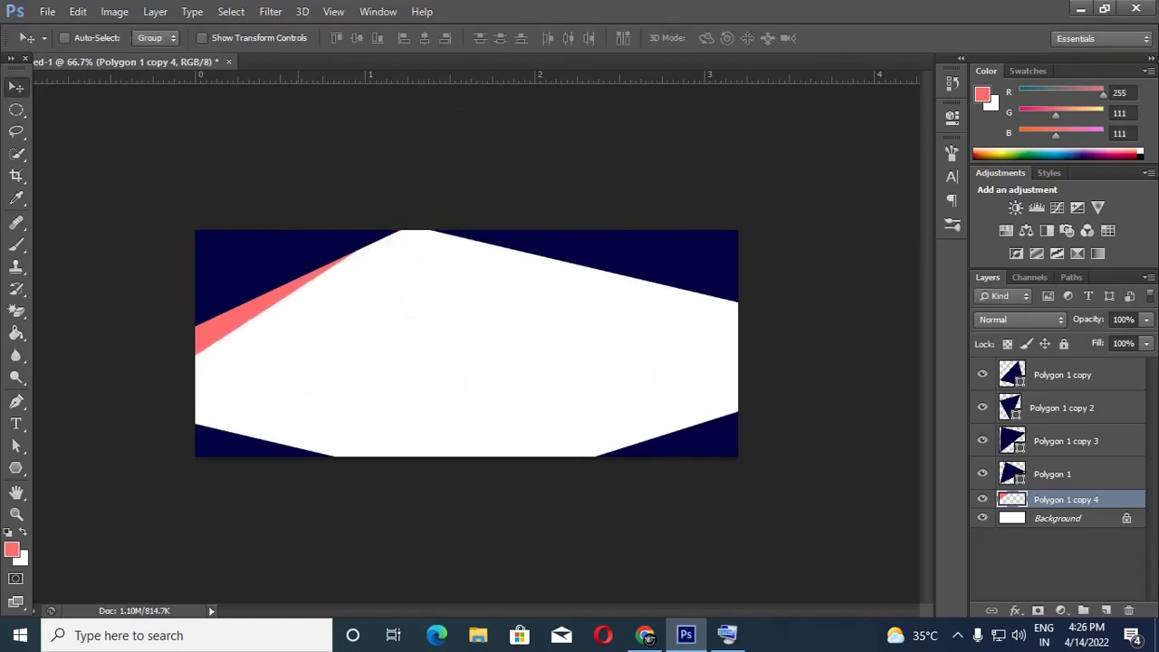
pyautogui.moveTo(136, 181); pyautogui.dragTo(572, 371)
pyautogui.moveTo(294, 285); pyautogui.dragTo(427, 353)
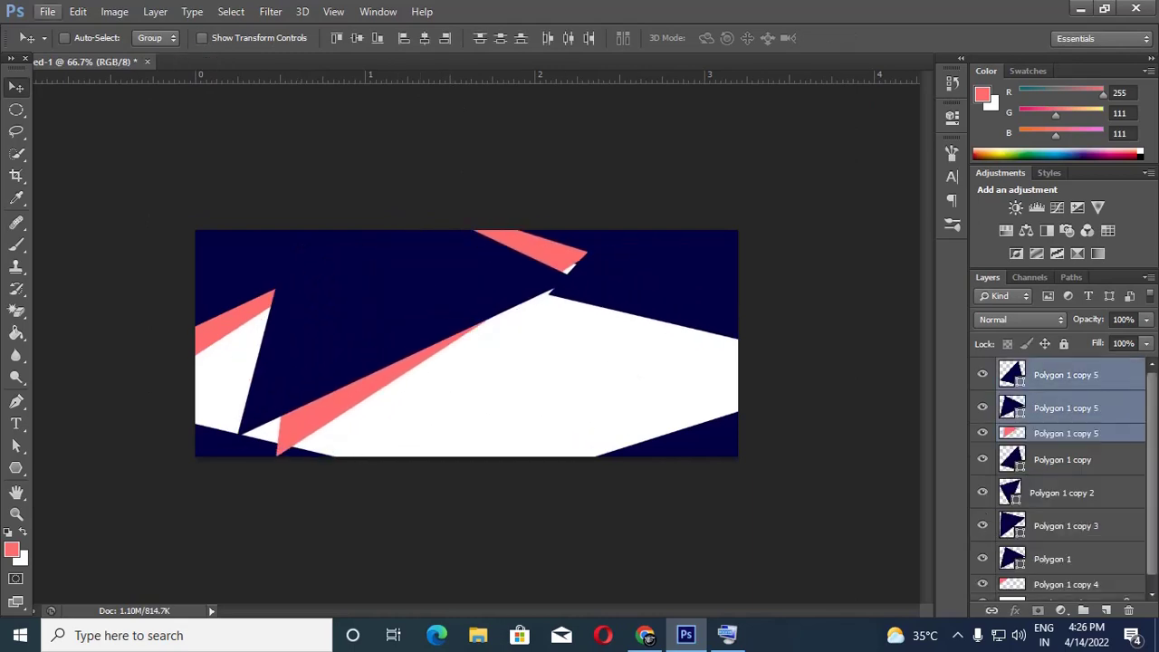
pyautogui.click(78, 12)
pyautogui.click(143, 47)
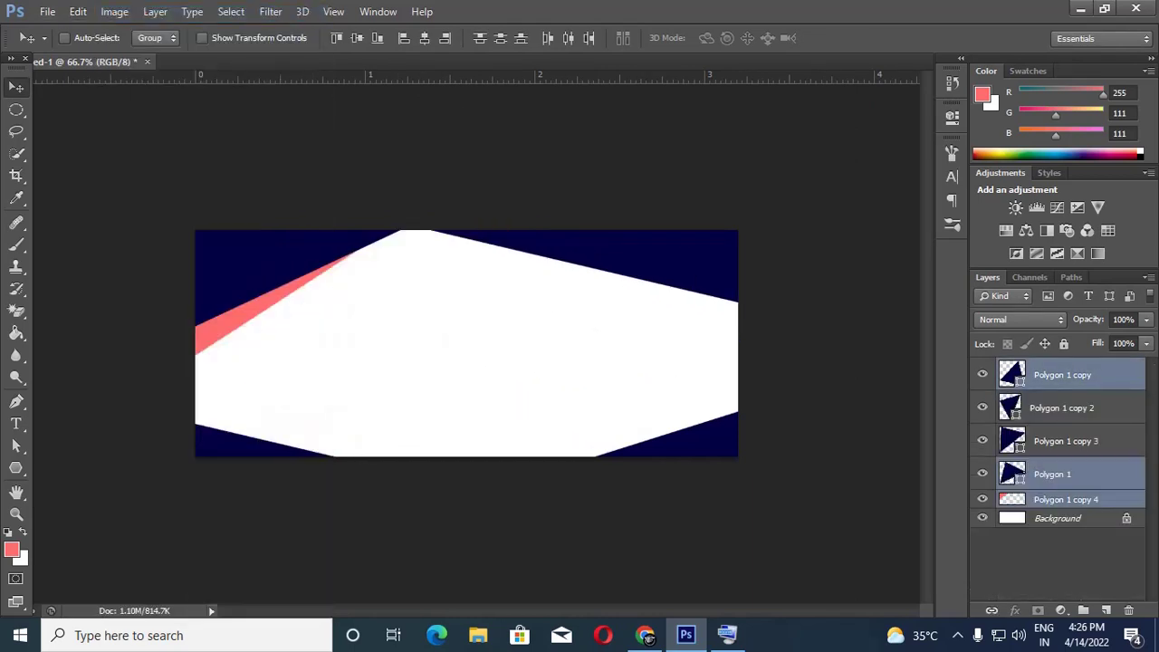
# Duplicate the upper-left coral triangle to the lower-right corner, rotating and shifting it into a tapering stripe along the dark blue triangle
pyautogui.click(1066, 500)
pyautogui.moveTo(288, 315); pyautogui.dragTo(692, 564)
pyautogui.moveTo(654, 446); pyautogui.dragTo(664, 483)
pyautogui.hotkey('ctrl', 't')
pyautogui.moveTo(559, 374); pyautogui.dragTo(493, 486)
pyautogui.moveTo(736, 504); pyautogui.dragTo(715, 516)
pyautogui.press('Return')
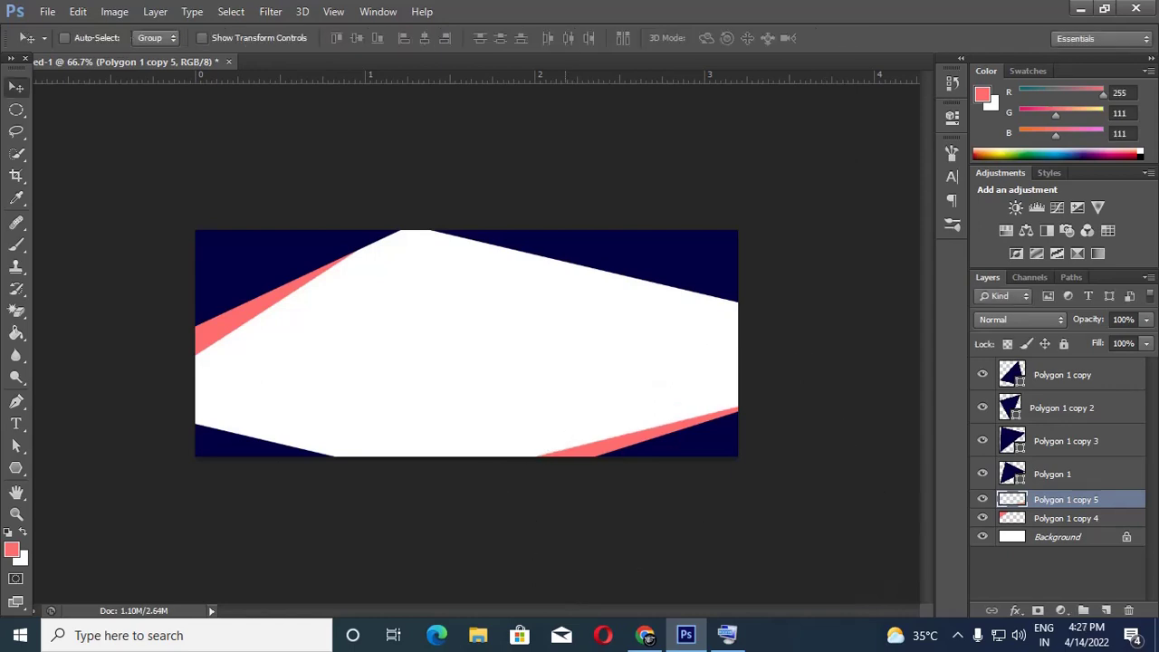
pyautogui.hotkey('ctrl', '+')
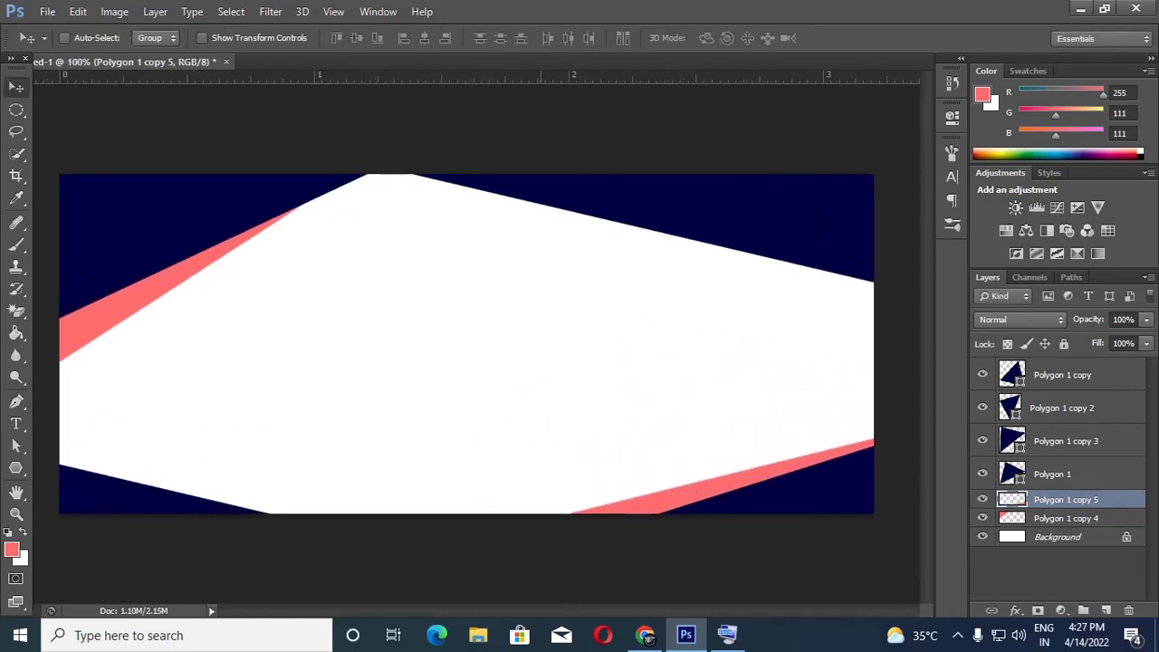
pyautogui.rightClick(201, 269)
pyautogui.click(263, 275)
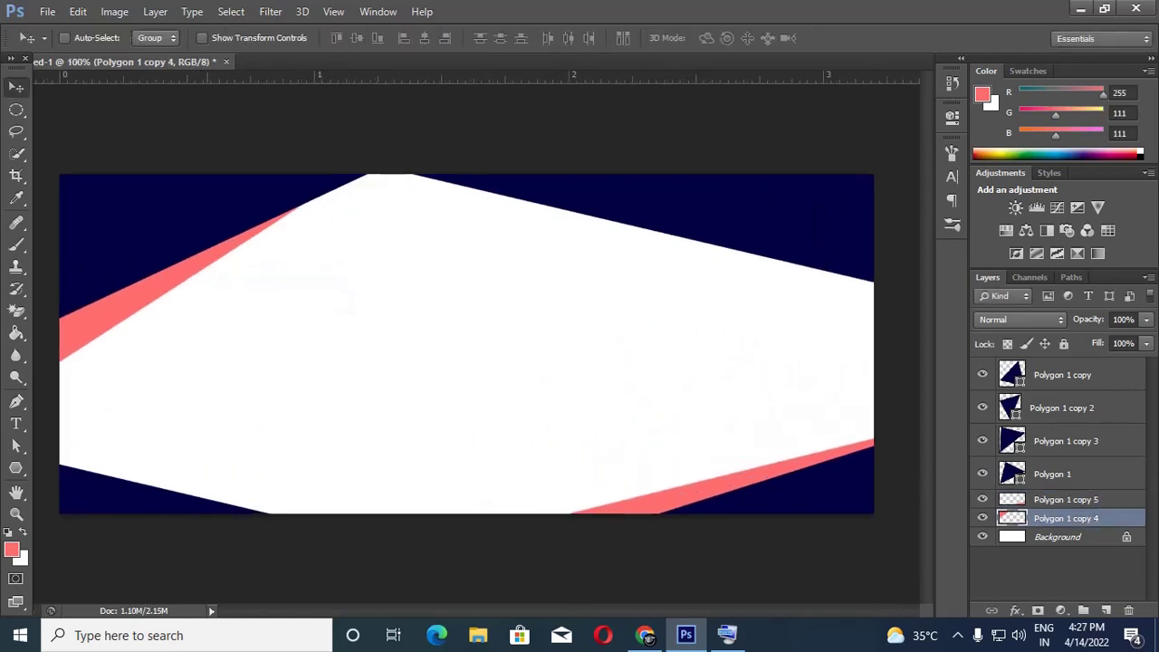
pyautogui.keyDown('ctrl'); pyautogui.keyDown('shift'); pyautogui.click(237, 261); pyautogui.keyUp('shift'); pyautogui.keyUp('ctrl')
pyautogui.moveTo(198, 217); pyautogui.dragTo(326, 344)
pyautogui.click(78, 11)
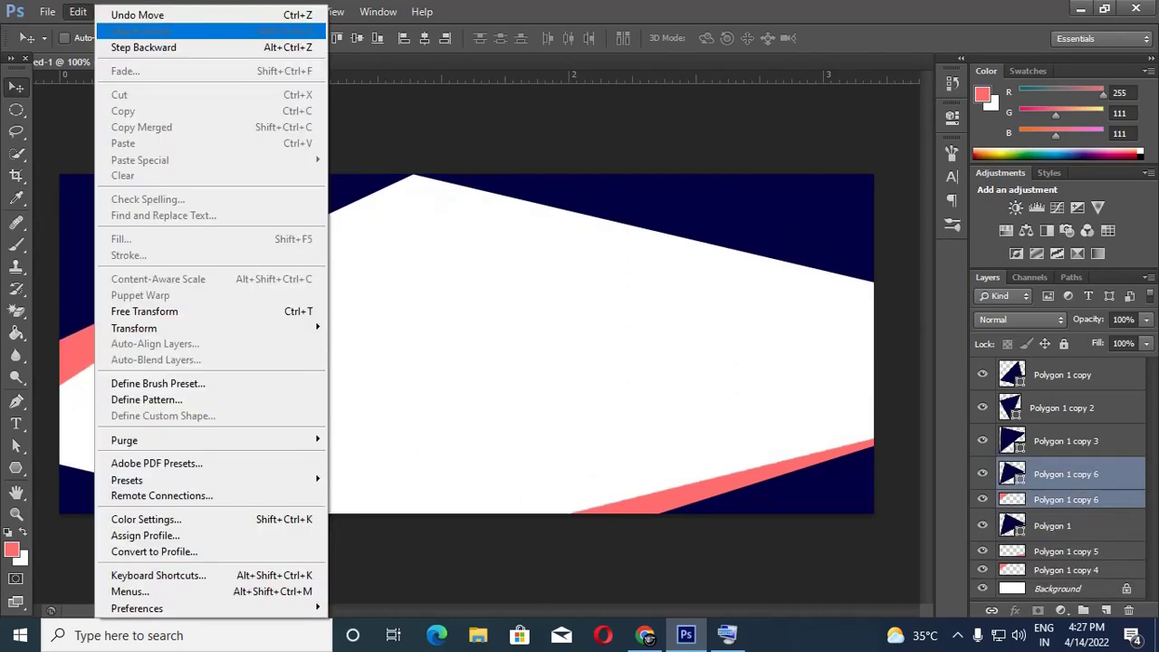
pyautogui.click(118, 27)
# Duplicate the upper-left coral triangle and place the copy as a thin stripe along the lower-left dark blue triangle
pyautogui.keyDown('ctrl'); pyautogui.click(172, 276); pyautogui.keyUp('ctrl')
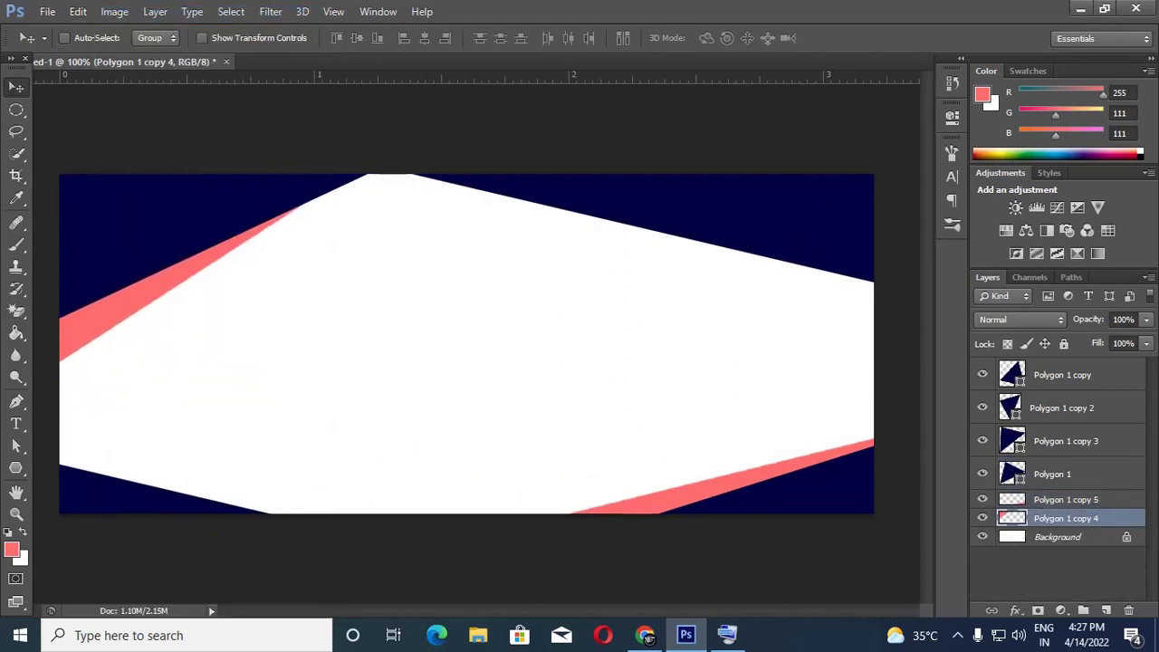
pyautogui.moveTo(104, 396); pyautogui.dragTo(172, 444)
pyautogui.hotkey('ctrl', '-')
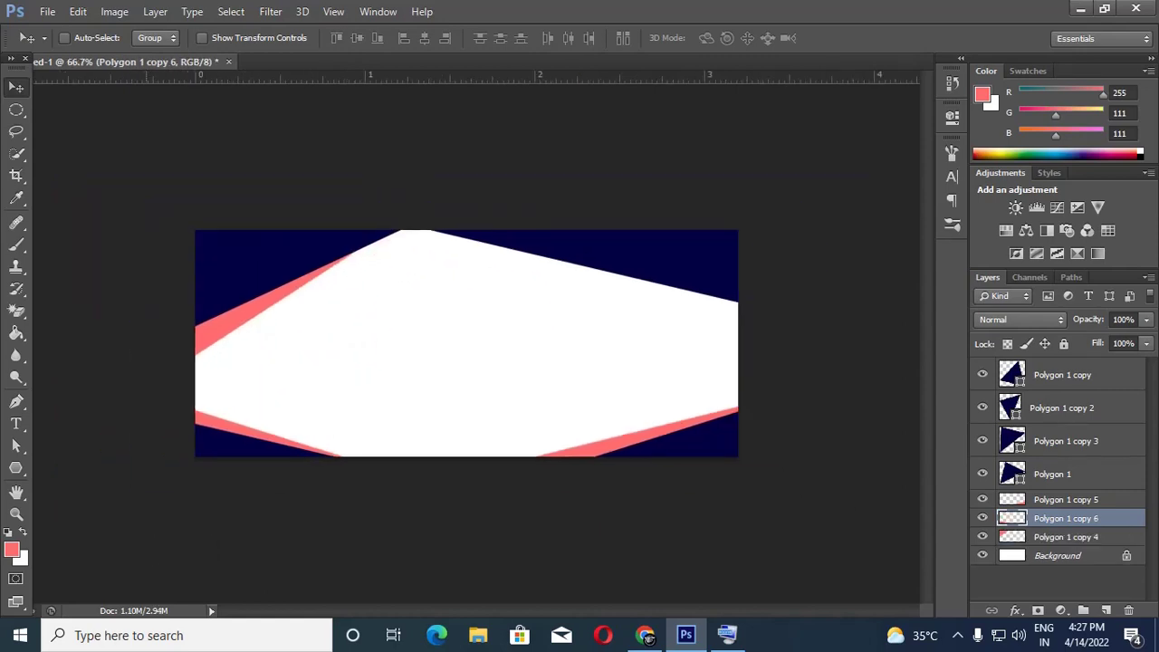
pyautogui.click(646, 637)
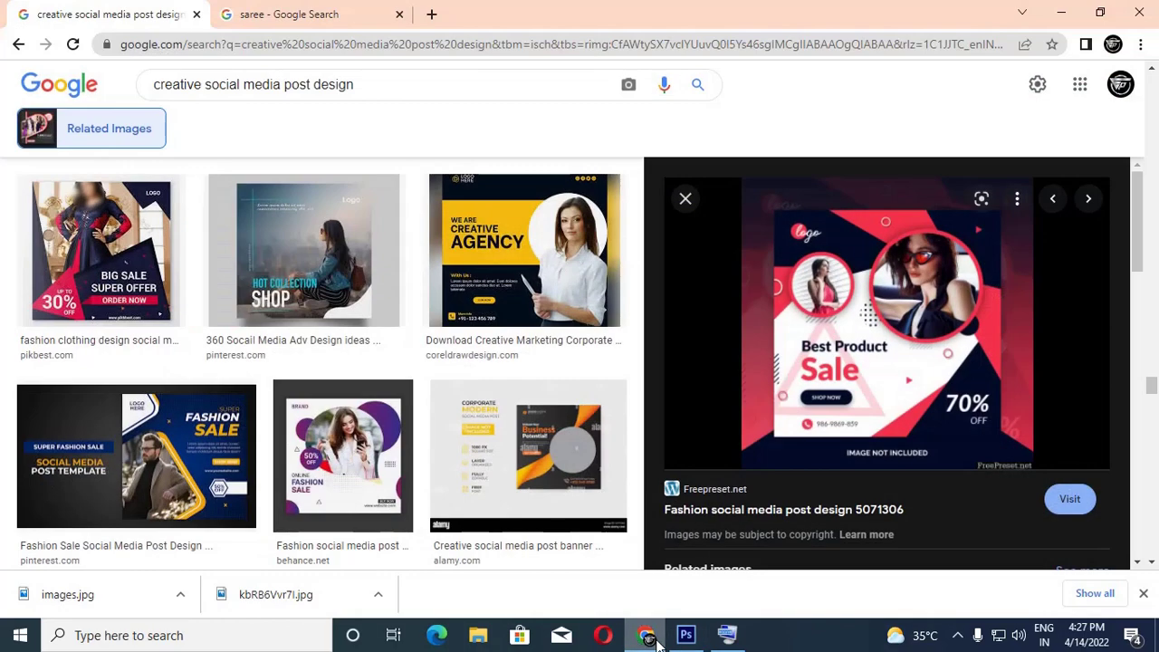
pyautogui.click(654, 639)
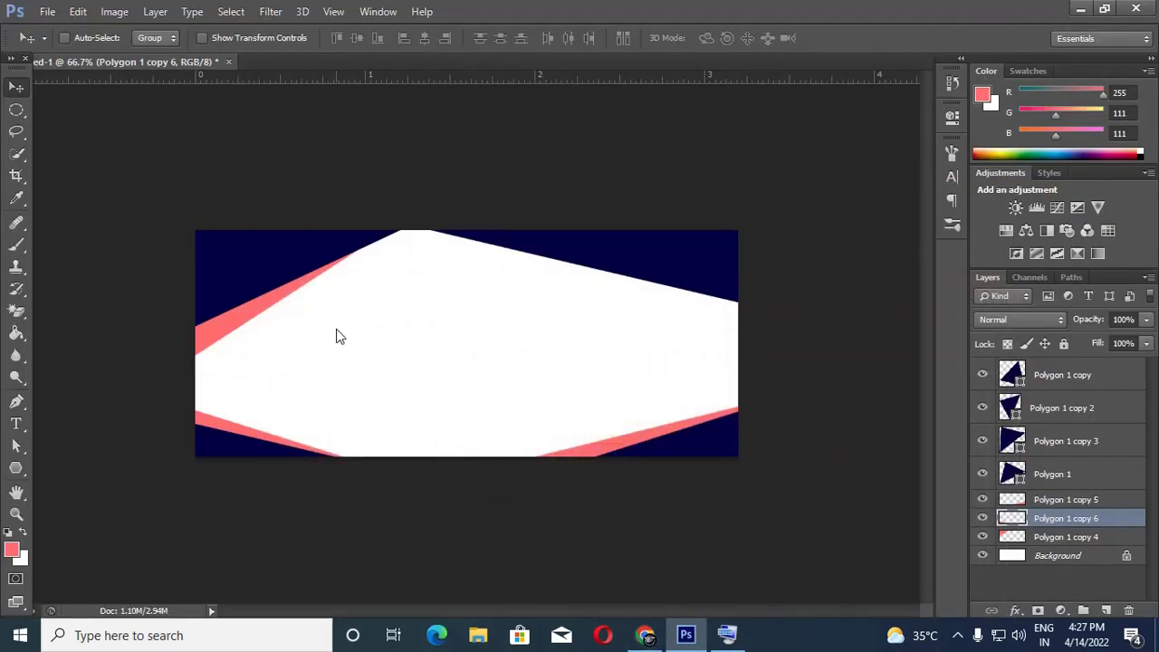
# On a new layer, draw a rounded rectangle about 208 × 202 px with a 20 px corner radius in the canvas's left half
pyautogui.click(1112, 613)
pyautogui.click(16, 467)
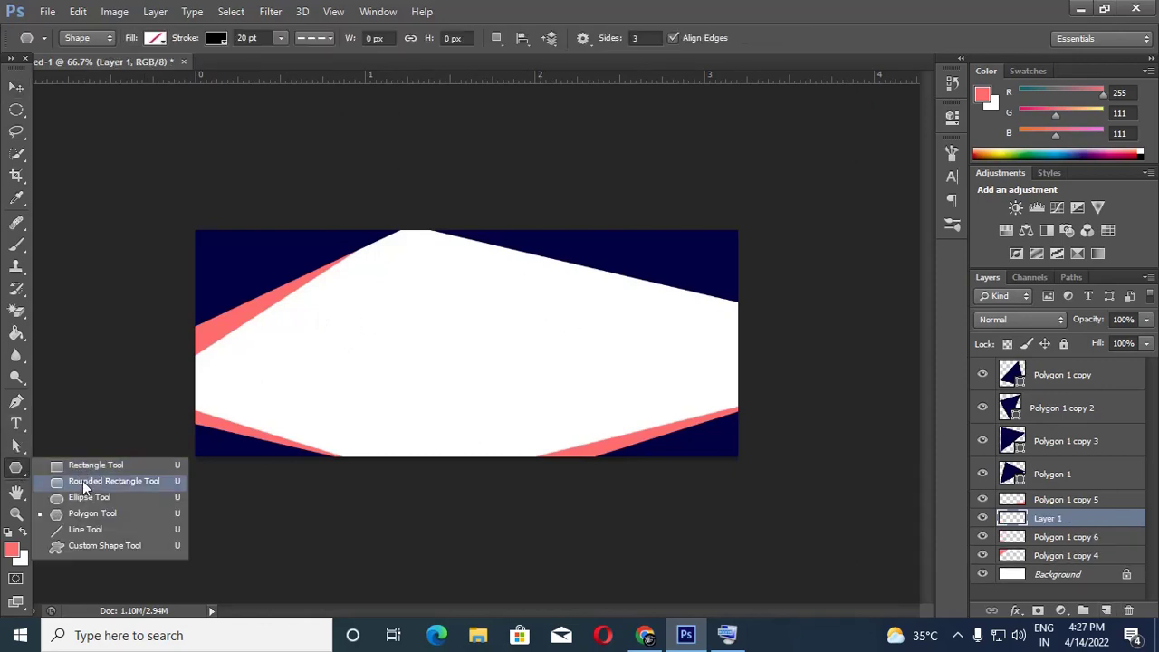
pyautogui.click(82, 481)
pyautogui.moveTo(296, 318); pyautogui.dragTo(412, 437)
# Fill the rounded rectangle with the recently used coral colour and remove its stroke
pyautogui.click(156, 40)
pyautogui.click(71, 122)
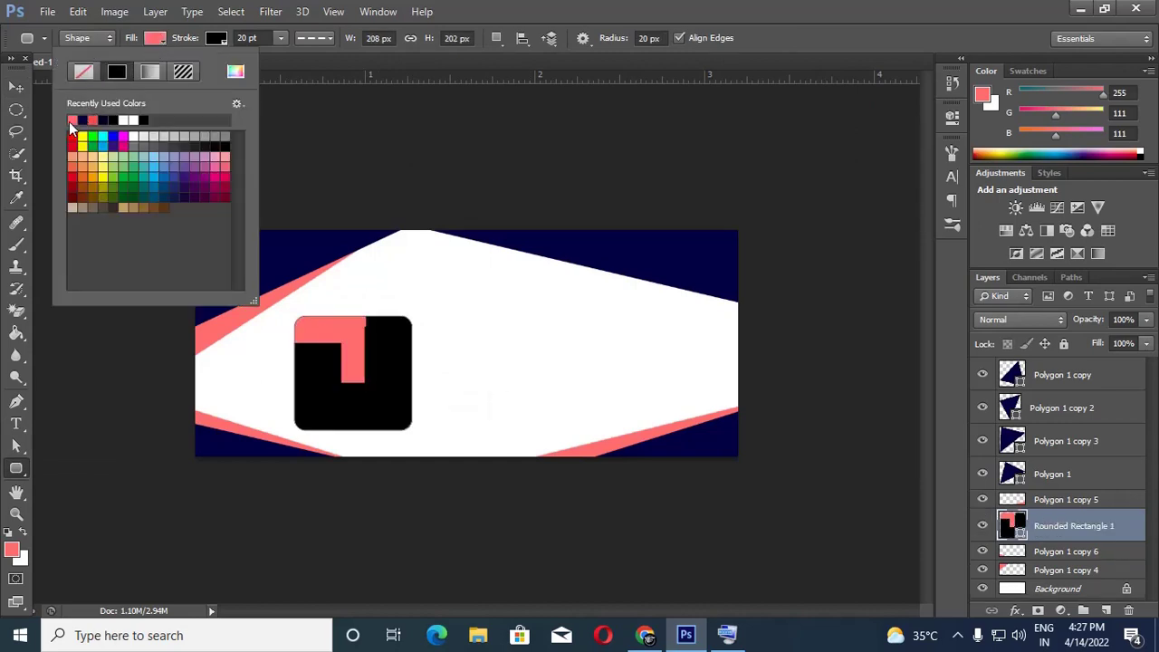
pyautogui.click(215, 38)
pyautogui.click(216, 38)
pyautogui.click(144, 72)
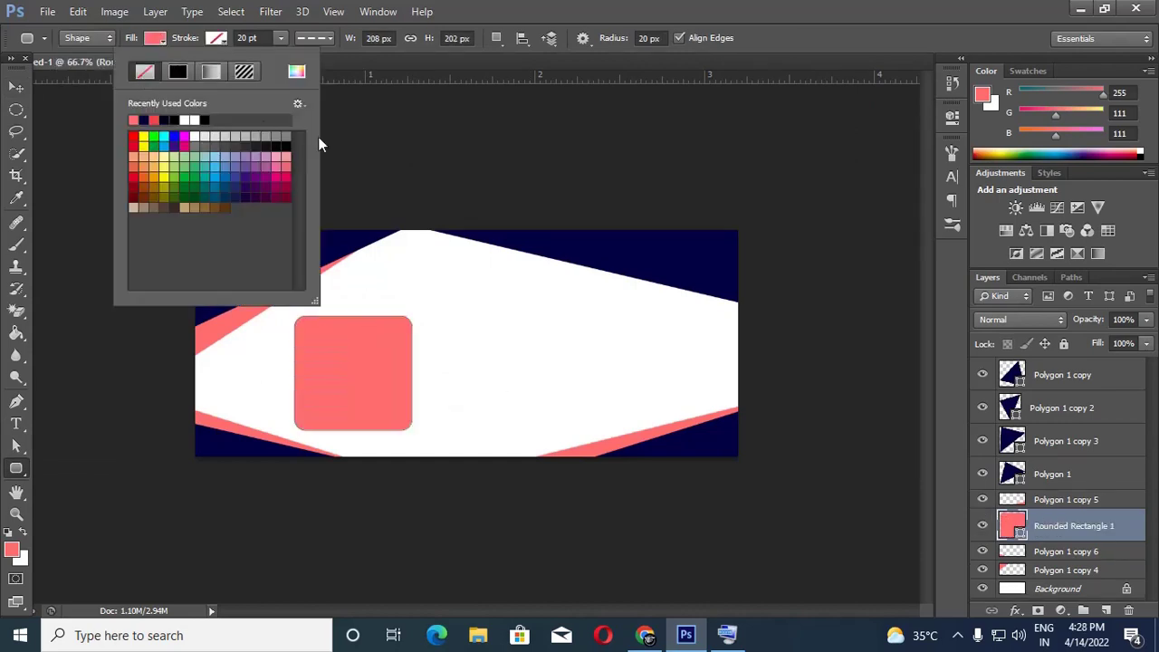
# Move the rounded rectangle closer to the canvas's left edge and stack its layer between Polygon 1 copy 2 and Polygon 1 copy 3
pyautogui.click(16, 86)
pyautogui.moveTo(391, 353); pyautogui.dragTo(339, 346)
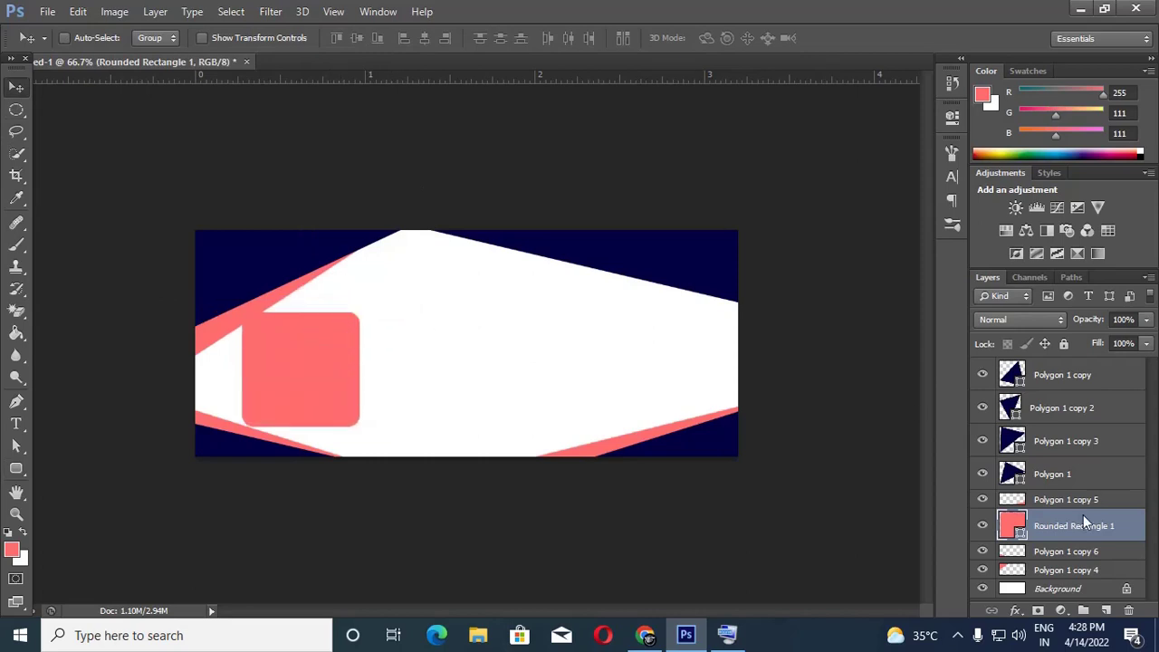
pyautogui.moveTo(1084, 519); pyautogui.dragTo(1071, 426)
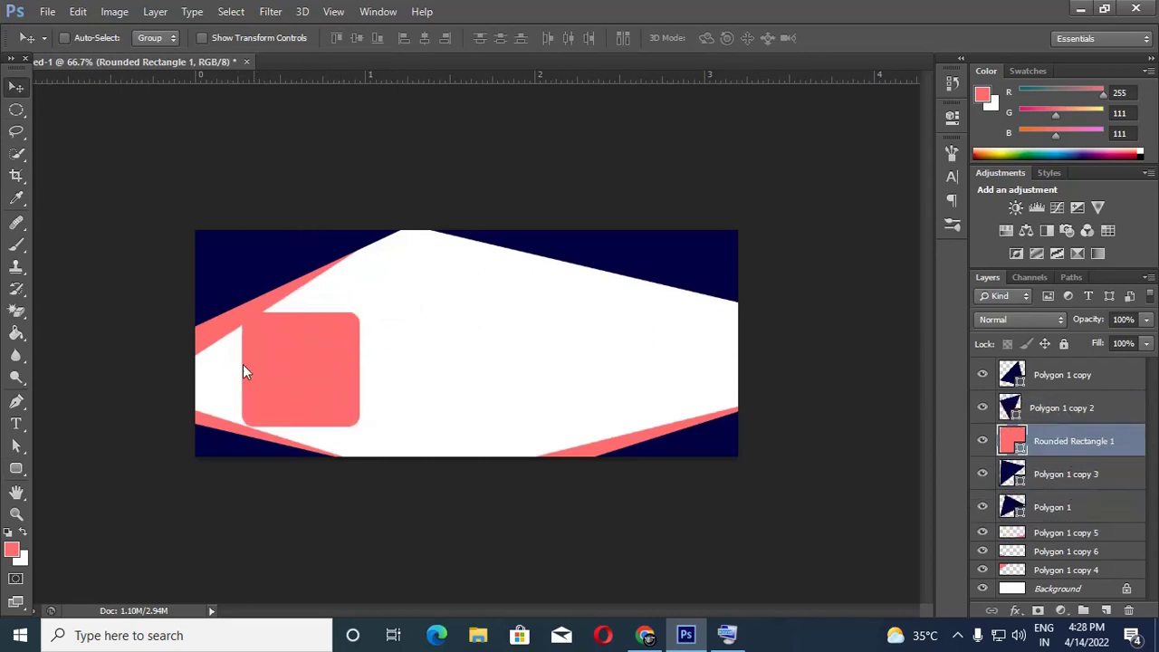
pyautogui.moveTo(243, 365); pyautogui.dragTo(267, 359)
pyautogui.hotkey('ctrl', 't')
pyautogui.moveTo(381, 326); pyautogui.dragTo(315, 258)
pyautogui.moveTo(316, 364); pyautogui.dragTo(370, 369)
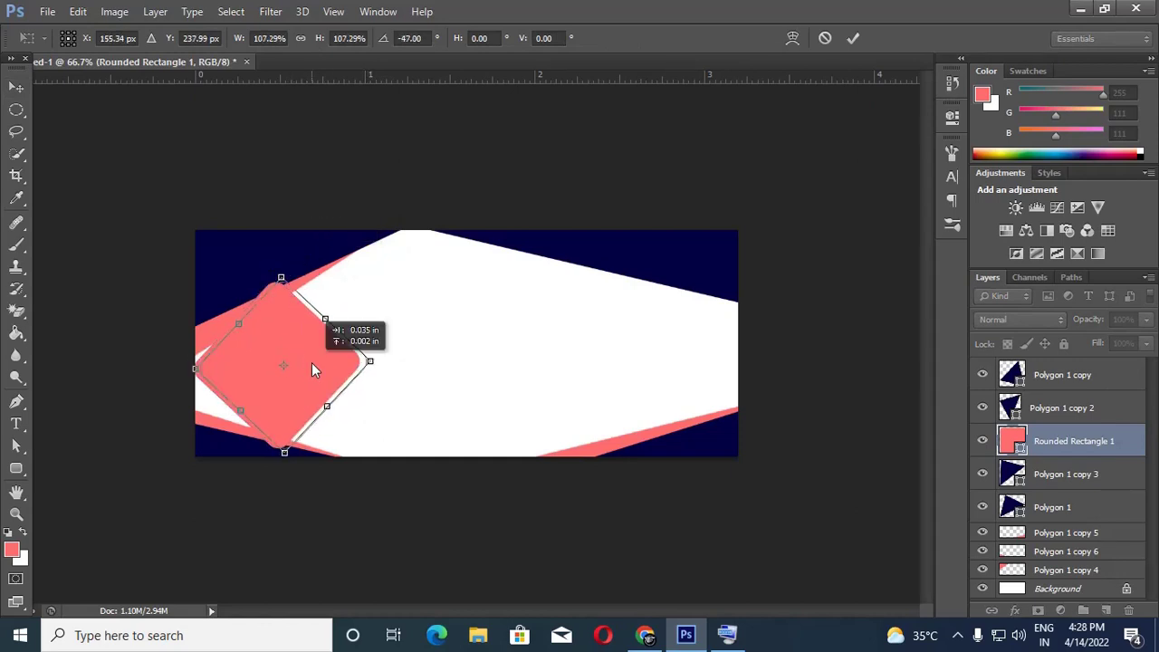
pyautogui.moveTo(285, 276); pyautogui.dragTo(292, 261)
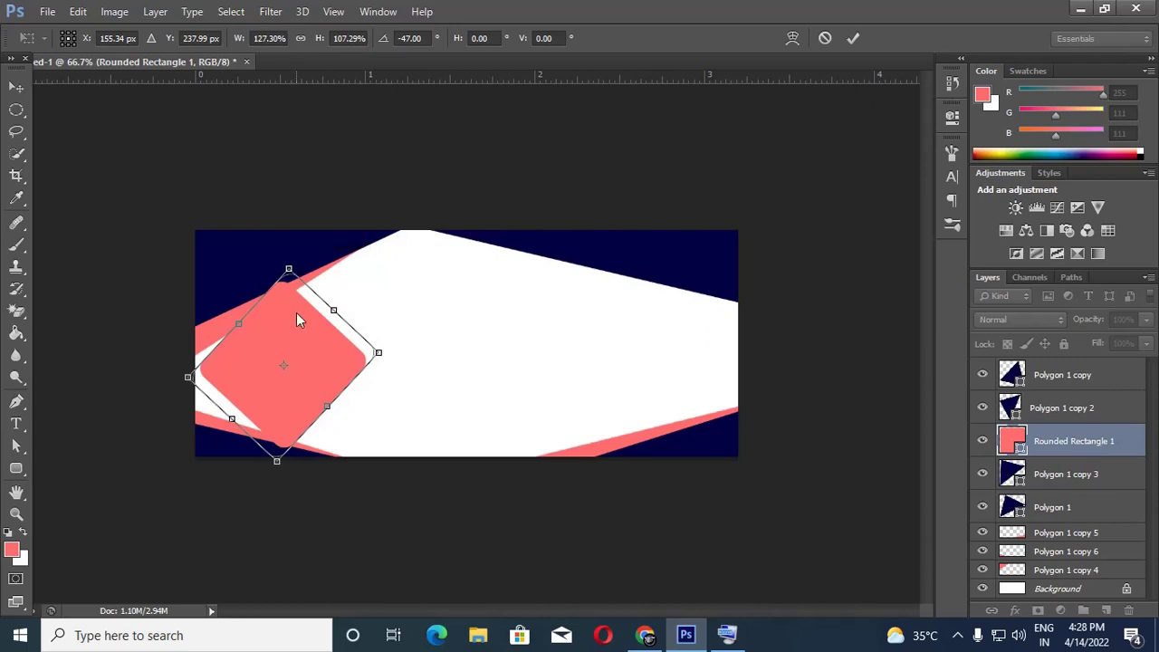
pyautogui.moveTo(299, 319); pyautogui.dragTo(292, 311)
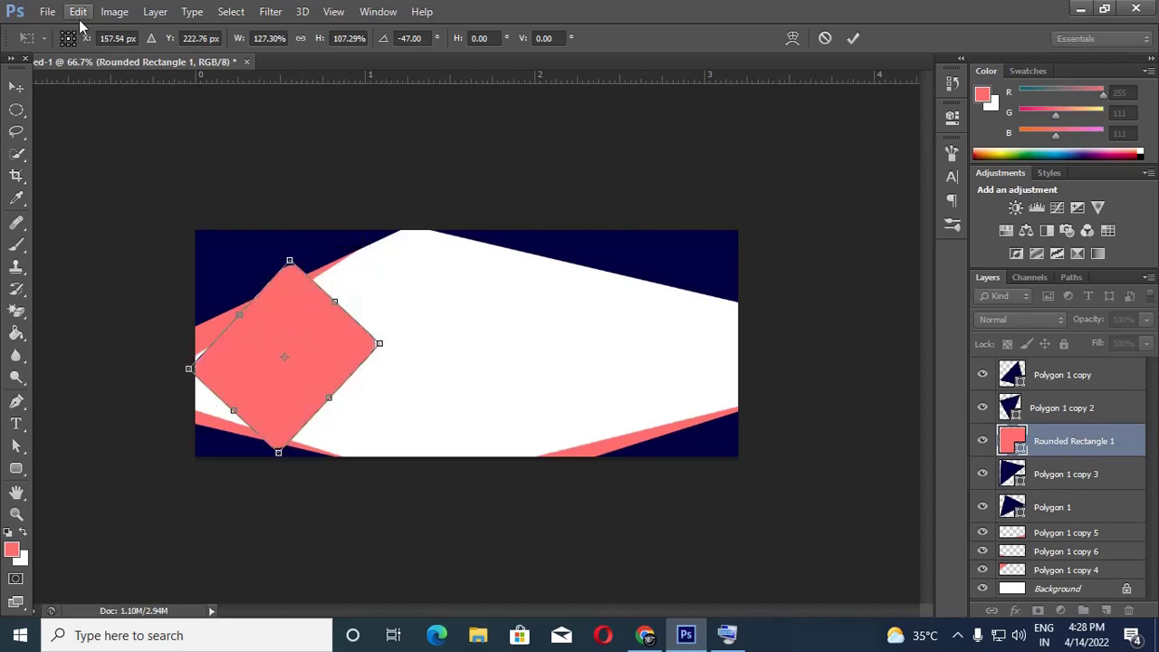
pyautogui.click(78, 11)
pyautogui.click(131, 32)
pyautogui.hotkey('ctrl', 'alt', 'z')
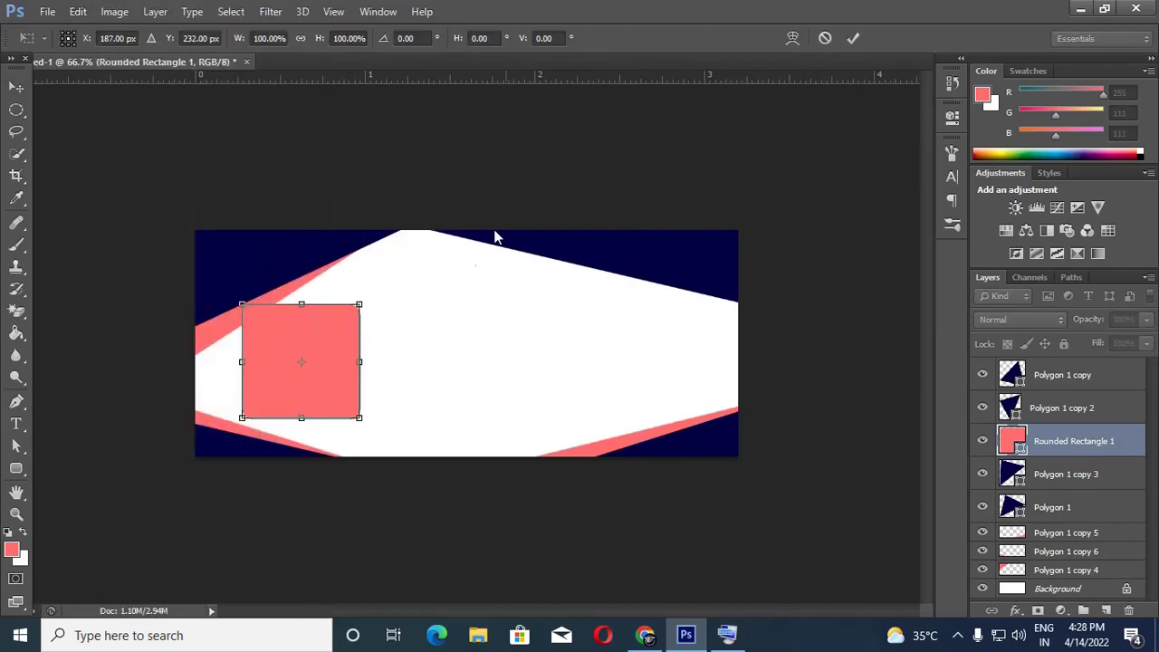
# Rotate the rounded rectangle about -47° into a diamond, enlarge it slightly and position it against the canvas's left edge
pyautogui.moveTo(495, 236); pyautogui.dragTo(329, 233)
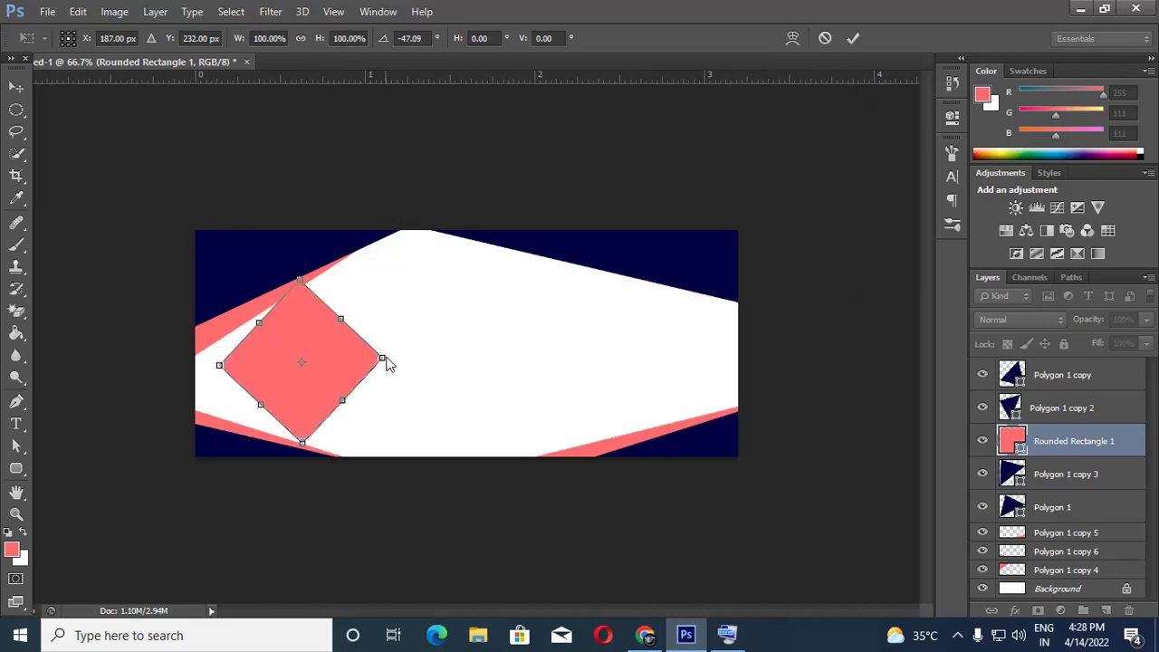
pyautogui.moveTo(386, 362)
pyautogui.mouseDown()
pyautogui.moveTo(354, 365)
pyautogui.moveTo(380, 336)
pyautogui.moveTo(382, 350)
pyautogui.mouseUp()
pyautogui.press('Return')
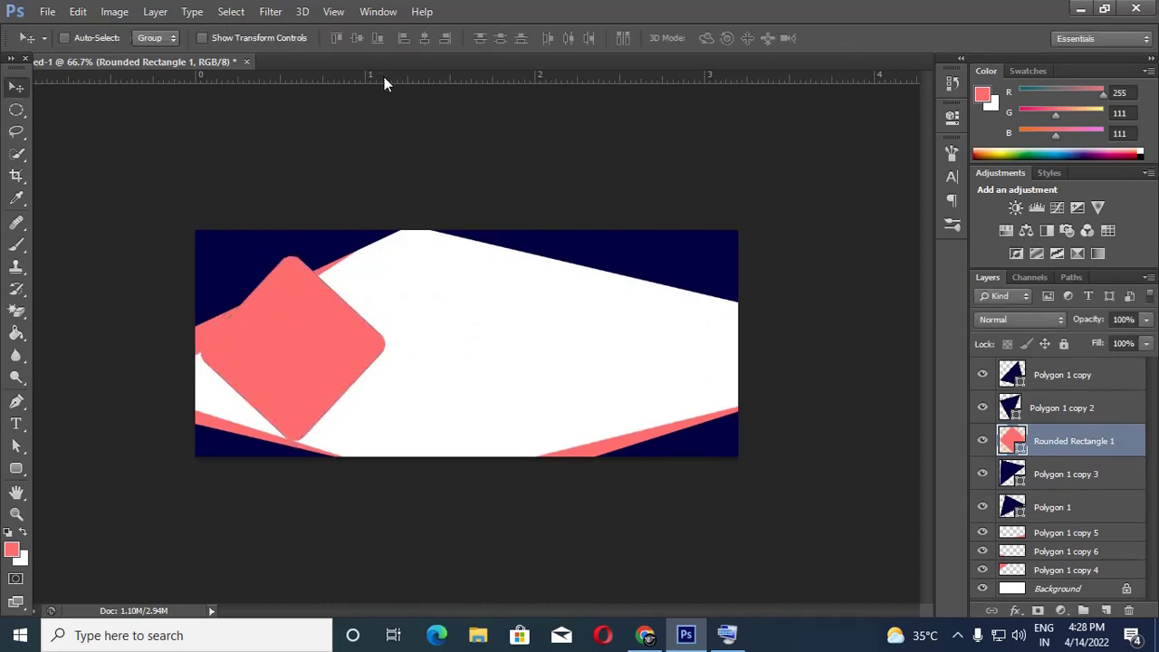
# Add a white (ffffff) outside stroke to the coral diamond's layer style and increase the stroke size
pyautogui.click(1015, 609)
pyautogui.click(1045, 442)
pyautogui.click(837, 421)
pyautogui.moveTo(730, 328); pyautogui.dragTo(692, 274)
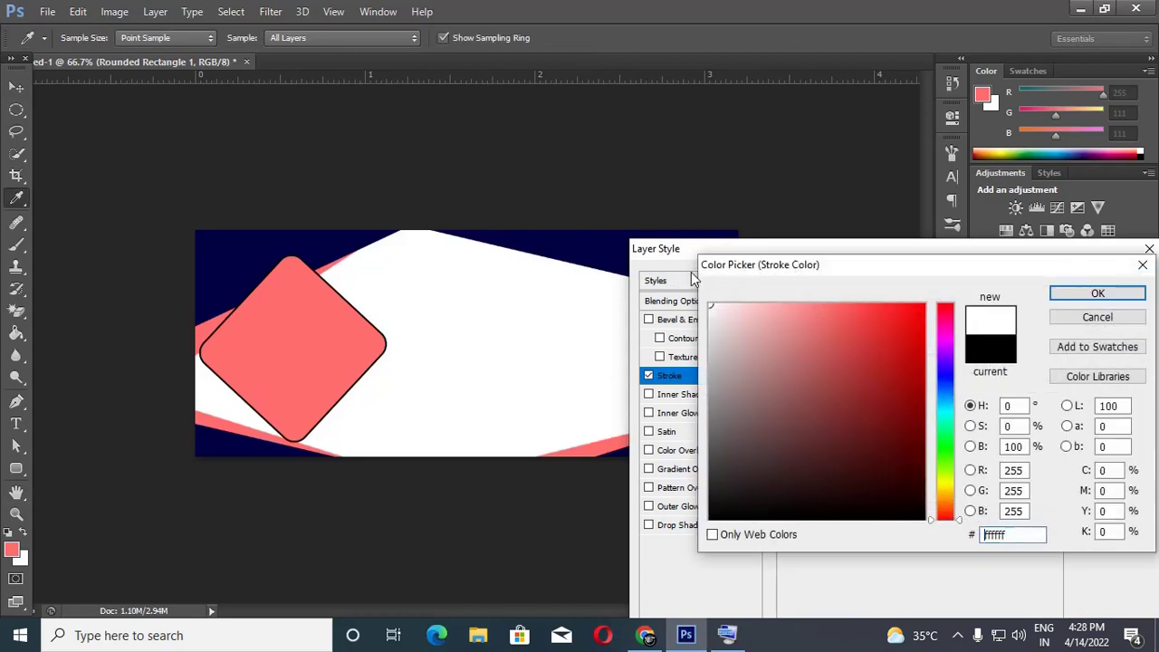
pyautogui.click(1128, 296)
pyautogui.moveTo(860, 303); pyautogui.dragTo(866, 304)
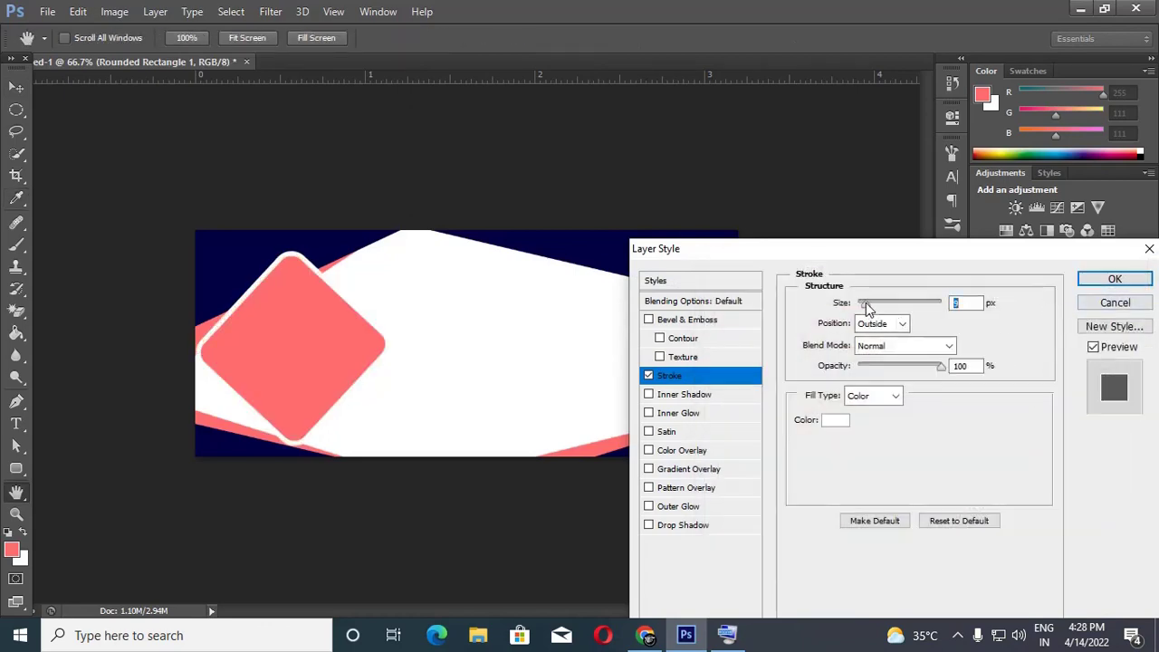
# Add a drop shadow to the diamond with Normal blend mode, 27 px distance and an angle of about 119°
pyautogui.click(699, 528)
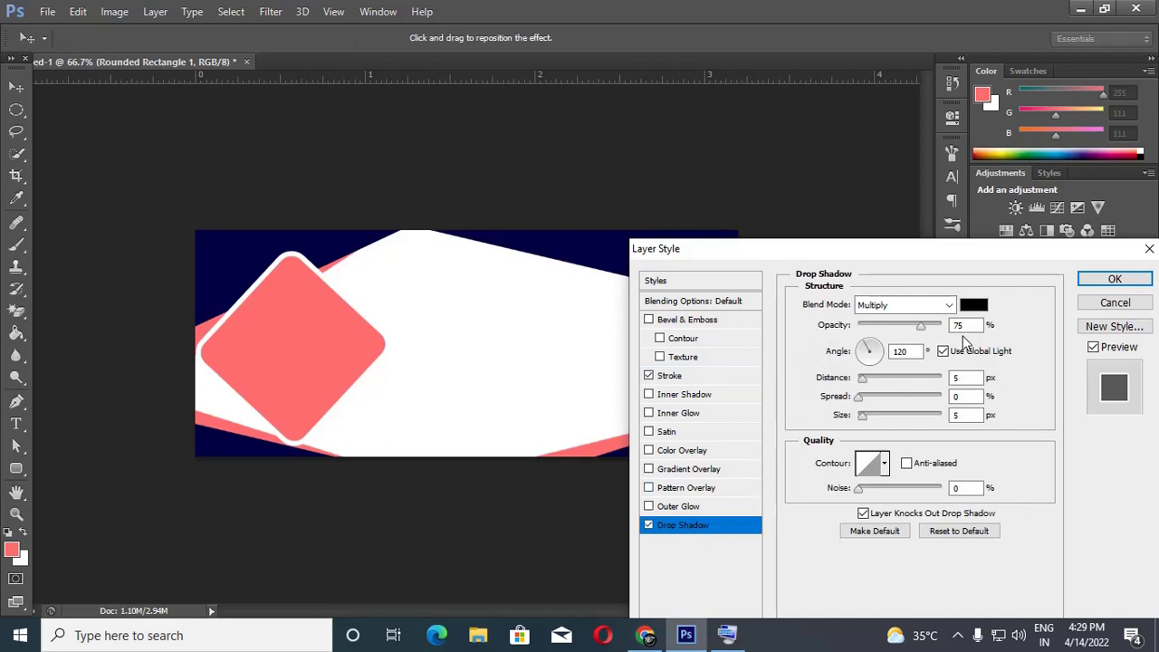
pyautogui.click(901, 304)
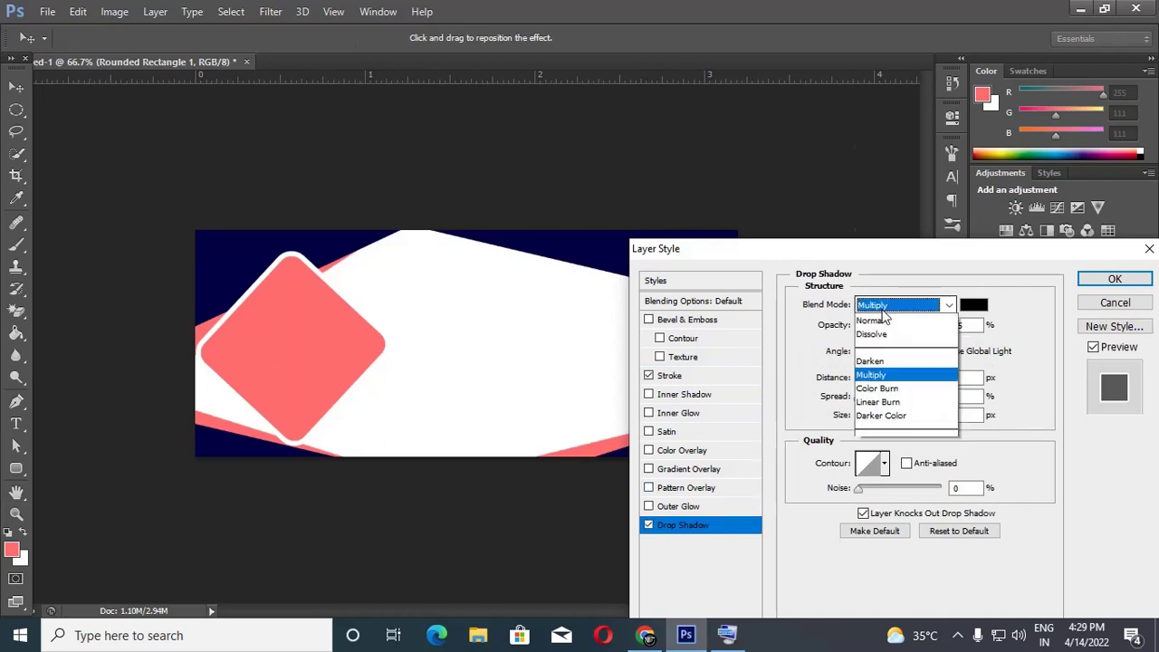
pyautogui.click(897, 8)
pyautogui.moveTo(862, 385)
pyautogui.mouseDown()
pyautogui.moveTo(897, 385)
pyautogui.moveTo(884, 385)
pyautogui.mouseUp()
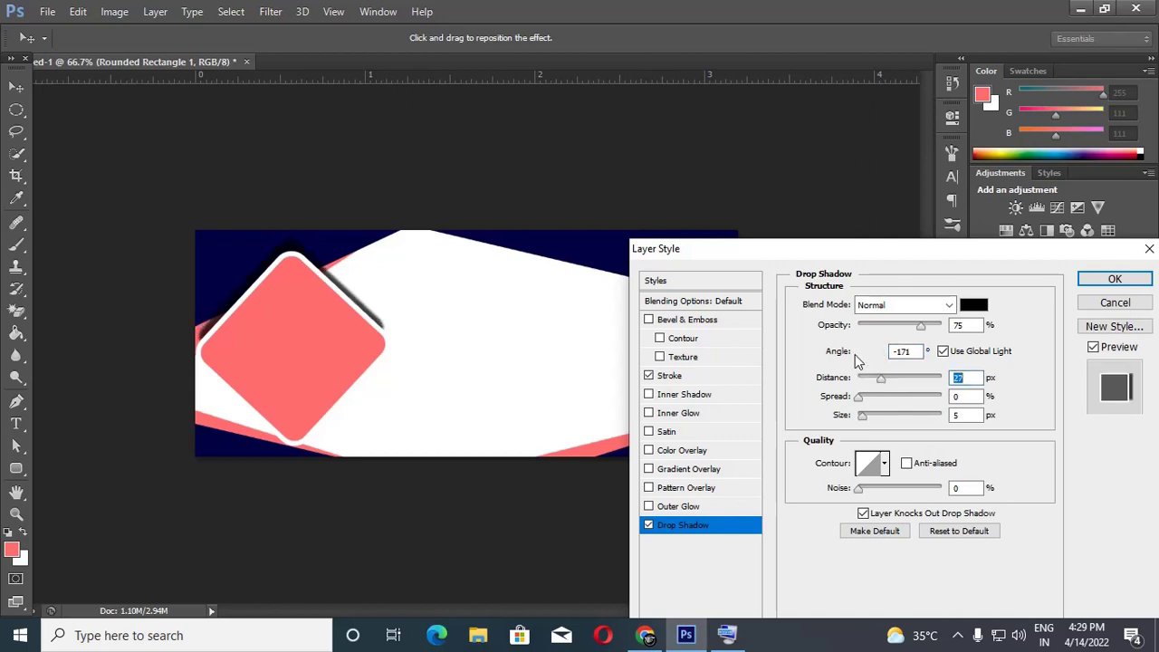
pyautogui.click(867, 350)
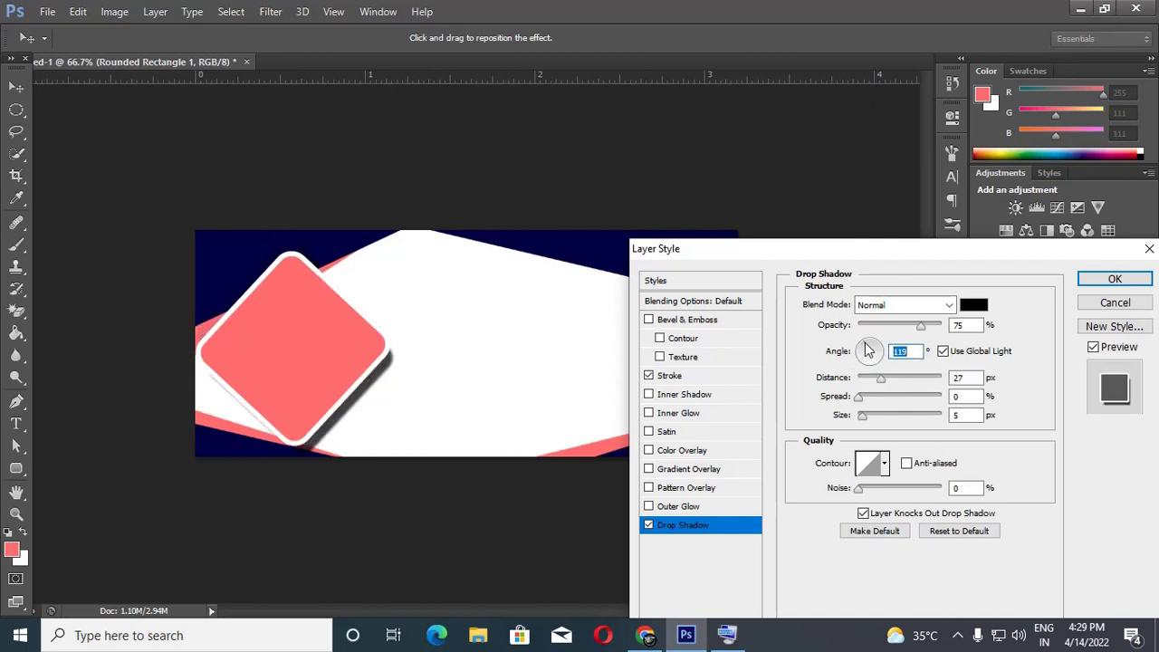
pyautogui.click(1110, 279)
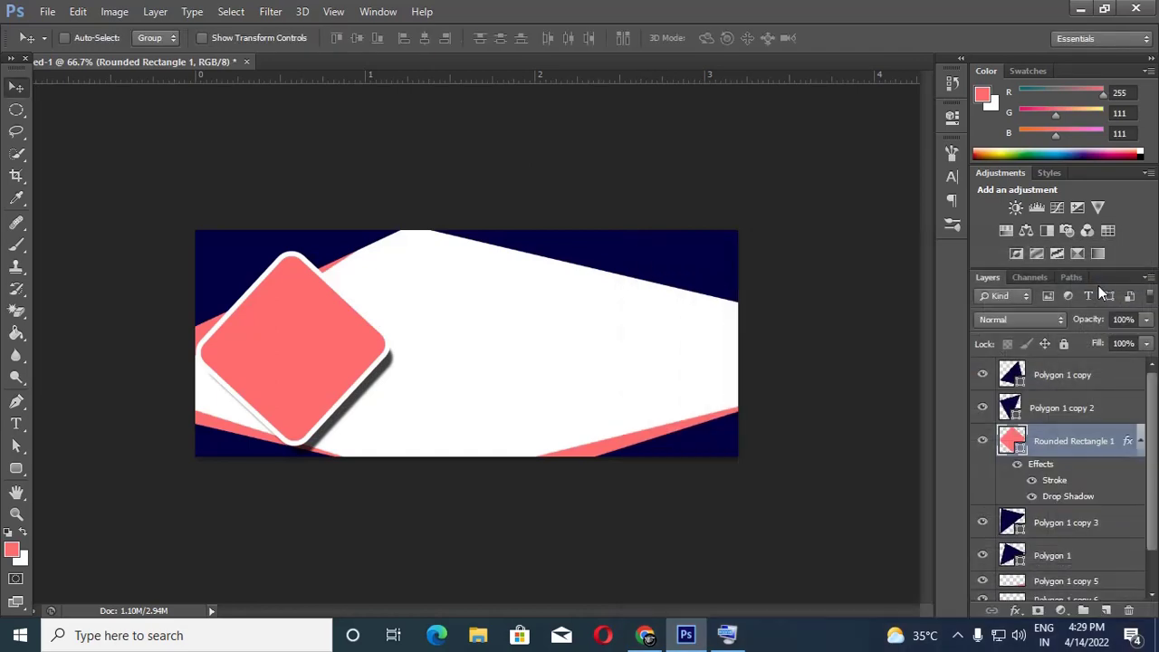
# Open the kbRB6Vvr7I photo from the Desktop and convert its background into the regular layer Layer 0
pyautogui.click(48, 11)
pyautogui.click(72, 46)
pyautogui.click(485, 319)
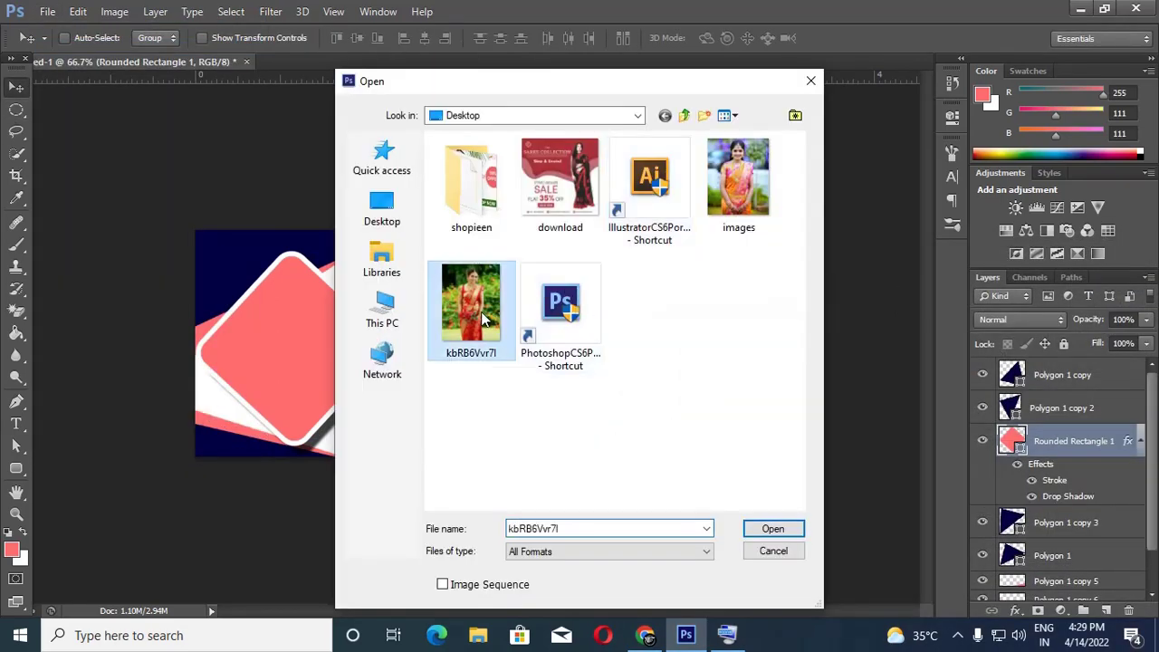
pyautogui.click(773, 529)
pyautogui.doubleClick(1083, 373)
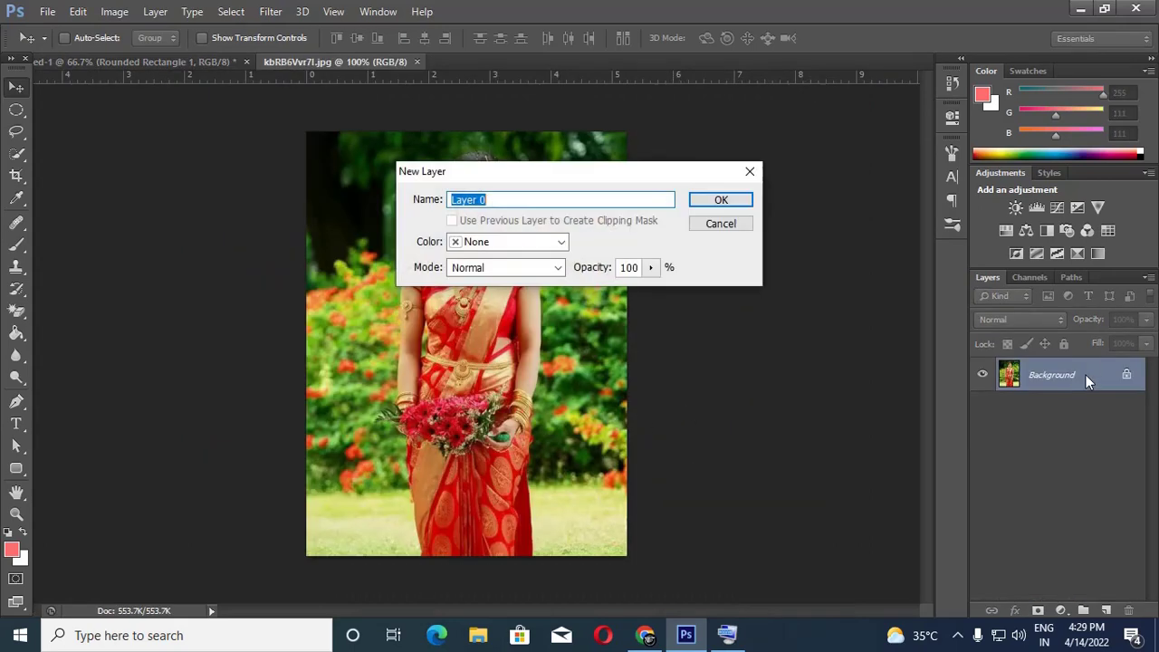
pyautogui.press('Return')
# Select a rectangular area around the woman's head and upper body and move it into the banner document over the diamond
pyautogui.click(16, 109)
pyautogui.click(55, 107)
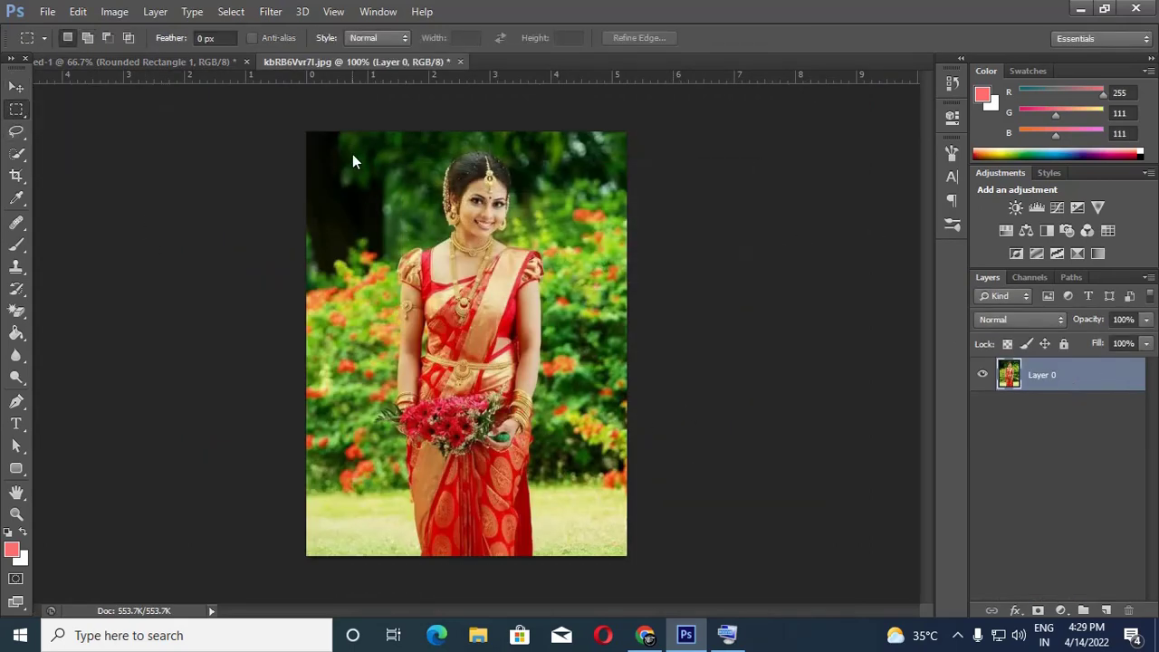
pyautogui.moveTo(352, 154); pyautogui.dragTo(600, 453)
pyautogui.click(16, 88)
pyautogui.moveTo(447, 263); pyautogui.dragTo(288, 311)
# Scale the pasted photo to about 109% and position it so it covers the diamond
pyautogui.hotkey('ctrl', 't')
pyautogui.moveTo(377, 428); pyautogui.dragTo(386, 448)
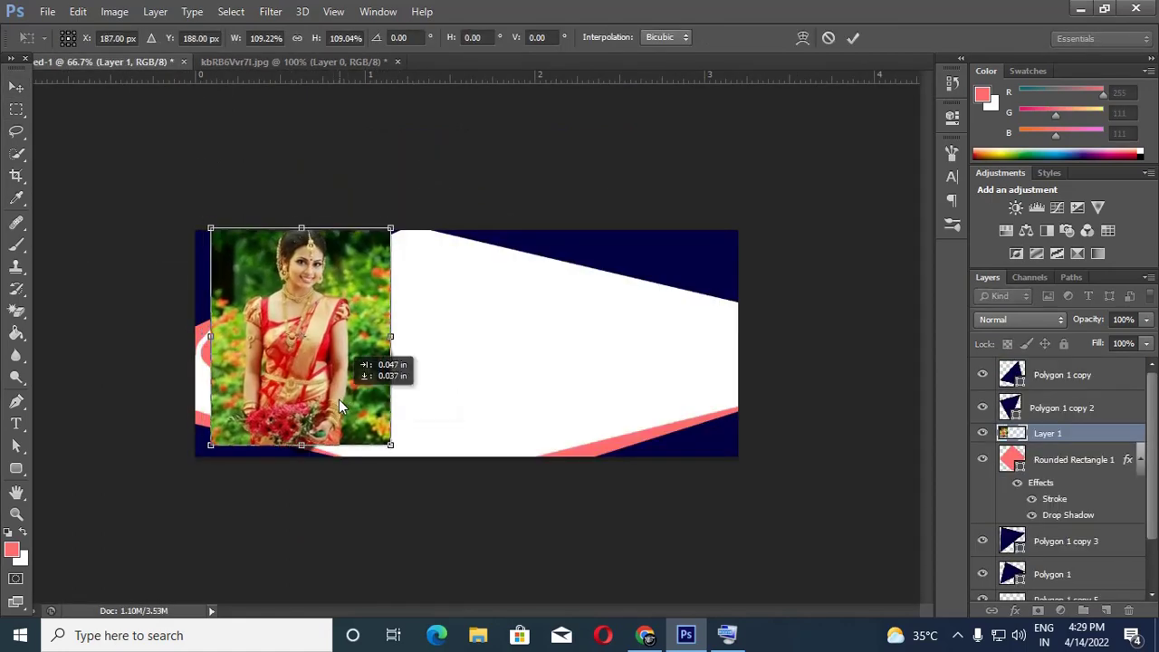
pyautogui.press('Return')
# Clip the photo layer to the rounded diamond and shift the photo down to frame the woman inside it
pyautogui.rightClick(1084, 433)
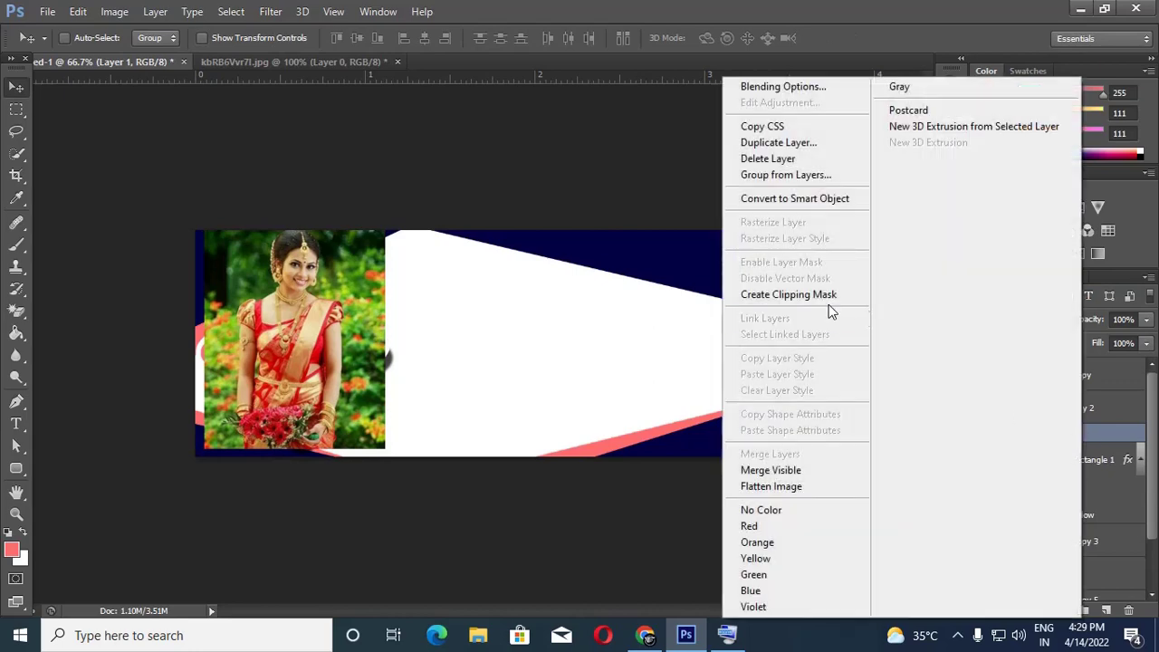
pyautogui.click(824, 301)
pyautogui.moveTo(275, 321); pyautogui.dragTo(273, 346)
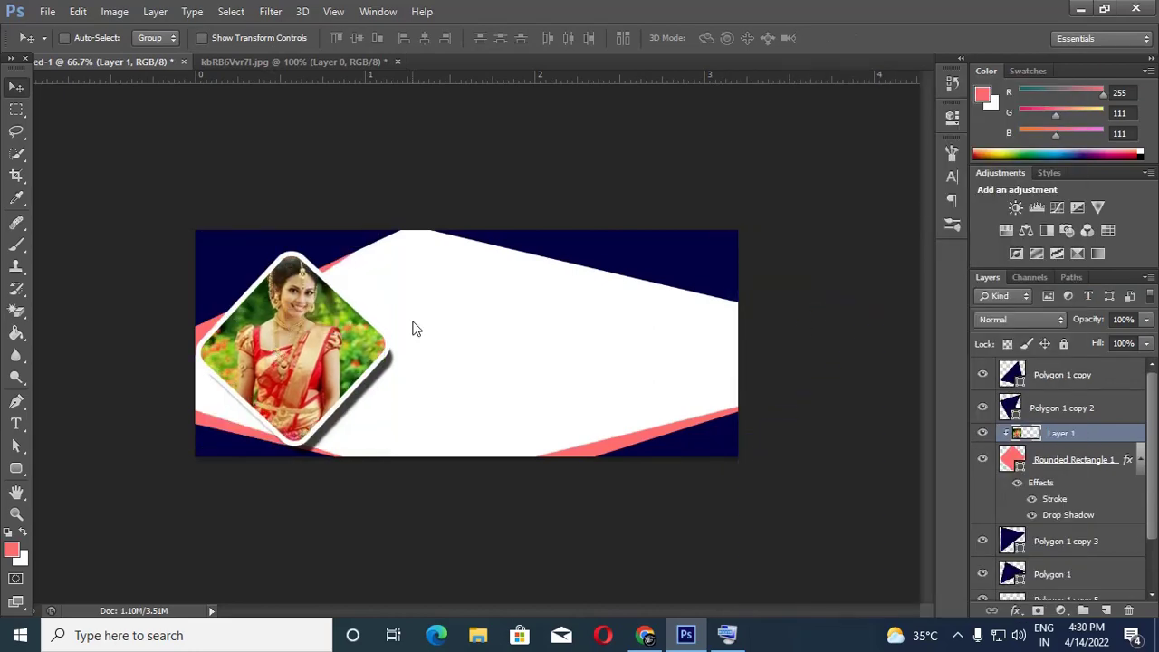
pyautogui.hotkey('ctrl', 's')
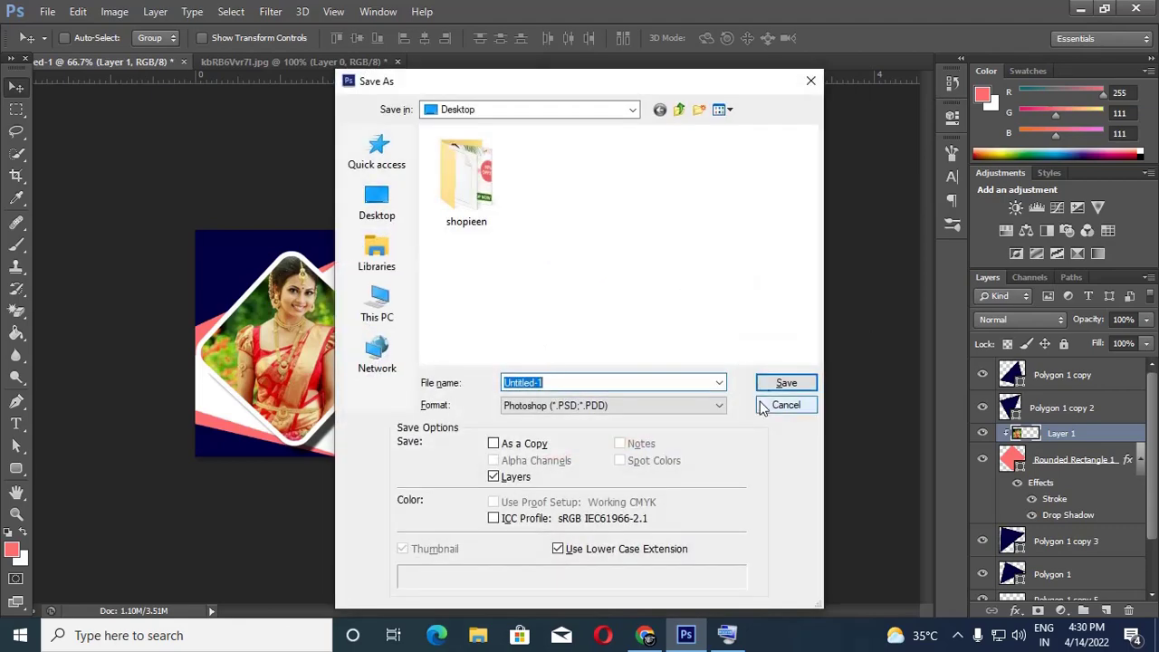
pyautogui.click(767, 406)
pyautogui.click(47, 11)
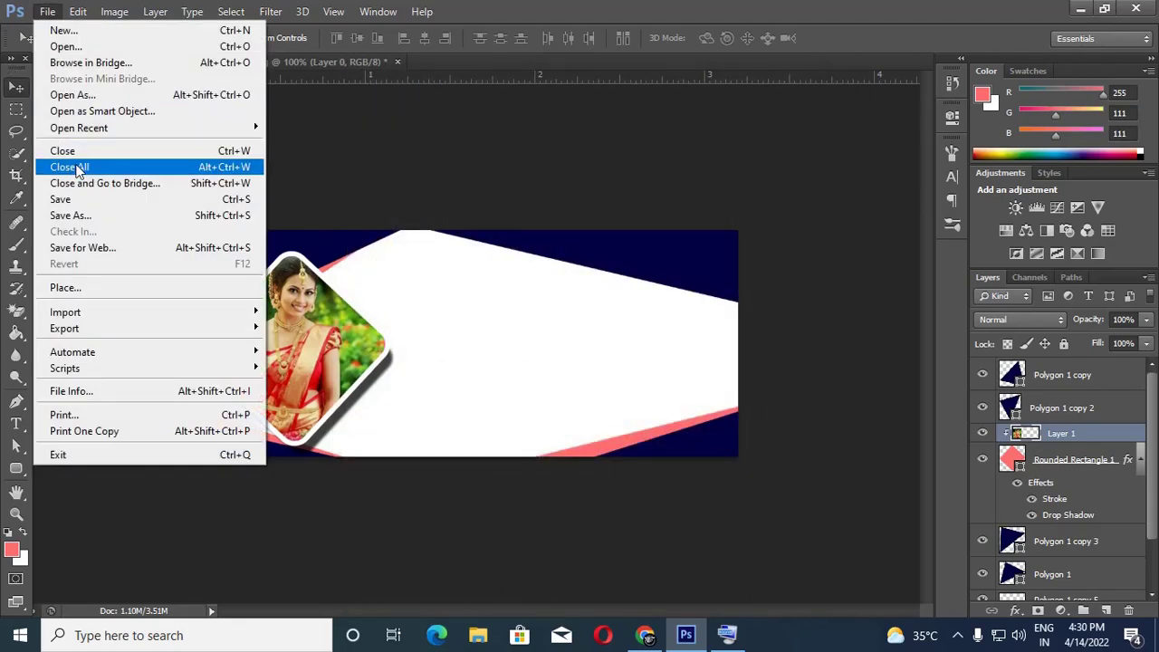
pyautogui.click(484, 252)
# Save the banner to the Desktop as a Photoshop file named sree, with layers and maximum compatibility
pyautogui.hotkey('ctrl', 's')
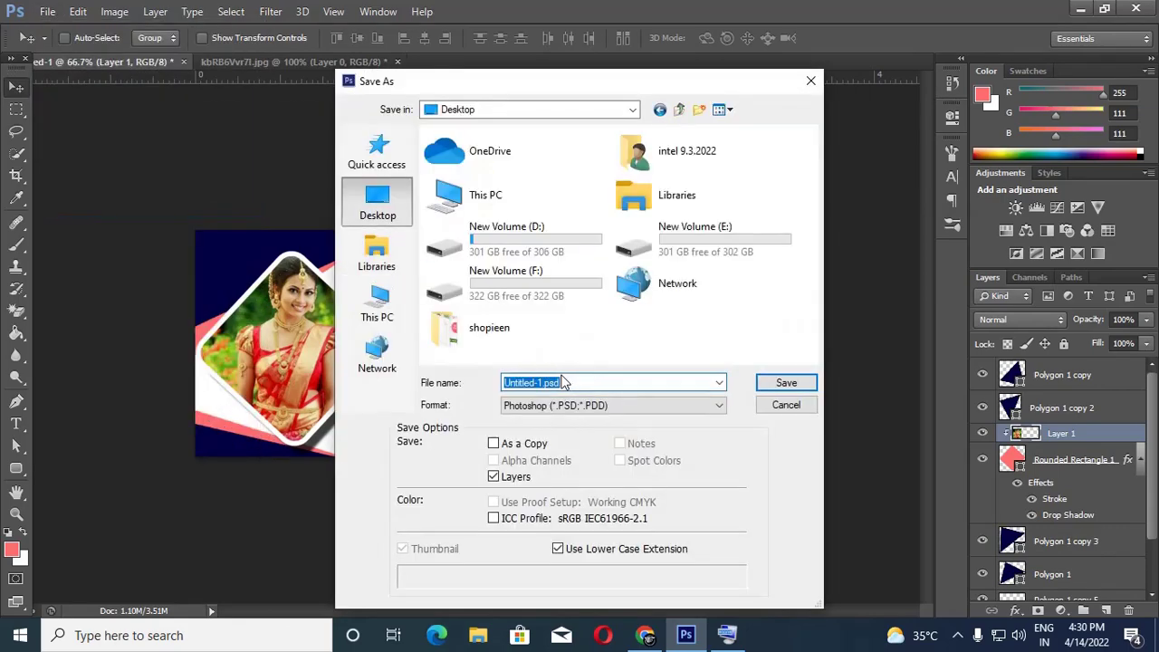
pyautogui.write('sws')
pyautogui.click(786, 386)
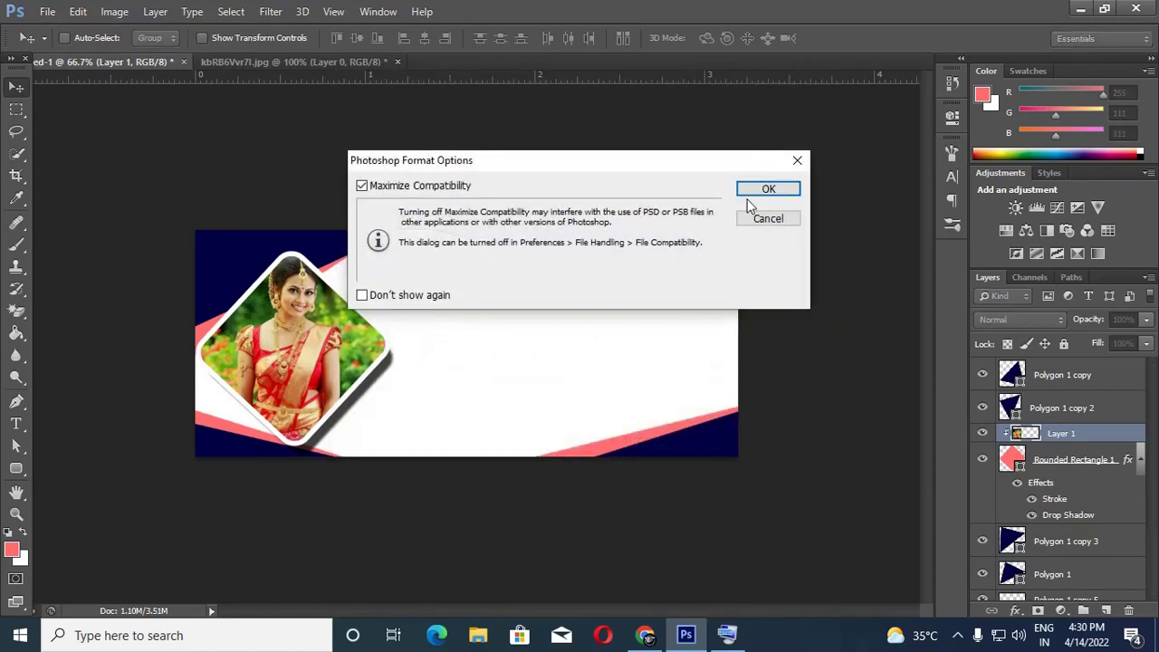
pyautogui.click(749, 190)
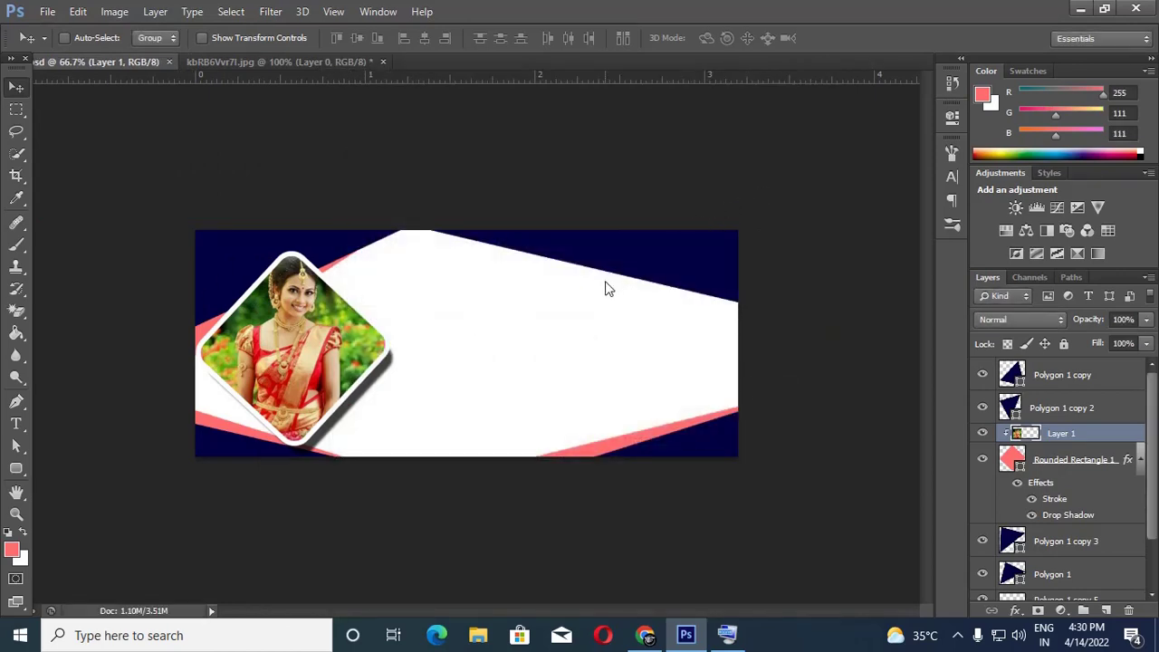
# Close the kbRB6Vvr7I photo document without saving its changes
pyautogui.click(346, 67)
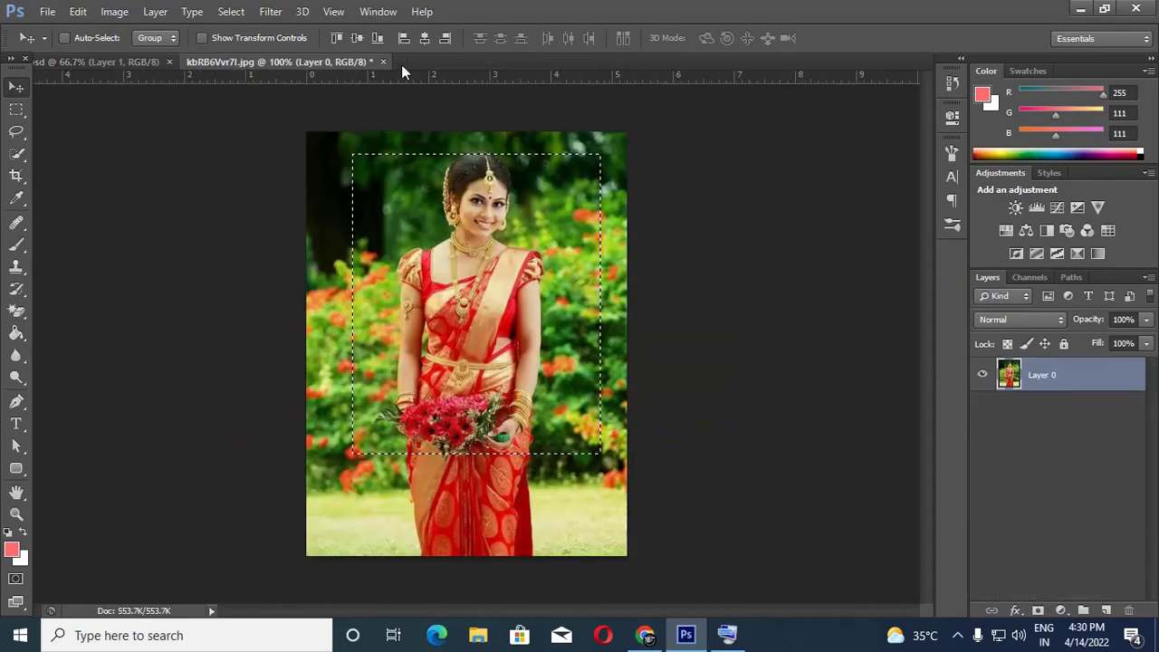
pyautogui.click(382, 61)
pyautogui.click(604, 250)
# Open the download image, a saree collection sale poster, from the Desktop as a reference
pyautogui.click(47, 11)
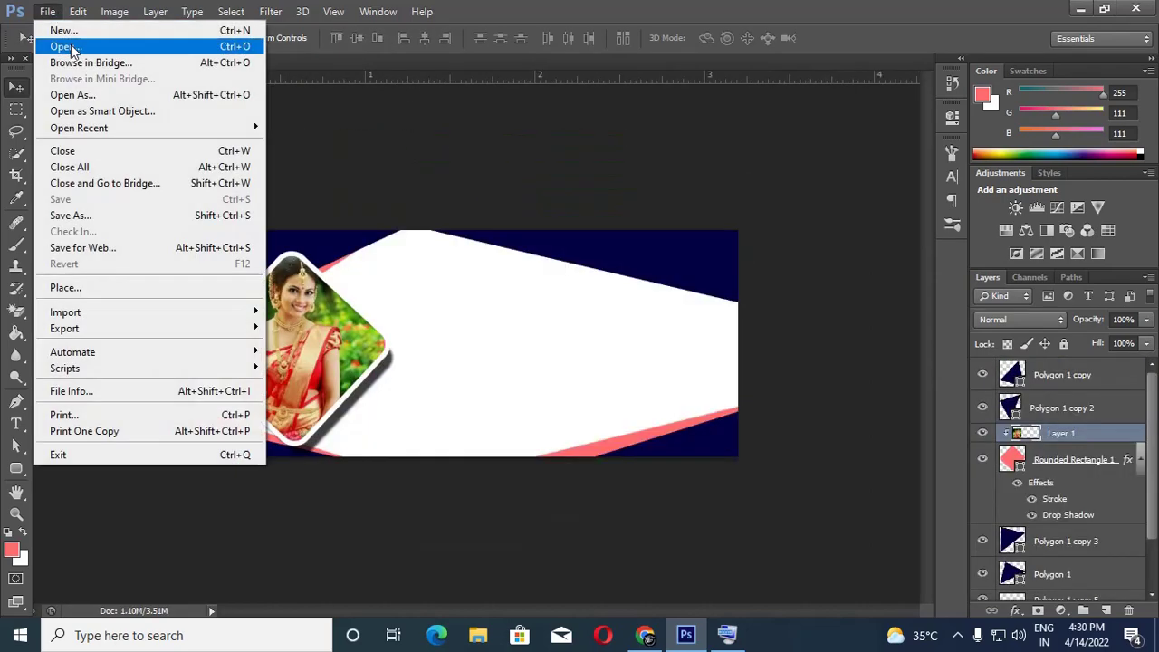
pyautogui.click(46, 45)
pyautogui.click(560, 182)
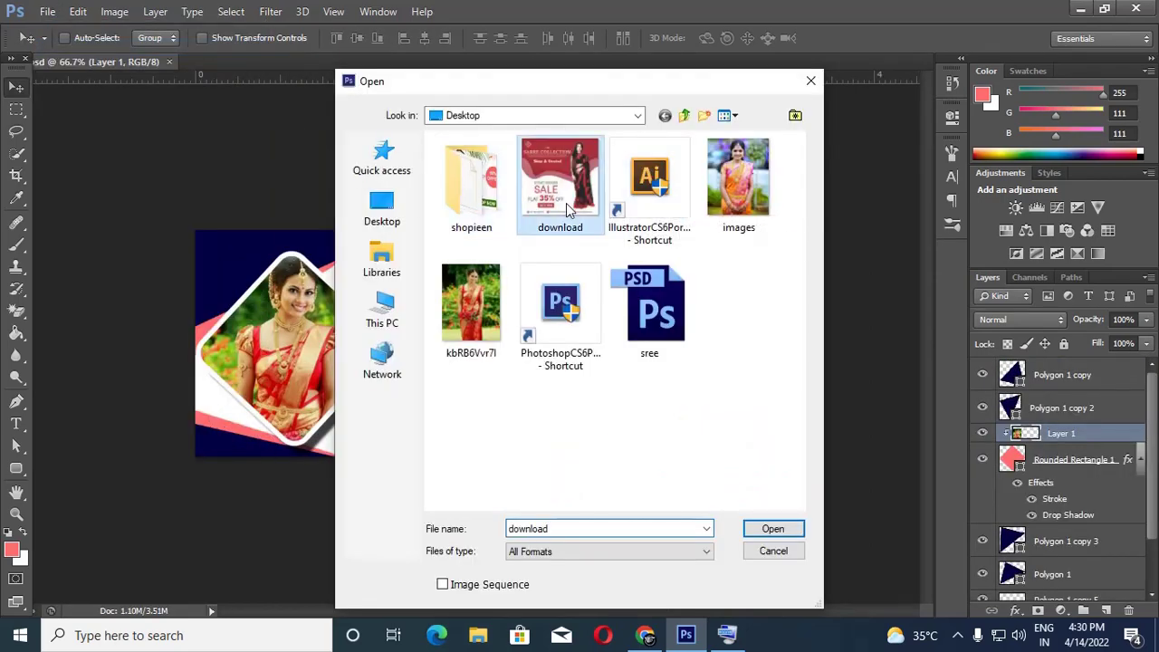
pyautogui.click(772, 528)
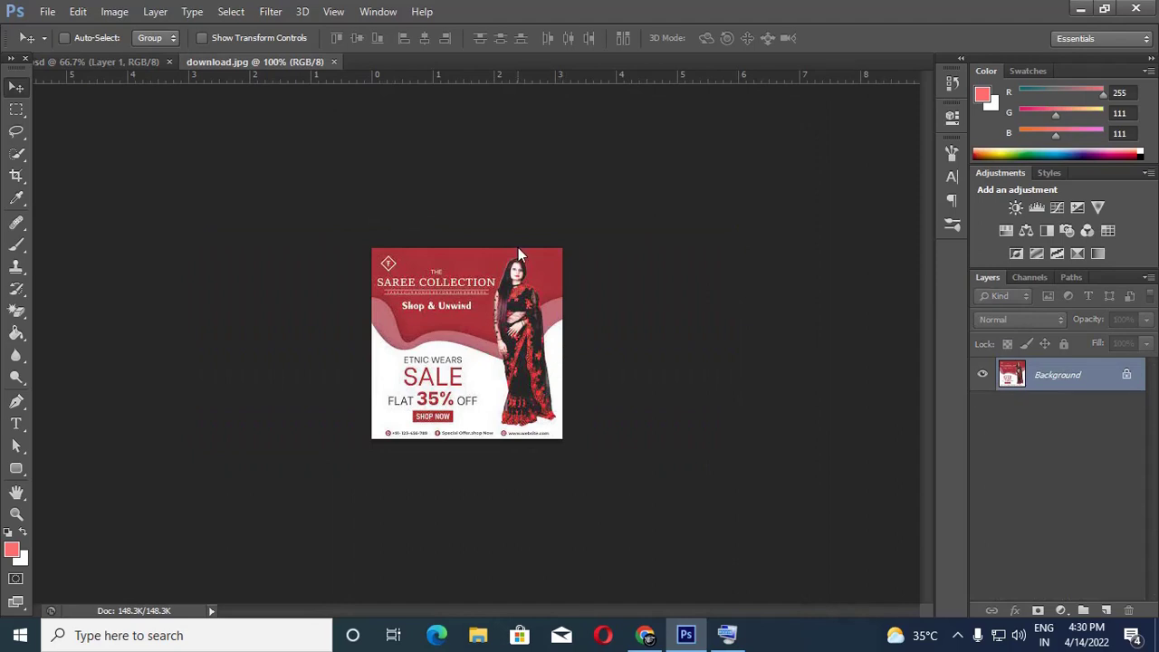
# Return to the banner document and set the foreground colour for the Type tool to dark navy, RGB 1, 13, 76
pyautogui.click(1088, 12)
pyautogui.click(687, 635)
pyautogui.click(44, 61)
pyautogui.click(16, 422)
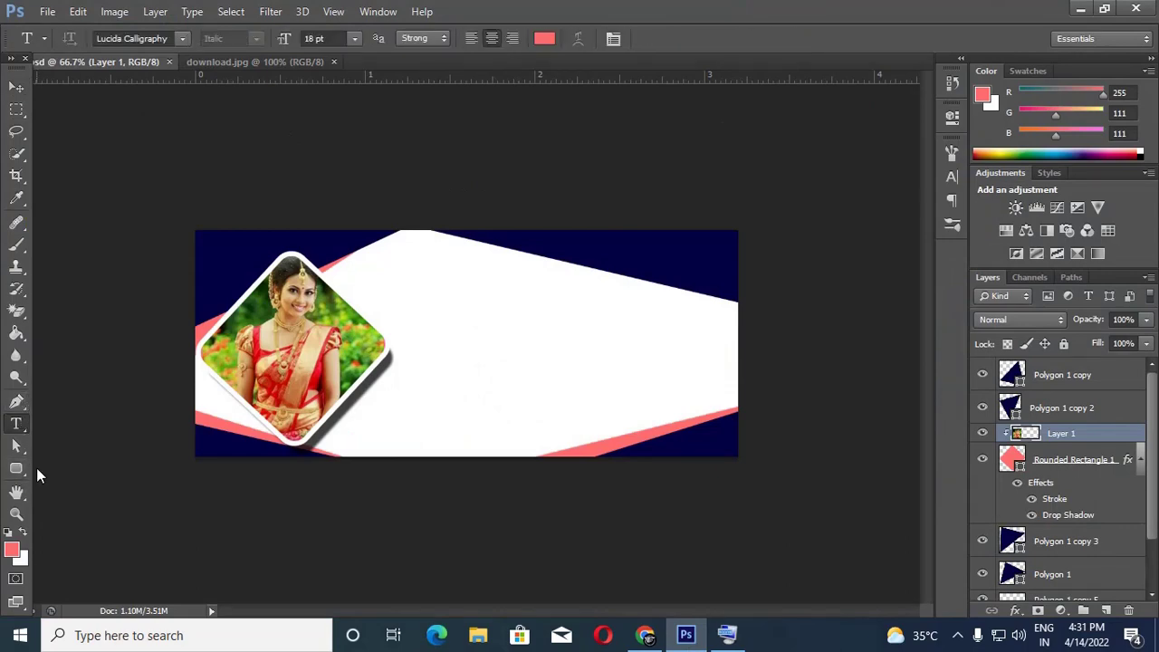
pyautogui.click(11, 549)
pyautogui.moveTo(945, 367)
pyautogui.mouseDown()
pyautogui.moveTo(944, 386)
pyautogui.moveTo(942, 366)
pyautogui.mouseUp()
pyautogui.click(948, 383)
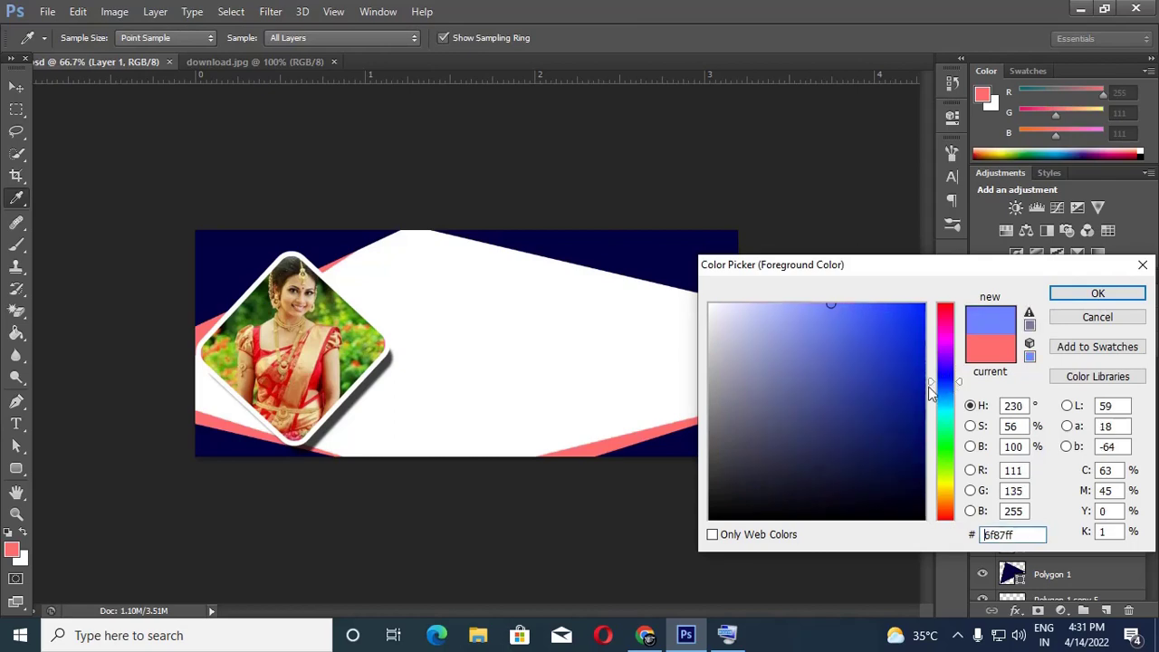
pyautogui.click(924, 456)
pyautogui.click(1098, 293)
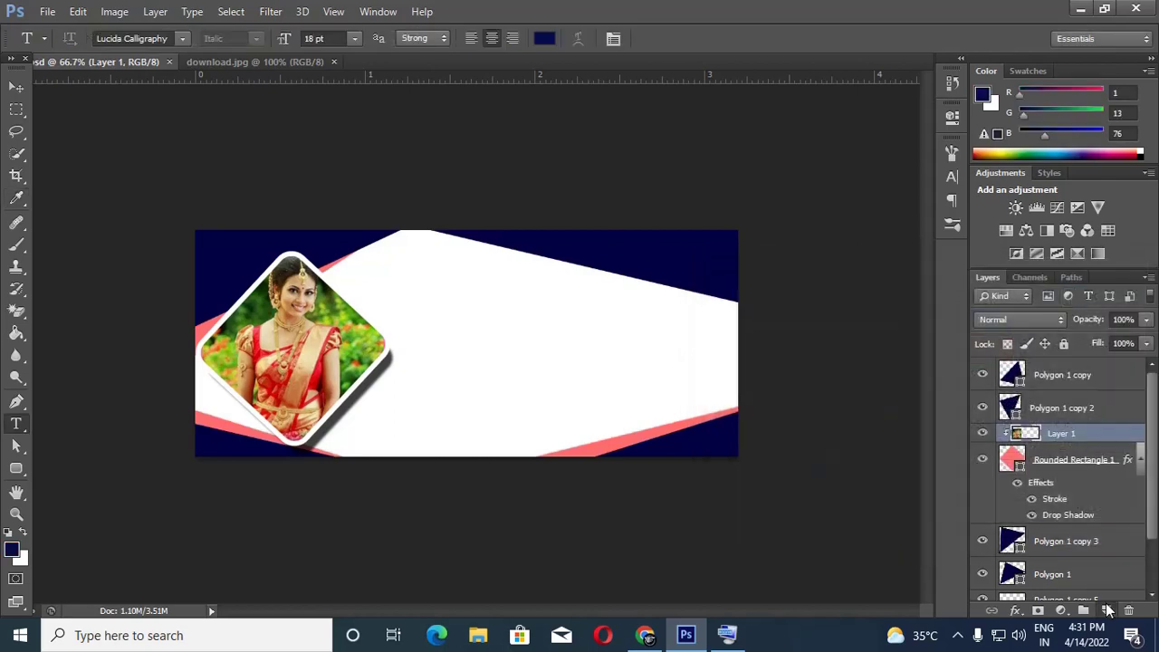
# Add a new layer above the clipped photo and launch the Windows On-Screen Keyboard, keeping it minimized
pyautogui.click(1109, 610)
pyautogui.click(129, 635)
pyautogui.write('on')
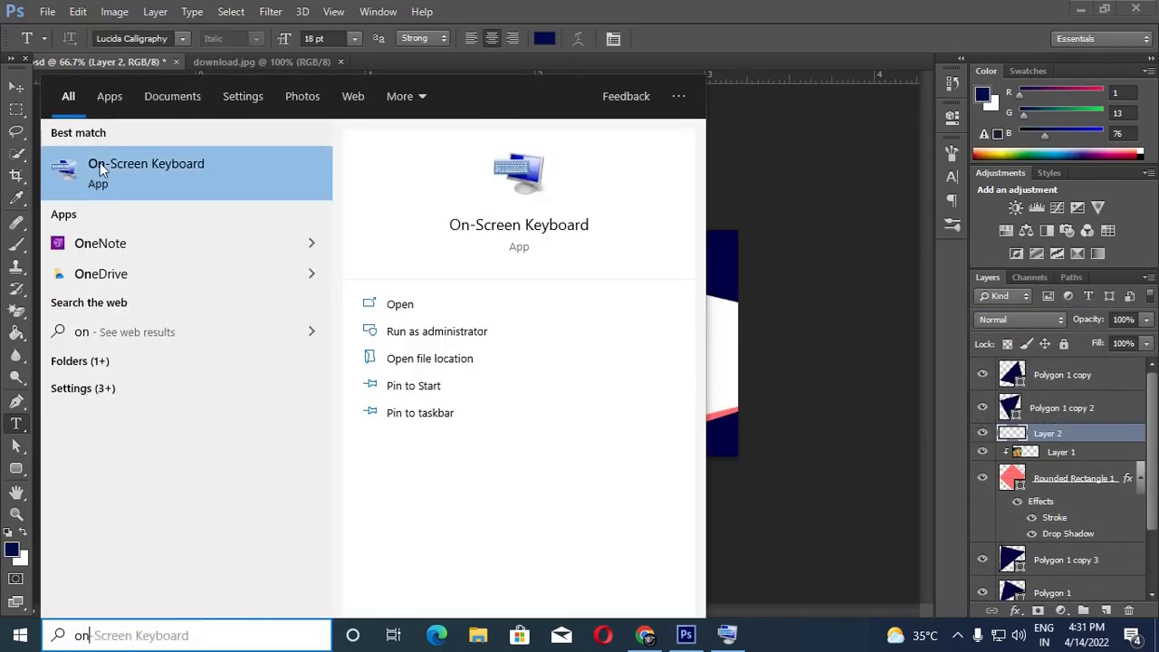
pyautogui.click(101, 169)
pyautogui.click(1103, 132)
# Enter the heading text "SAREE COLLRCTIONS" on the banner's white area, with the On-Screen Keyboard placed below it
pyautogui.click(521, 334)
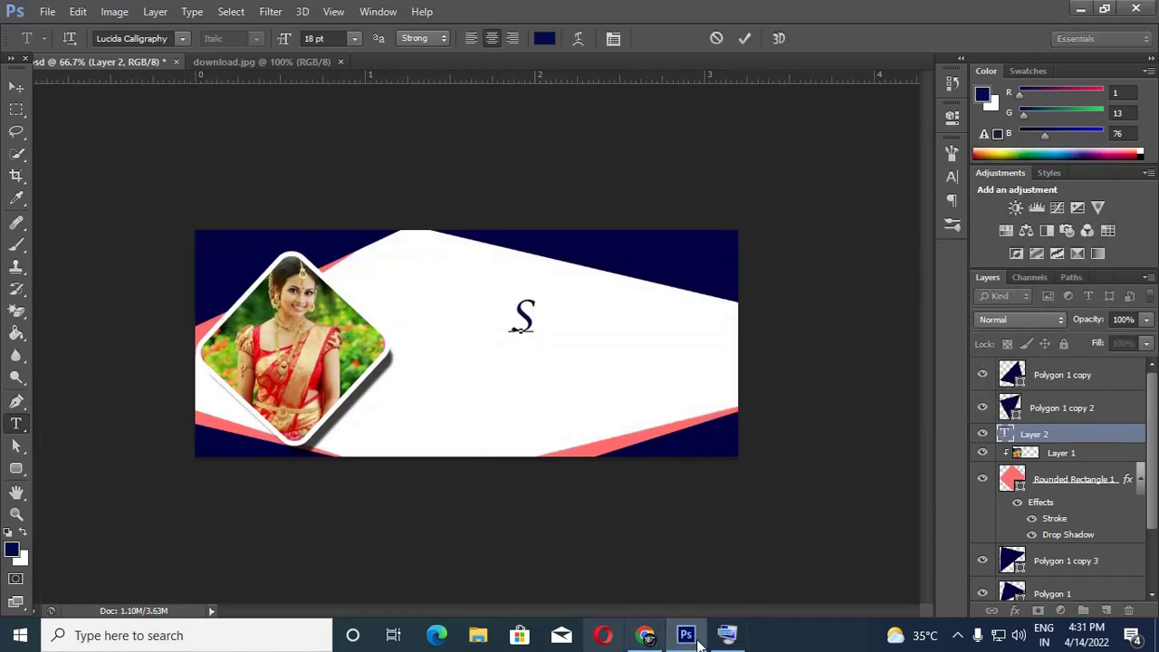
pyautogui.click(727, 635)
pyautogui.moveTo(632, 139); pyautogui.dragTo(631, 362)
pyautogui.click(362, 497)
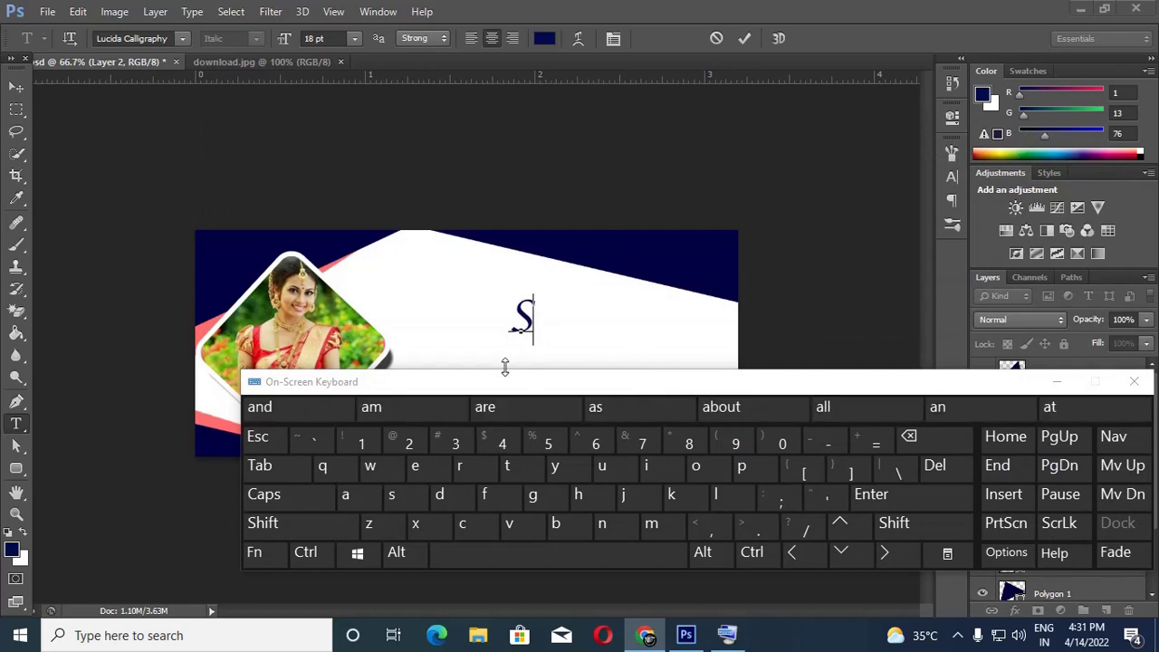
pyautogui.write('AREE')
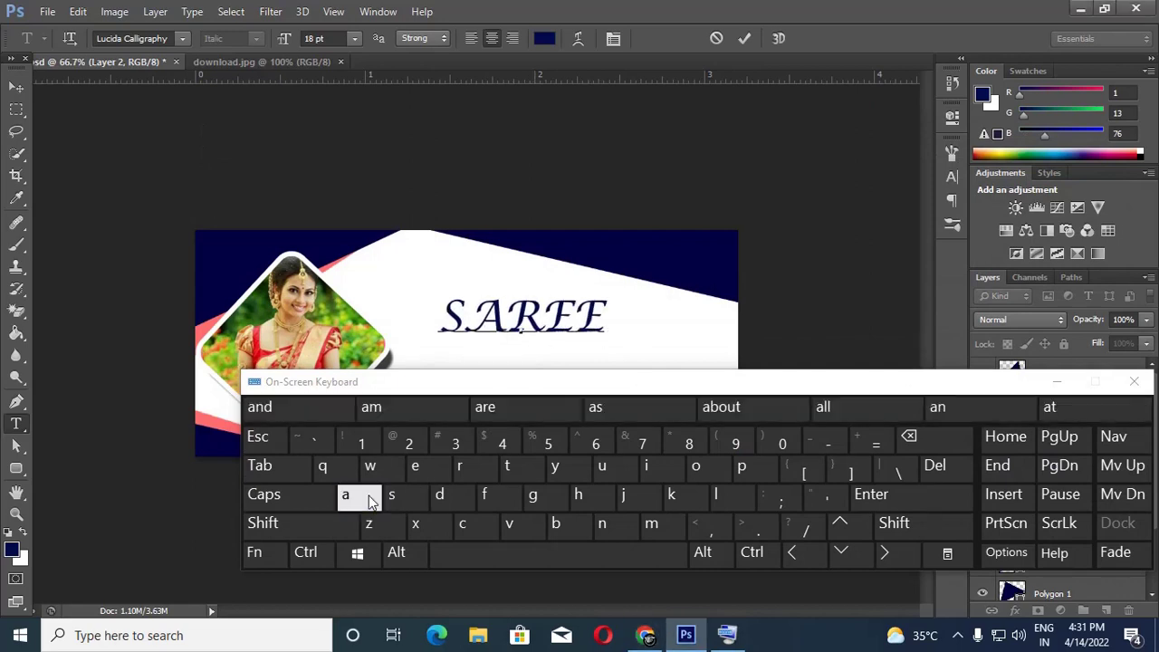
pyautogui.write(' COLLRCTION')
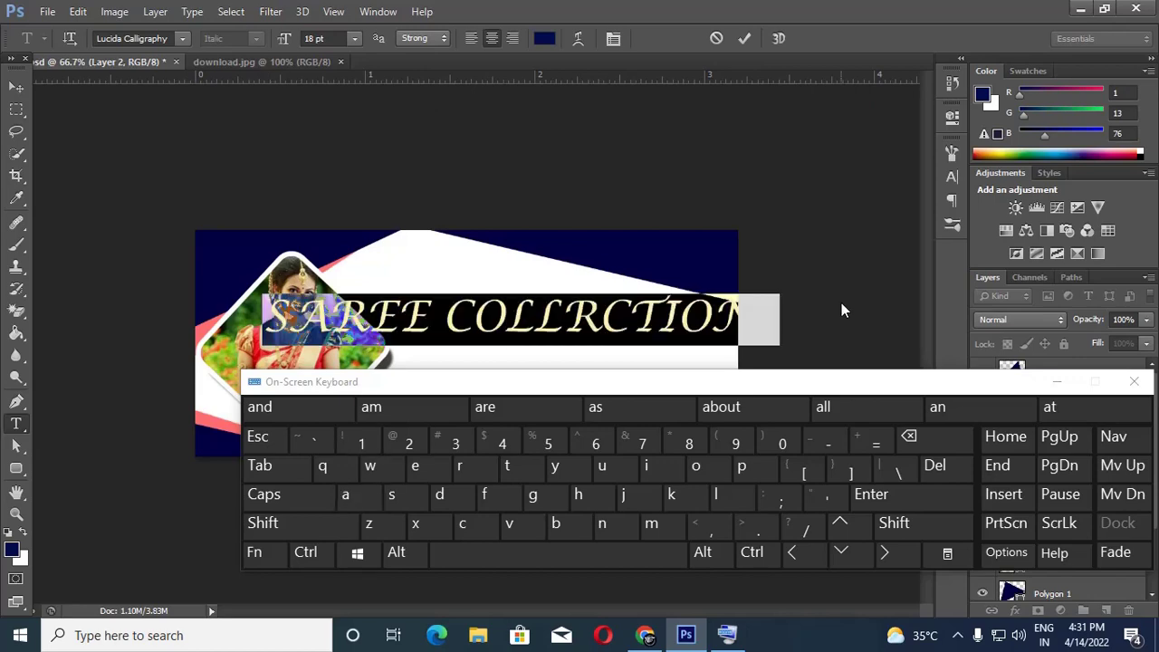
# Set the heading's font to Lucida Handwriting
pyautogui.hotkey('ctrl', 'a')
pyautogui.click(187, 38)
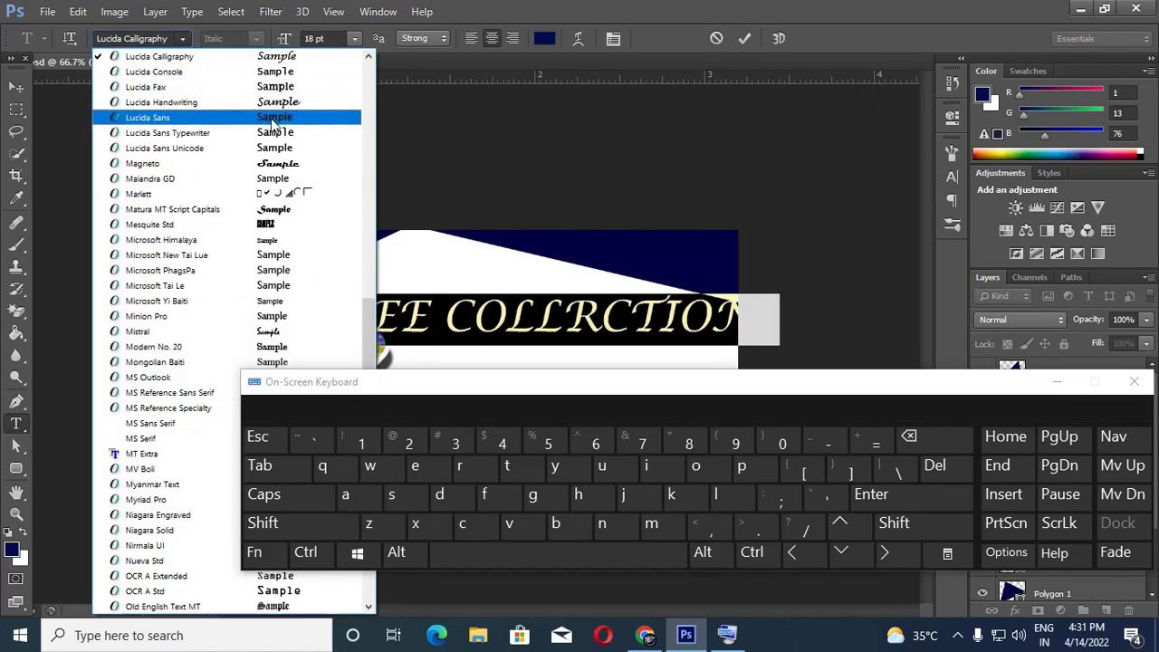
pyautogui.click(275, 104)
pyautogui.click(16, 87)
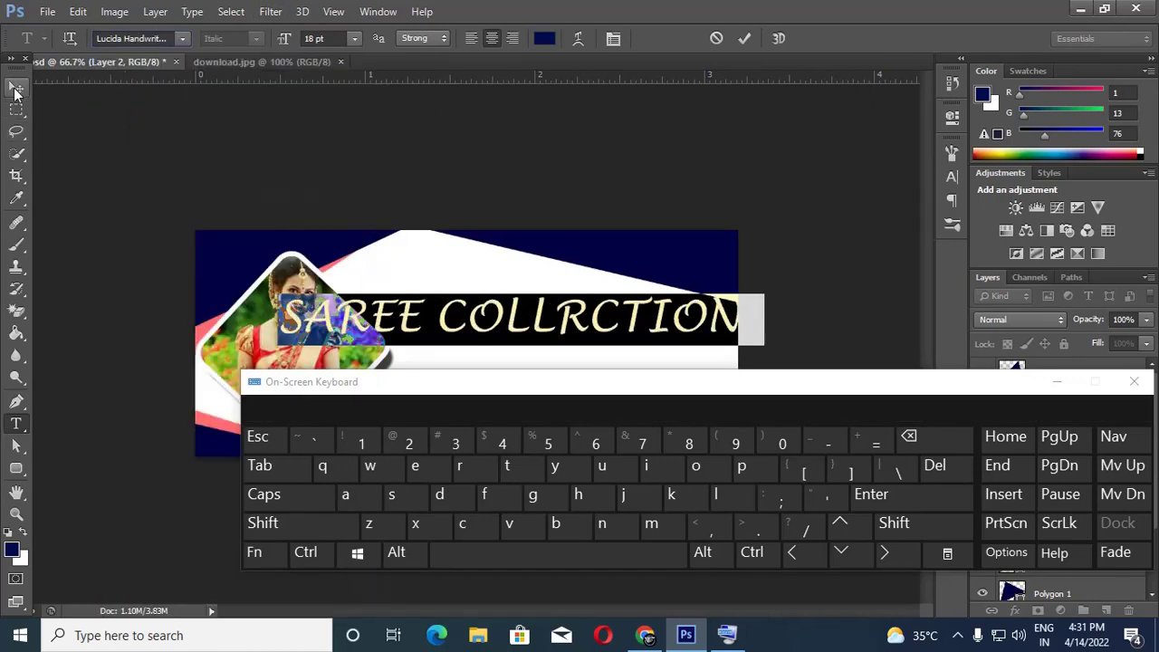
pyautogui.press('ctrl')
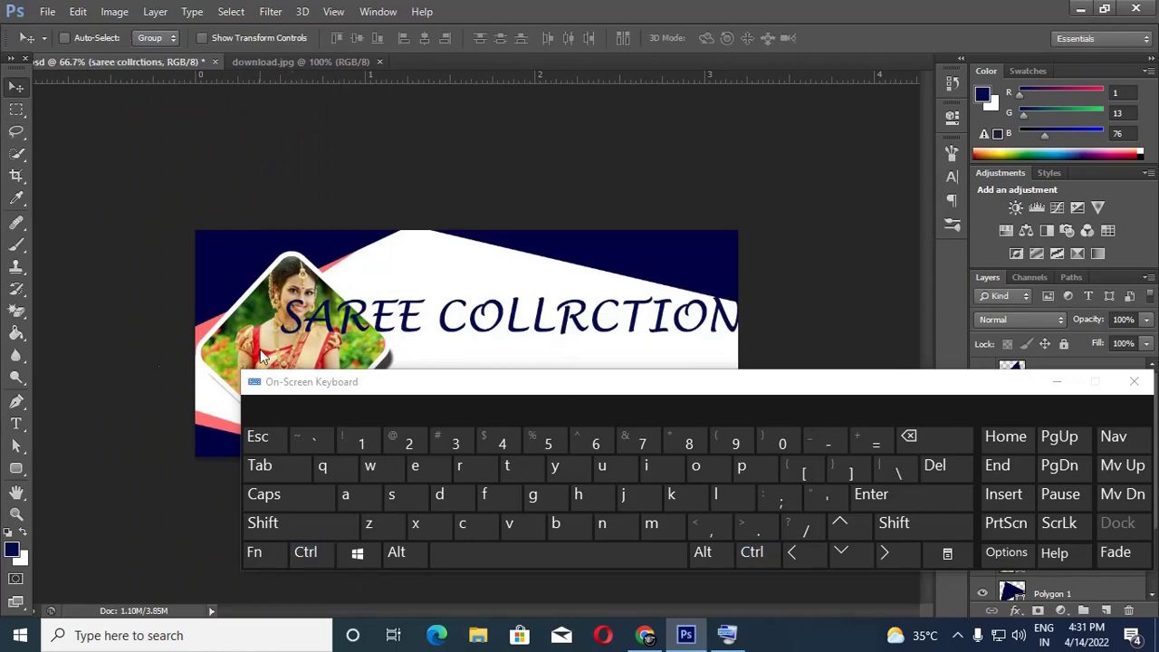
# Change the heading's font to Lucida Bright in the Regular style
pyautogui.press('t')
pyautogui.click(355, 312)
pyautogui.hotkey('ctrl', 'a')
pyautogui.click(182, 38)
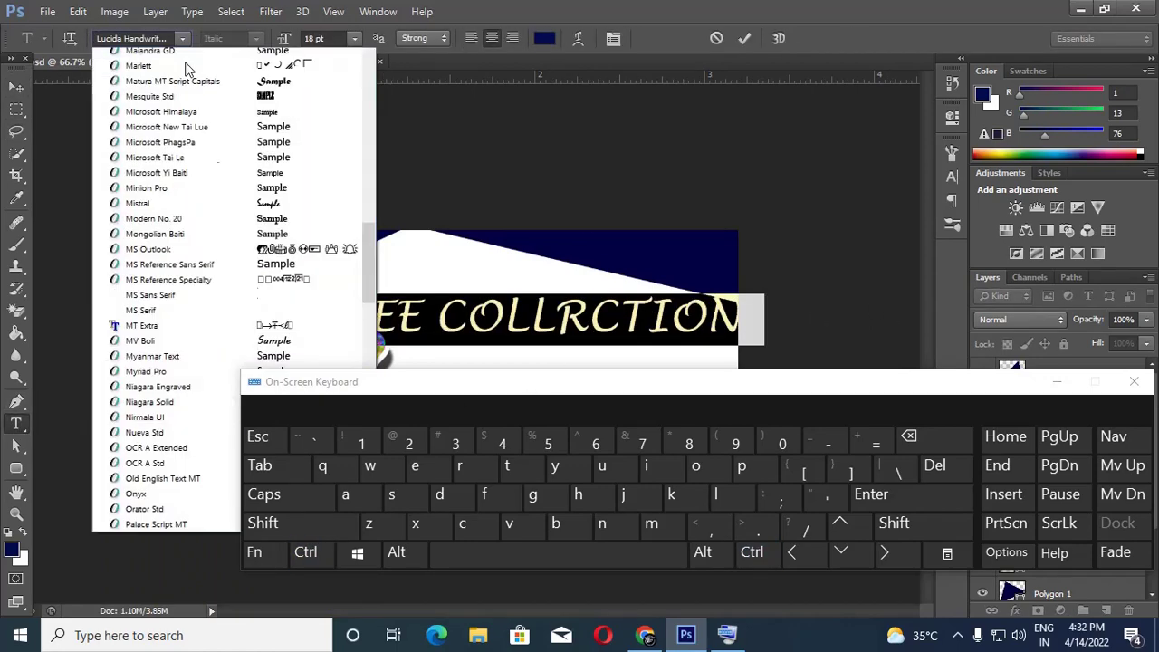
pyautogui.scroll(5, 203, 124)
pyautogui.click(243, 181)
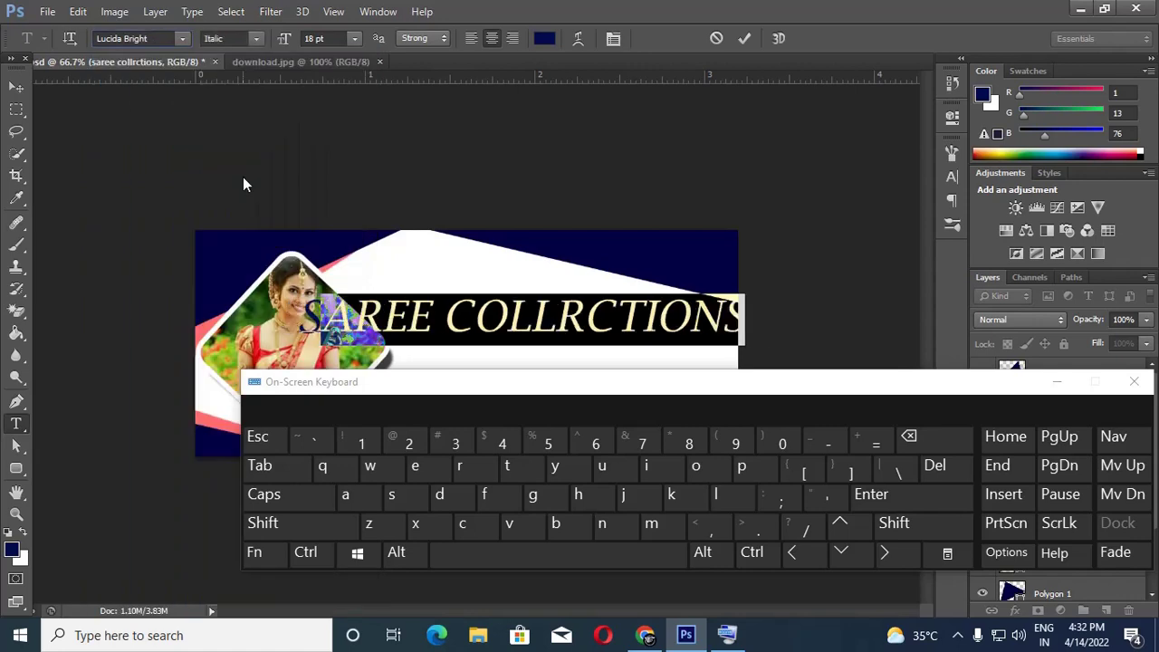
pyautogui.click(256, 38)
pyautogui.click(222, 50)
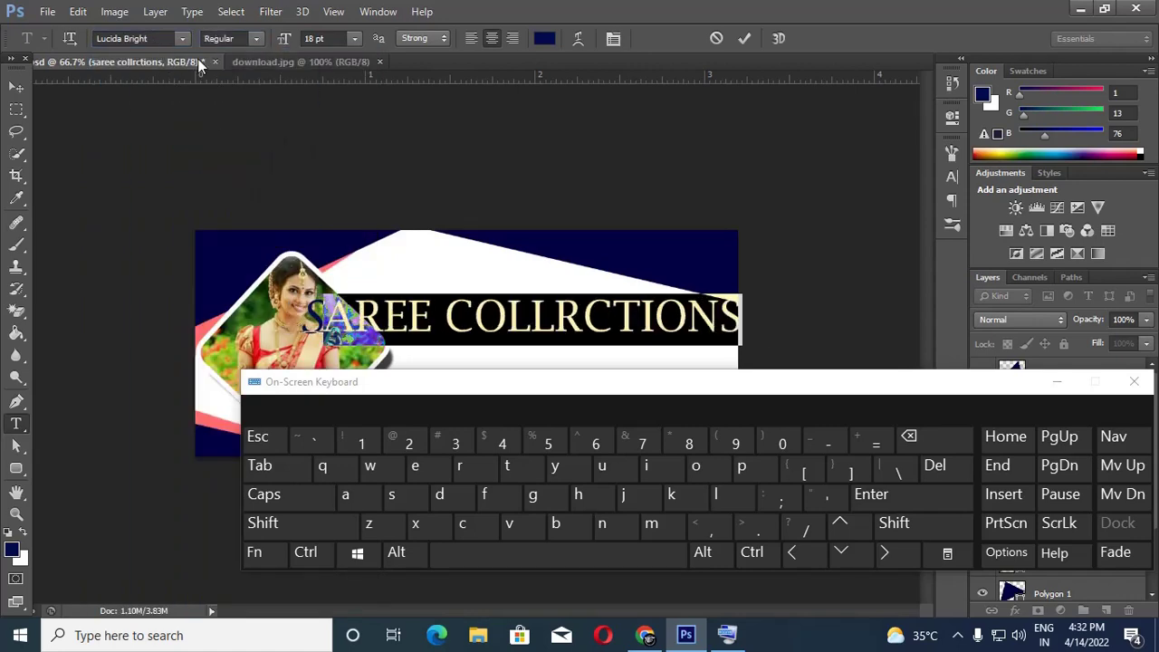
# Scale the heading down to about 7.8 pt so it fits in the white area beside the diamond photo
pyautogui.click(18, 91)
pyautogui.hotkey('ctrl', 't')
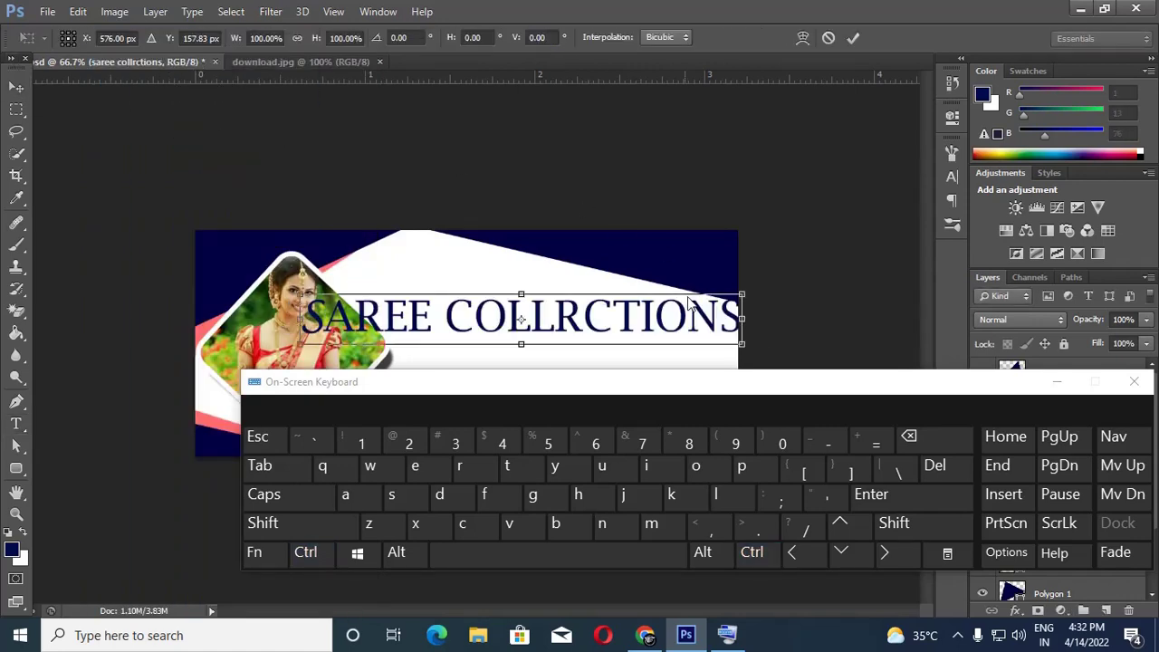
pyautogui.moveTo(741, 295); pyautogui.dragTo(621, 327)
pyautogui.press('Return')
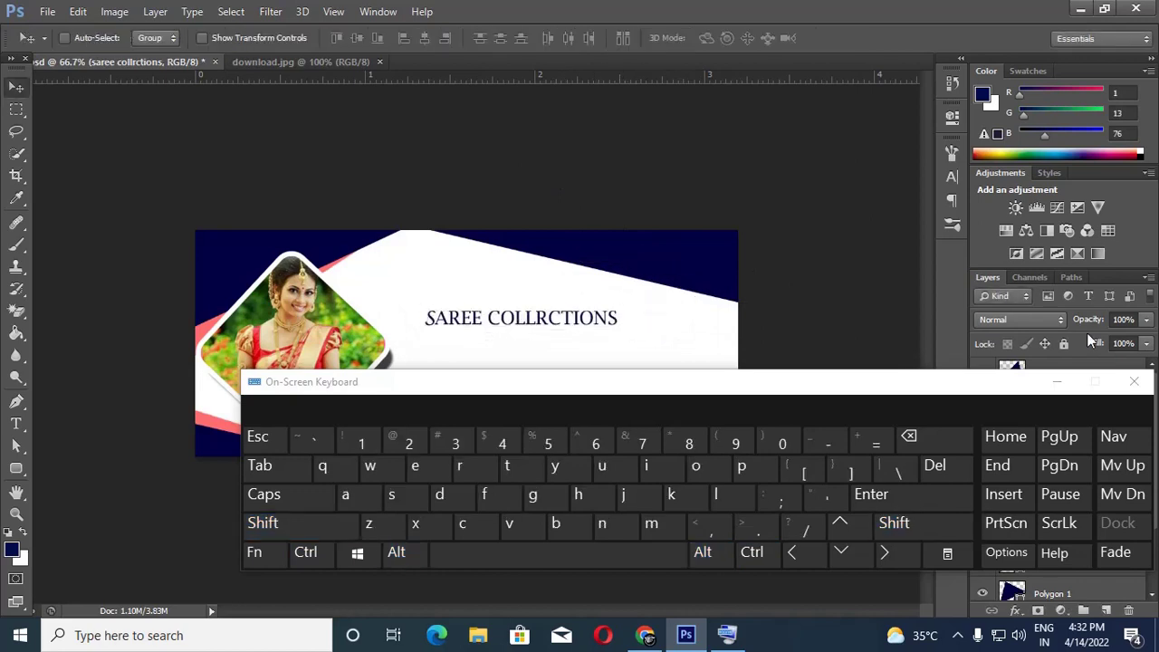
# Correct the heading's spelling to "SAREE COLLECTIONS" and minimize the On-Screen Keyboard
pyautogui.press('t')
pyautogui.click(548, 324)
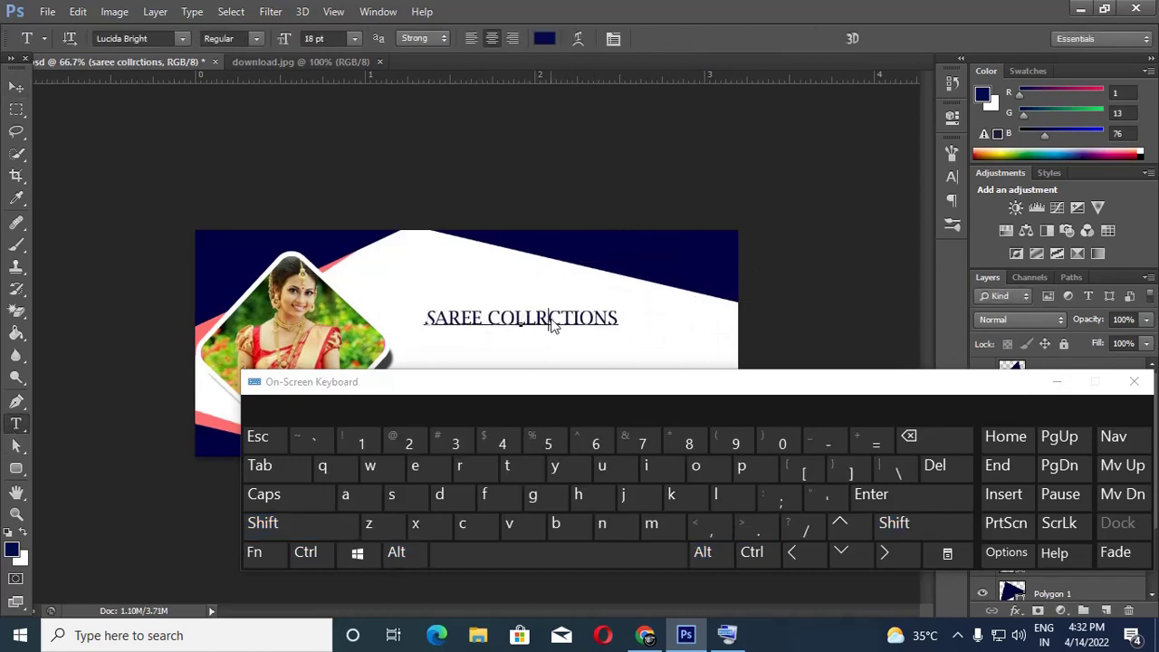
pyautogui.press('BackSpace')
pyautogui.write('E')
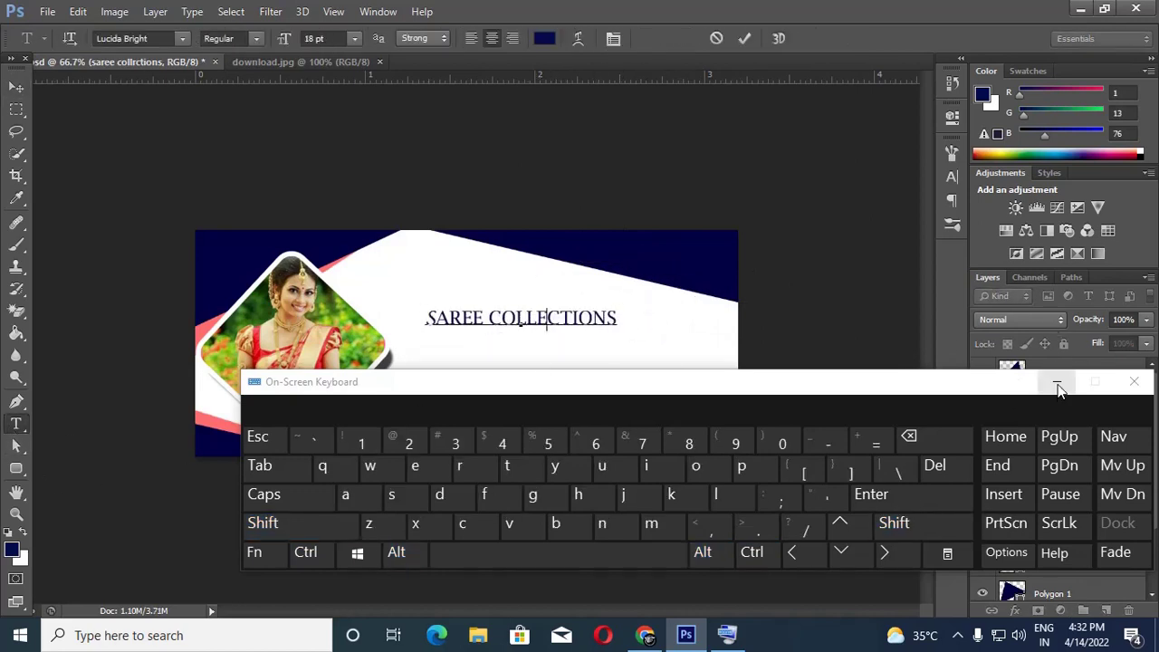
pyautogui.click(1057, 381)
# Apply Lucida Bright Regular to the whole heading and shift it up and left, closer to the diamond photo
pyautogui.moveTo(430, 324); pyautogui.dragTo(663, 327)
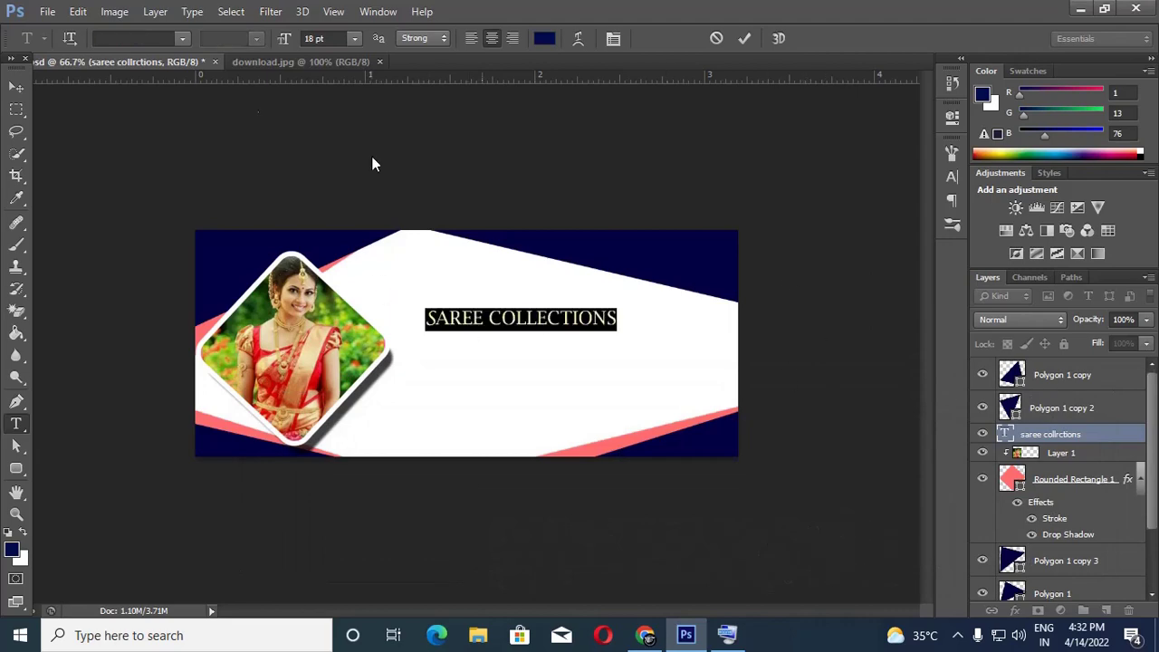
pyautogui.click(181, 38)
pyautogui.click(194, 57)
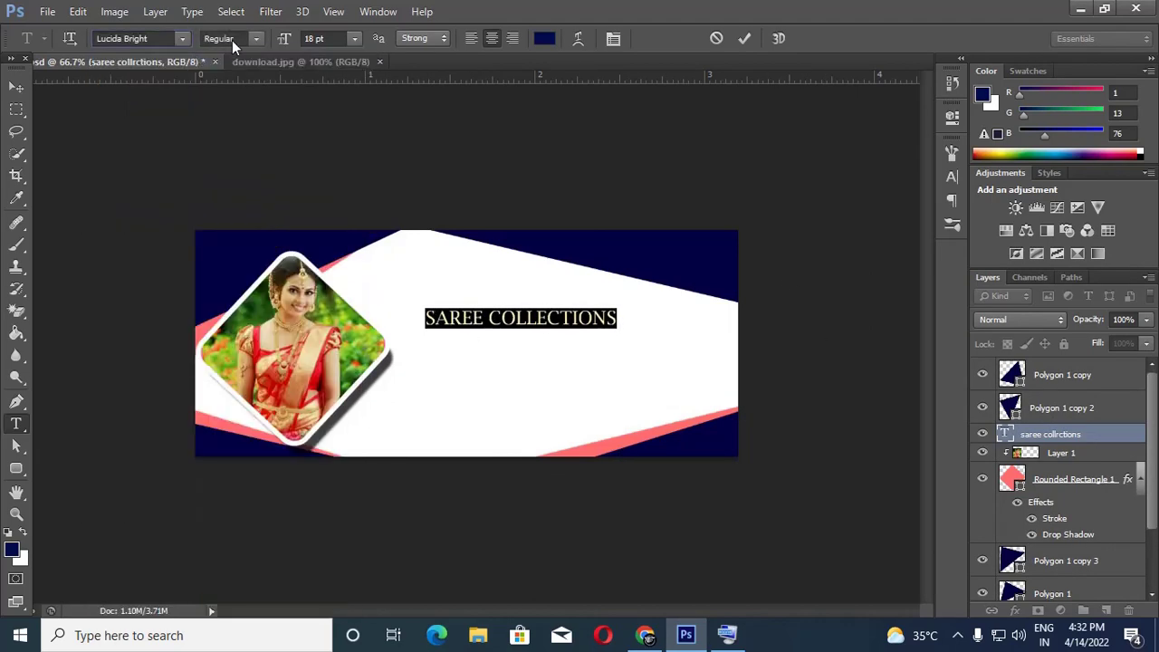
pyautogui.click(255, 39)
pyautogui.click(321, 81)
pyautogui.hotkey('ctrl', 'Return')
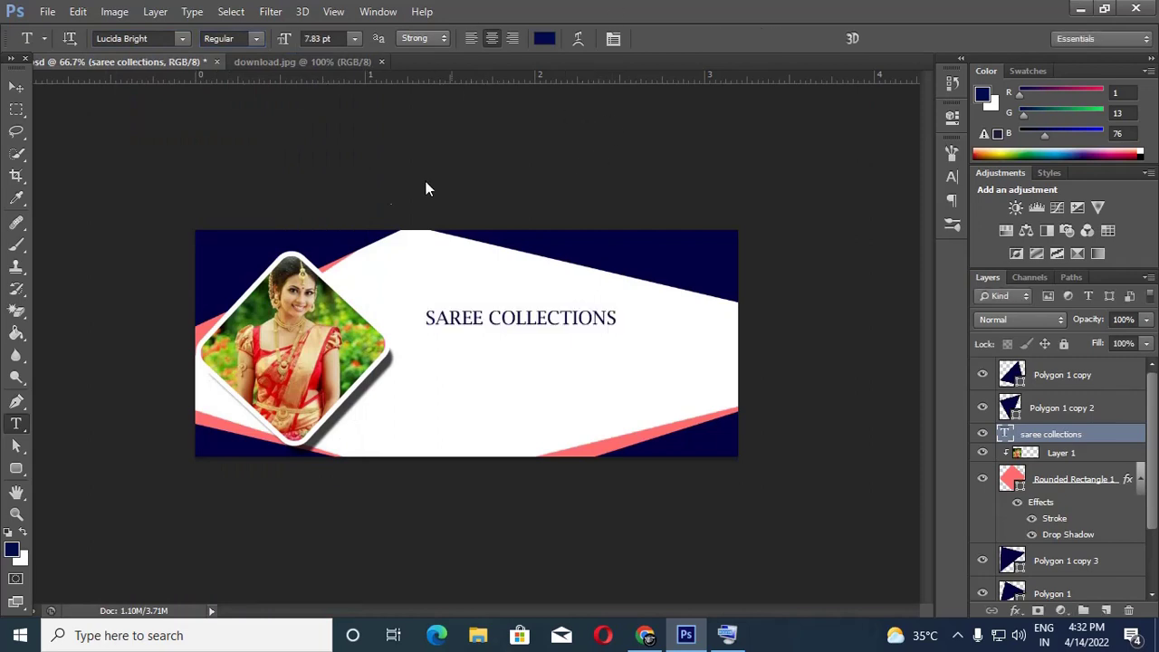
pyautogui.press('v')
pyautogui.moveTo(487, 319)
pyautogui.mouseDown()
pyautogui.moveTo(458, 290)
pyautogui.moveTo(482, 298)
pyautogui.mouseUp()
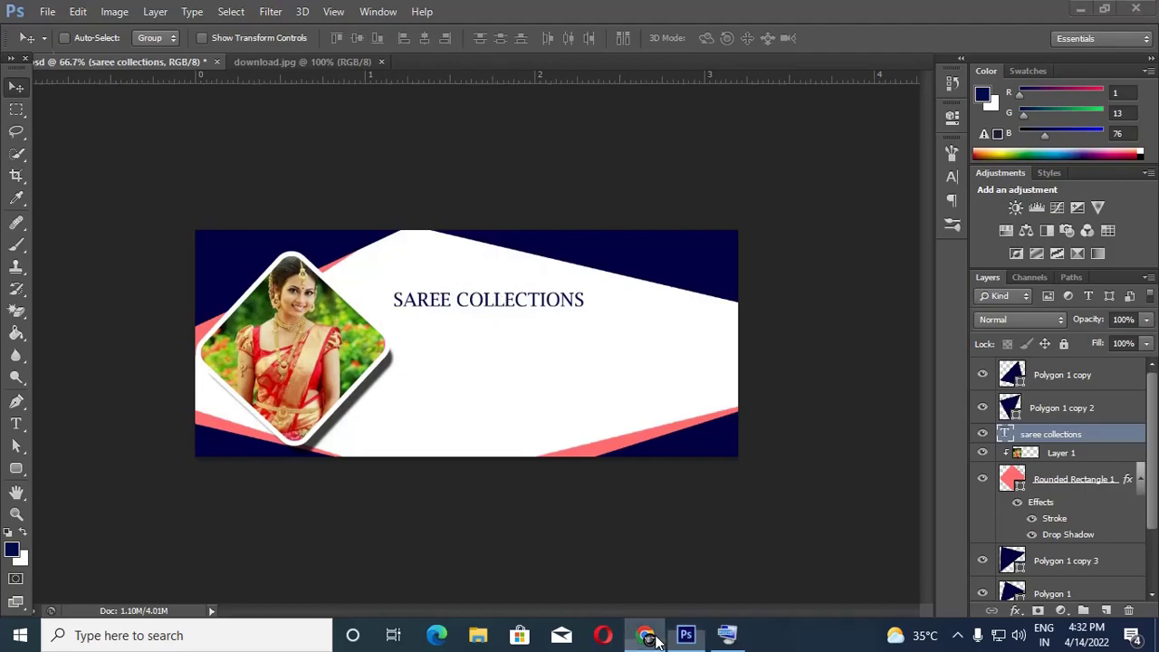
# Compare the banner with the download.jpg sale poster to check its wording and layout
pyautogui.click(647, 636)
pyautogui.click(657, 640)
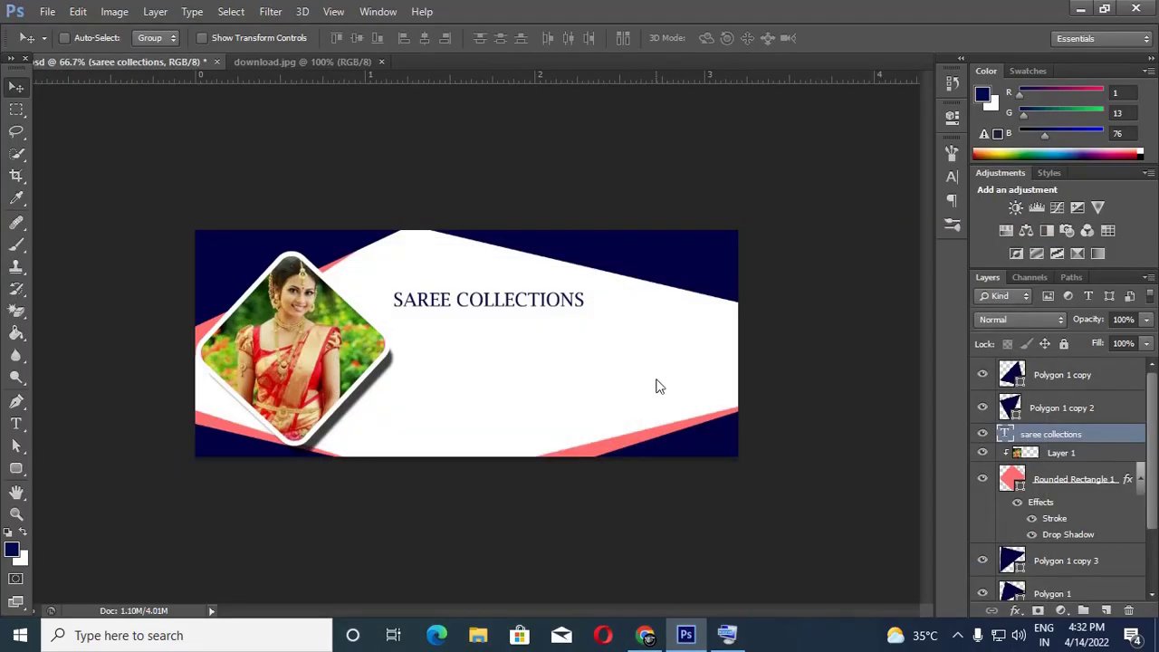
pyautogui.click(294, 60)
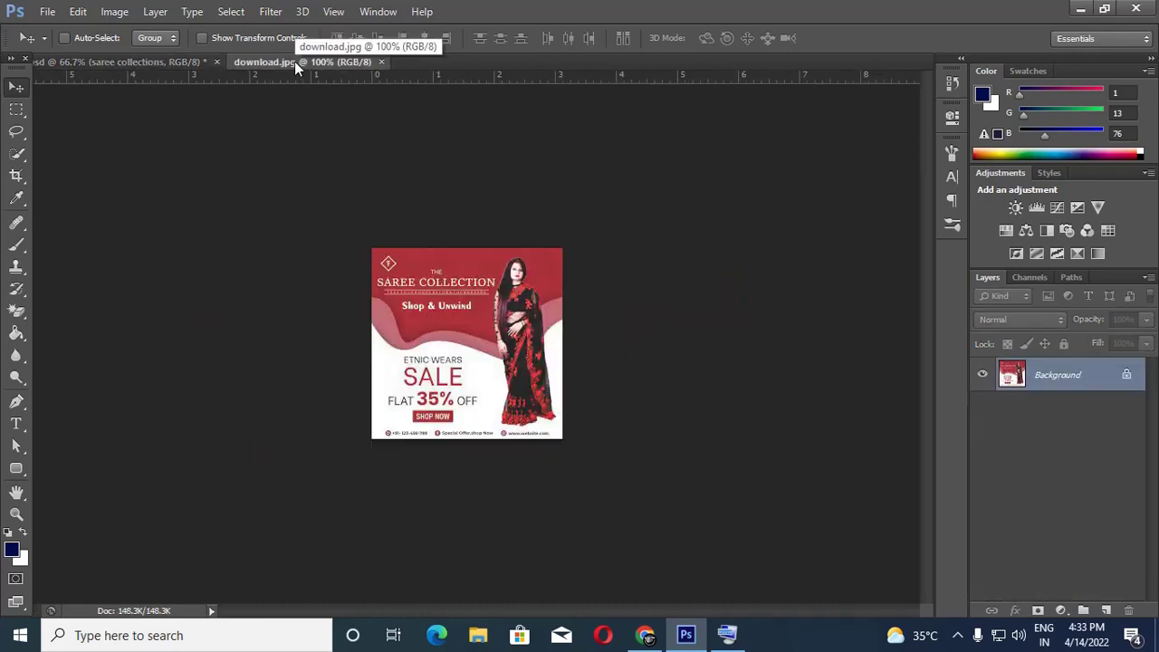
pyautogui.click(151, 63)
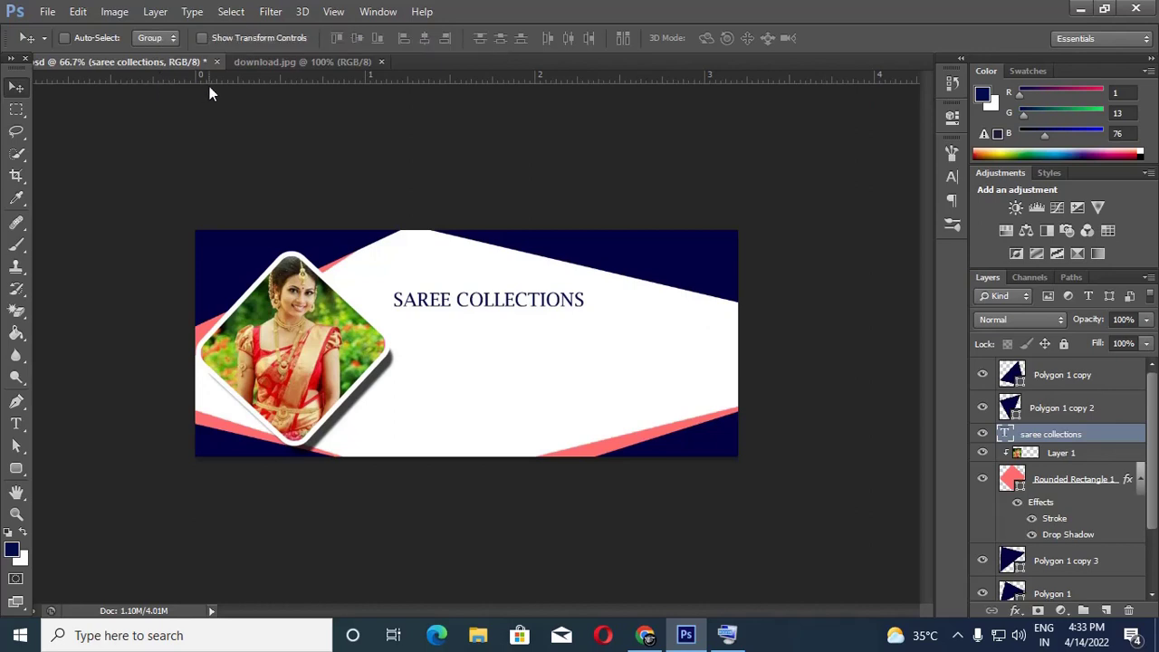
pyautogui.click(257, 60)
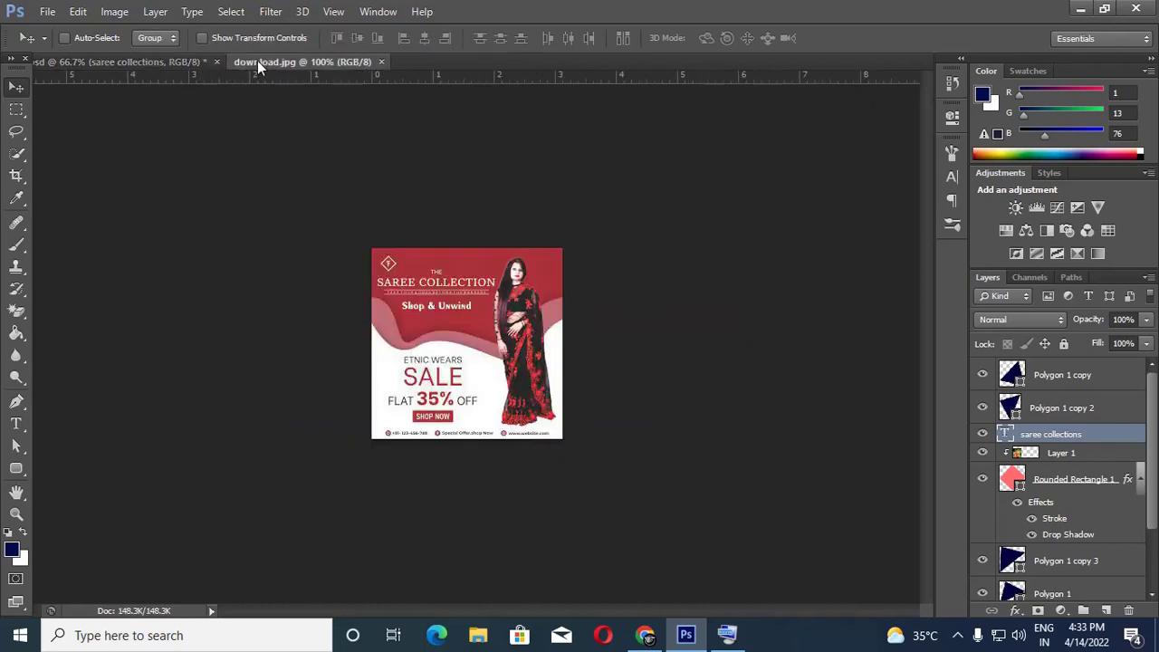
# Add an 18 pt dark blue Lucida Bright text line reading "SALE" in the banner's white area below the heading
pyautogui.click(101, 61)
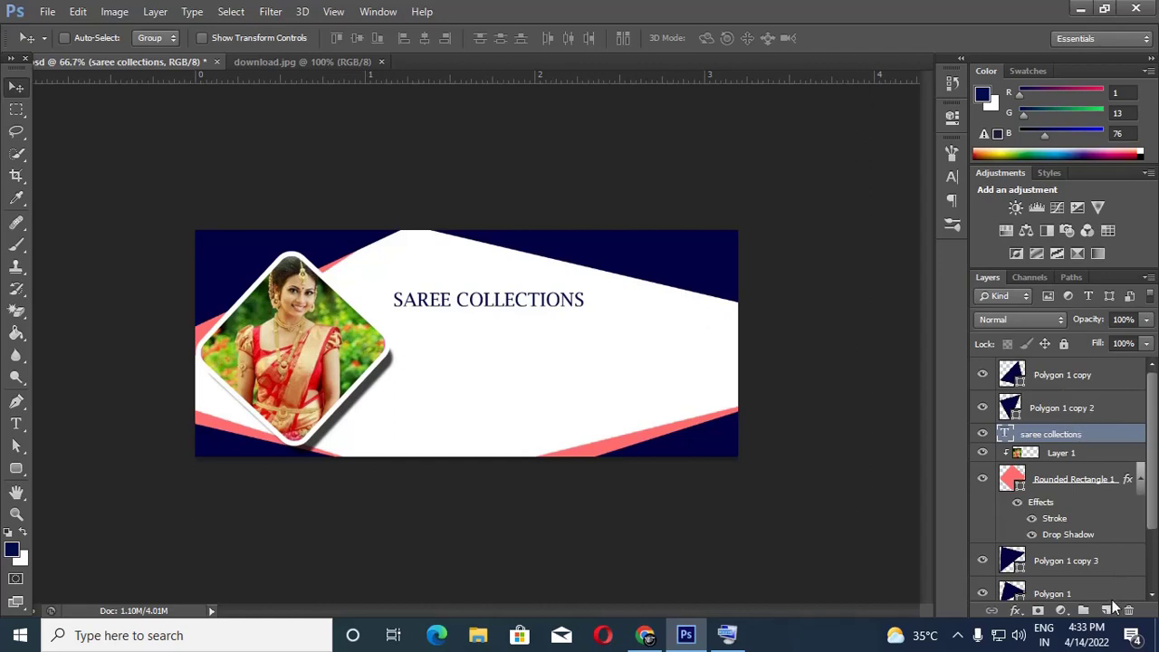
pyautogui.press('t')
pyautogui.click(450, 409)
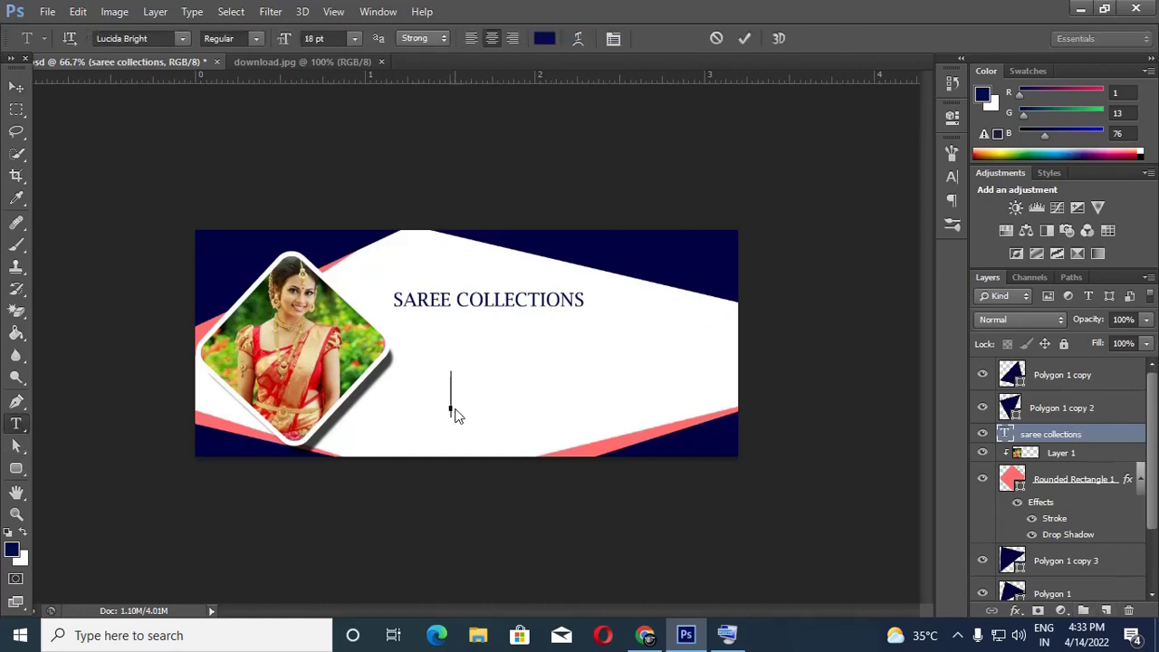
pyautogui.write('S')
pyautogui.click(727, 635)
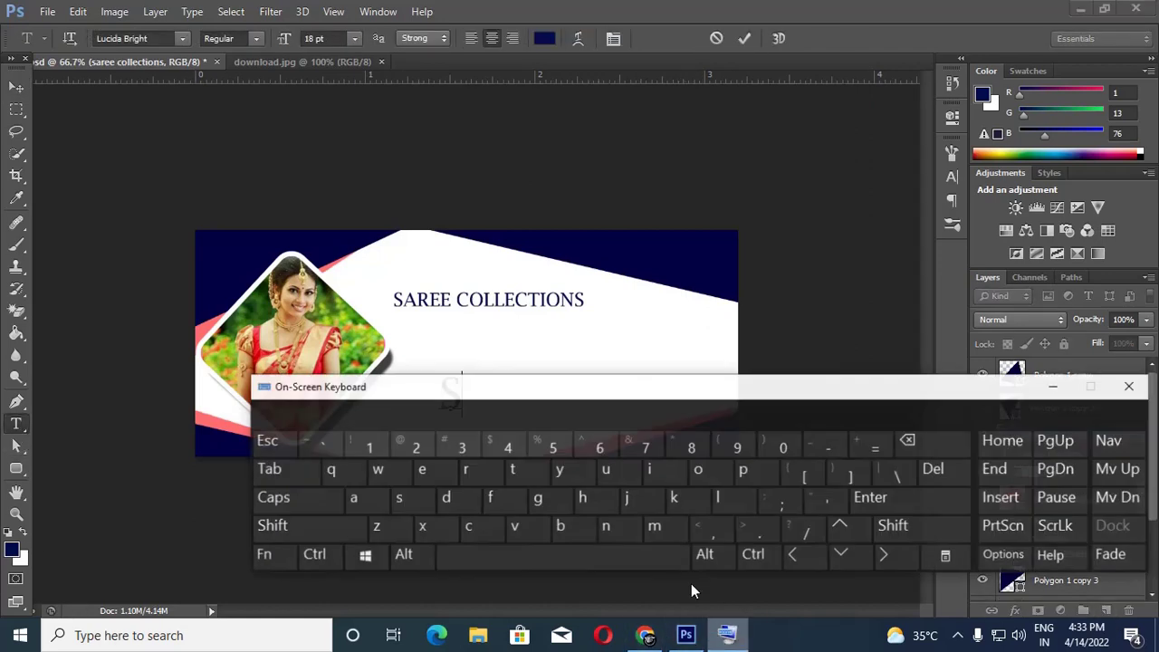
pyautogui.moveTo(486, 391); pyautogui.dragTo(516, 119)
pyautogui.click(384, 225)
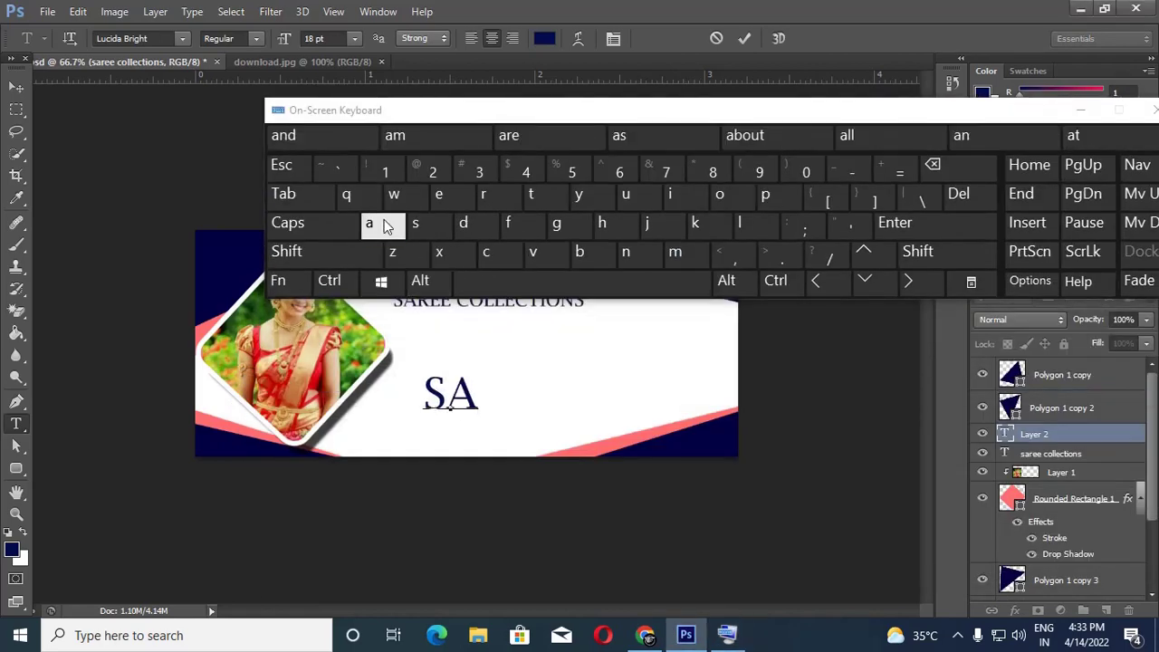
pyautogui.write('LE')
pyautogui.click(1081, 109)
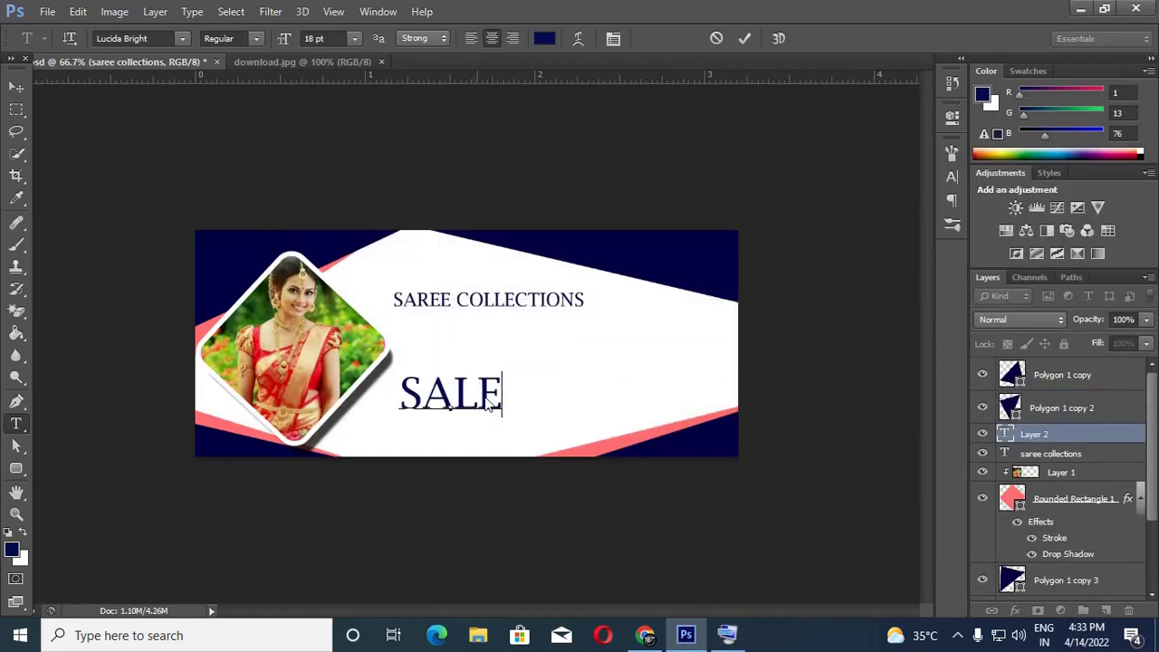
# Change the font of the SALE text to Arial and move it directly below the SAREE COLLECTIONS heading
pyautogui.moveTo(490, 405); pyautogui.dragTo(399, 398)
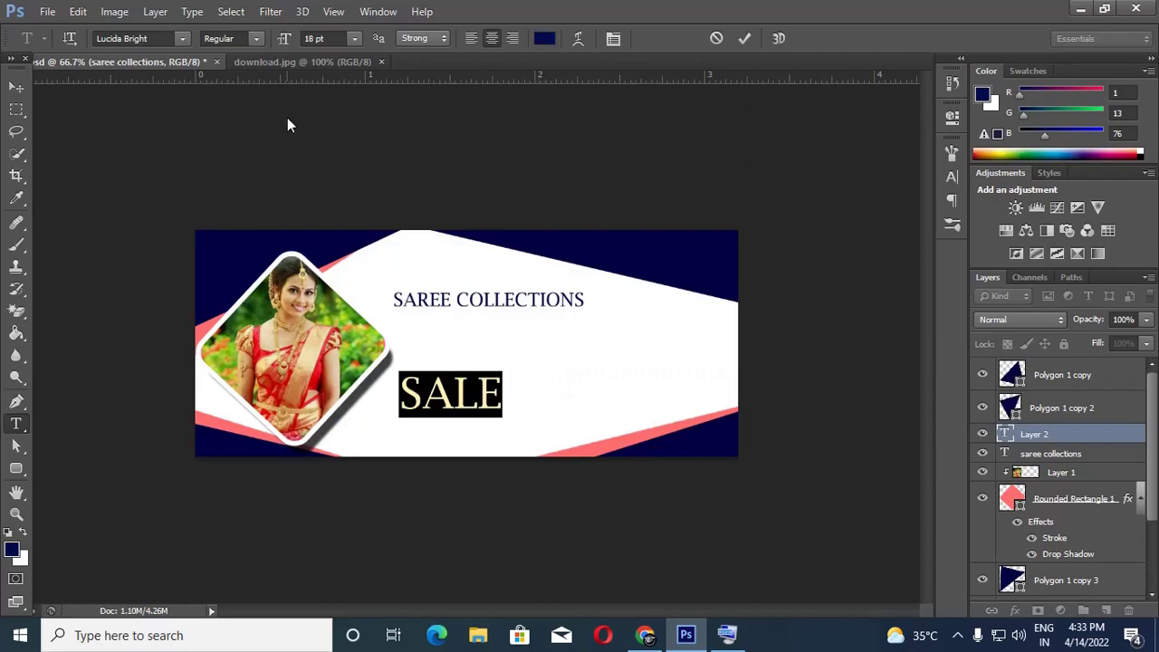
pyautogui.click(189, 38)
pyautogui.scroll(20, 187, 86)
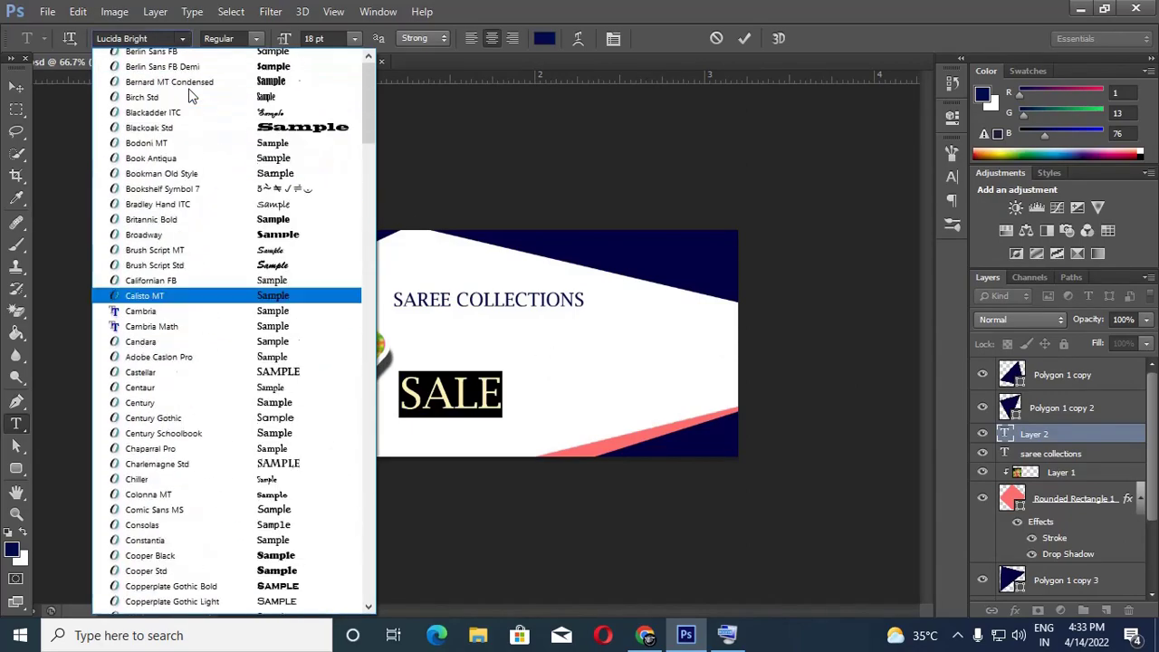
pyautogui.click(188, 87)
pyautogui.click(646, 635)
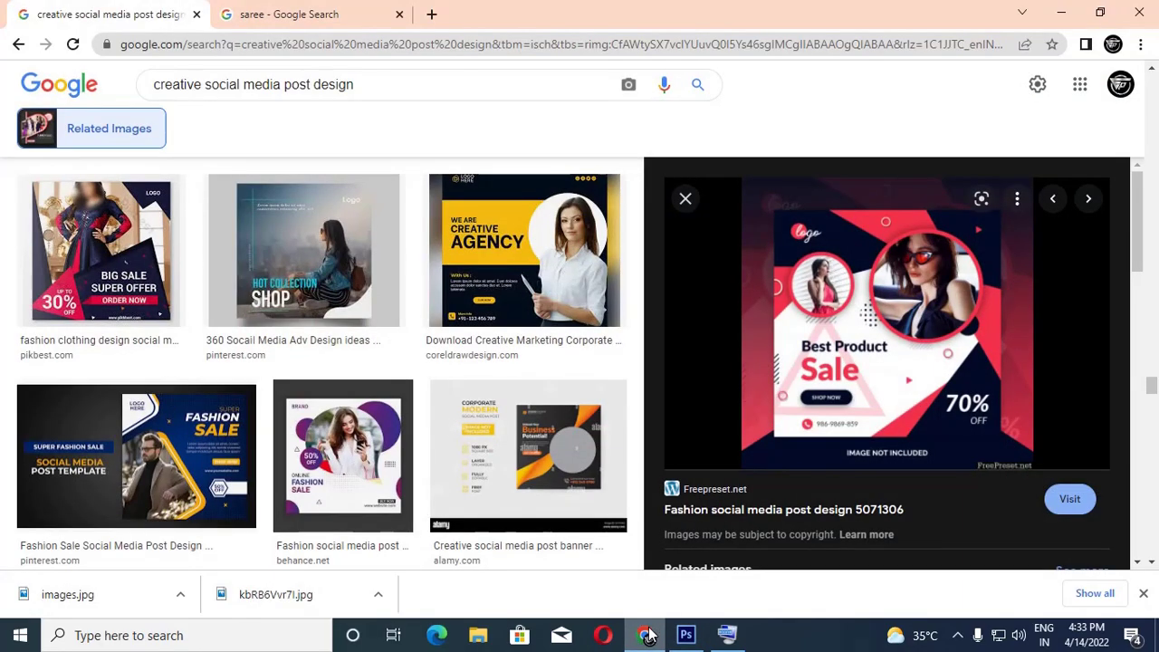
pyautogui.click(685, 635)
pyautogui.click(16, 86)
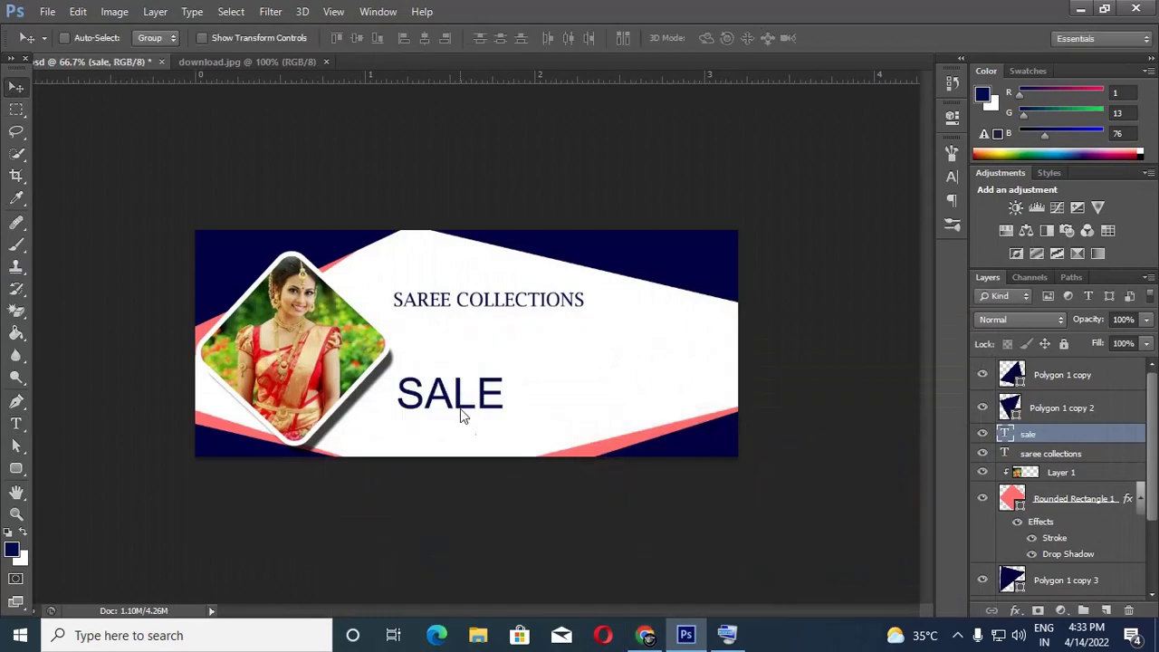
pyautogui.moveTo(460, 408); pyautogui.dragTo(522, 356)
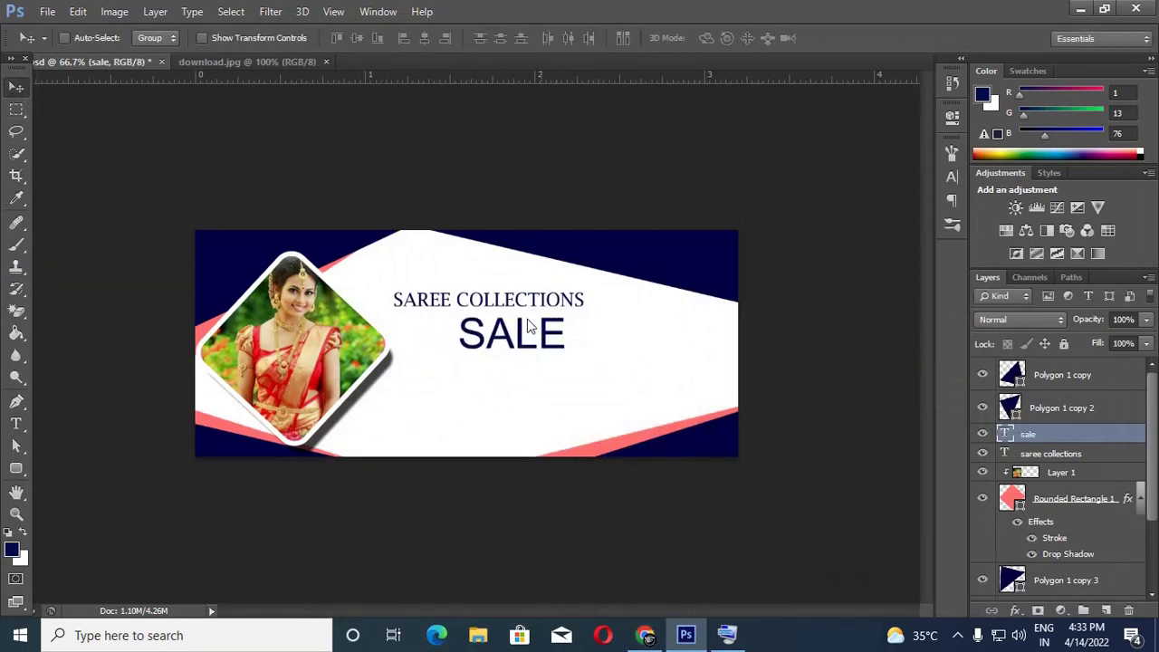
# Recolour the whole SALE text coral with RGB 251, 89, 92
pyautogui.click(17, 423)
pyautogui.click(462, 349)
pyautogui.doubleClick(535, 337)
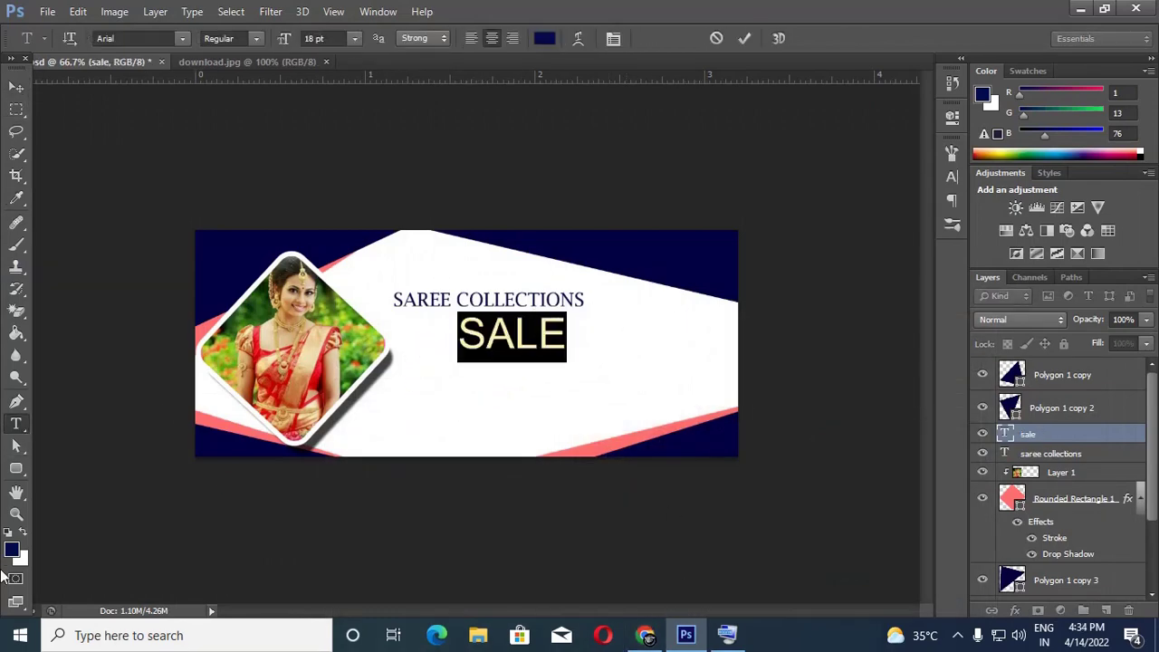
pyautogui.click(12, 549)
pyautogui.click(945, 309)
pyautogui.click(849, 308)
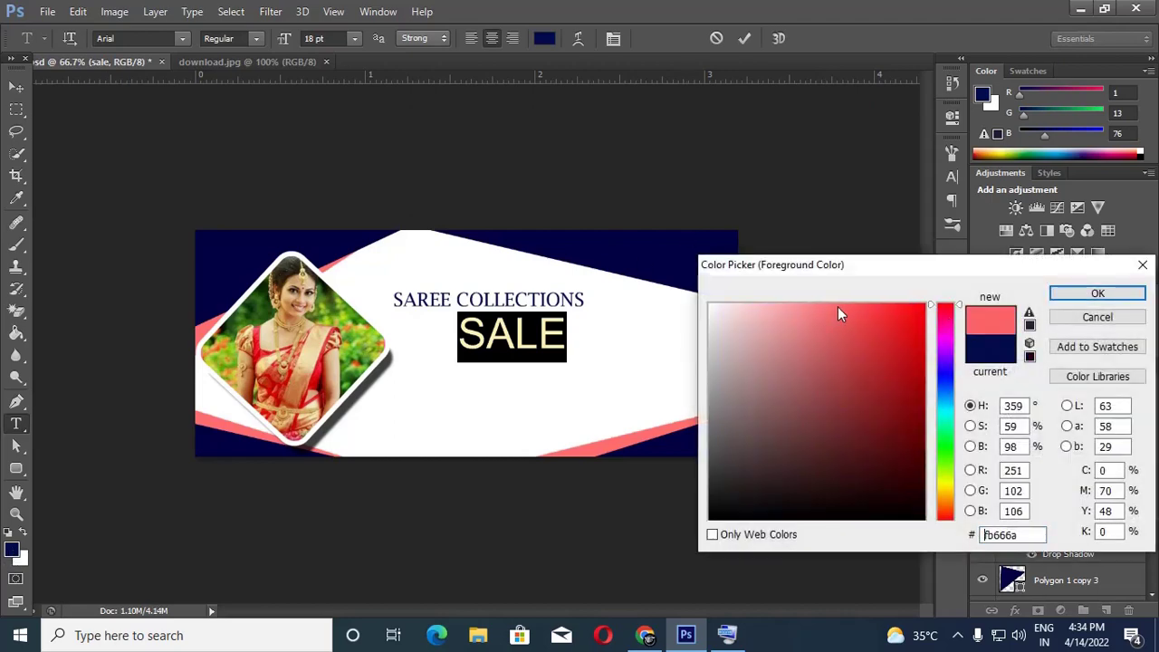
pyautogui.click(1088, 295)
pyautogui.click(744, 40)
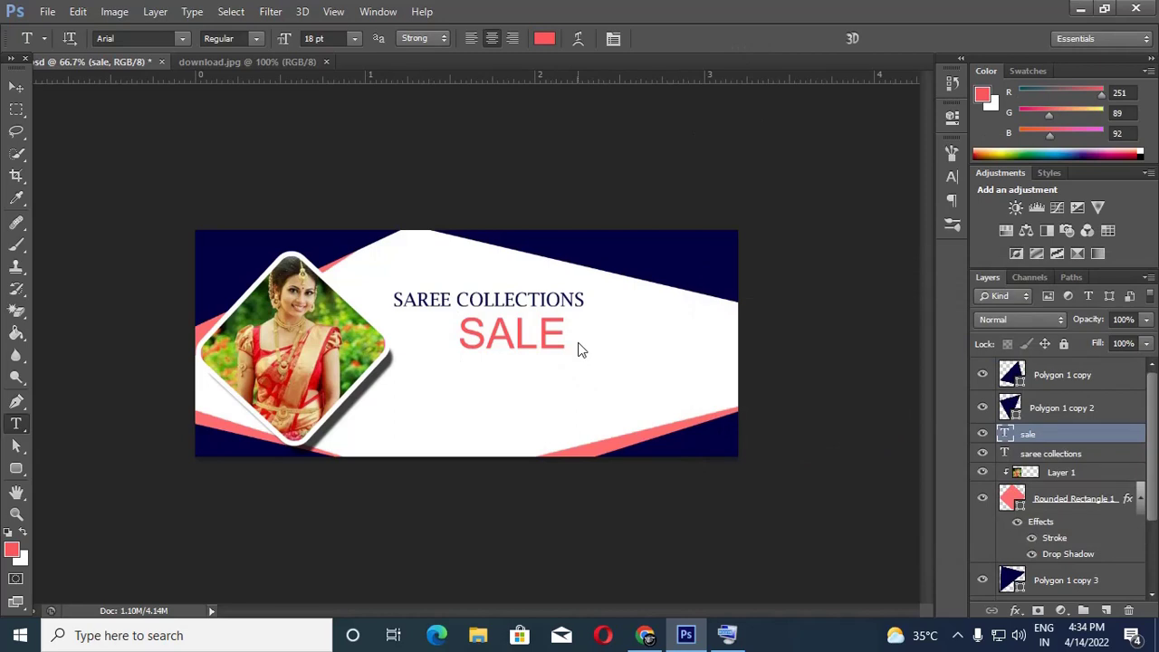
# Shift the SALE text left under the heading and scale it down to about 80%
pyautogui.click(16, 87)
pyautogui.moveTo(543, 337); pyautogui.dragTo(483, 351)
pyautogui.hotkey('ctrl', 't')
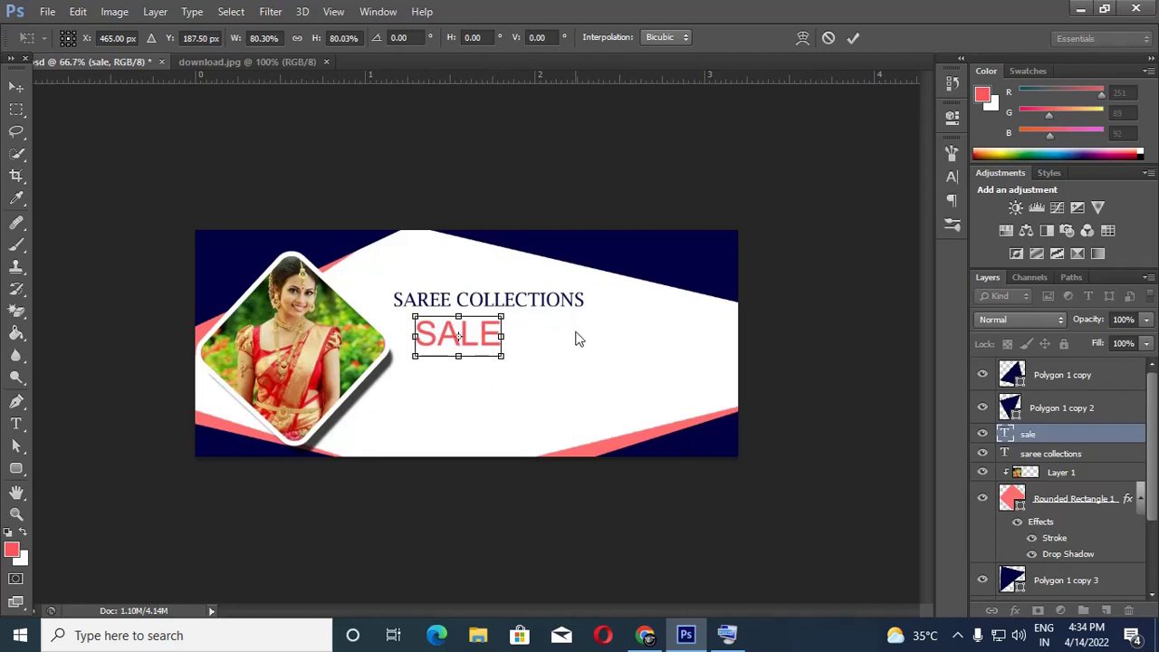
pyautogui.press('Return')
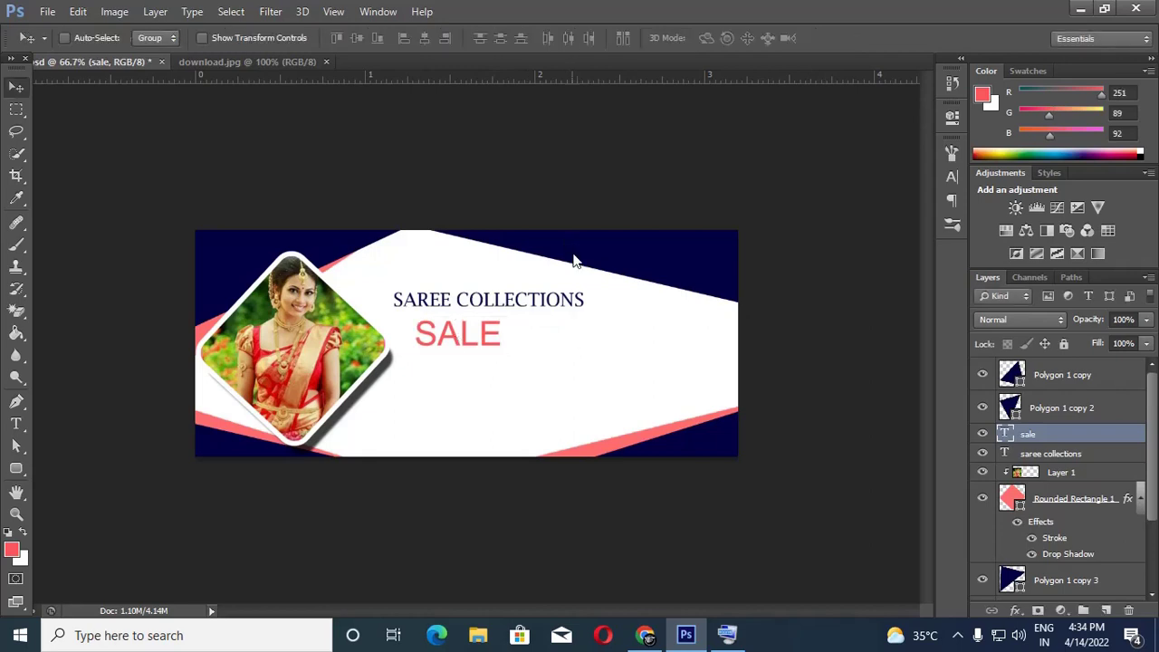
# Add an 18 pt coral Arial text line reading "35% OFF" and place it just below SALE
pyautogui.click(20, 426)
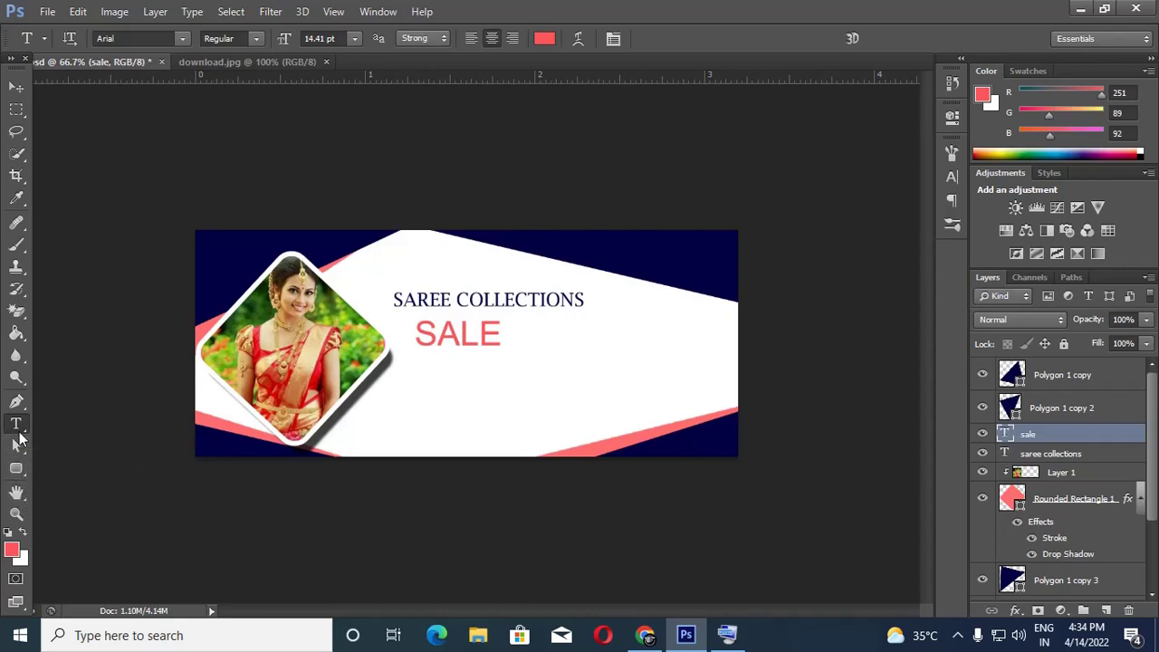
pyautogui.click(501, 339)
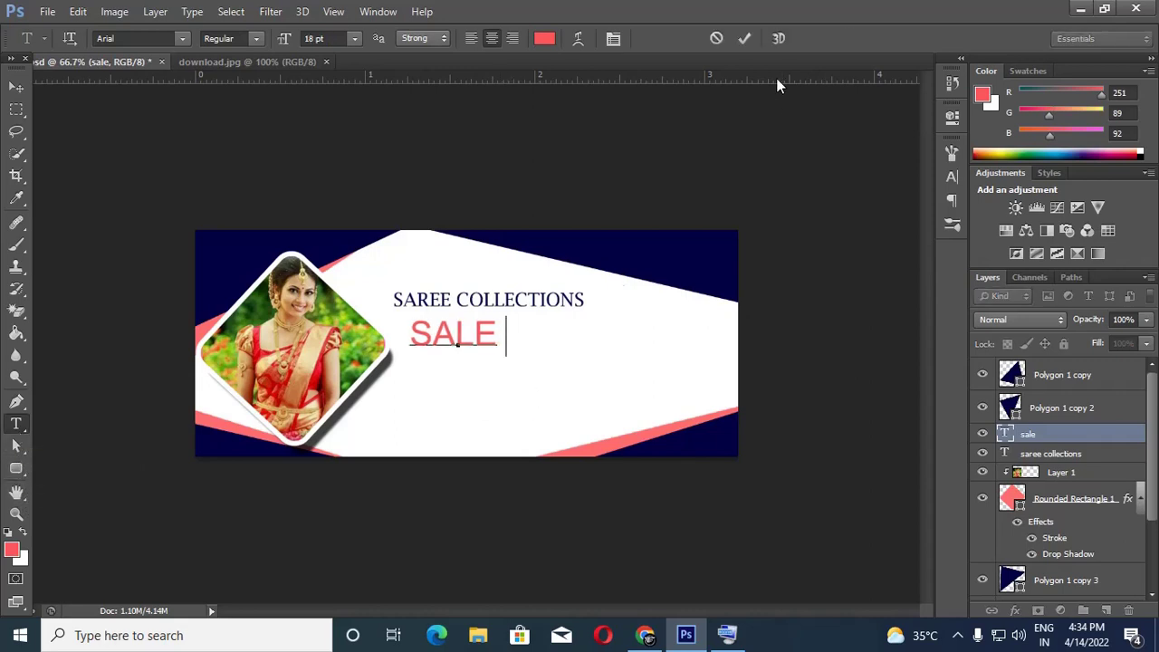
pyautogui.click(746, 38)
pyautogui.click(583, 383)
pyautogui.write('3')
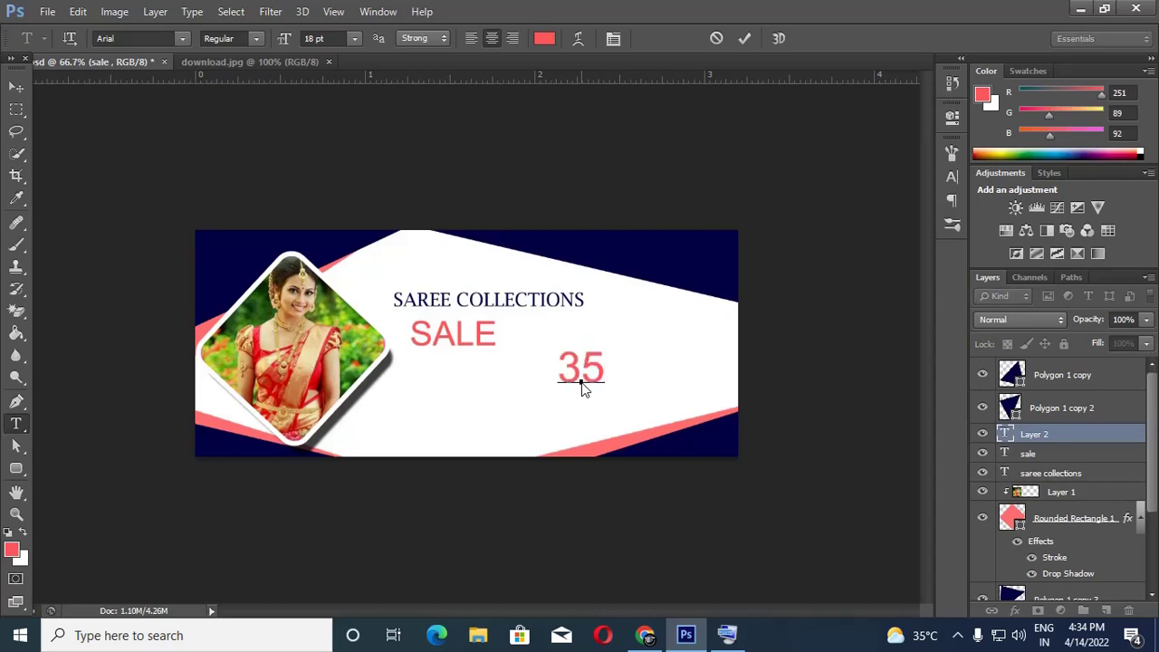
pyautogui.write('5%')
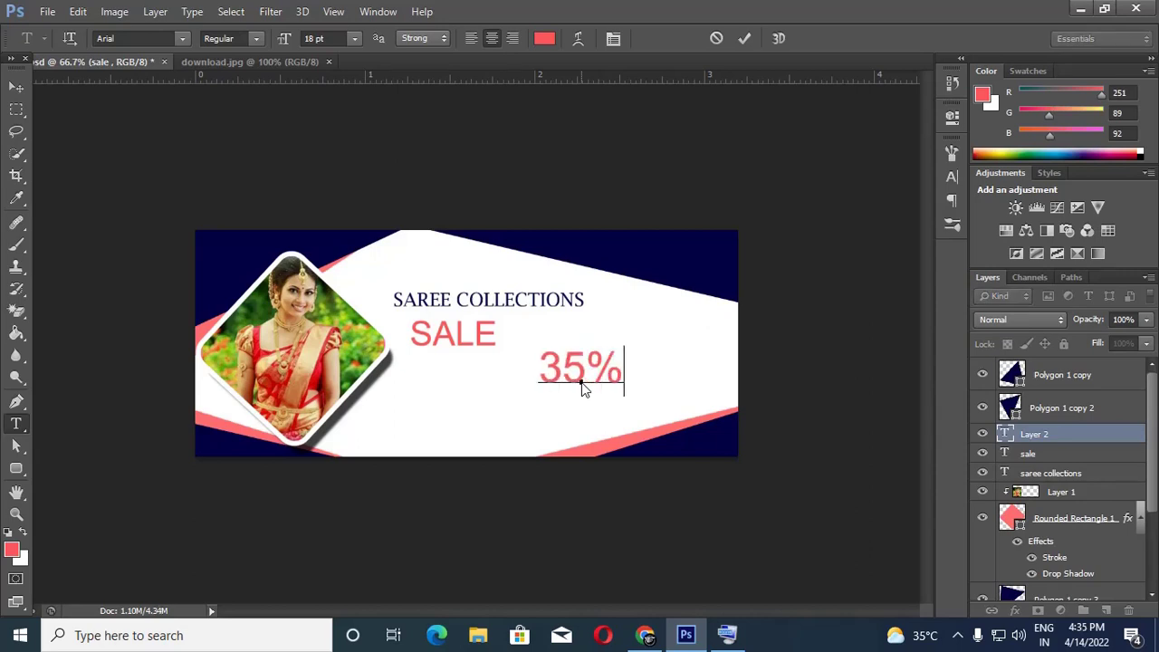
pyautogui.write(' OFF')
pyautogui.moveTo(580, 384); pyautogui.dragTo(513, 381)
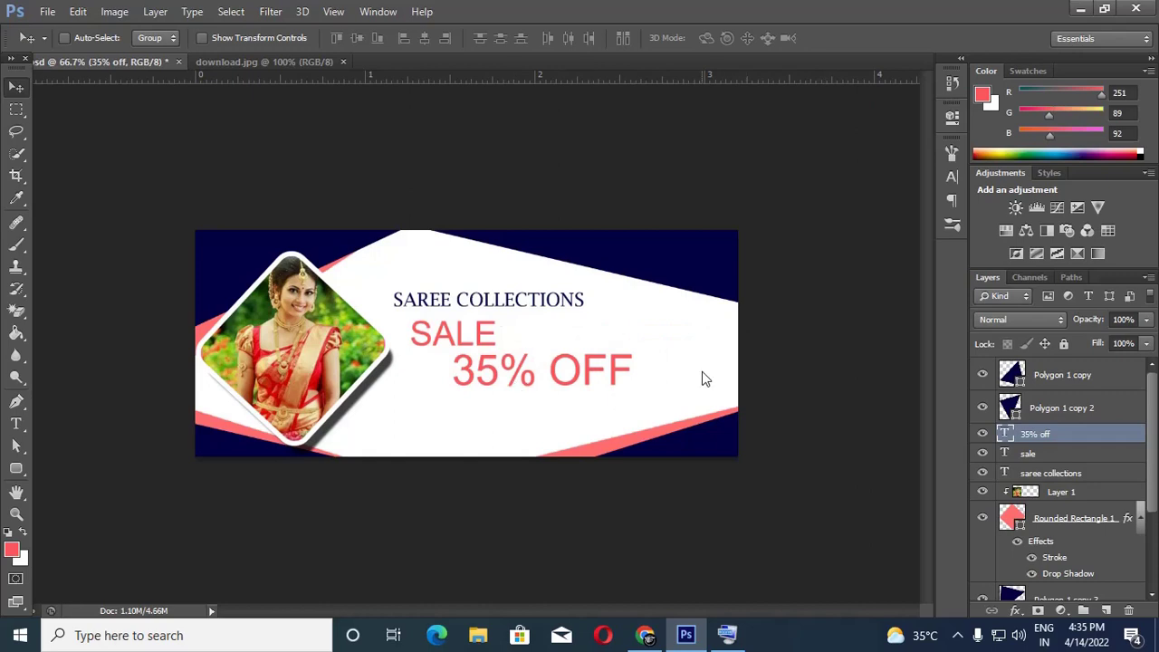
pyautogui.moveTo(577, 370); pyautogui.dragTo(523, 369)
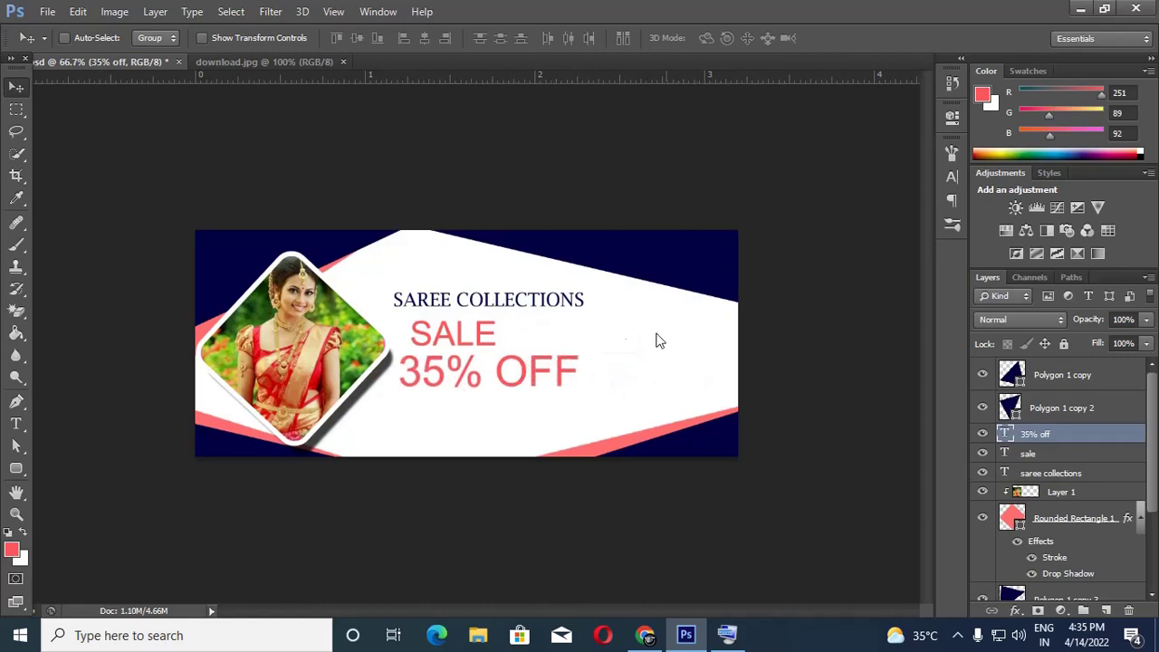
# Move the SALE text right so it sits roughly centred between the heading and the 35% OFF line
pyautogui.moveTo(472, 338); pyautogui.dragTo(492, 333)
pyautogui.press('Down')
pyautogui.press('Down')
pyautogui.press('Right')
pyautogui.press('Right')
pyautogui.press('Right')
pyautogui.press('Down')
pyautogui.press('Down')
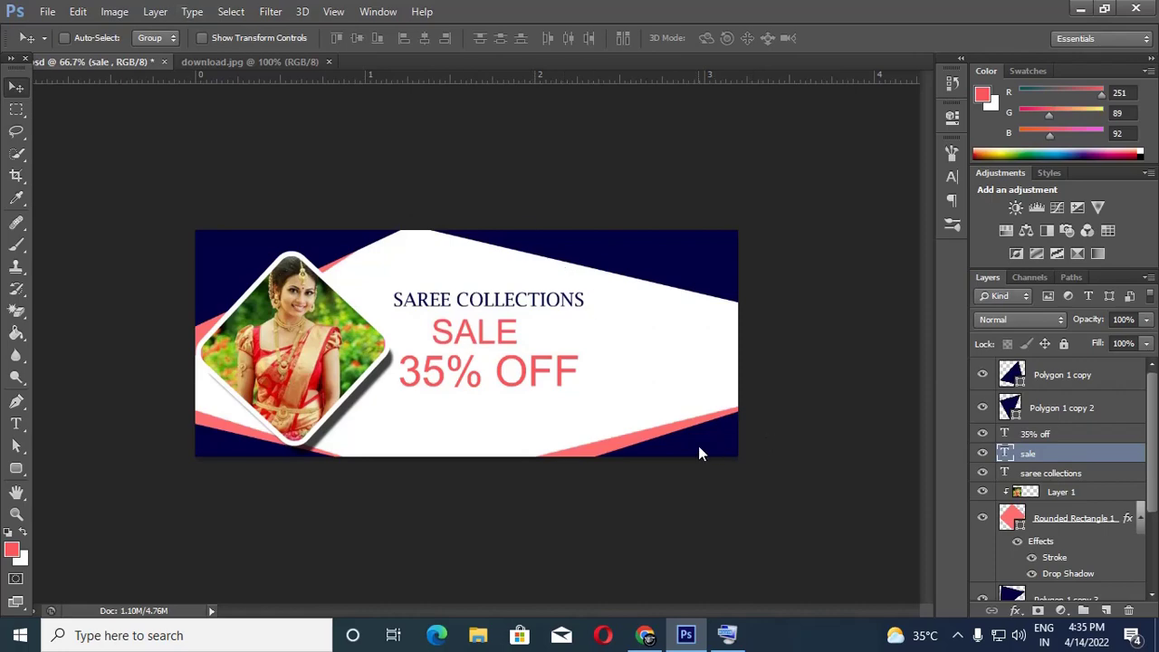
# Switch to Chrome to review the fashion social media post designs for layout ideas, and return to the Photoshop banner
pyautogui.click(648, 634)
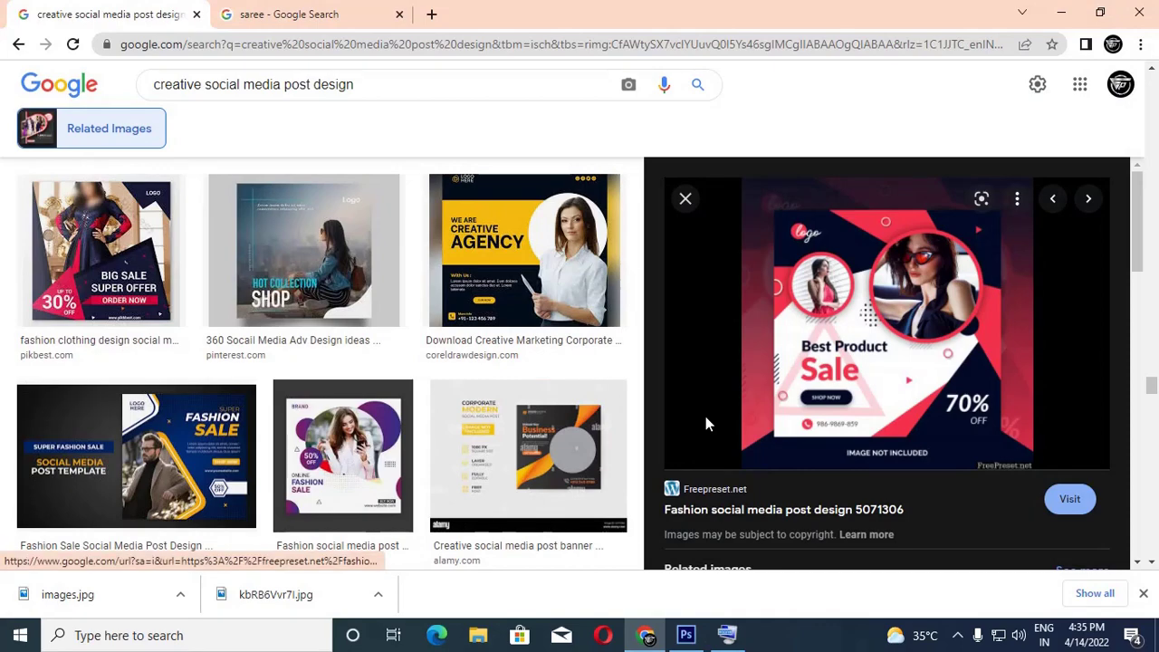
pyautogui.scroll(-3, 705, 417)
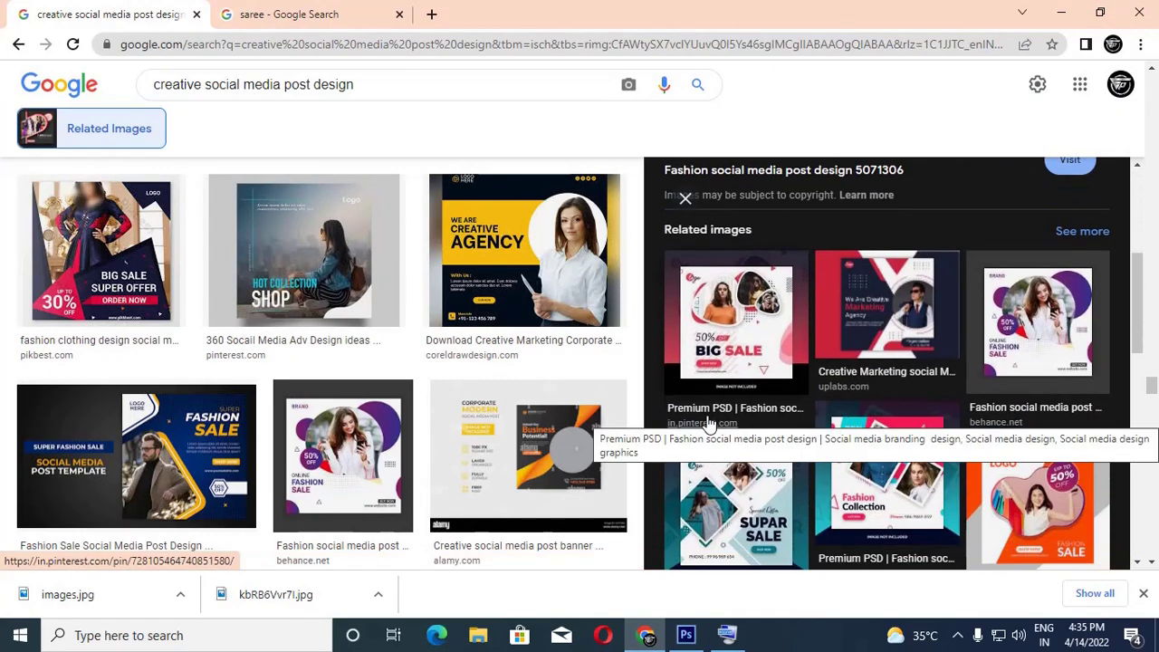
pyautogui.scroll(3, 710, 424)
pyautogui.scroll(-3, 711, 424)
pyautogui.scroll(4, 710, 423)
pyautogui.click(1072, 12)
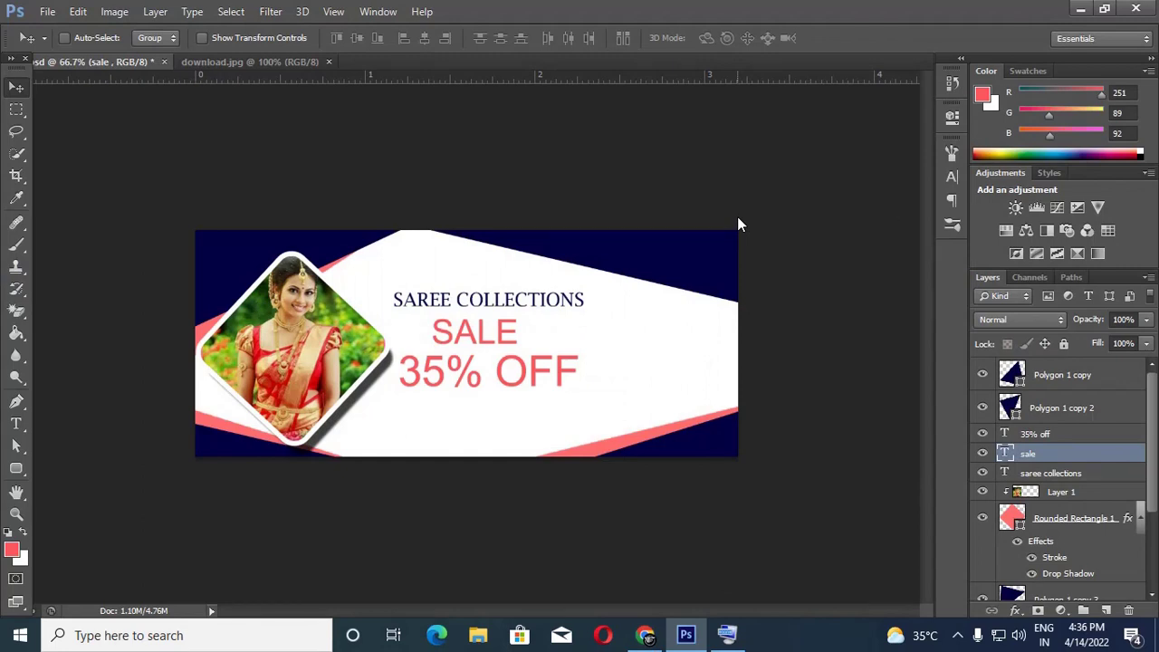
# Duplicate the rounded diamond, bring one coral diamond above all layers and move it partly off the banner's upper right edge
pyautogui.click(1047, 515)
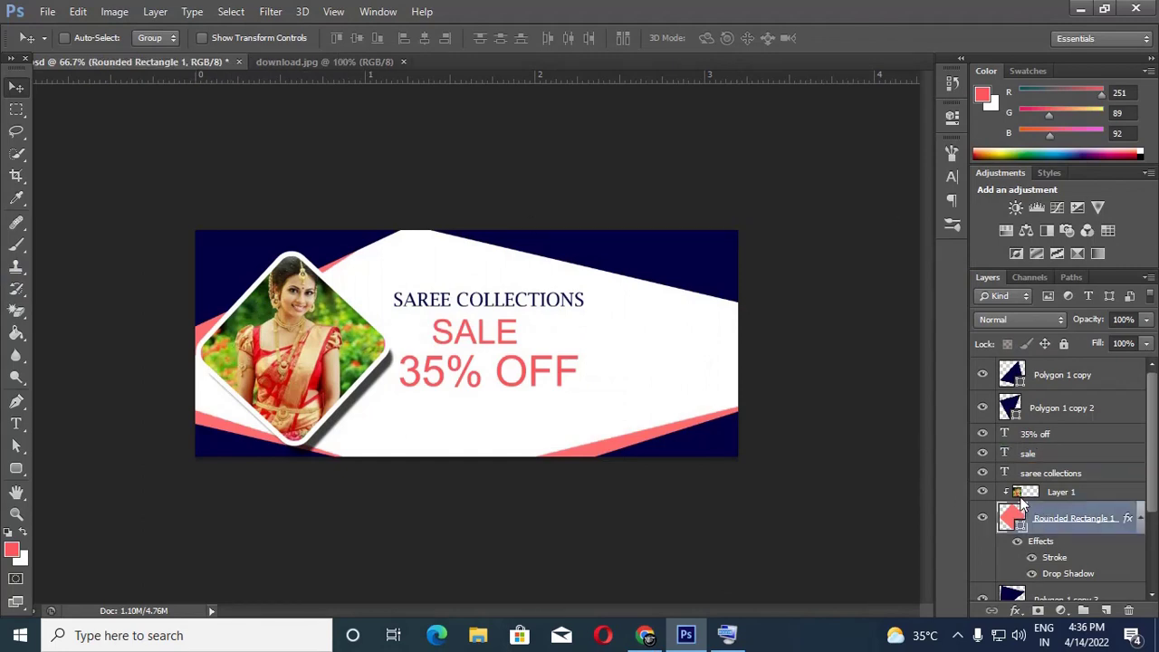
pyautogui.hotkey('ctrl', 'j')
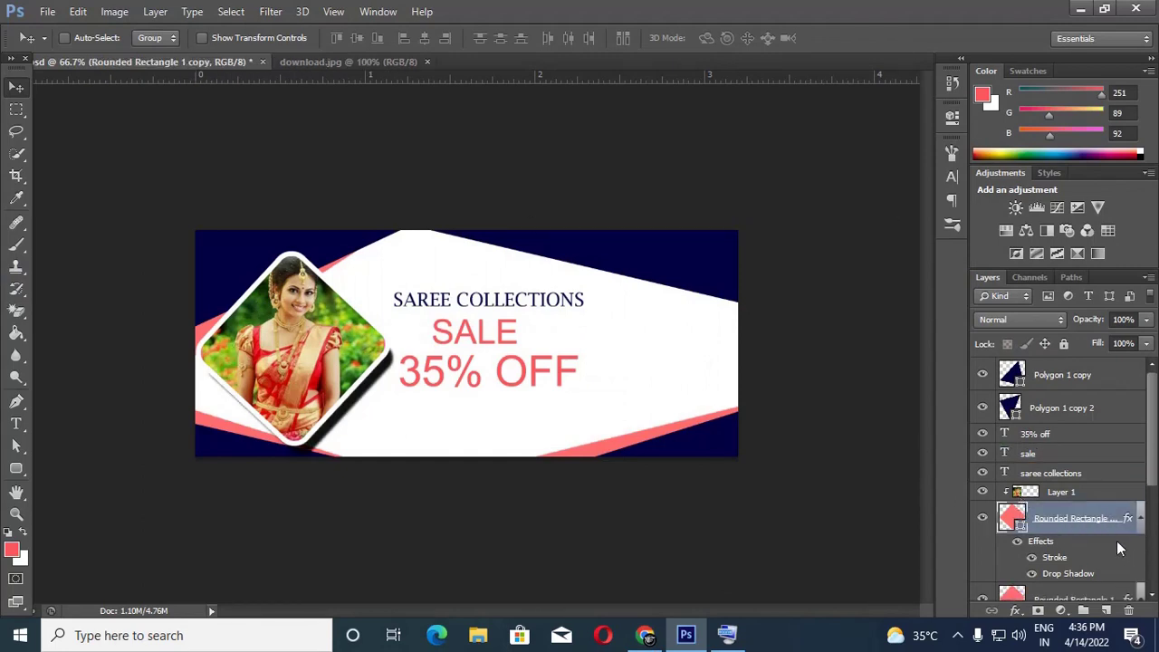
pyautogui.scroll(-1, 1120, 548)
pyautogui.scroll(1, 1073, 361)
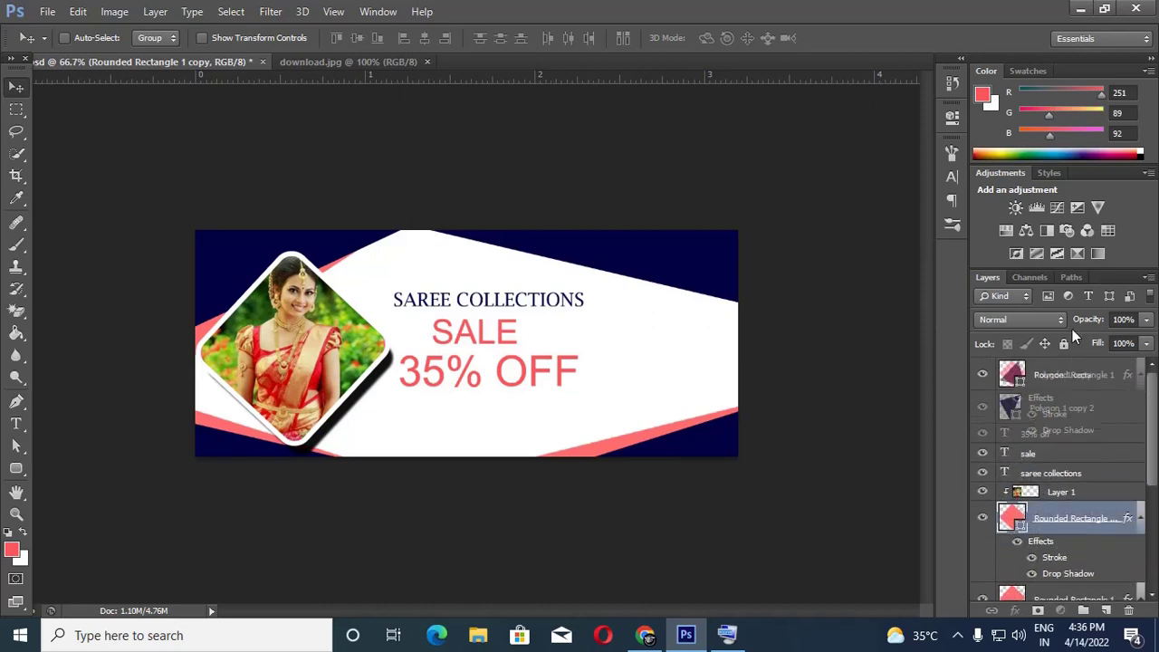
pyautogui.hotkey('ctrl', 'shift', ']')
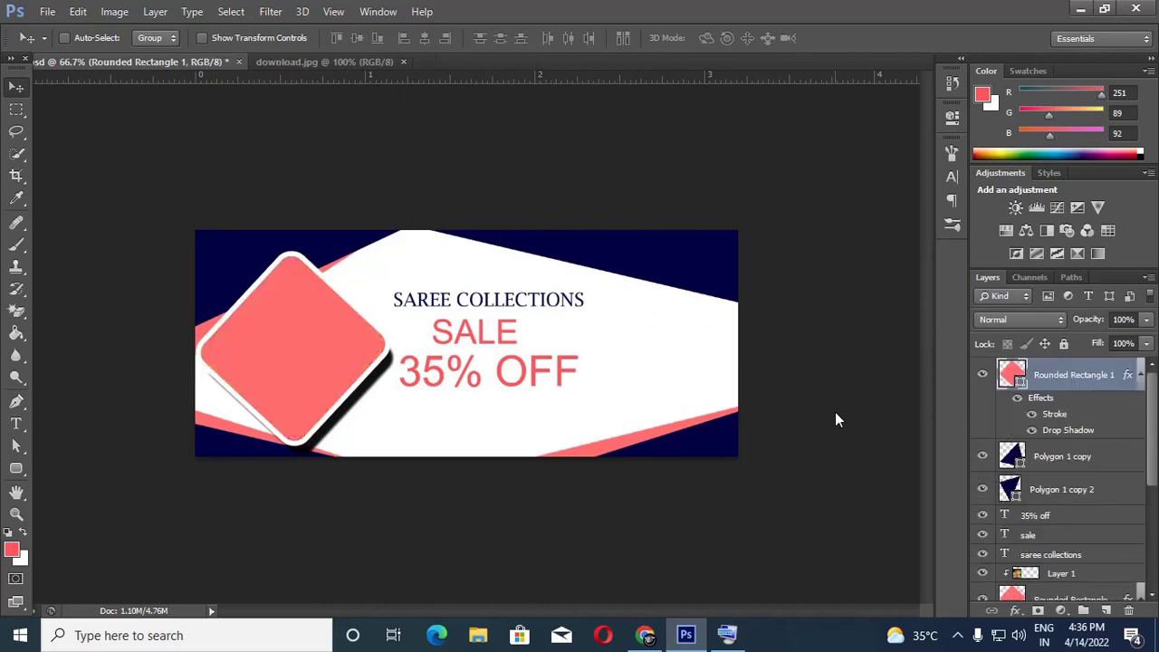
pyautogui.moveTo(690, 320); pyautogui.dragTo(715, 329)
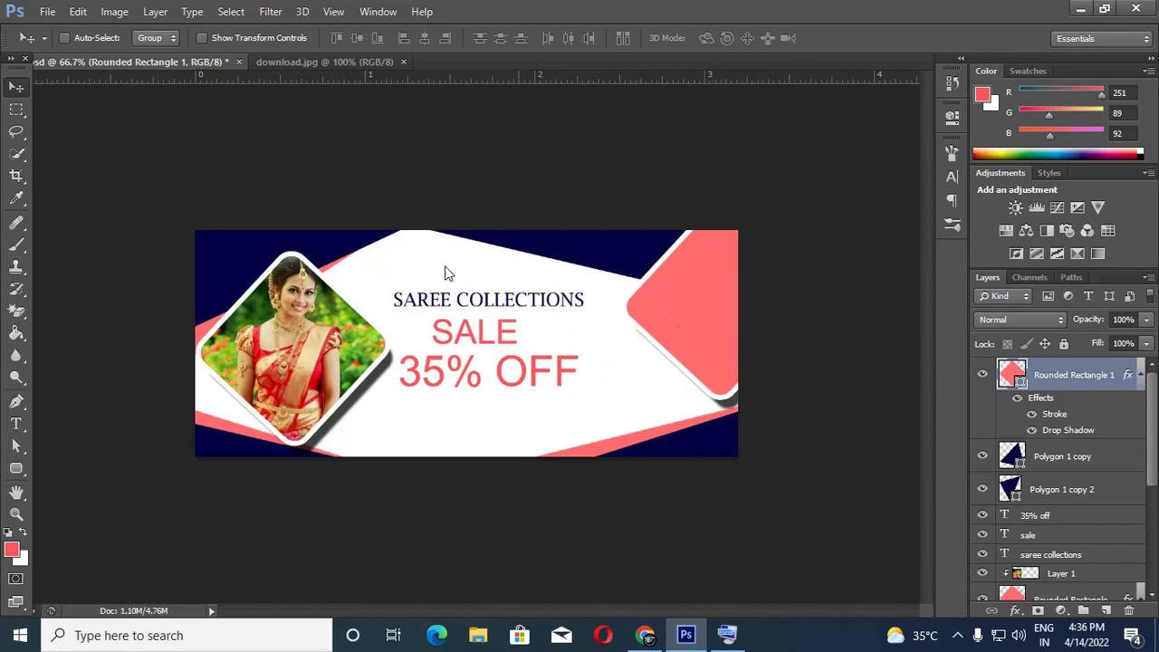
# Open the images photo from the Desktop and convert its locked background into the normal layer Layer 0
pyautogui.click(357, 64)
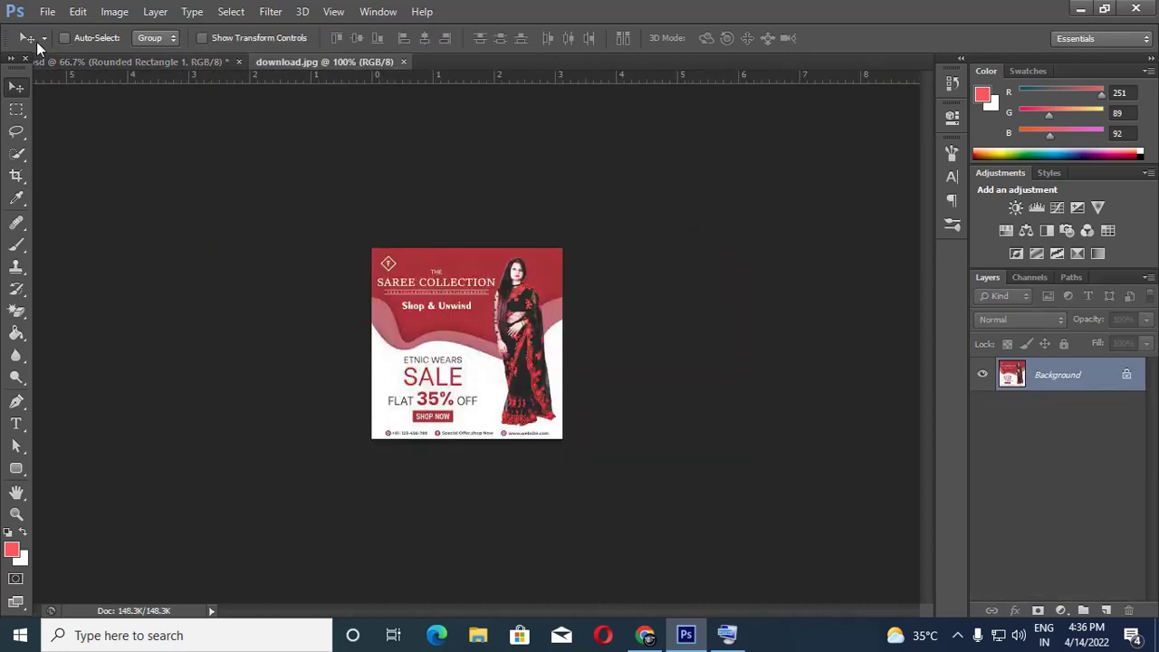
pyautogui.click(43, 13)
pyautogui.click(60, 46)
pyautogui.click(762, 233)
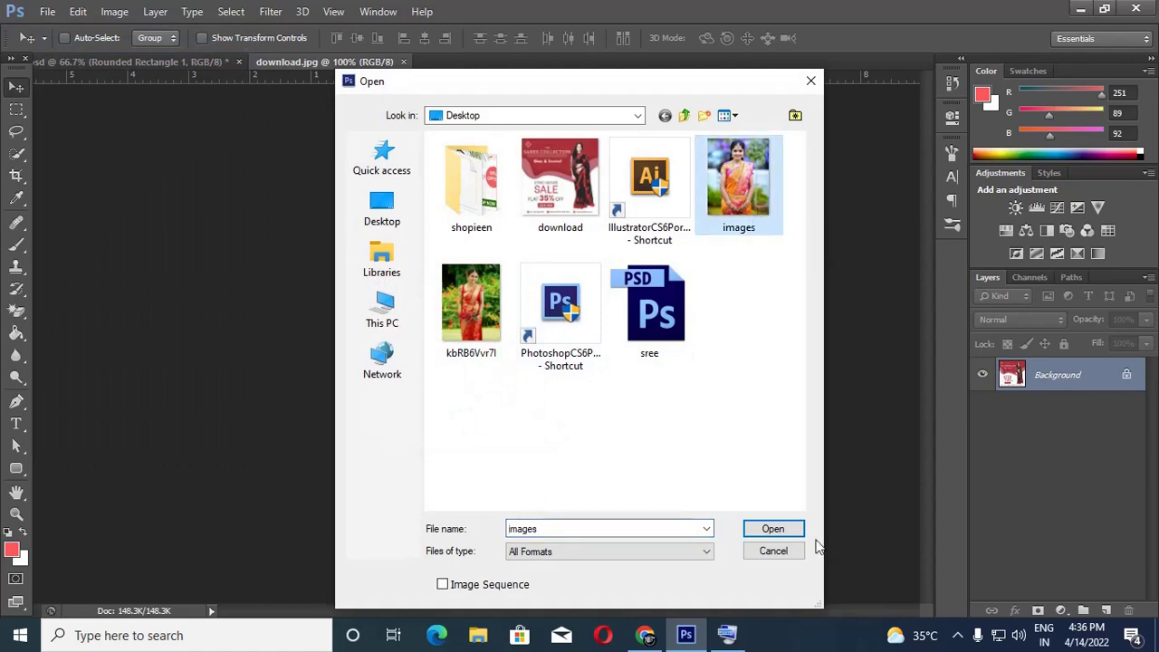
pyautogui.click(779, 528)
pyautogui.doubleClick(1058, 374)
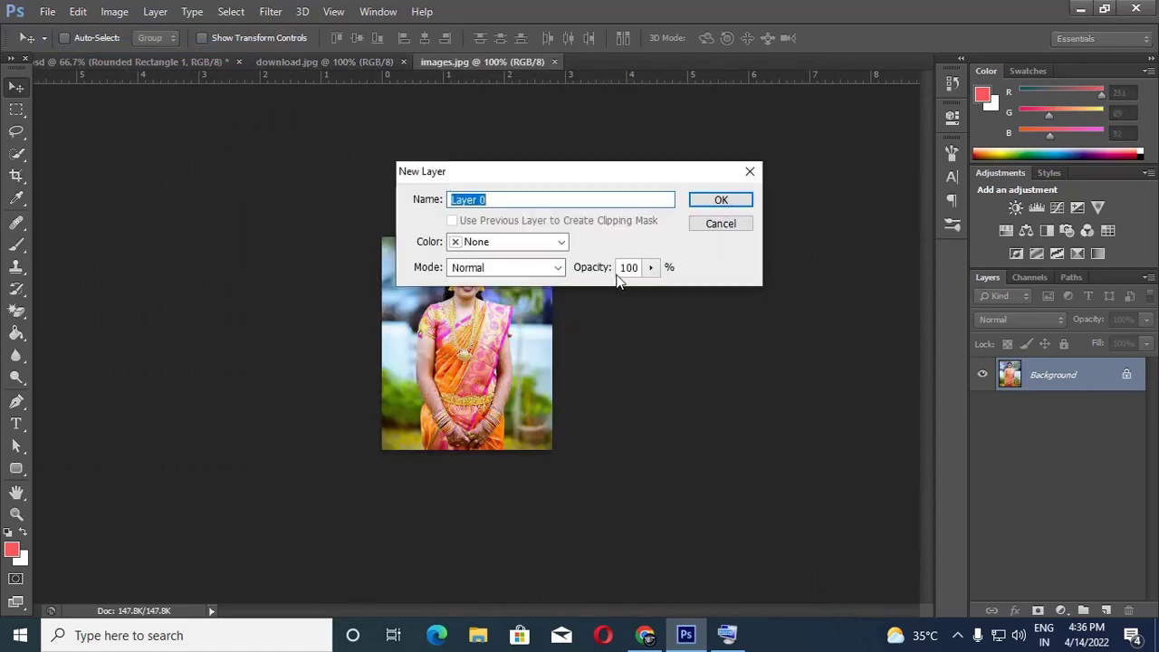
pyautogui.click(721, 200)
# Place the photo on the banner, enlarge it to cover the right-hand coral diamond and clip it to that shape
pyautogui.moveTo(433, 259); pyautogui.dragTo(740, 298)
pyautogui.hotkey('ctrl', 't')
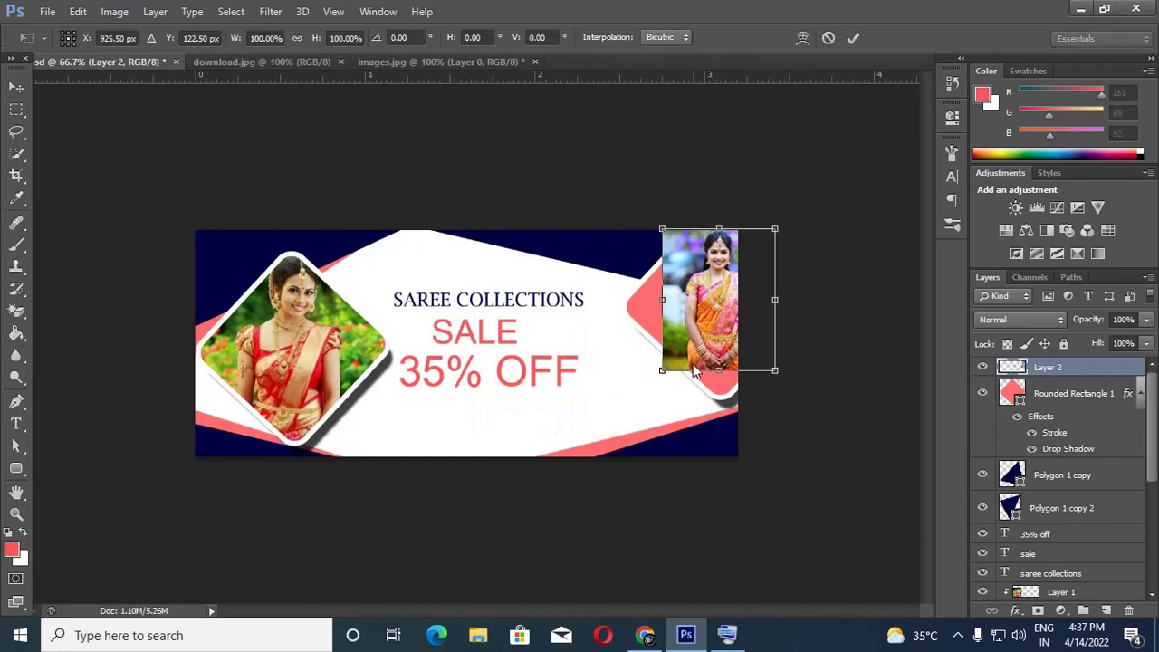
pyautogui.moveTo(662, 371); pyautogui.dragTo(637, 404)
pyautogui.moveTo(712, 330)
pyautogui.mouseDown()
pyautogui.moveTo(694, 350)
pyautogui.moveTo(718, 358)
pyautogui.moveTo(720, 321)
pyautogui.mouseUp()
pyautogui.press('Return')
pyautogui.rightClick(1083, 369)
pyautogui.click(825, 302)
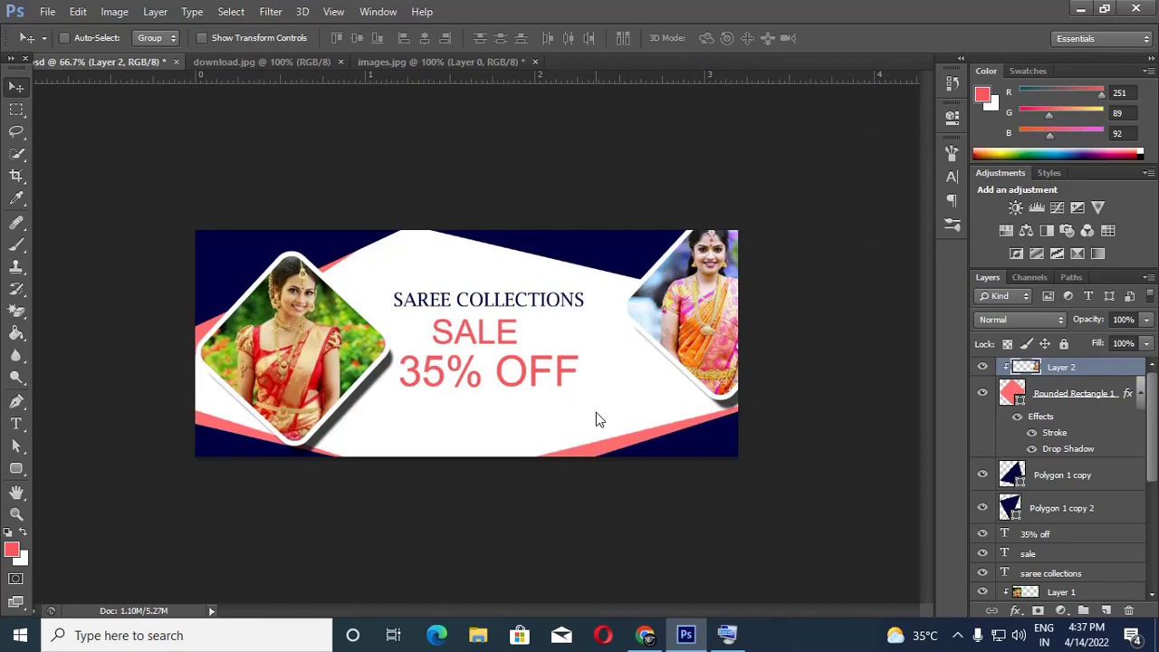
# Move the SAREE COLLECTIONS heading up, align SALE beneath its start and save the banner
pyautogui.moveTo(513, 308); pyautogui.dragTo(513, 288)
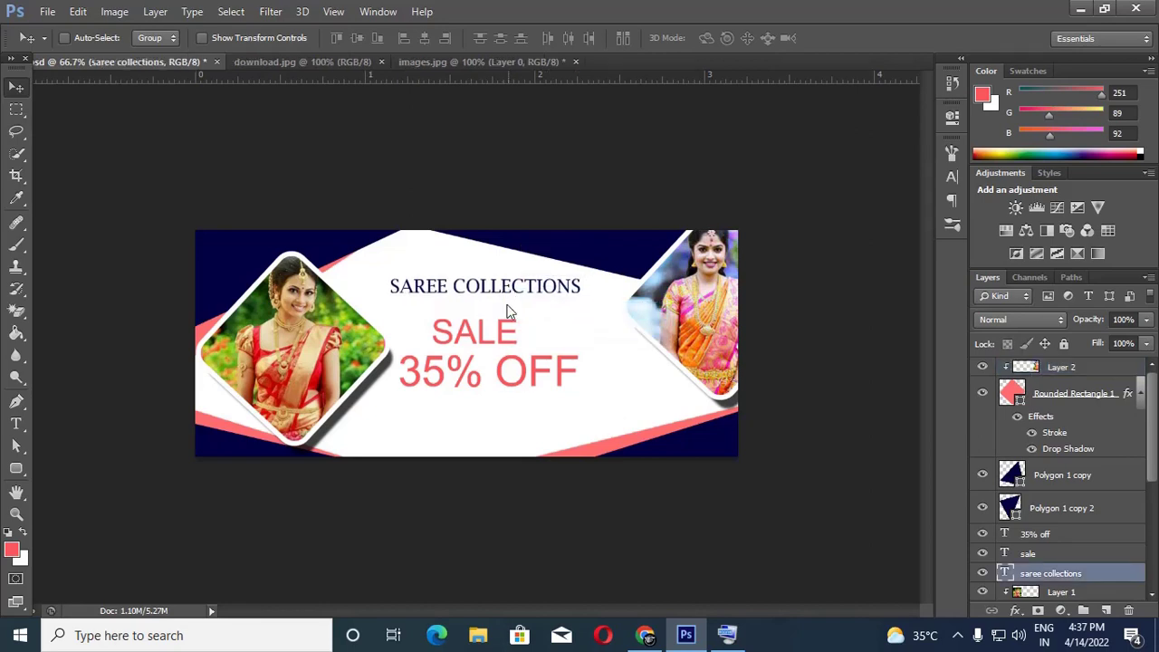
pyautogui.rightClick(496, 328)
pyautogui.click(525, 334)
pyautogui.moveTo(518, 337); pyautogui.dragTo(458, 325)
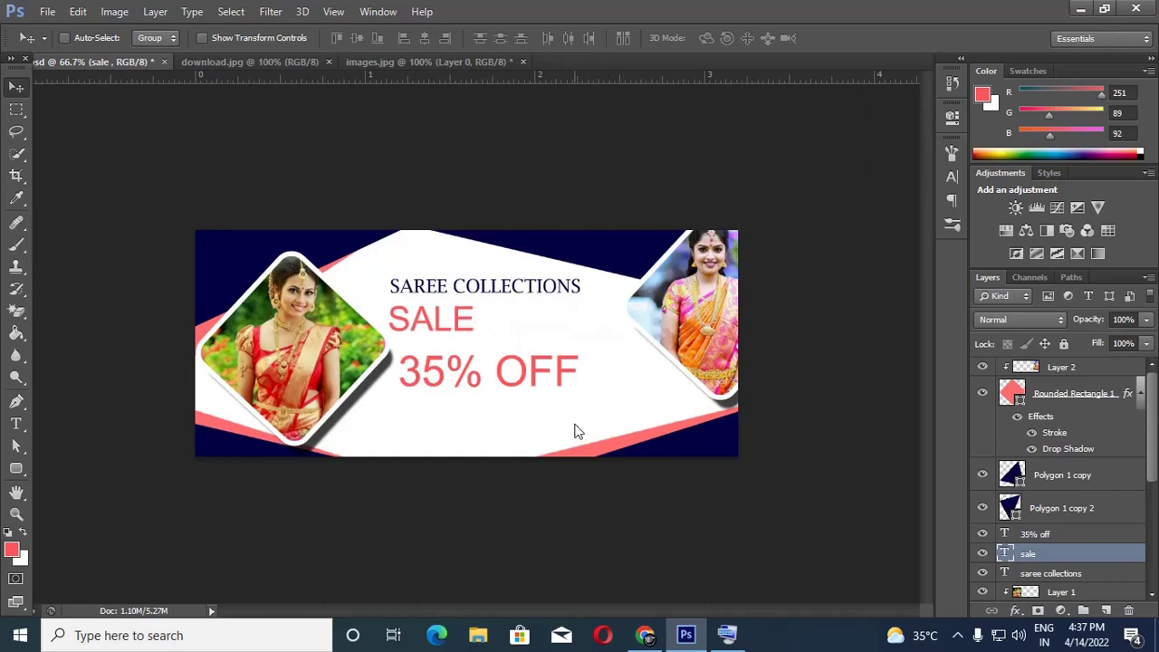
pyautogui.hotkey('ctrl', 's')
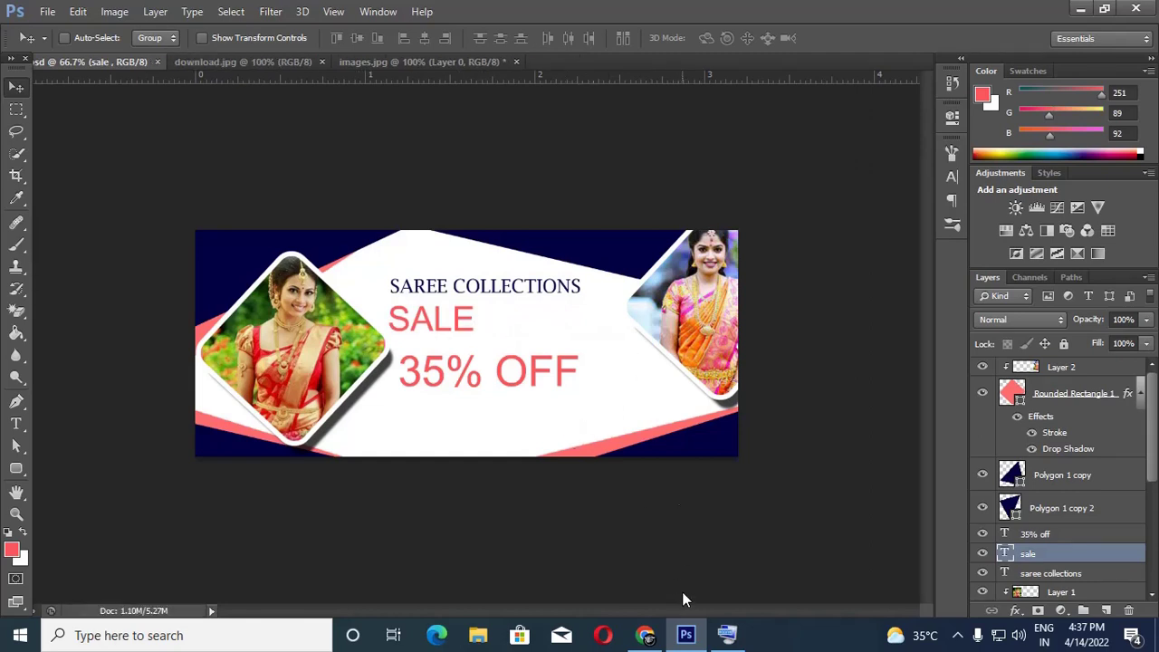
# Check the download.jpg reference design and move the banner's 35% OFF text up closer beneath SALE
pyautogui.click(282, 62)
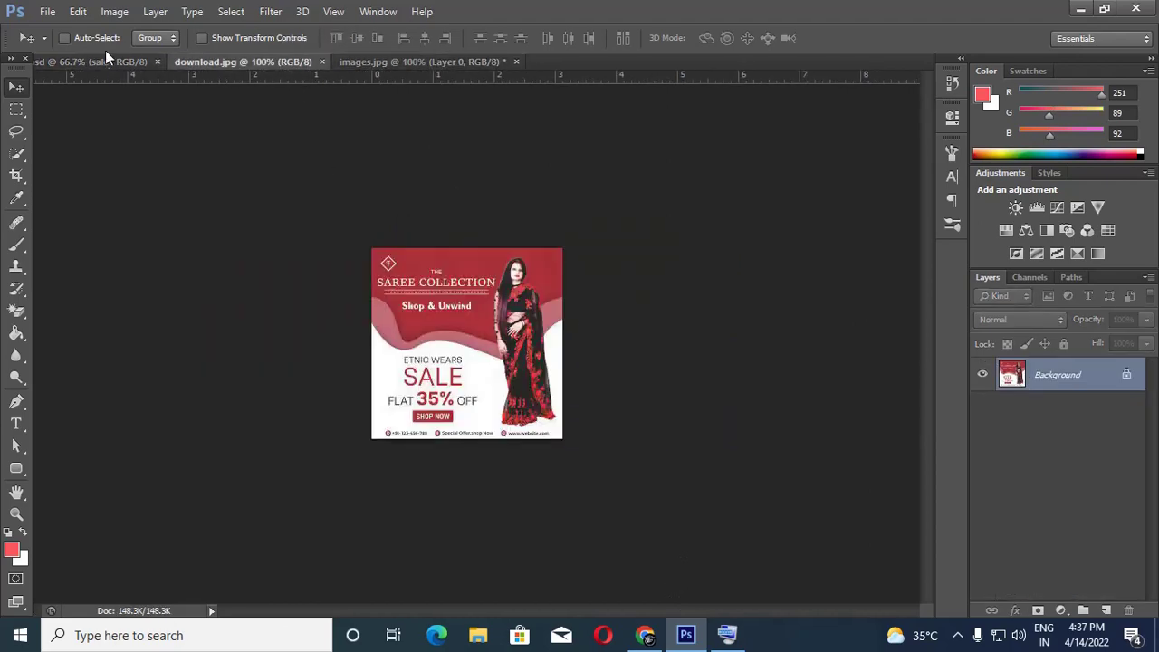
pyautogui.click(101, 59)
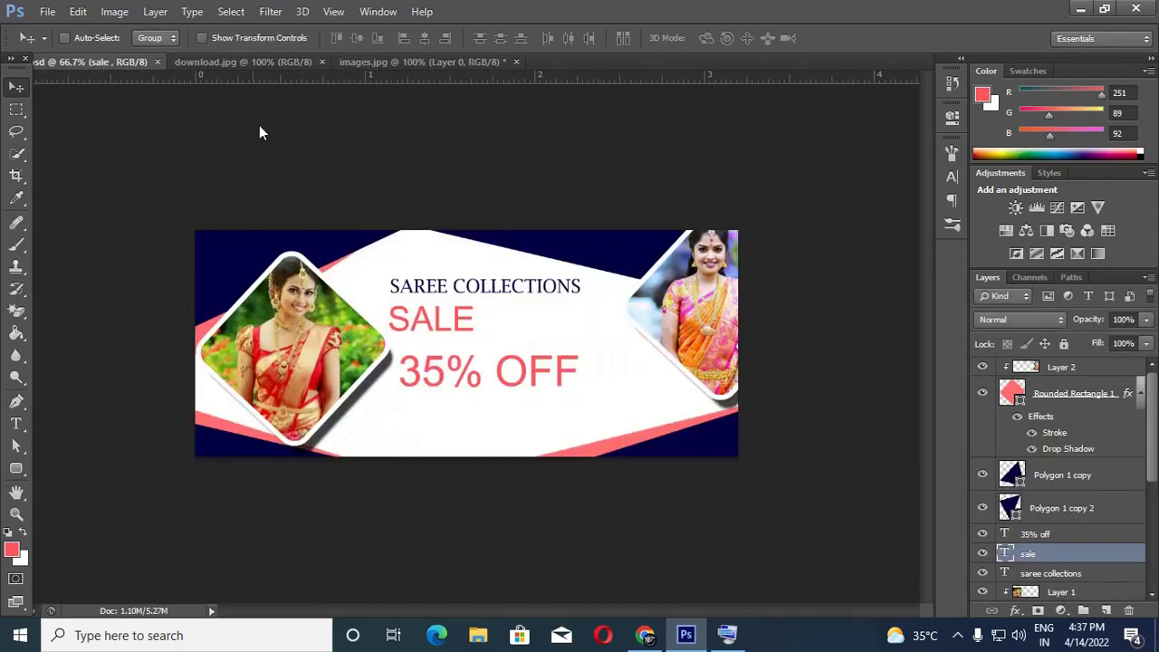
pyautogui.moveTo(520, 367)
pyautogui.mouseDown()
pyautogui.moveTo(614, 325)
pyautogui.moveTo(575, 356)
pyautogui.moveTo(541, 357)
pyautogui.mouseUp()
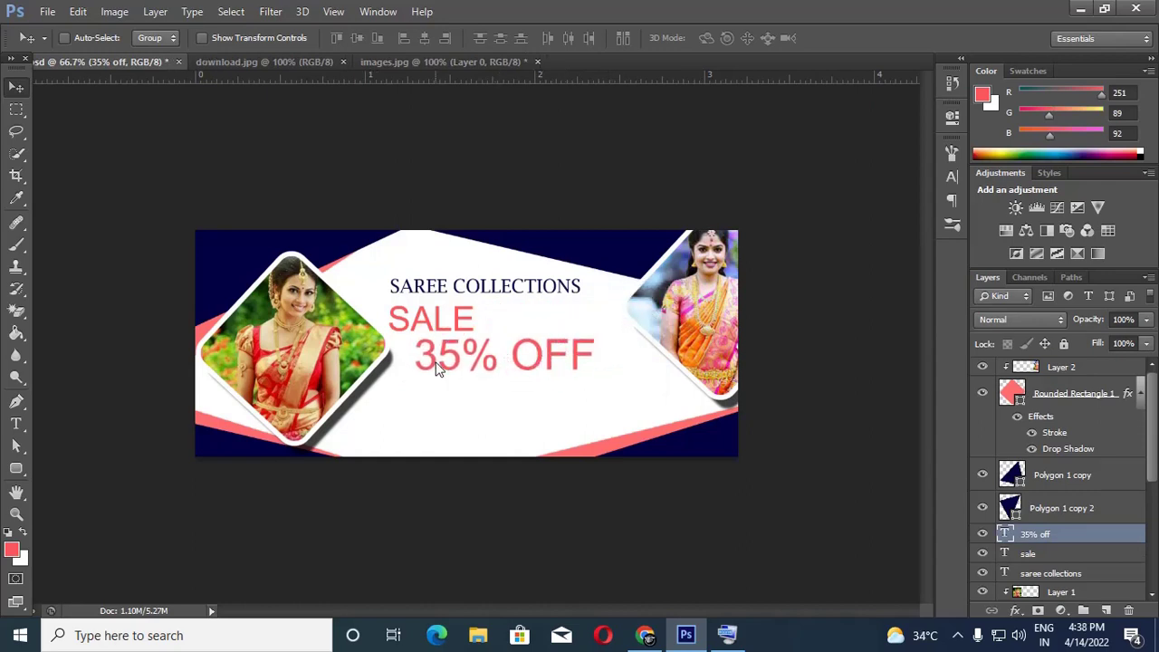
# Set the foreground colour to bright red and draw a rounded rectangle about 257 by 57 px below 35% OFF on a new layer
pyautogui.rightClick(20, 471)
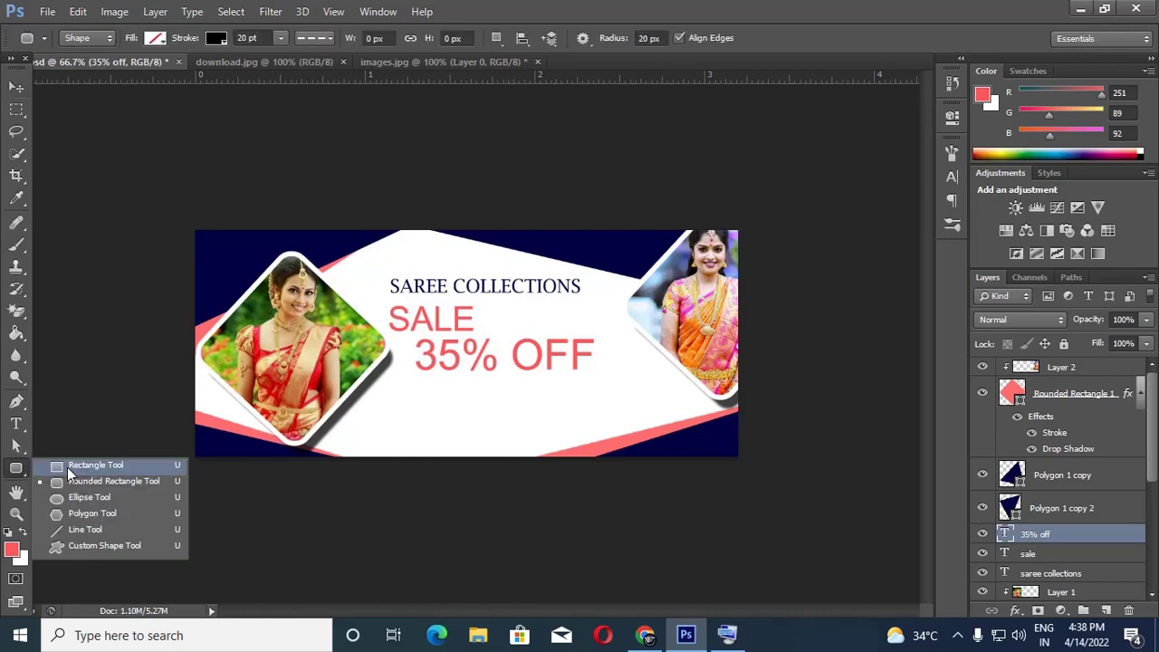
pyautogui.click(71, 481)
pyautogui.click(18, 553)
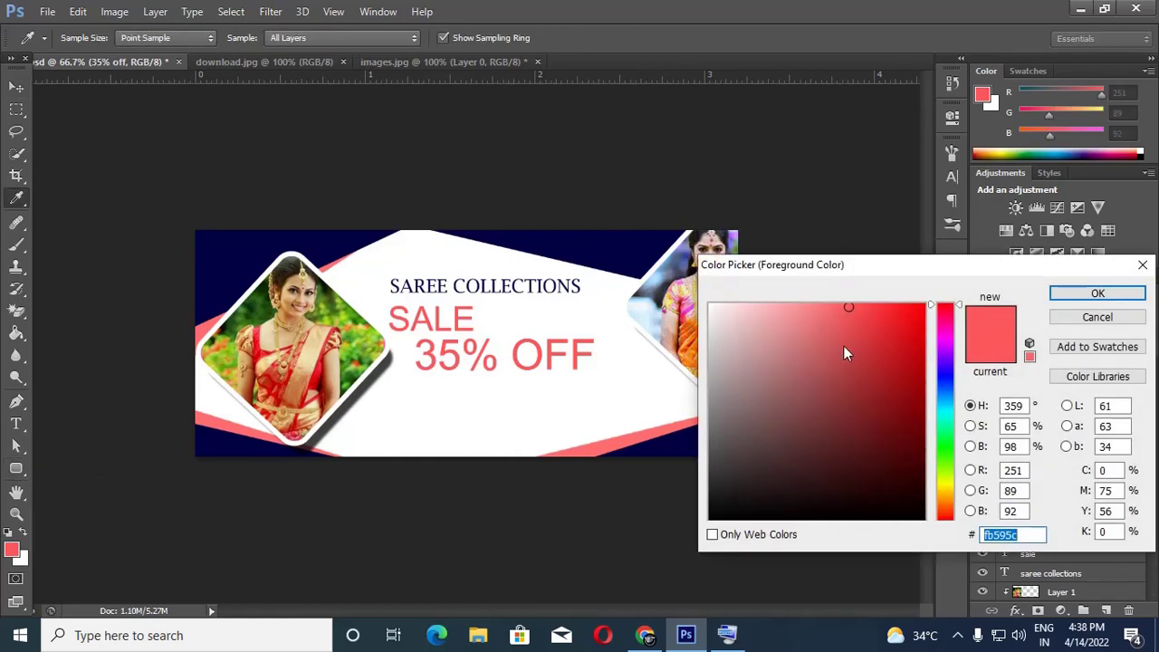
pyautogui.click(924, 308)
pyautogui.click(1087, 293)
pyautogui.click(1107, 610)
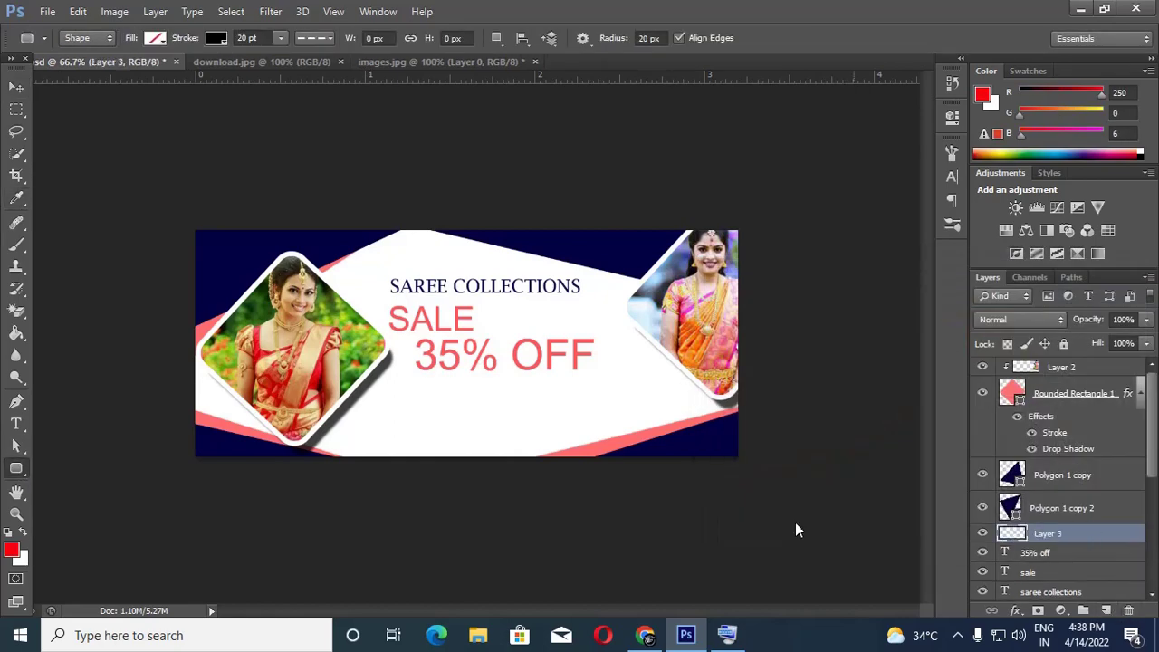
pyautogui.moveTo(437, 417); pyautogui.dragTo(578, 432)
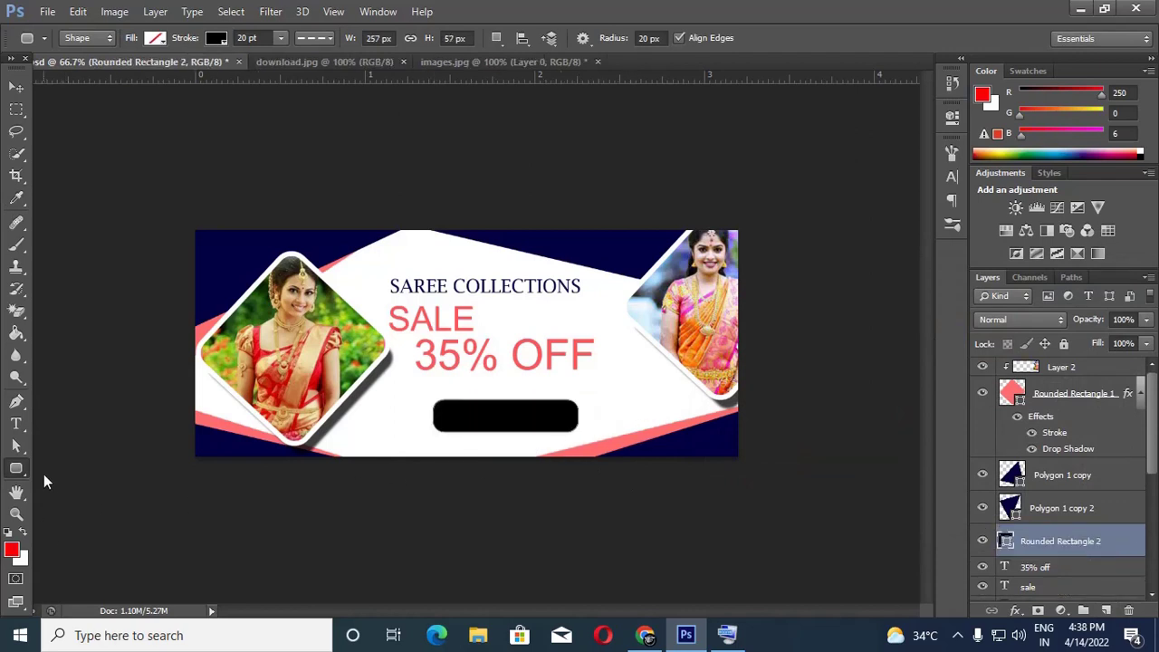
# Rasterize the black rounded rectangle and move it slightly up and left, closer to the 35% OFF text
pyautogui.click(16, 332)
pyautogui.click(523, 424)
pyautogui.press('Return')
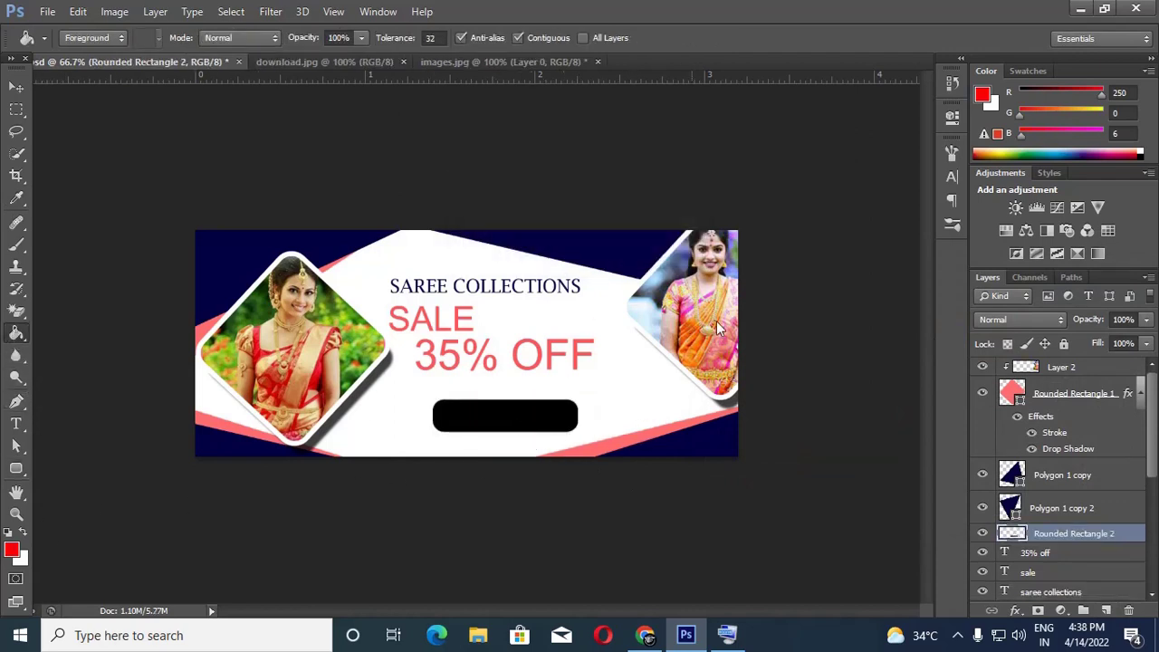
pyautogui.click(17, 87)
pyautogui.moveTo(492, 398); pyautogui.dragTo(483, 391)
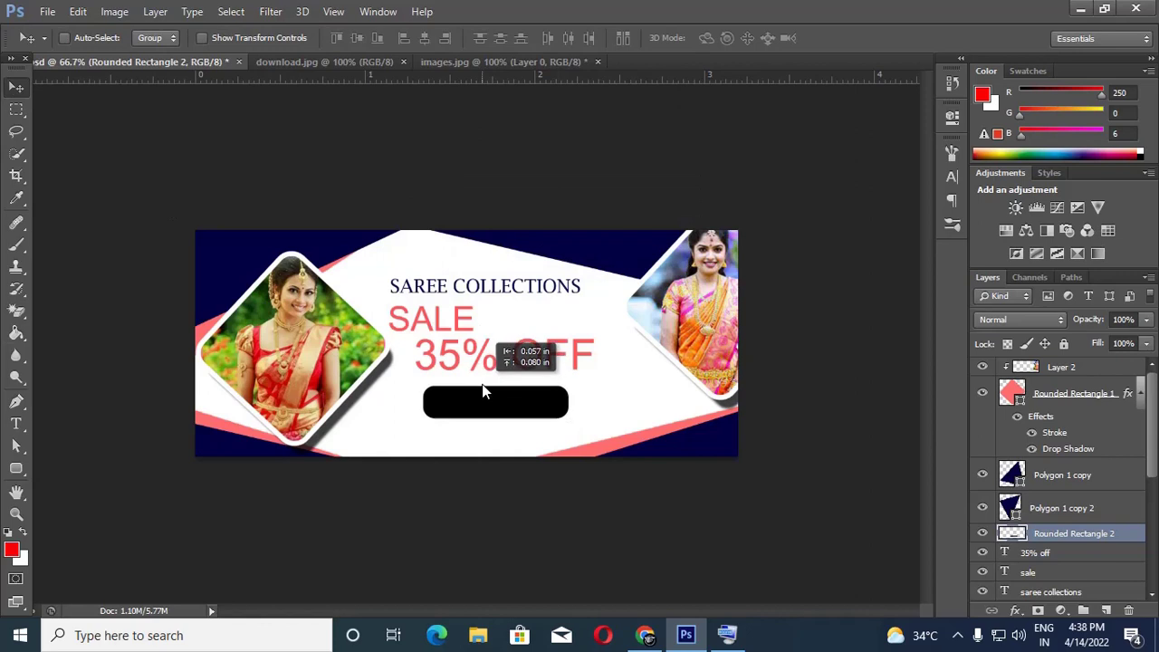
# Fill the rounded rectangle with the red foreground colour and save the banner
pyautogui.click(17, 333)
pyautogui.click(486, 399)
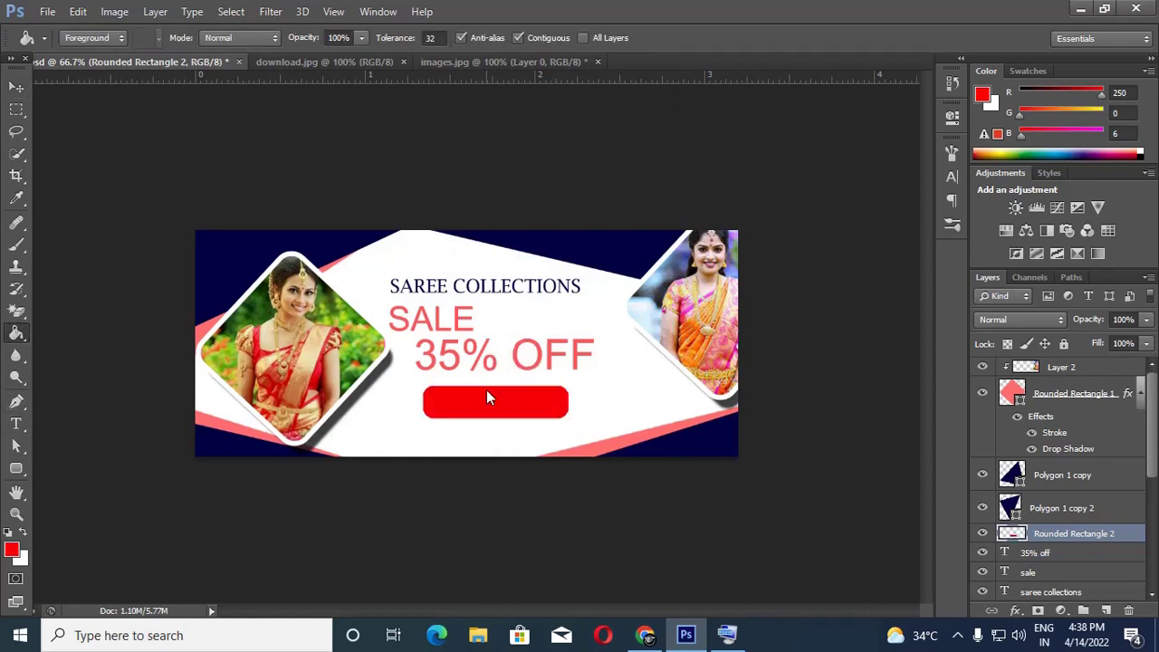
pyautogui.hotkey('ctrl', 's')
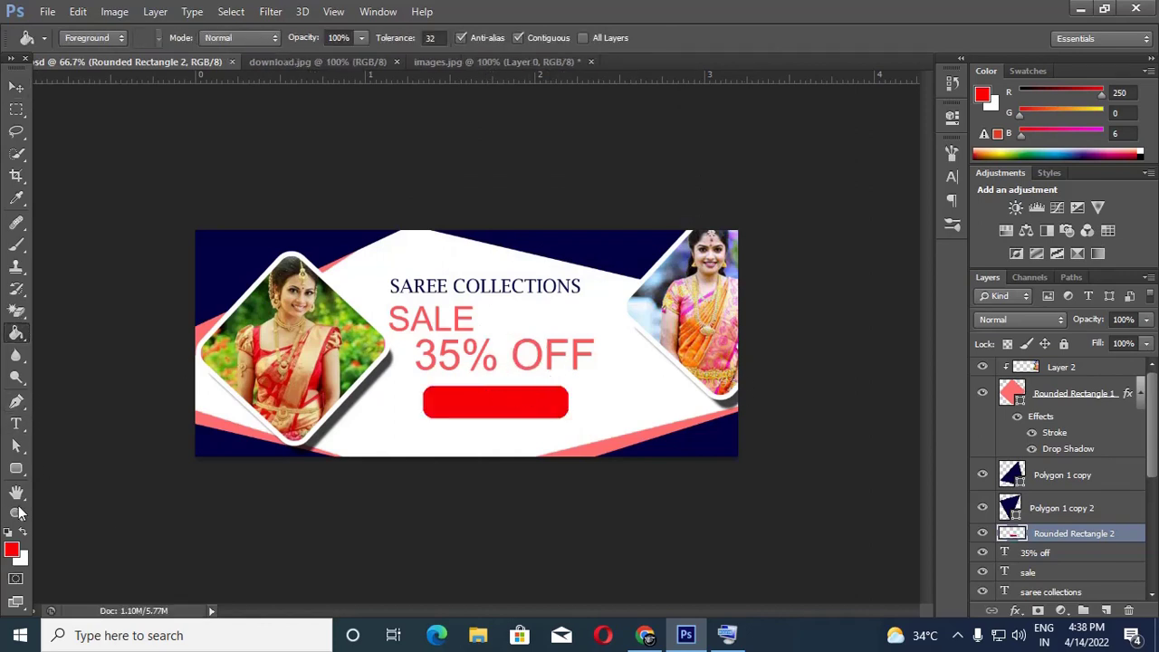
# Add white SHOP NOW text over the red rounded rectangle and set its size to 10 pt
pyautogui.click(17, 423)
pyautogui.press('x')
pyautogui.click(486, 416)
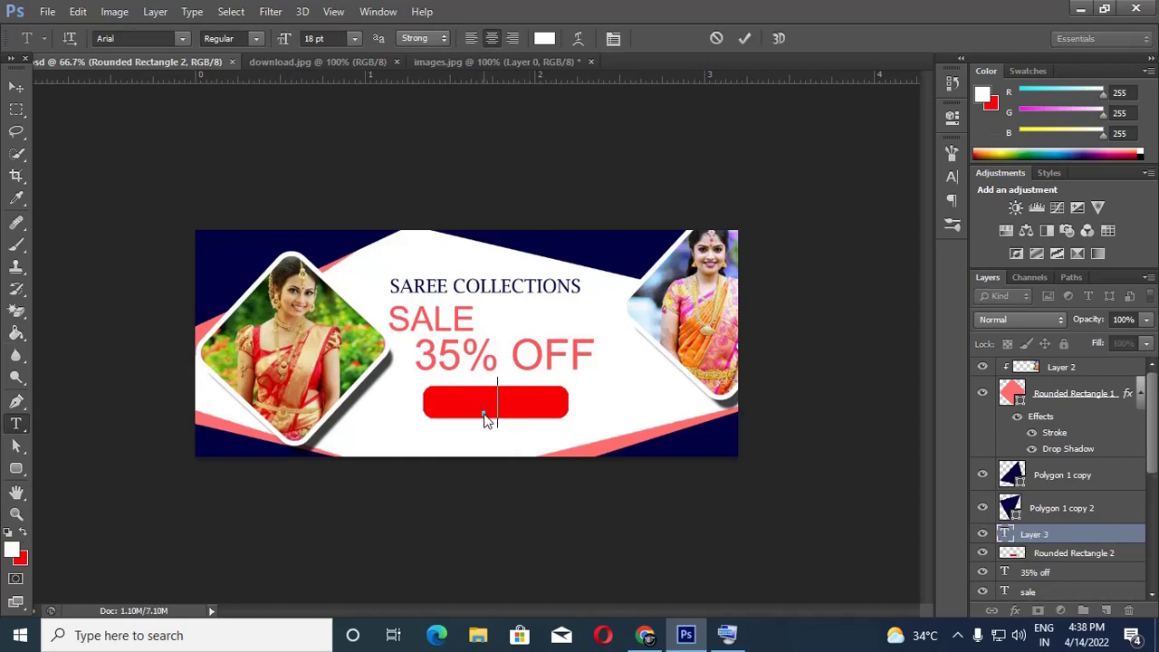
pyautogui.write('SHOP N')
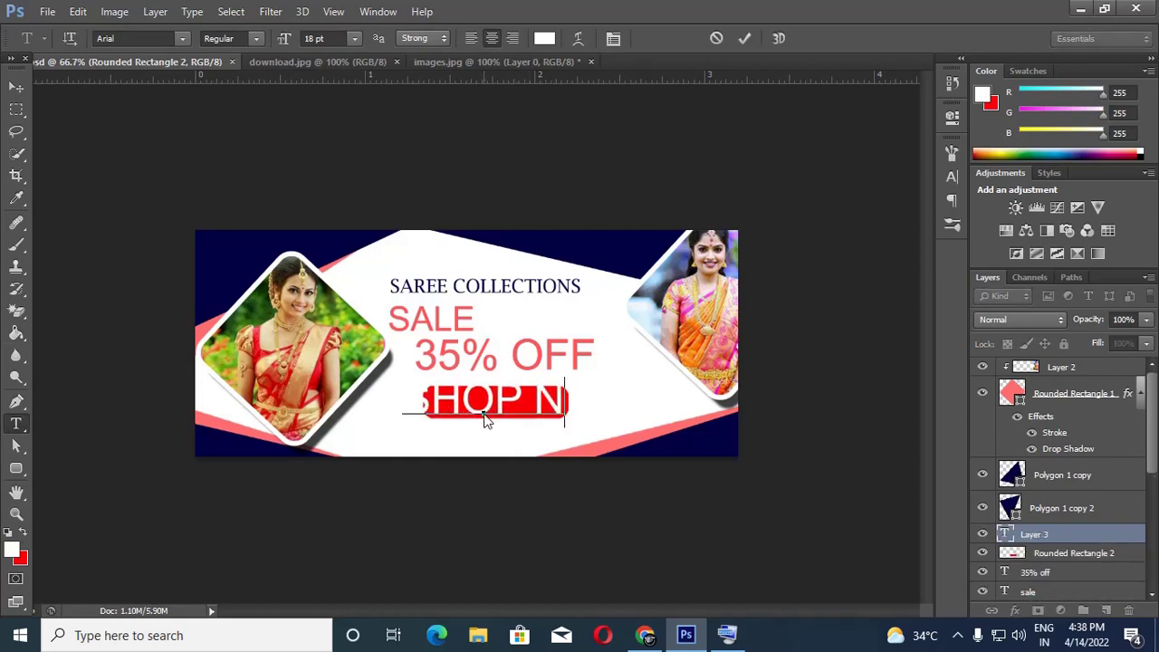
pyautogui.write('O')
pyautogui.moveTo(595, 401); pyautogui.dragTo(333, 421)
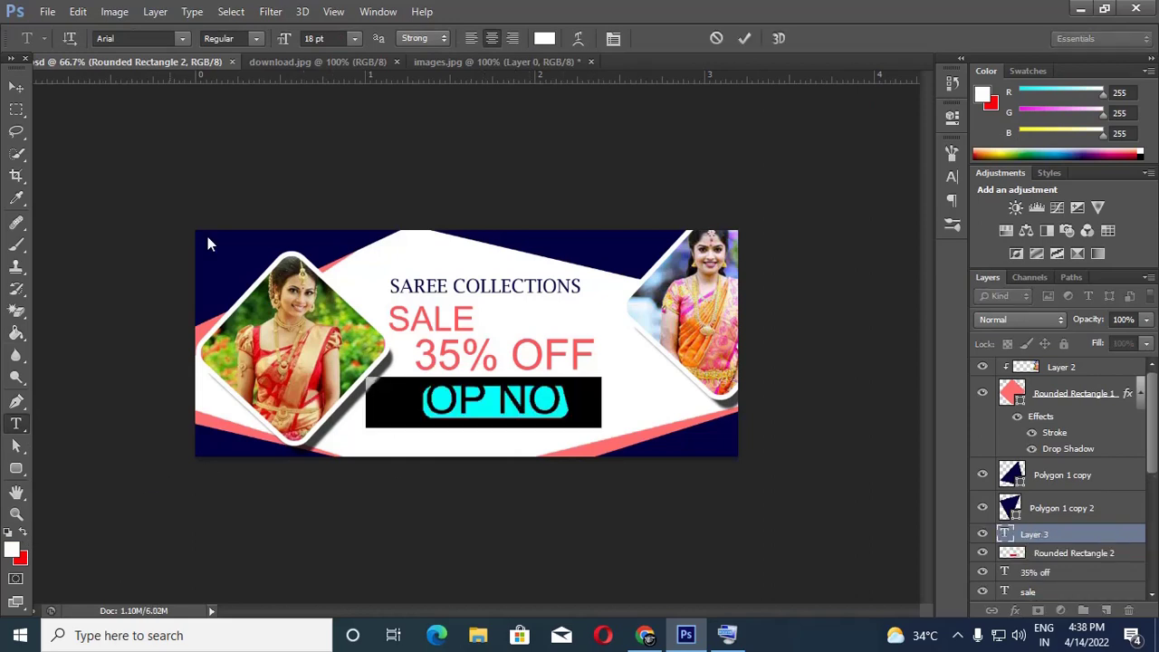
pyautogui.click(354, 38)
pyautogui.click(360, 143)
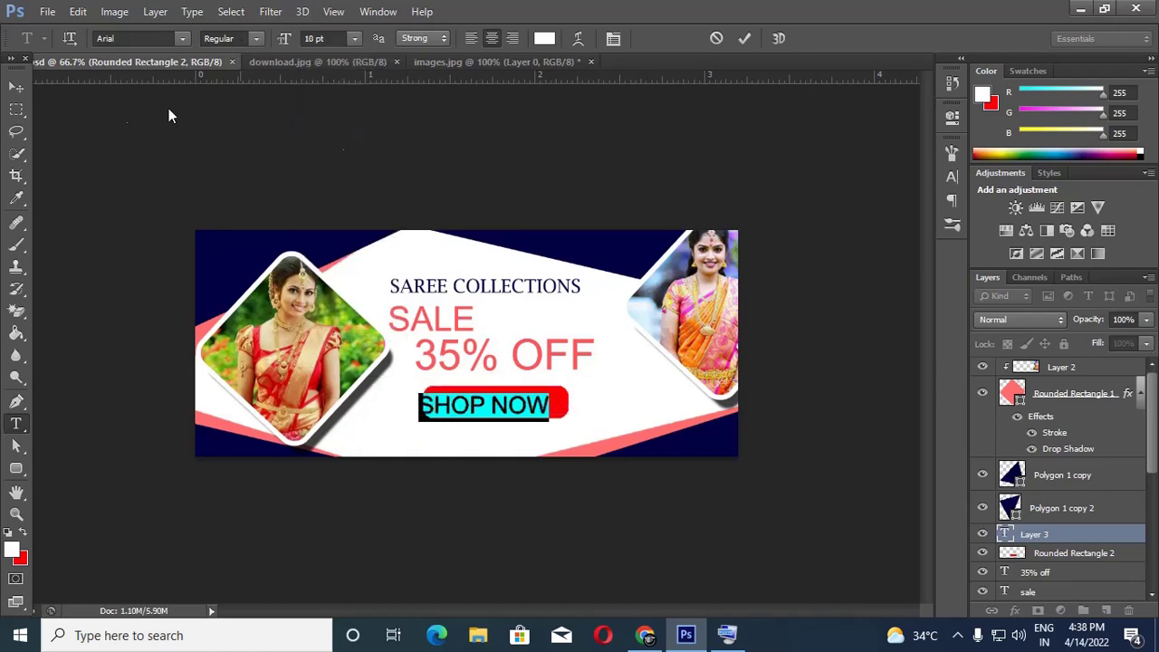
# Reduce the SHOP NOW text size further, centre it on the red button and save the banner
pyautogui.click(19, 89)
pyautogui.moveTo(497, 407); pyautogui.dragTo(515, 406)
pyautogui.moveTo(445, 410); pyautogui.dragTo(590, 414)
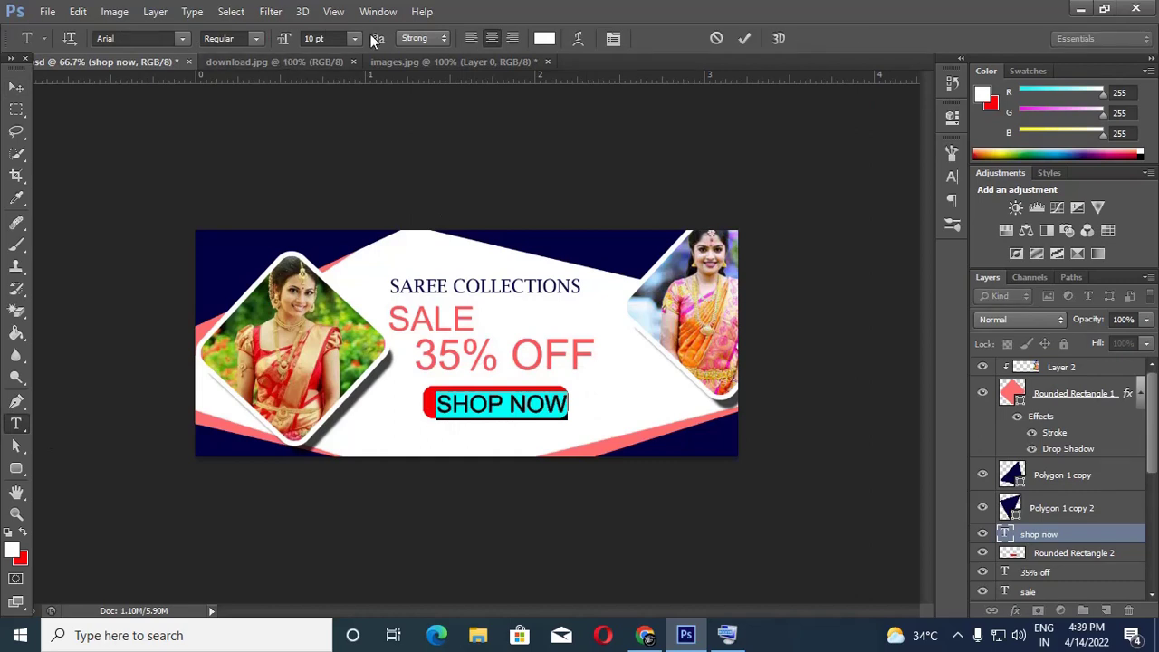
pyautogui.click(355, 38)
pyautogui.click(344, 120)
pyautogui.click(16, 86)
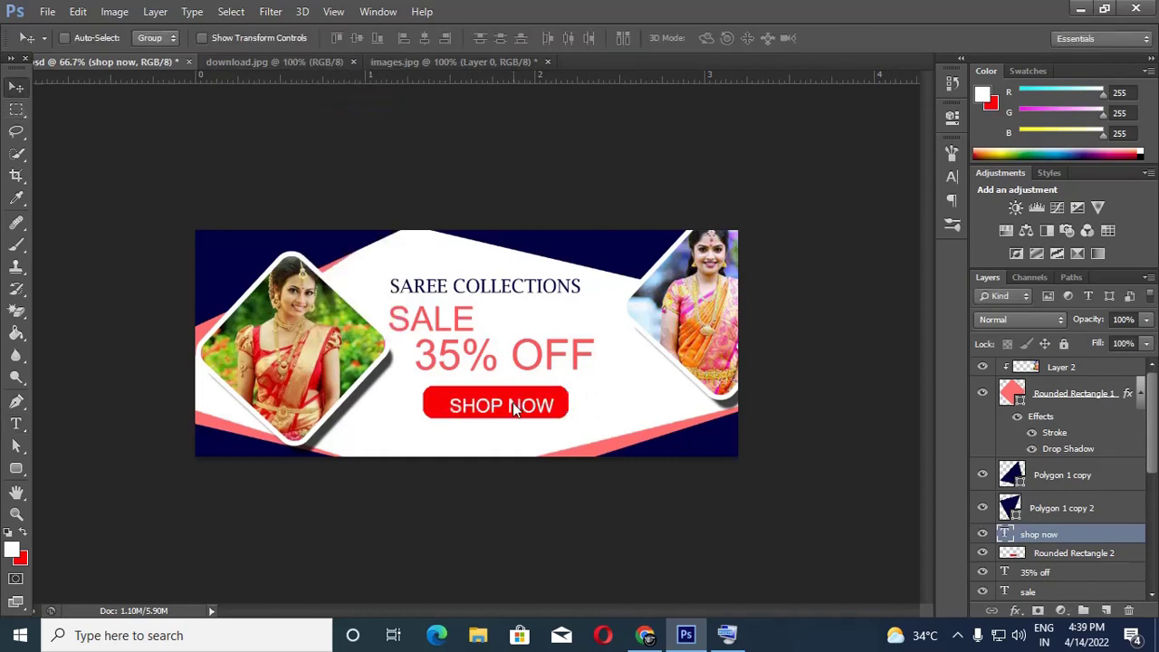
pyautogui.moveTo(517, 406); pyautogui.dragTo(508, 407)
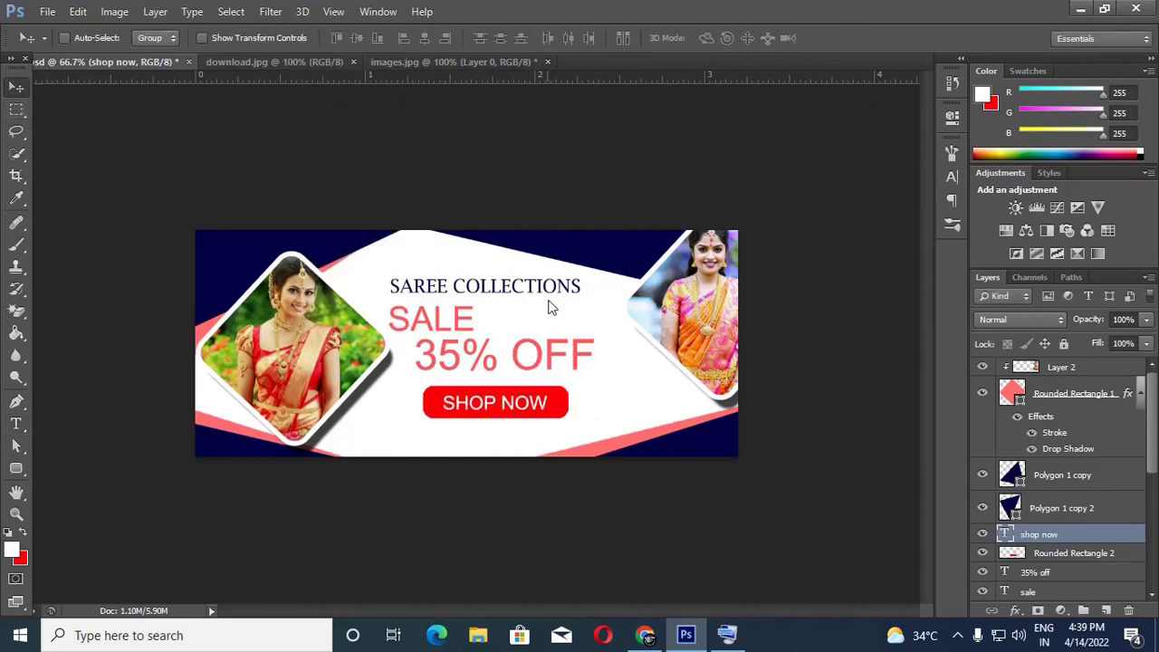
pyautogui.hotkey('ctrl', 's')
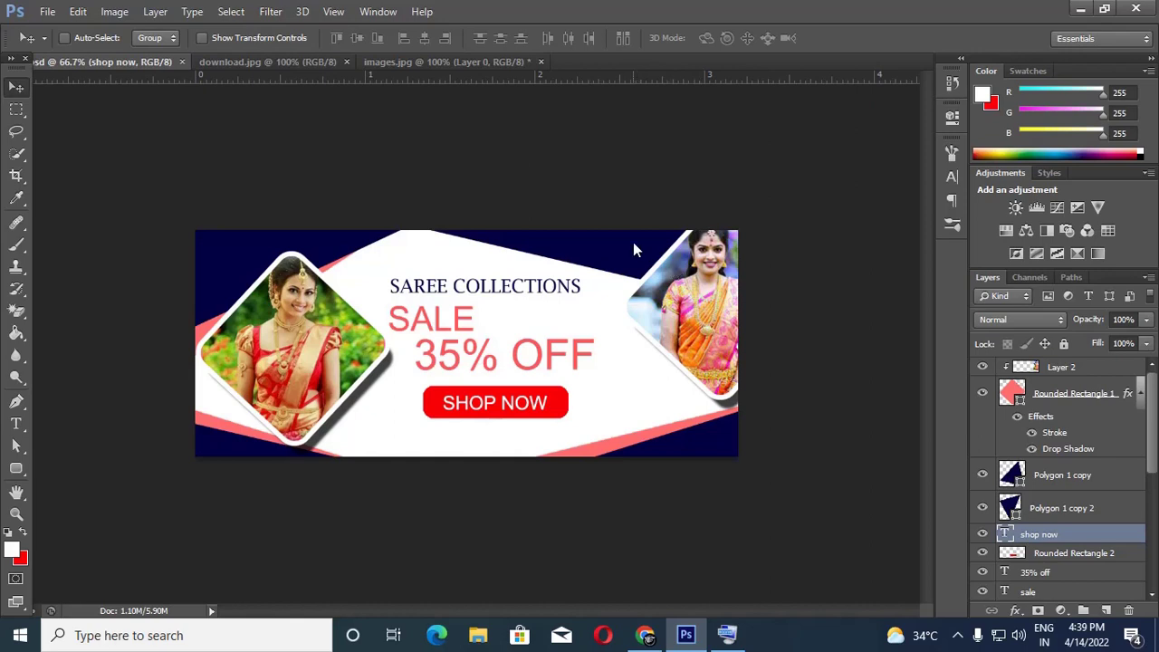
# Draw a rounded rectangle about 207 by 220 px over the OFF text on a new layer
pyautogui.click(17, 468)
pyautogui.rightClick(16, 468)
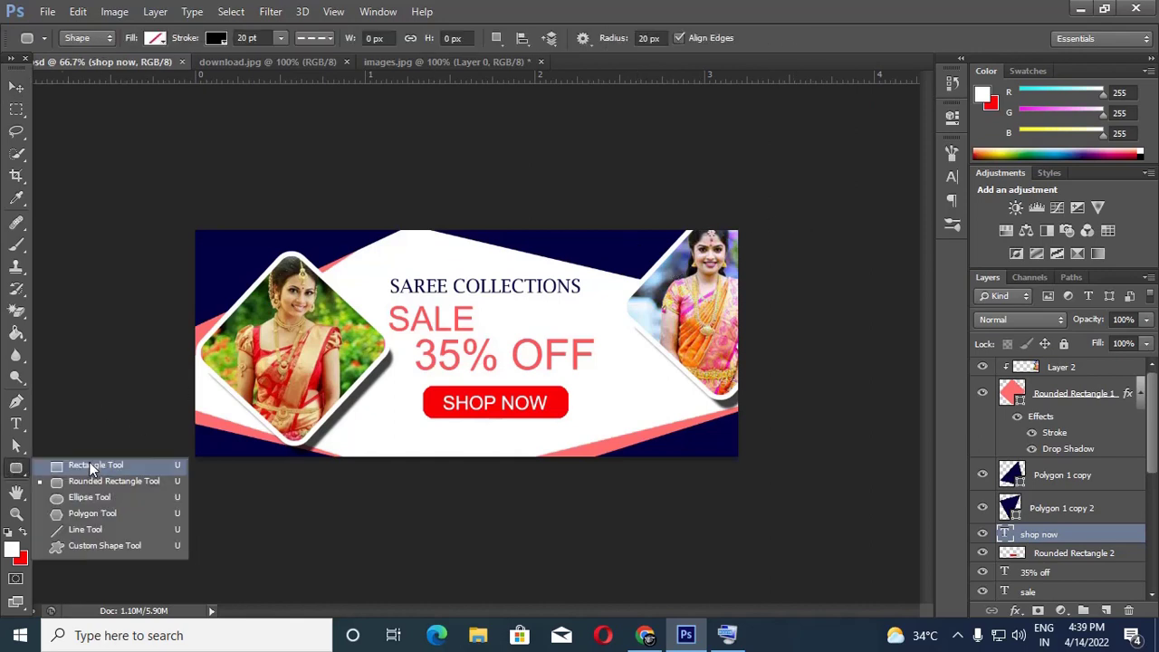
pyautogui.click(81, 484)
pyautogui.click(1107, 610)
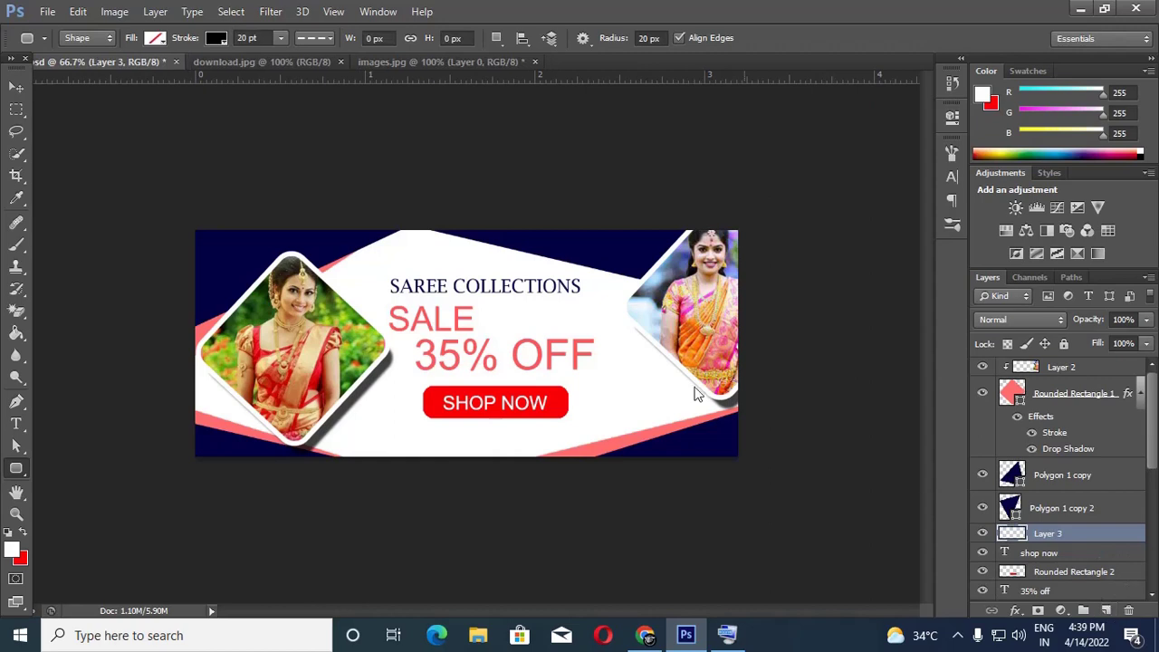
pyautogui.moveTo(504, 317); pyautogui.dragTo(630, 436)
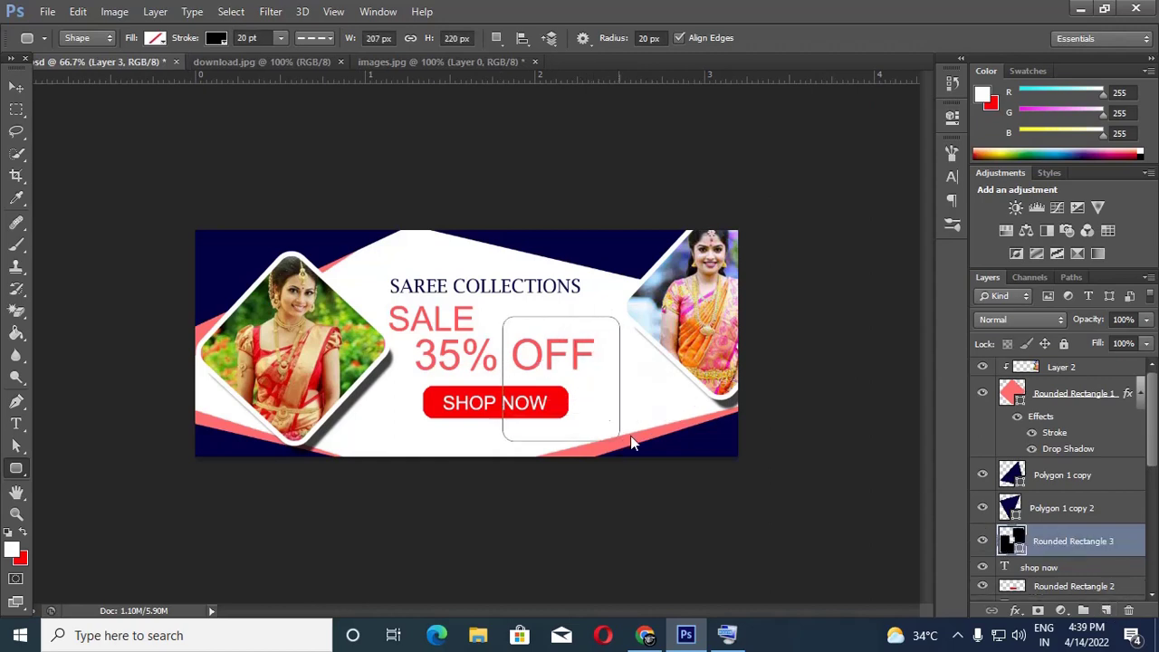
# Give the new rounded rectangle a solid 1.92 pt outline and rasterize its layer
pyautogui.click(164, 48)
pyautogui.click(226, 38)
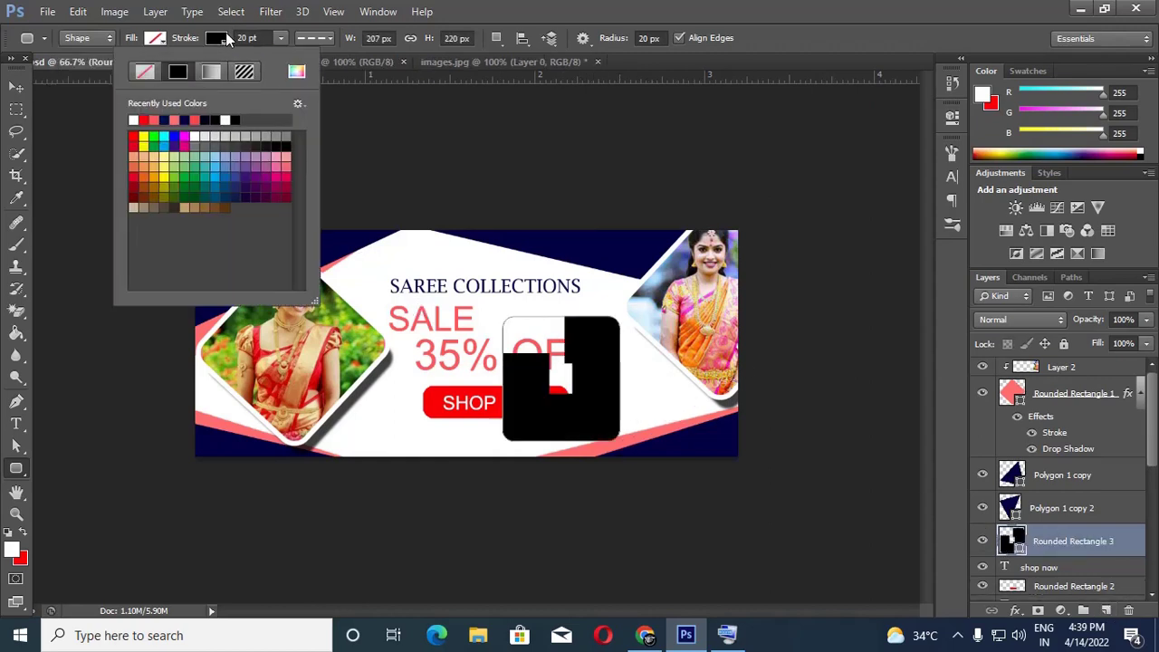
pyautogui.click(319, 38)
pyautogui.click(304, 83)
pyautogui.click(281, 38)
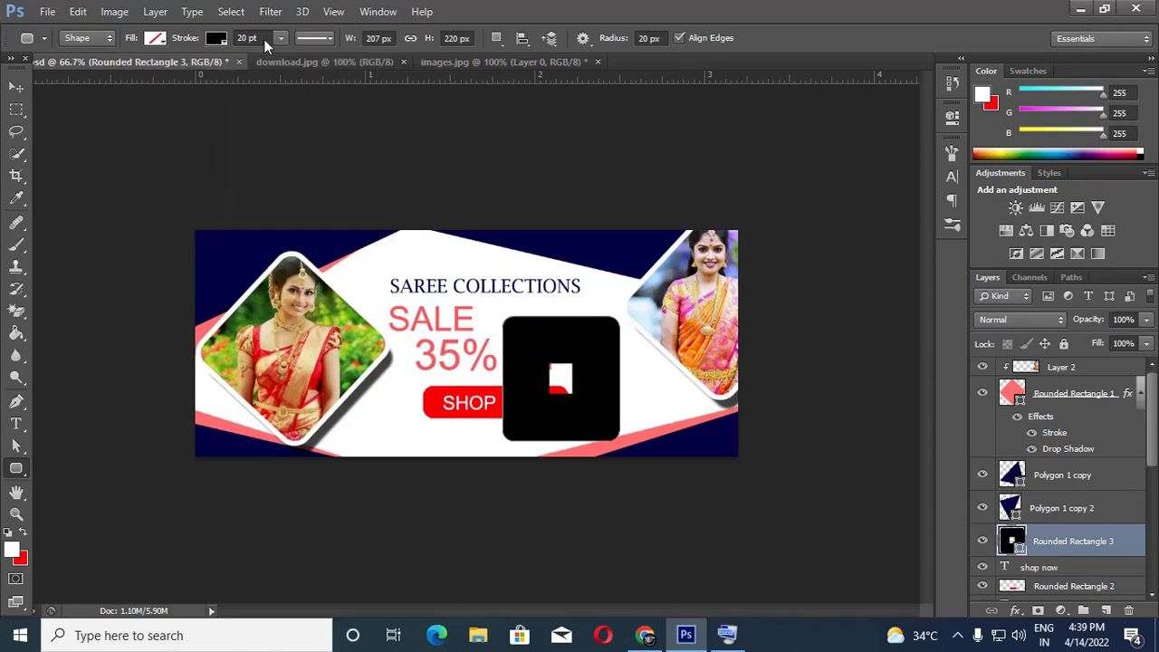
pyautogui.moveTo(275, 51)
pyautogui.mouseDown()
pyautogui.moveTo(243, 55)
pyautogui.moveTo(256, 60)
pyautogui.mouseUp()
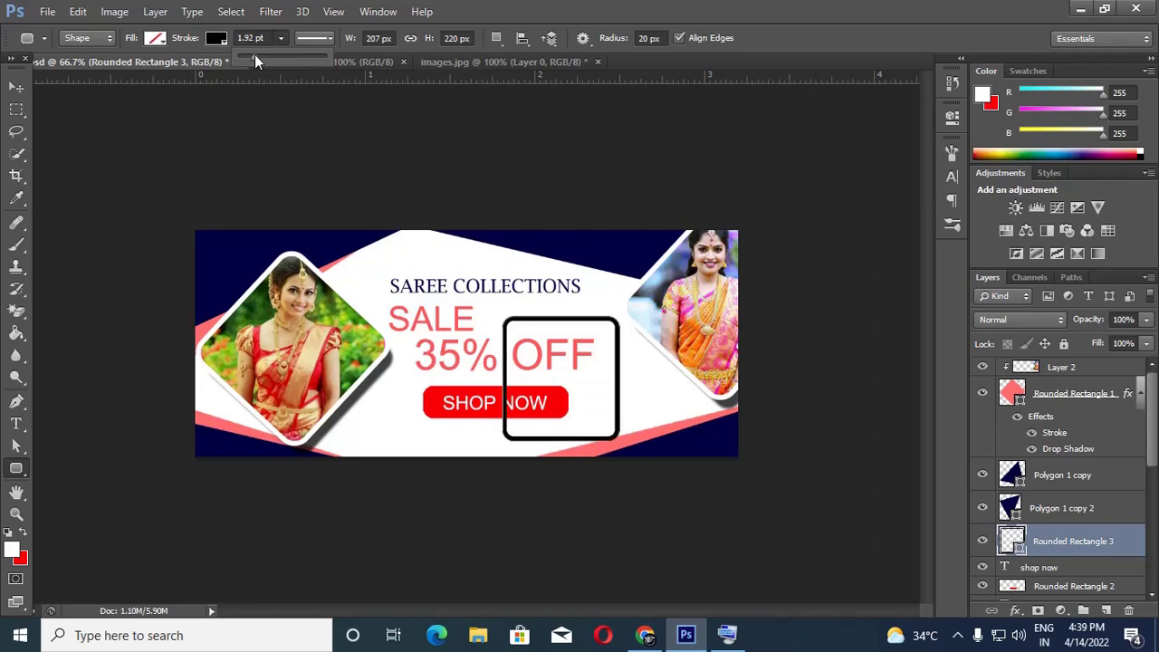
pyautogui.rightClick(1114, 538)
pyautogui.click(825, 224)
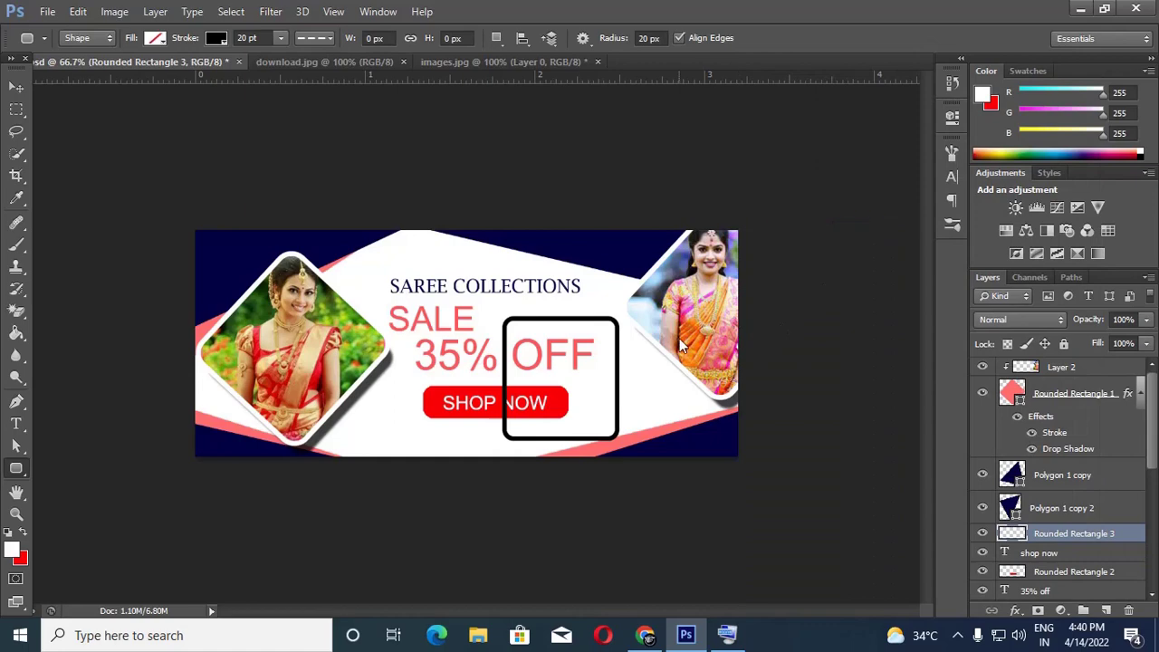
# Try a coral stroke colour with a 100 by 100 px rounded rectangle at the right-hand photo, and undo that shape
pyautogui.click(209, 42)
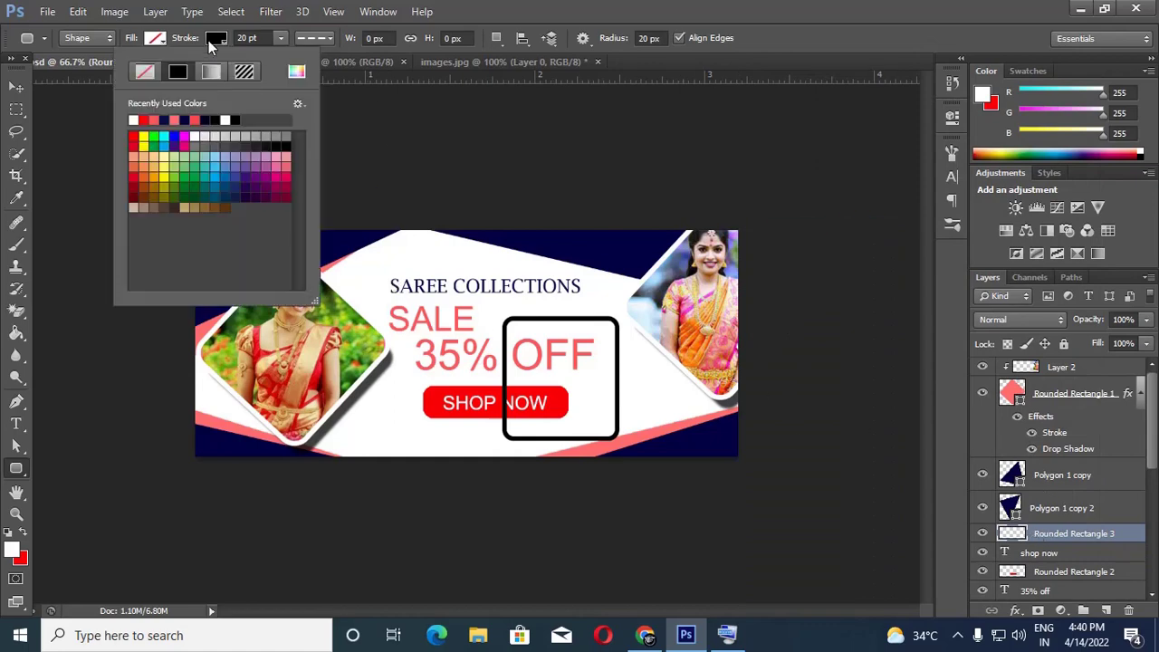
pyautogui.click(156, 121)
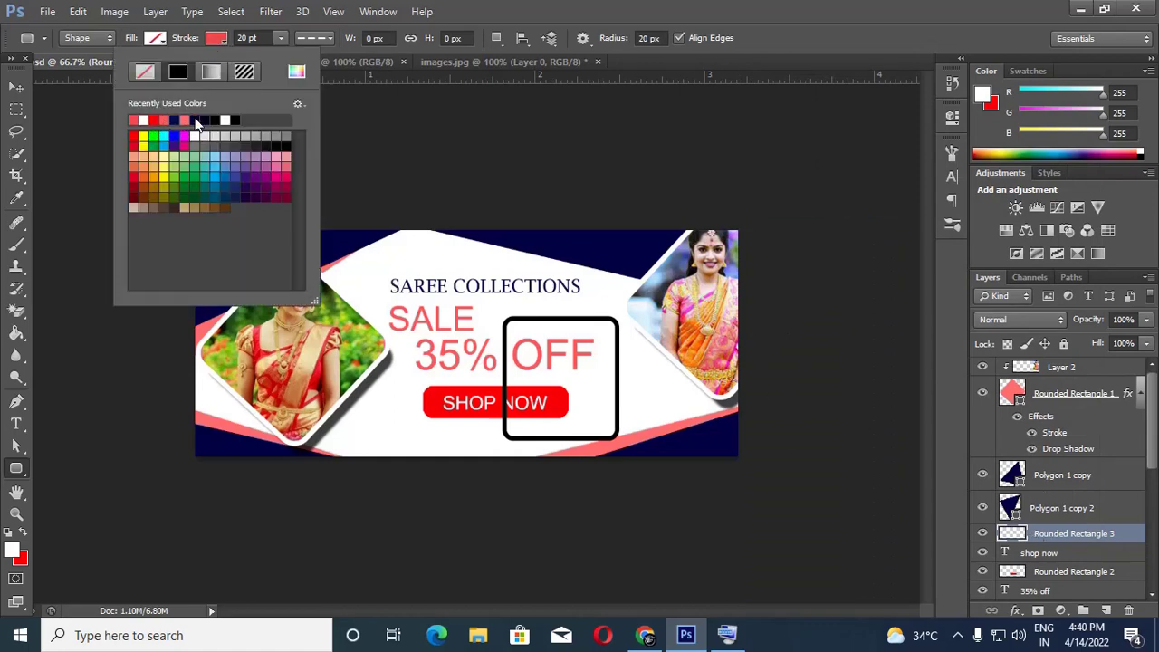
pyautogui.click(723, 243)
pyautogui.click(607, 278)
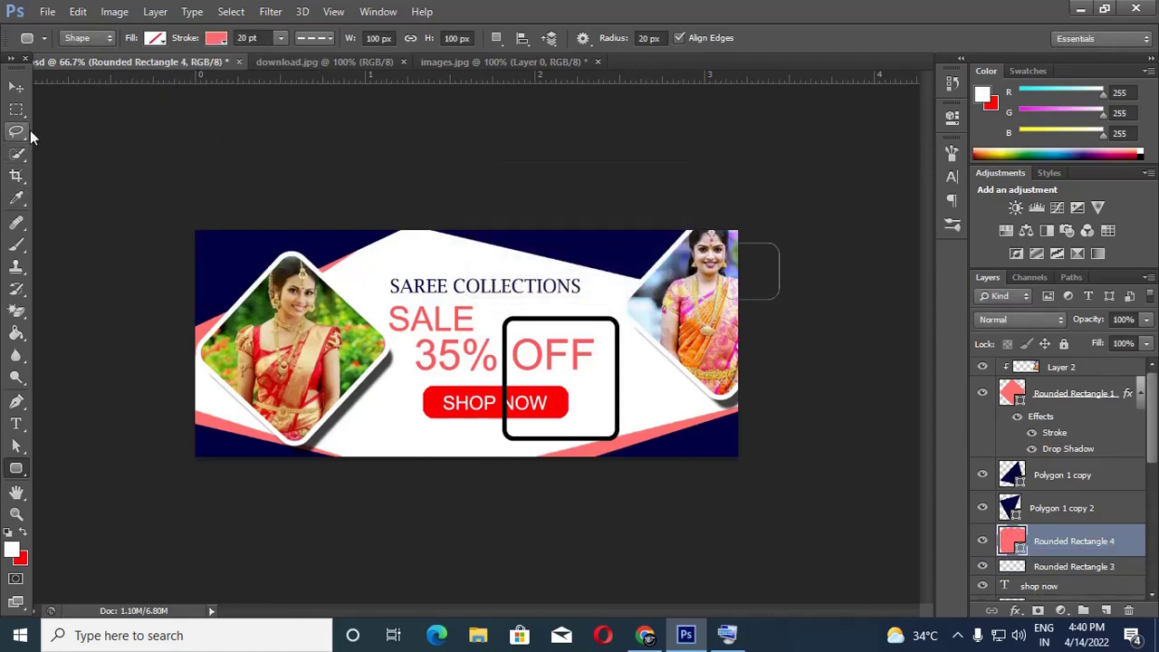
pyautogui.hotkey('ctrl', 'z')
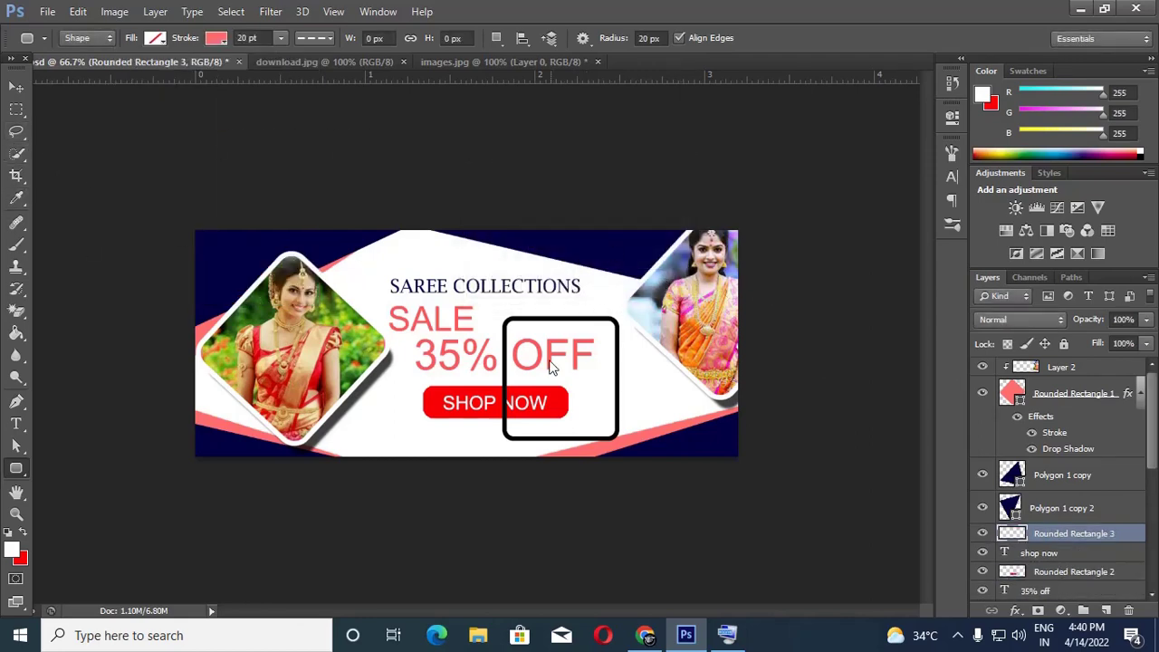
# Select the black outlined rounded rectangle over the OFF text, toggle its visibility to identify it and delete its layer
pyautogui.click(15, 86)
pyautogui.rightClick(585, 321)
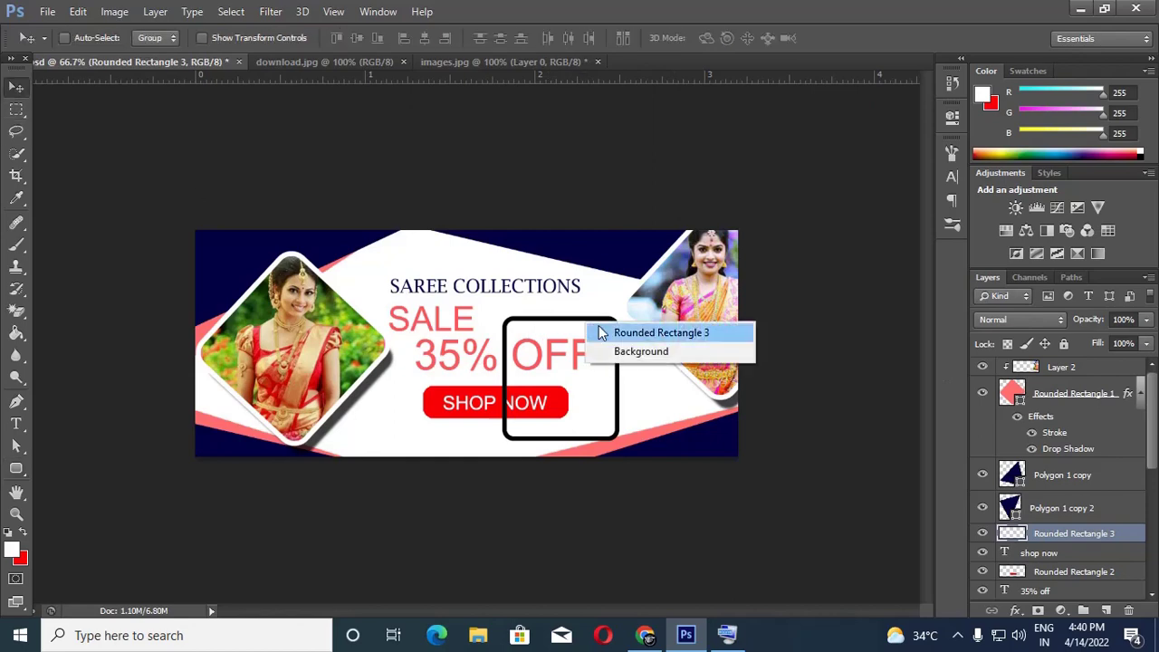
pyautogui.click(602, 330)
pyautogui.click(982, 534)
pyautogui.click(982, 534)
pyautogui.press('Delete')
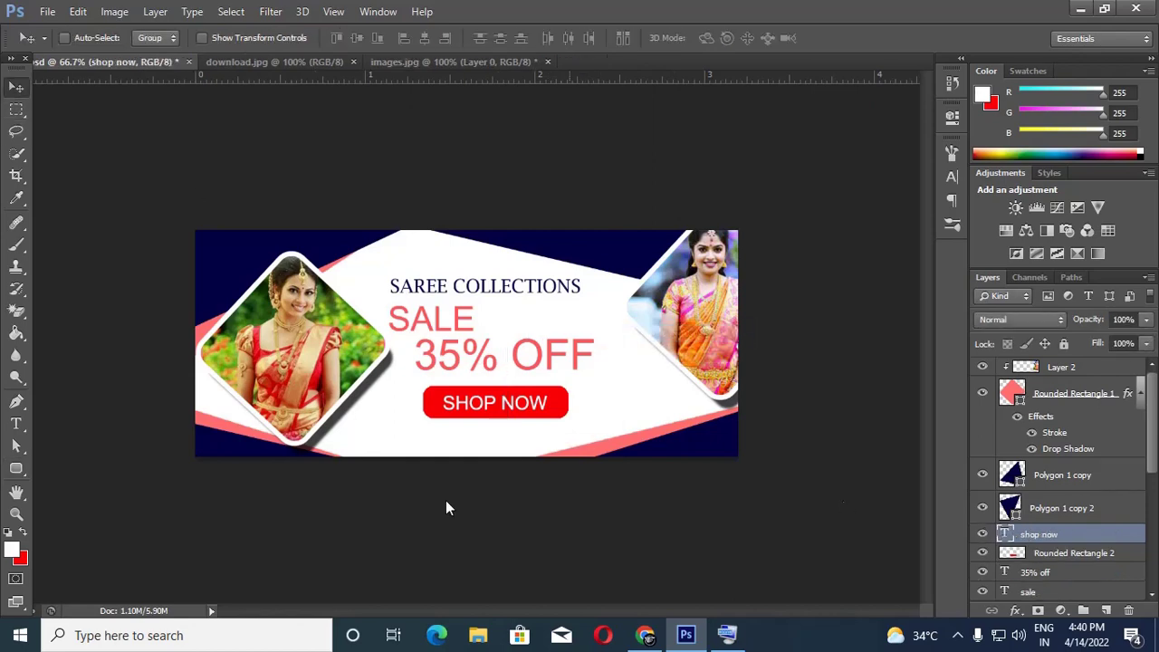
# Draw a rounded rectangle about 199 by 171 px over the sale text with a solid 1.92 pt coral outline
pyautogui.click(16, 468)
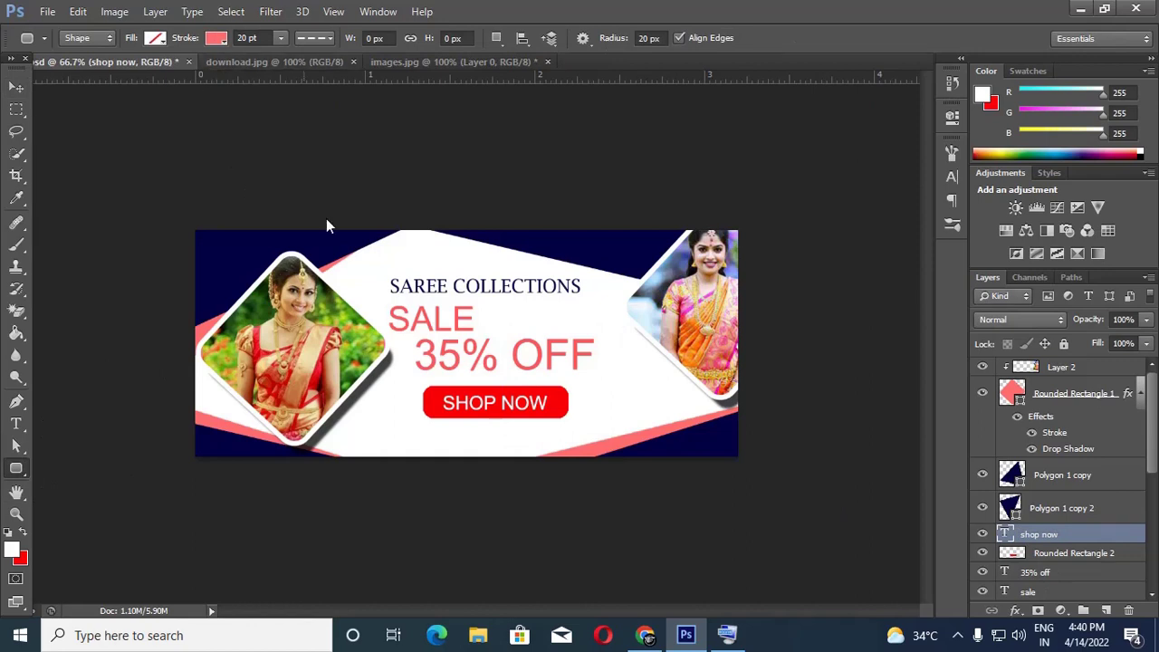
pyautogui.moveTo(436, 314); pyautogui.dragTo(548, 409)
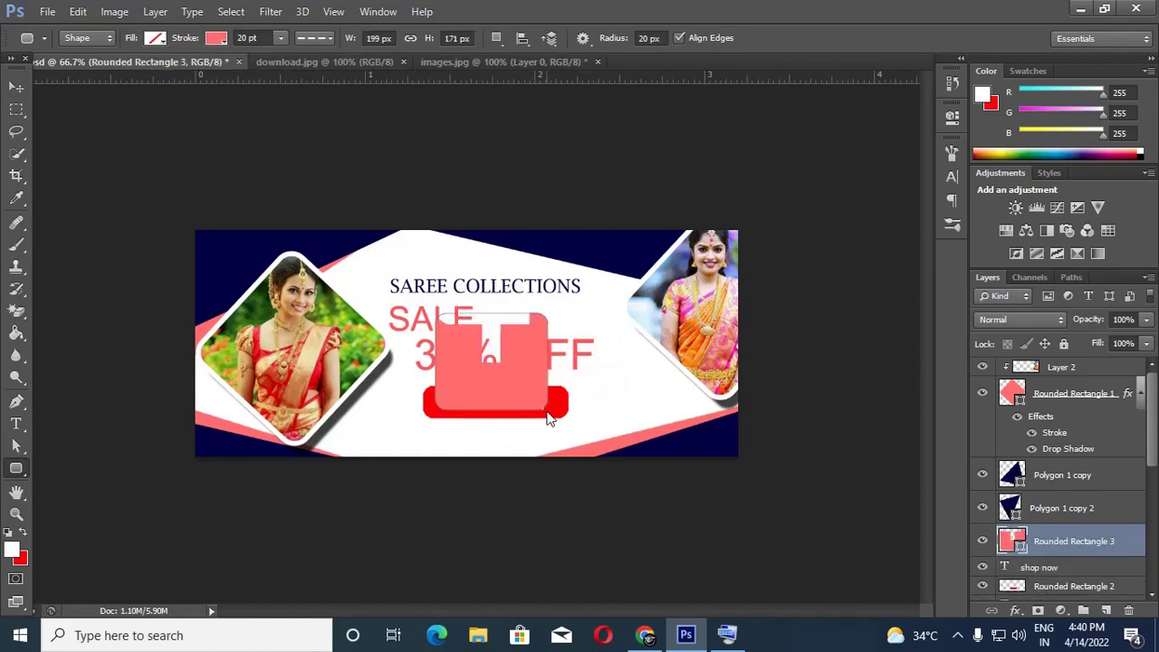
pyautogui.click(311, 38)
pyautogui.click(304, 85)
pyautogui.click(279, 38)
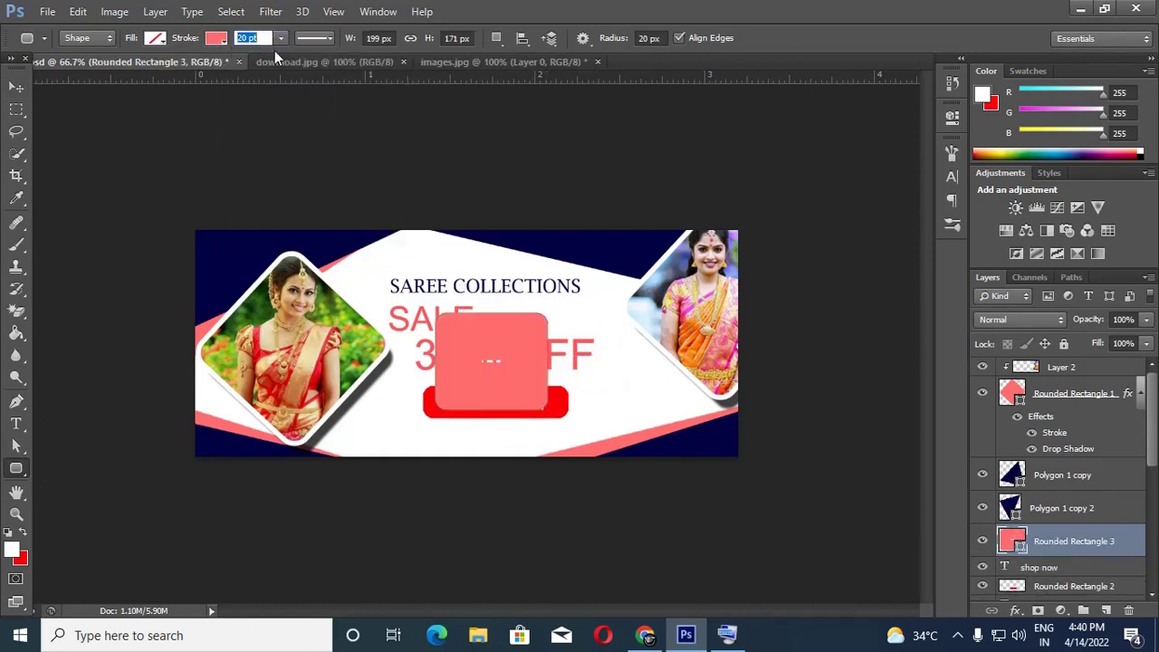
pyautogui.moveTo(240, 52); pyautogui.dragTo(260, 63)
pyautogui.click(281, 38)
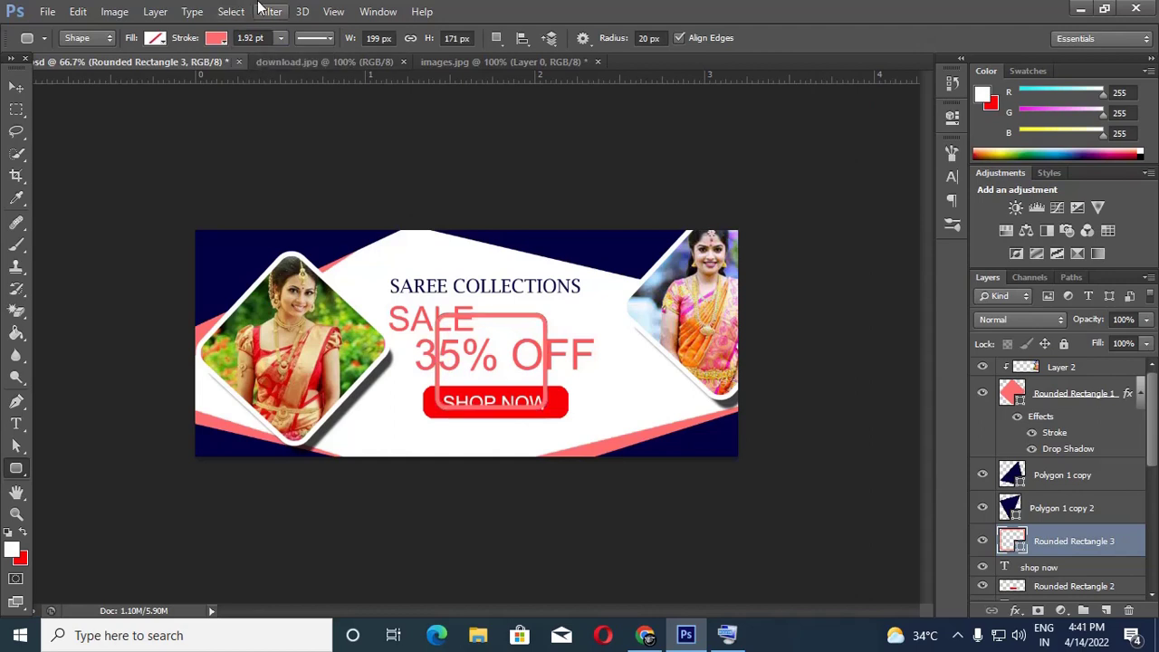
# Rotate the coral outlined rounded rectangle about -52.6° so it stands as a diamond
pyautogui.hotkey('ctrl', 't')
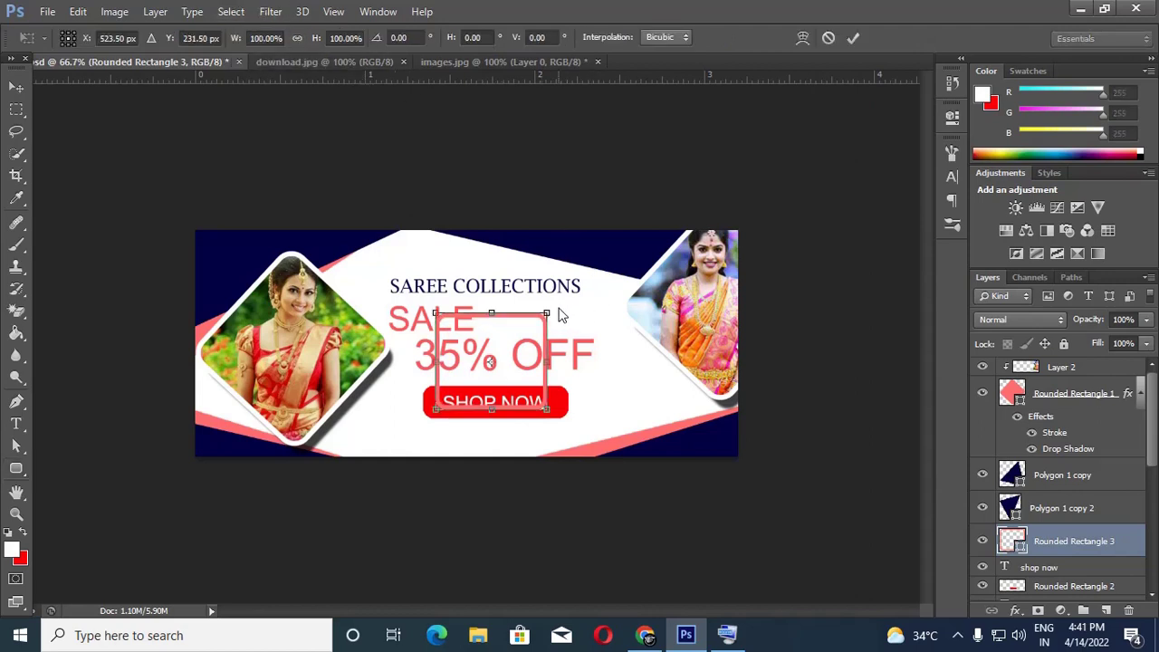
pyautogui.press('super+space')
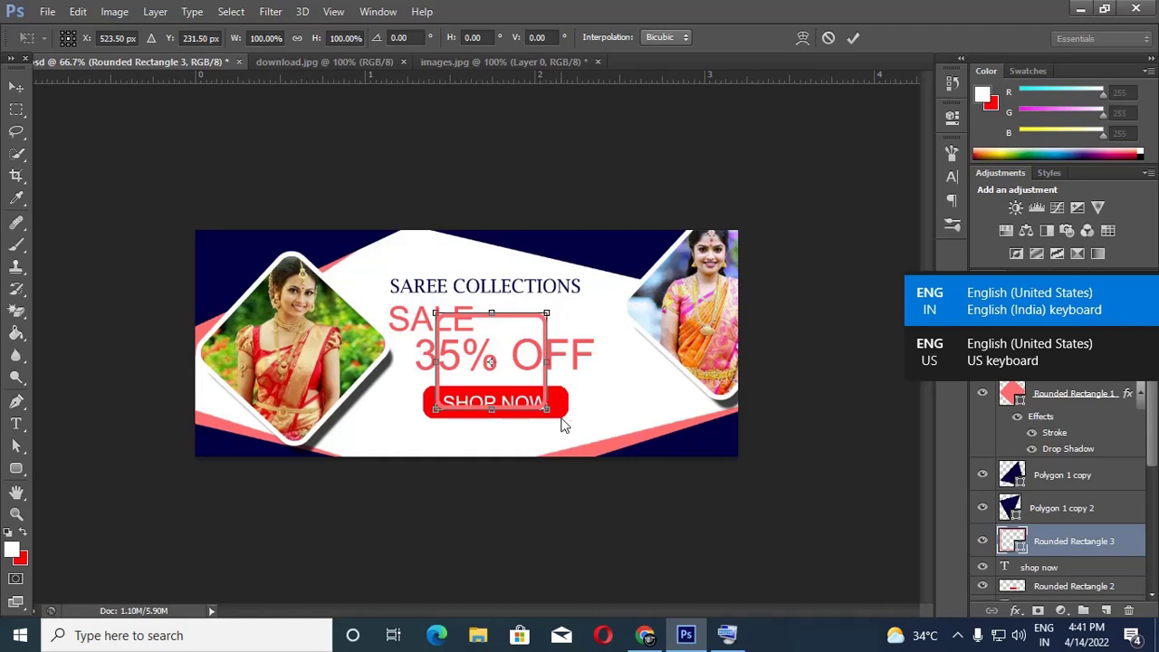
pyautogui.moveTo(558, 326); pyautogui.dragTo(511, 269)
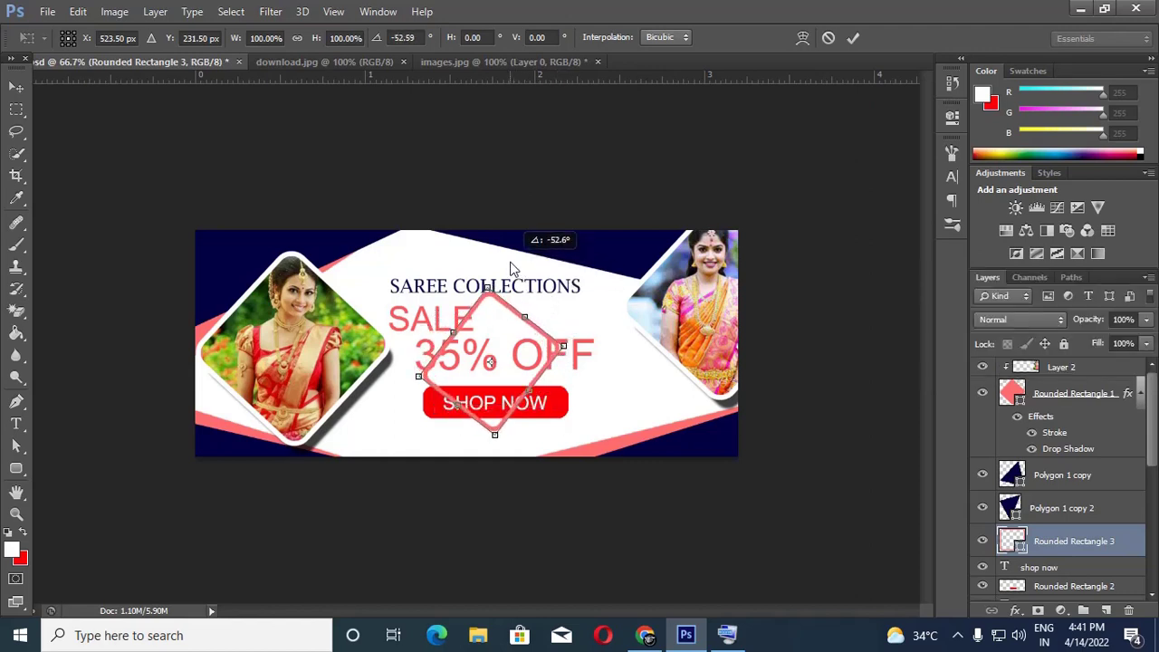
pyautogui.hotkey('alt', 'space')
pyautogui.click(546, 221)
pyautogui.press('Return')
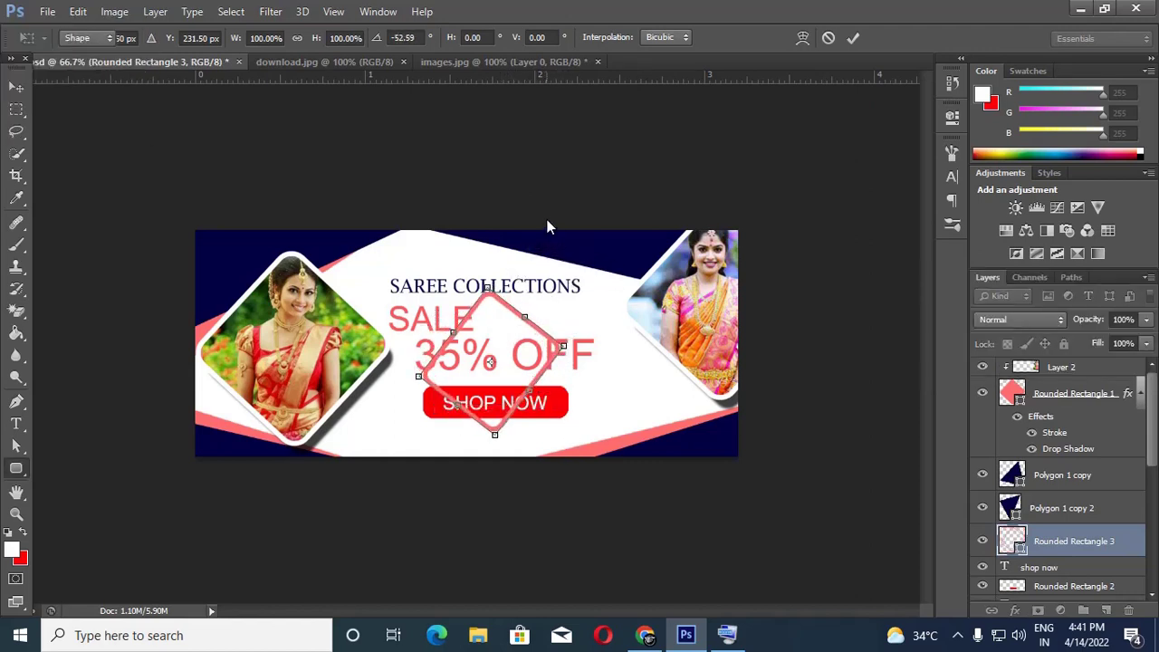
# Reorder the outlined diamond's layer to just above the Background and move the diamond behind the left-hand photo
pyautogui.moveTo(1139, 578); pyautogui.dragTo(1083, 591)
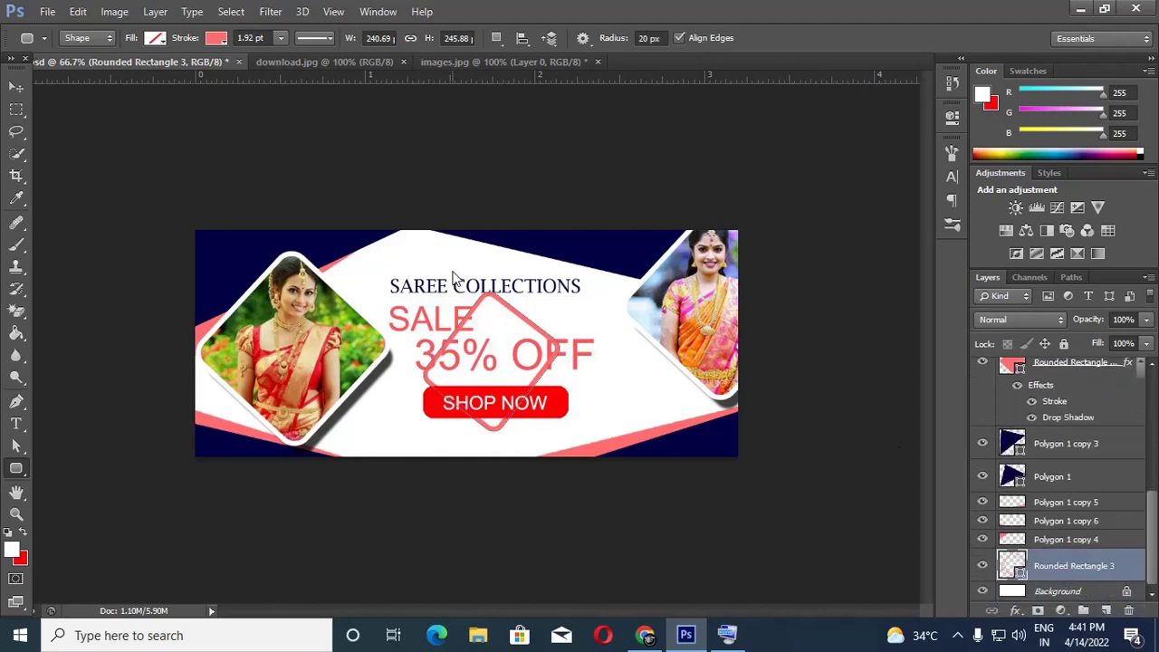
pyautogui.press('v')
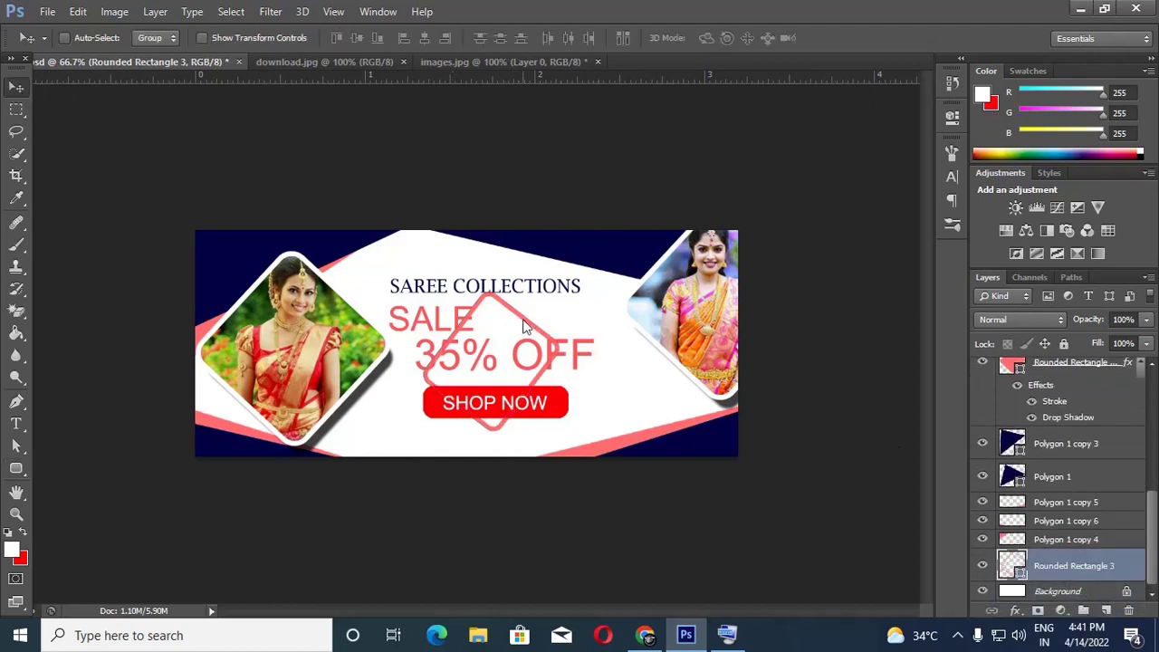
pyautogui.moveTo(510, 328); pyautogui.dragTo(377, 315)
# Select the SALE text and move it to the right, centred above the 35% OFF line
pyautogui.rightClick(466, 319)
pyautogui.click(474, 328)
pyautogui.moveTo(474, 328); pyautogui.dragTo(531, 325)
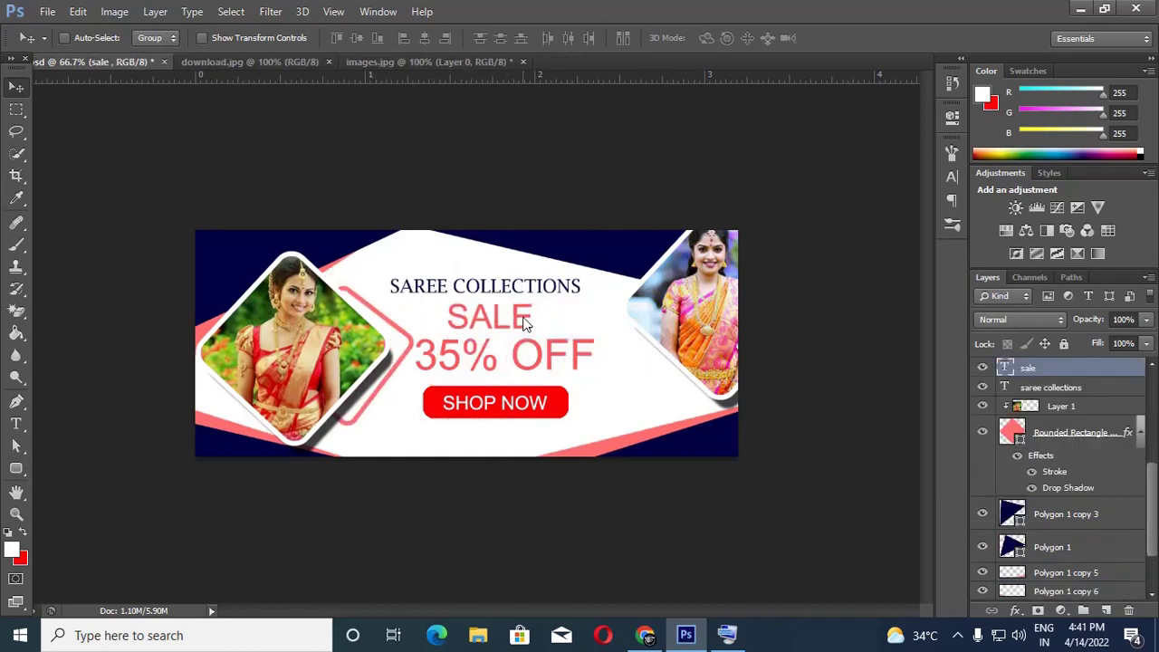
pyautogui.hotkey('ctrl', 't')
pyautogui.press('Return')
# Select the coral diamond outline, scale it to about 120% by 139%, rotate it about 6° and fit it behind the left-hand photo
pyautogui.rightClick(396, 329)
pyautogui.click(413, 338)
pyautogui.hotkey('ctrl', 't')
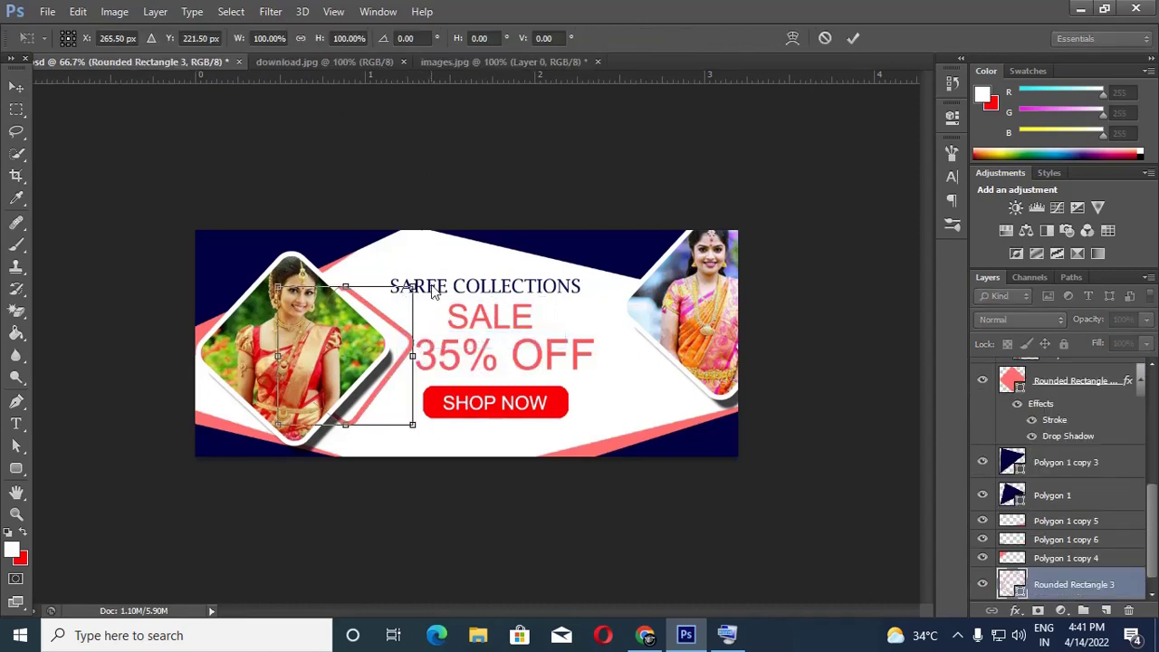
pyautogui.moveTo(413, 287); pyautogui.dragTo(426, 272)
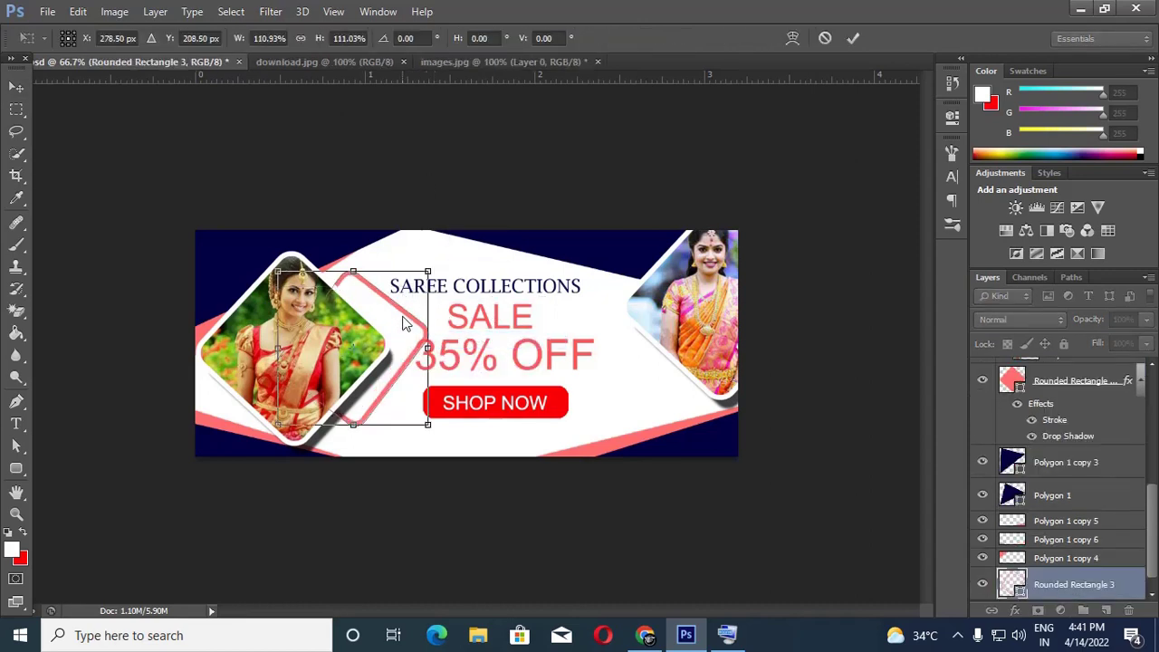
pyautogui.moveTo(404, 324); pyautogui.dragTo(367, 315)
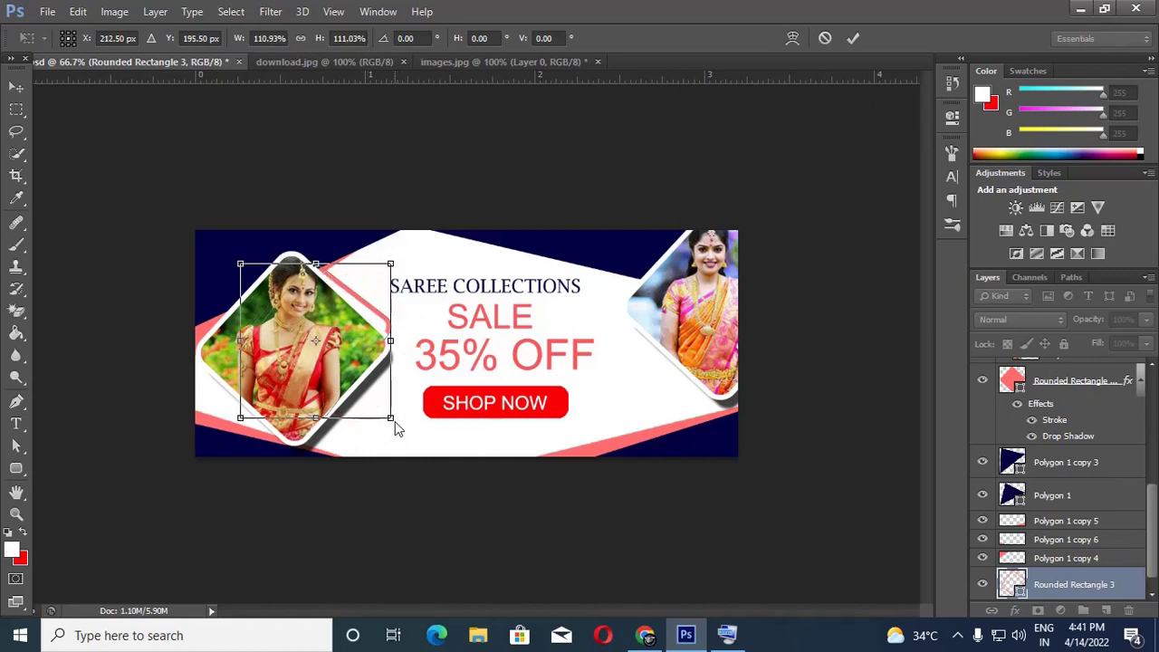
pyautogui.moveTo(395, 418); pyautogui.dragTo(407, 456)
pyautogui.moveTo(430, 261); pyautogui.dragTo(439, 274)
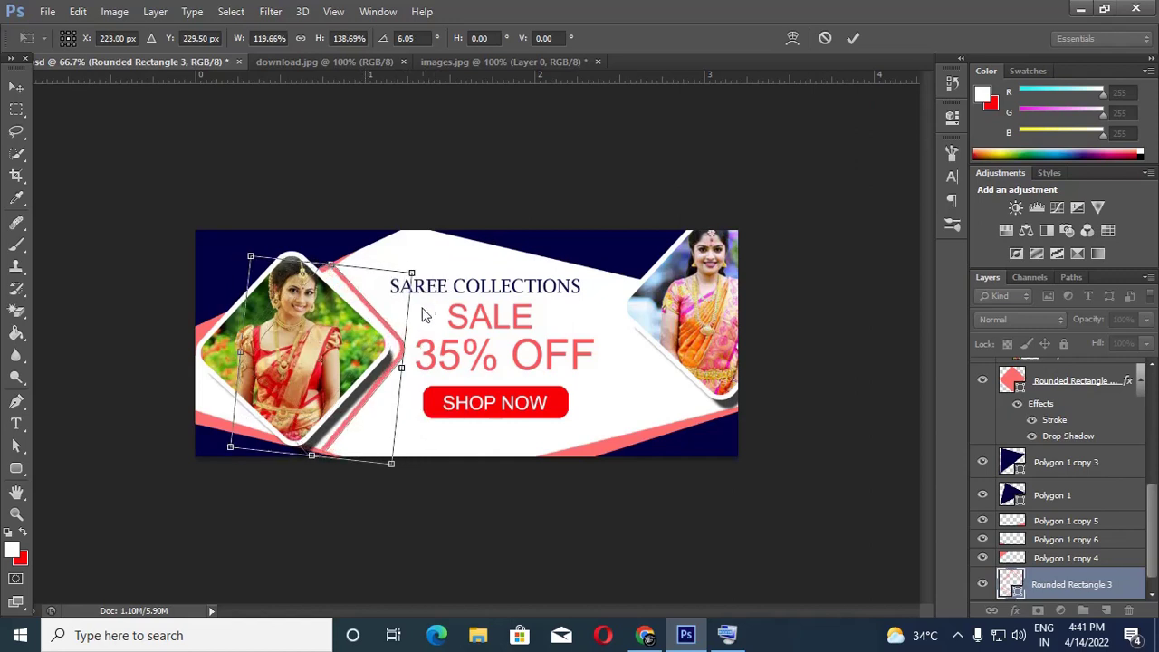
pyautogui.press('Return')
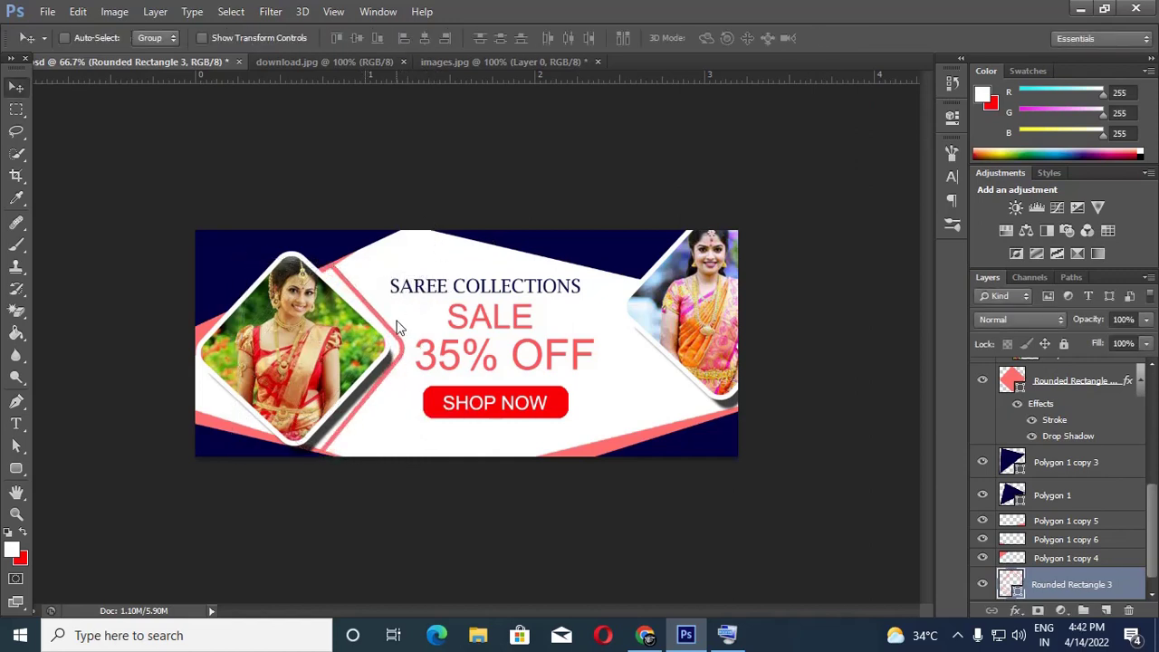
# Move the coral outline toward the right-hand photo, lower its fill to 18% and hide its layer
pyautogui.moveTo(388, 332); pyautogui.dragTo(715, 292)
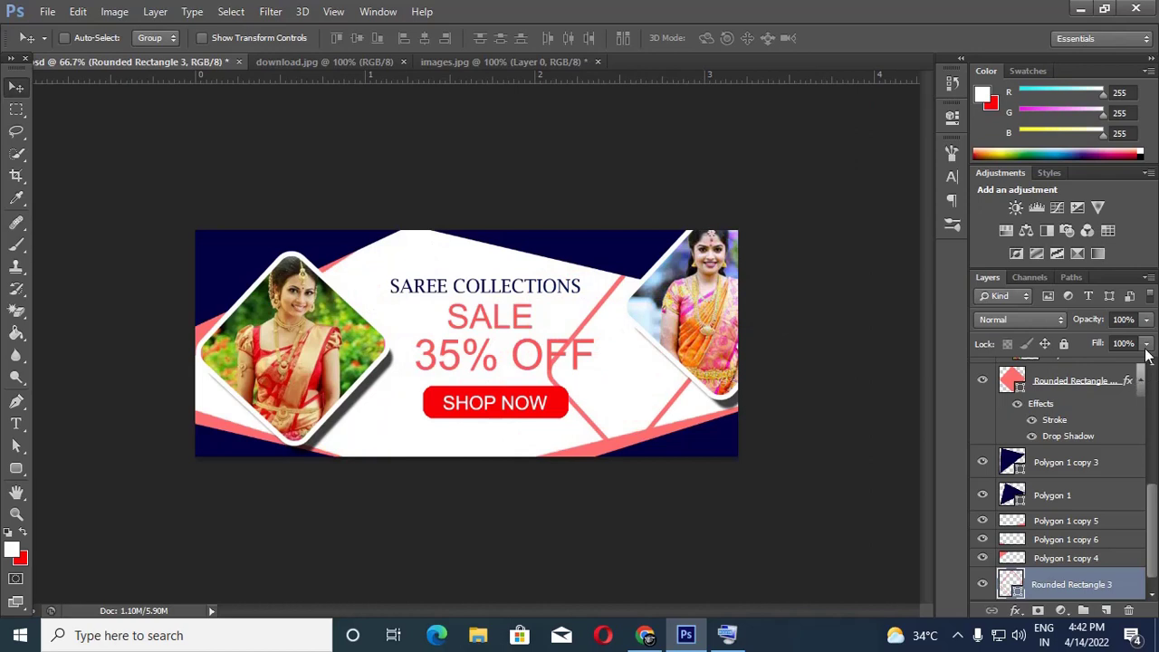
pyautogui.moveTo(1146, 349); pyautogui.dragTo(1076, 358)
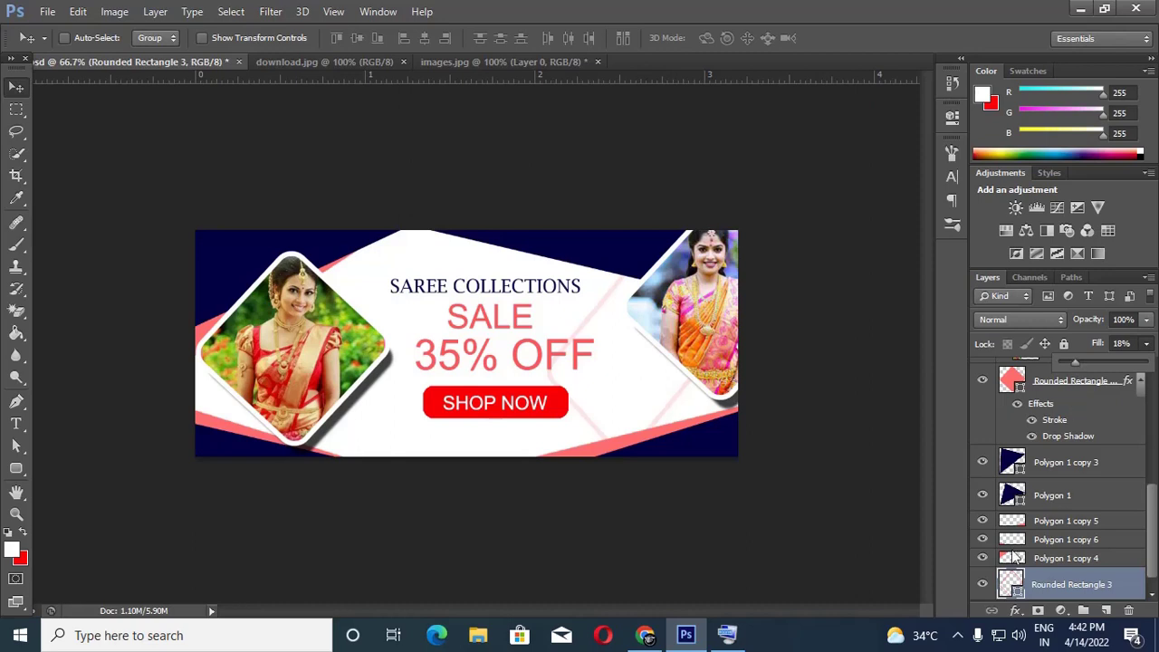
pyautogui.click(978, 587)
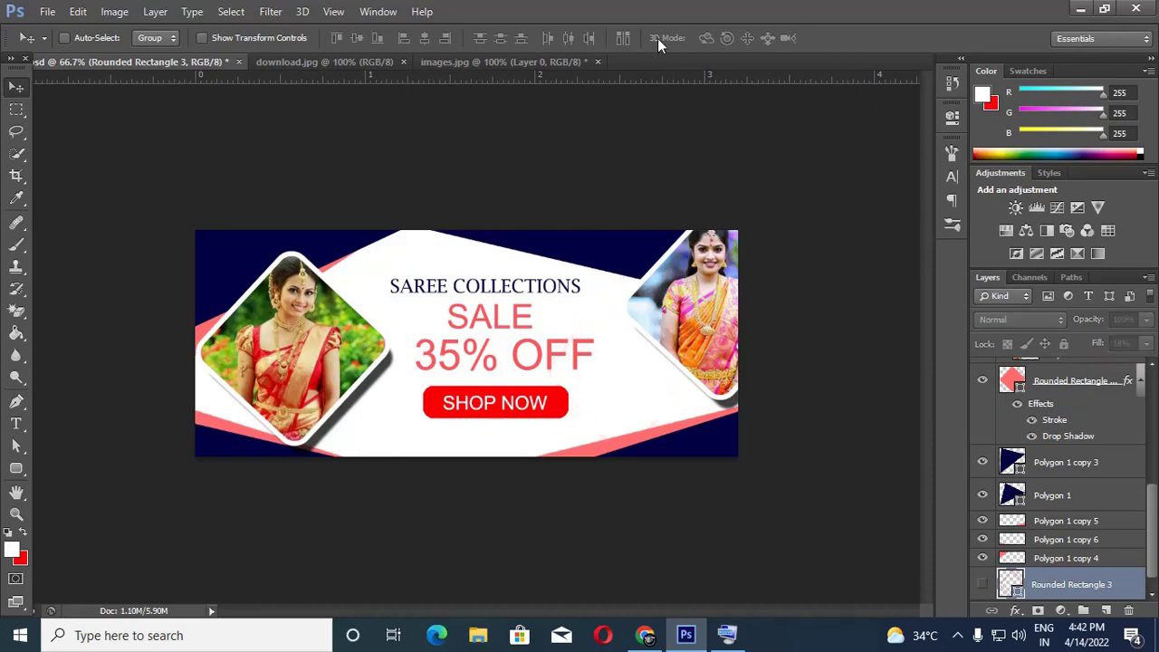
# Switch to Illustrator, clear the on-screen keyboard away and start opening a file from This PC
pyautogui.click(1080, 8)
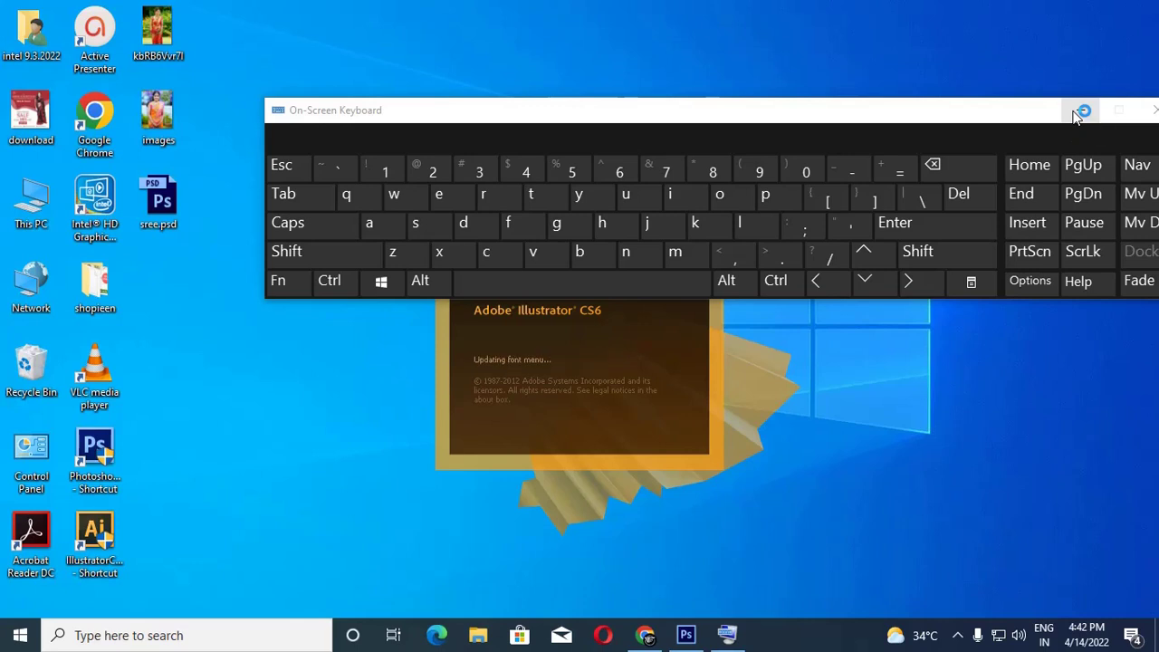
pyautogui.click(1077, 116)
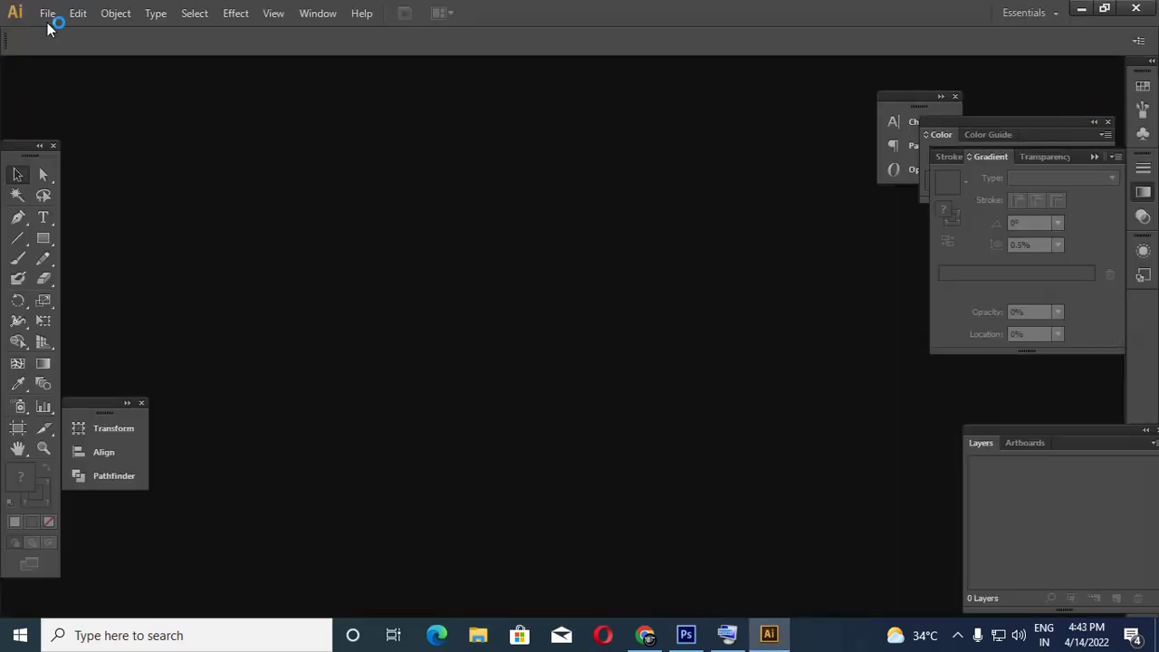
pyautogui.click(47, 14)
pyautogui.click(63, 70)
pyautogui.click(55, 145)
pyautogui.click(48, 185)
pyautogui.click(57, 239)
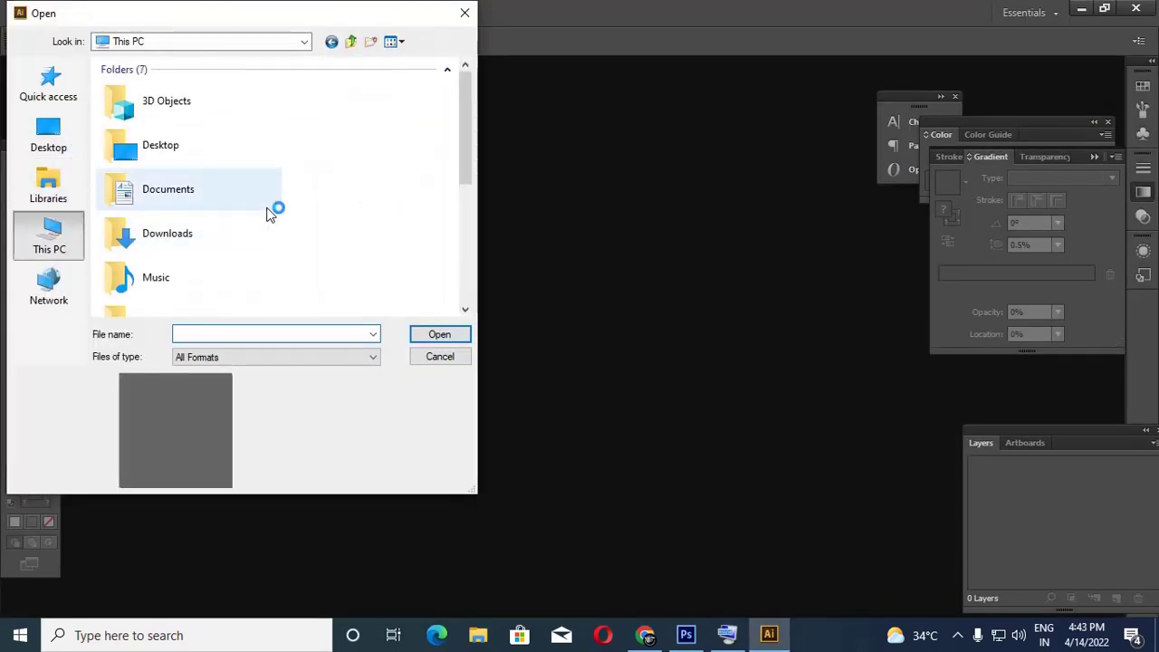
# Find the my files folder on drive E: and open the Elements (1) Illustrator file
pyautogui.scroll(-5, 272, 207)
pyautogui.click(65, 246)
pyautogui.scroll(-5, 259, 207)
pyautogui.doubleClick(241, 234)
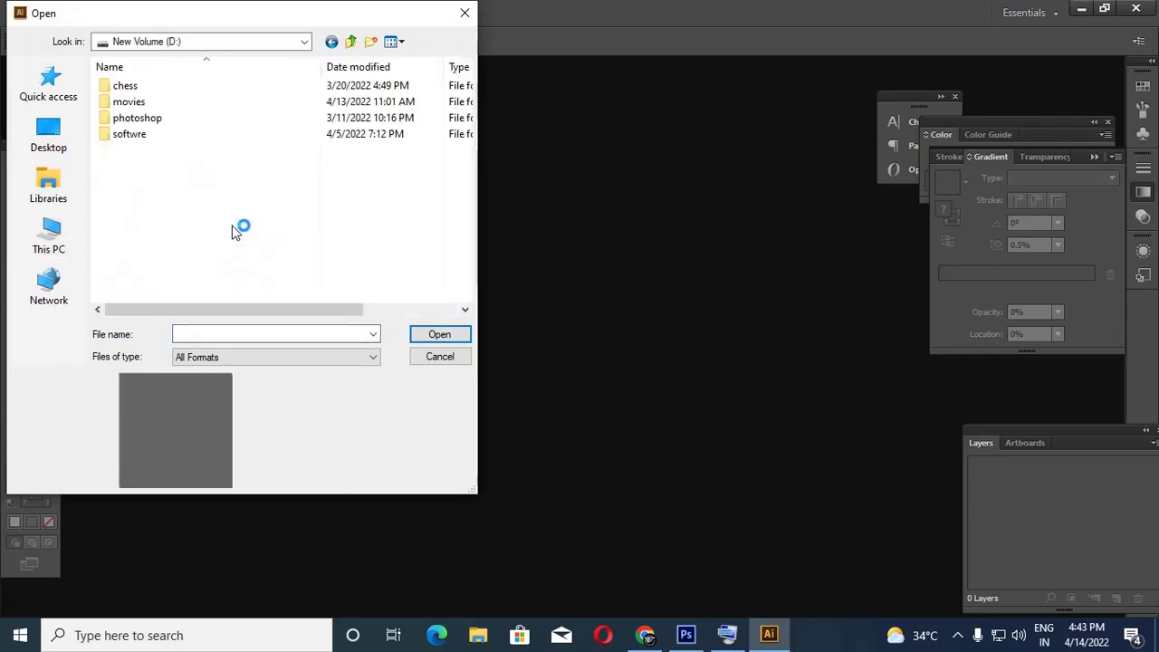
pyautogui.click(49, 237)
pyautogui.scroll(-2, 262, 237)
pyautogui.doubleClick(233, 238)
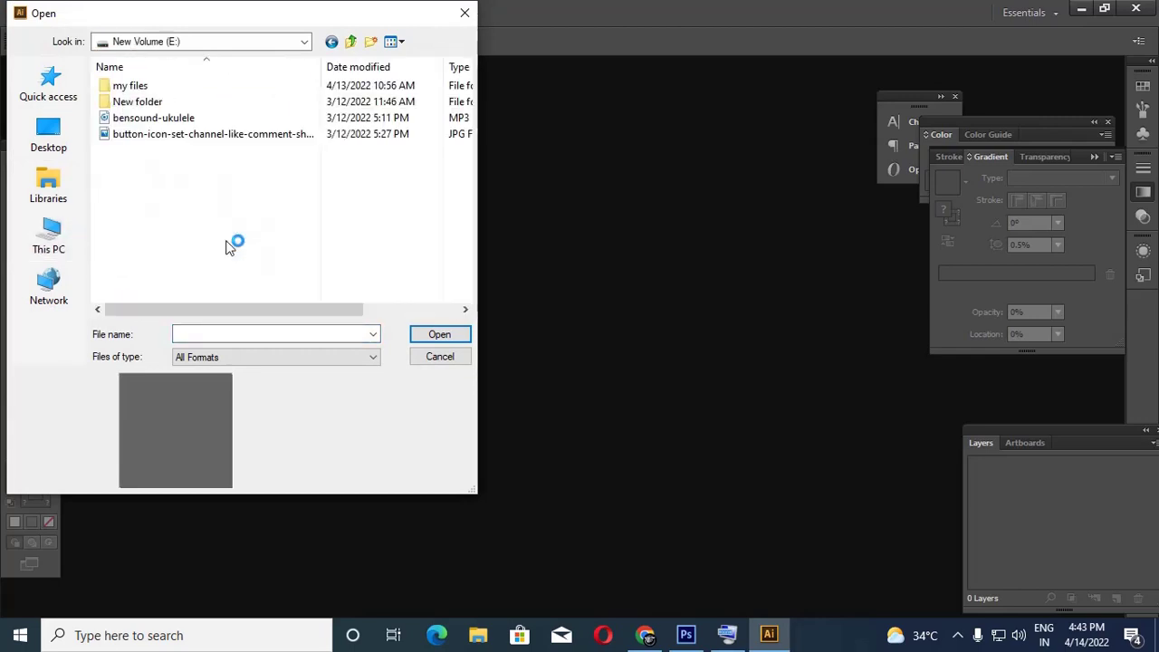
pyautogui.doubleClick(163, 86)
pyautogui.click(433, 231)
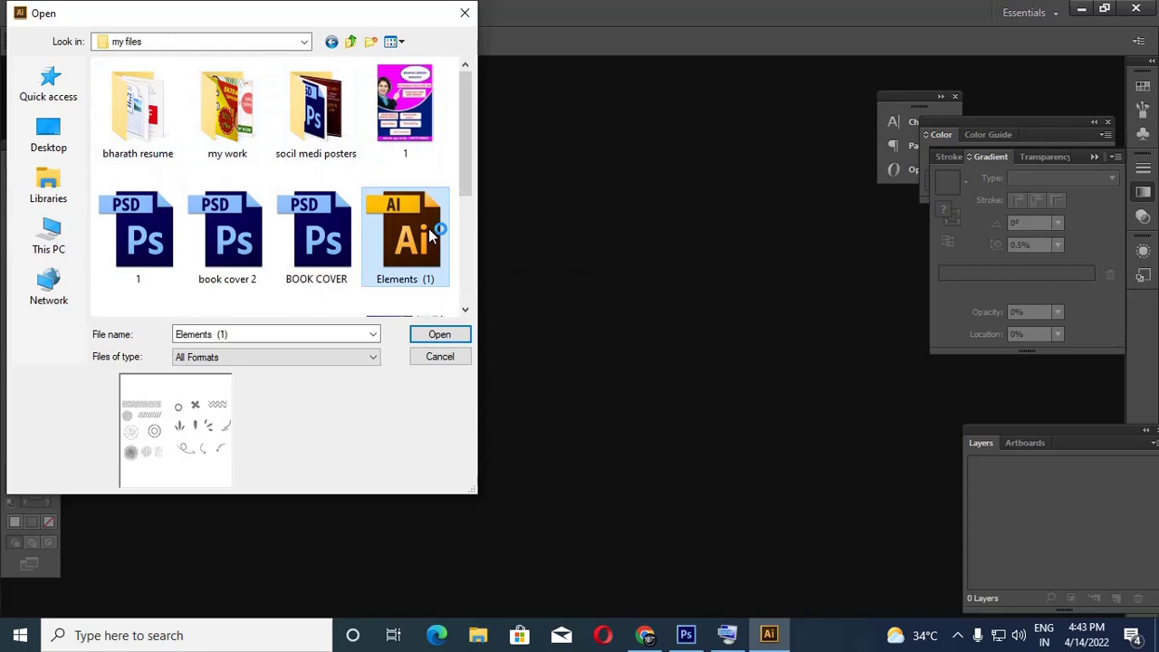
pyautogui.click(440, 335)
pyautogui.click(669, 339)
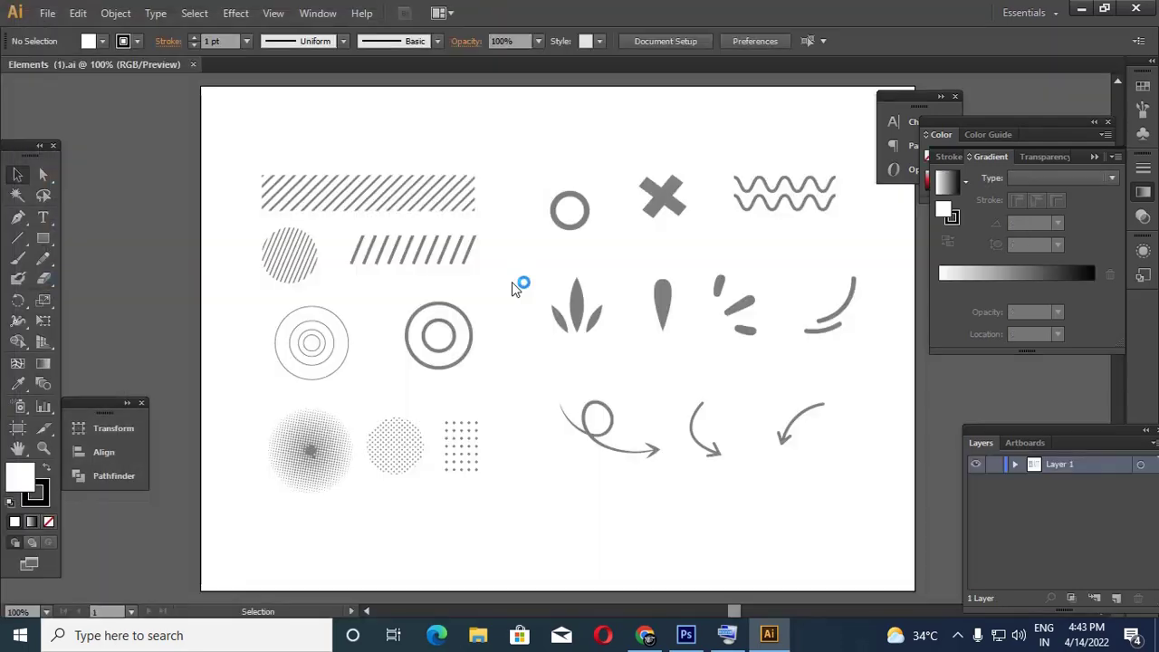
# Switch to Photoshop to check the banner, and return to the elements file in Illustrator
pyautogui.click(688, 637)
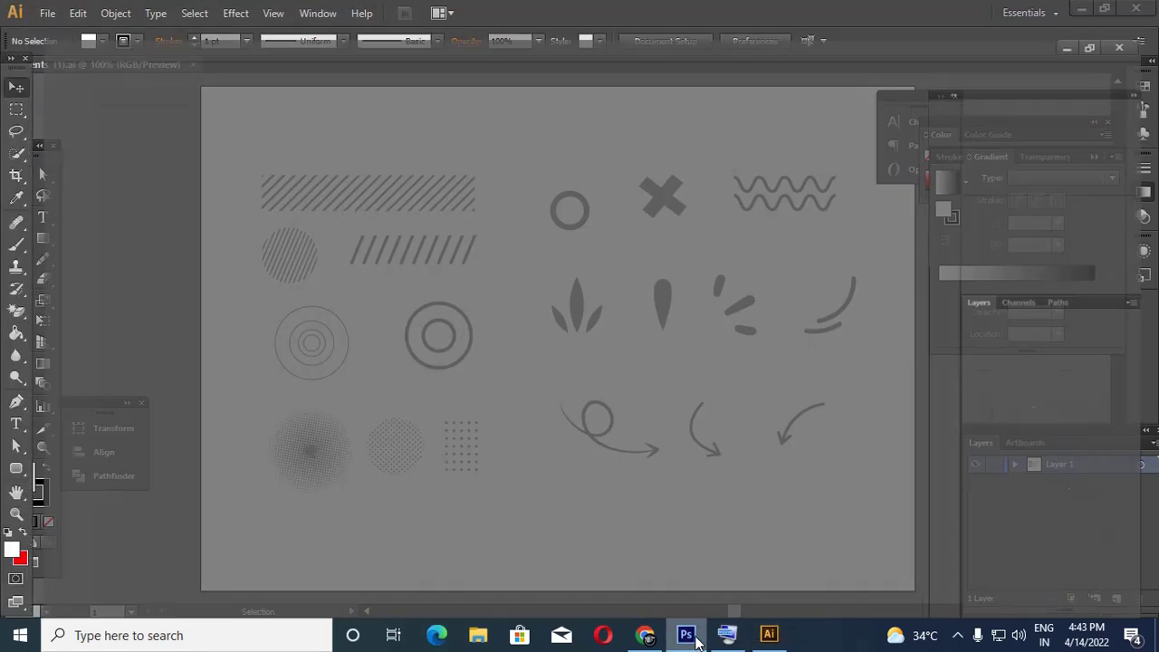
pyautogui.click(690, 638)
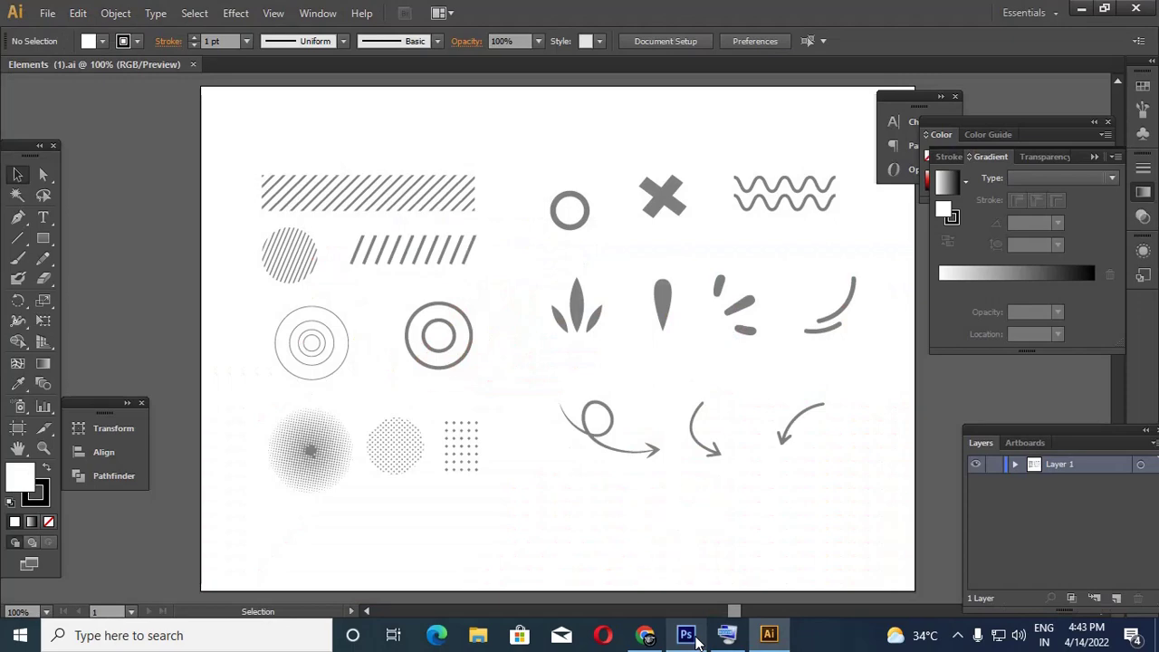
pyautogui.click(695, 641)
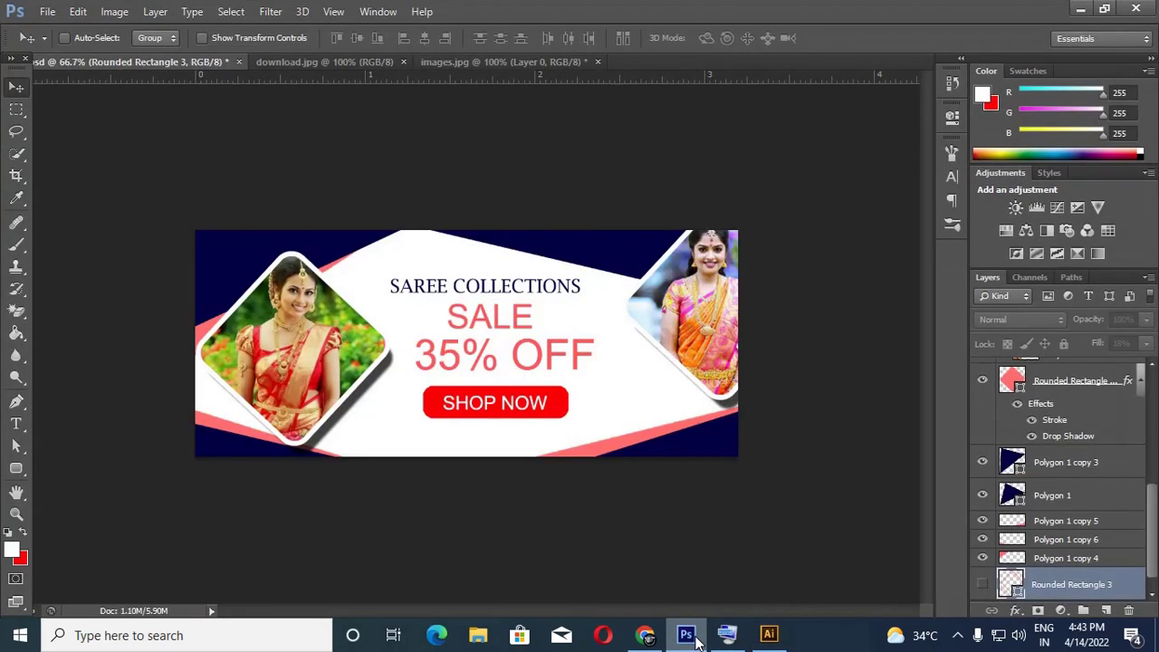
pyautogui.click(696, 642)
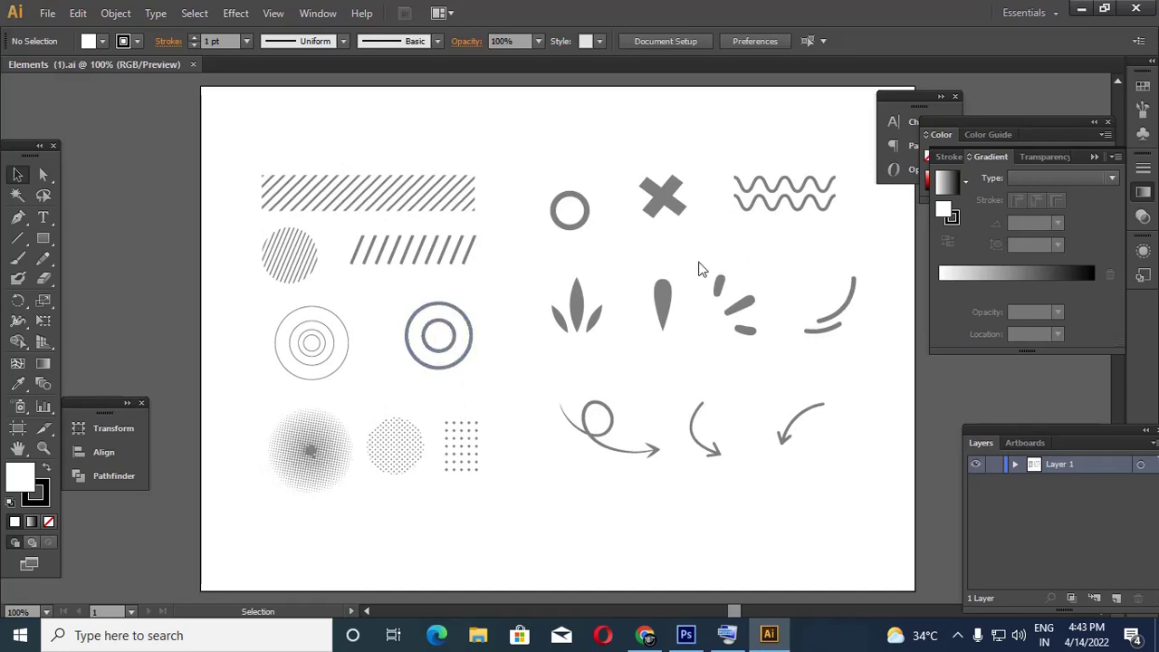
# Isolate the clip group containing the three short dashes and choose a coral fill colour
pyautogui.doubleClick(745, 330)
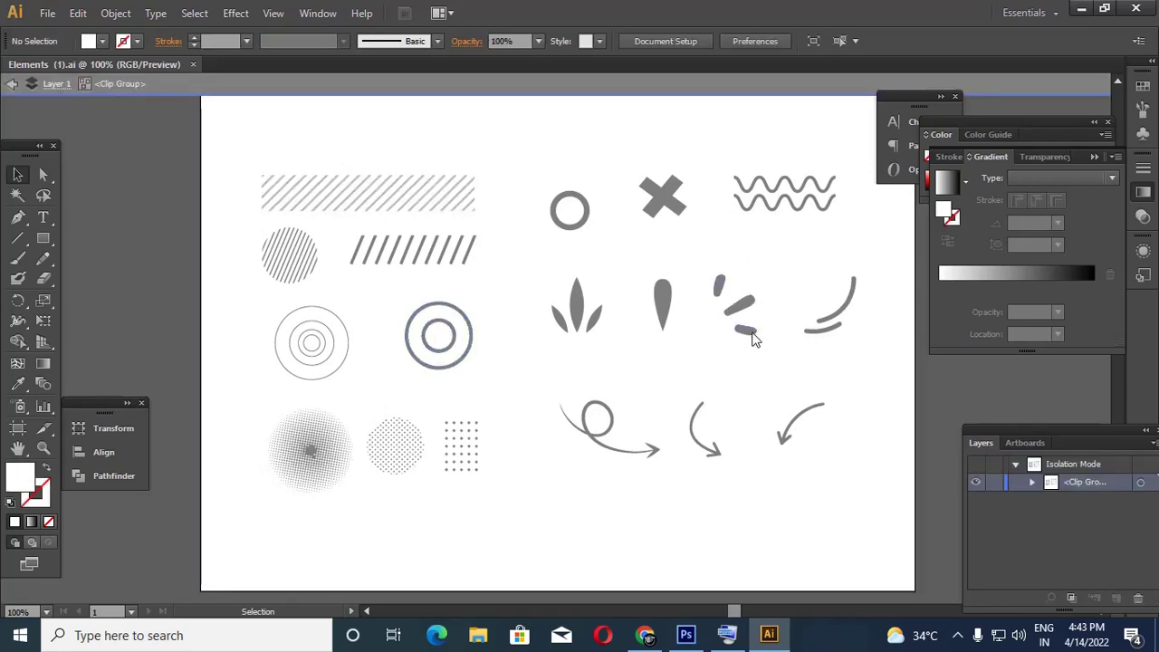
pyautogui.doubleClick(30, 474)
pyautogui.moveTo(599, 259); pyautogui.dragTo(598, 209)
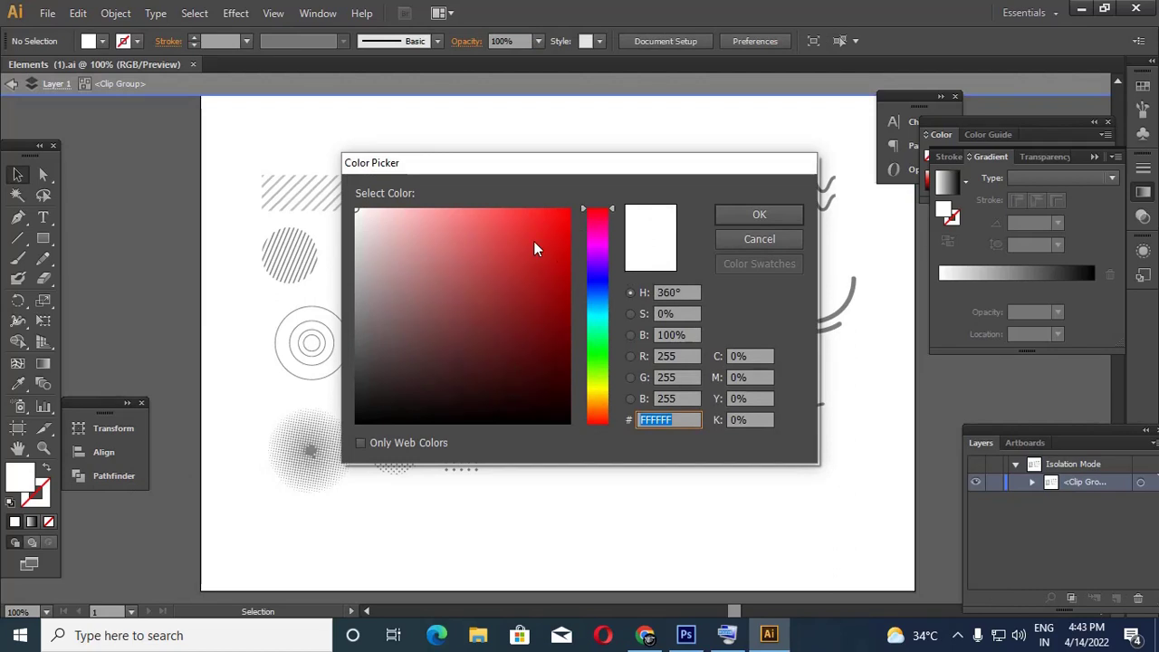
pyautogui.click(480, 220)
pyautogui.click(759, 215)
# Select the three short dashes, fill them with a pinkish red and deselect them
pyautogui.click(736, 297)
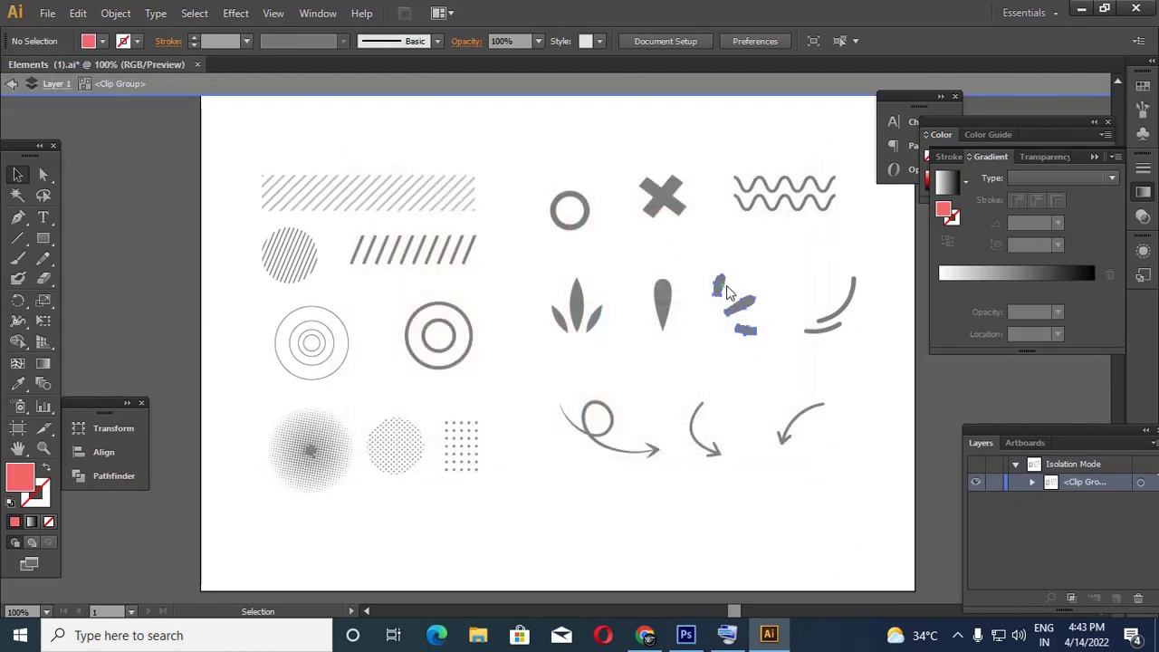
pyautogui.doubleClick(31, 477)
pyautogui.moveTo(536, 210); pyautogui.dragTo(515, 214)
pyautogui.click(729, 215)
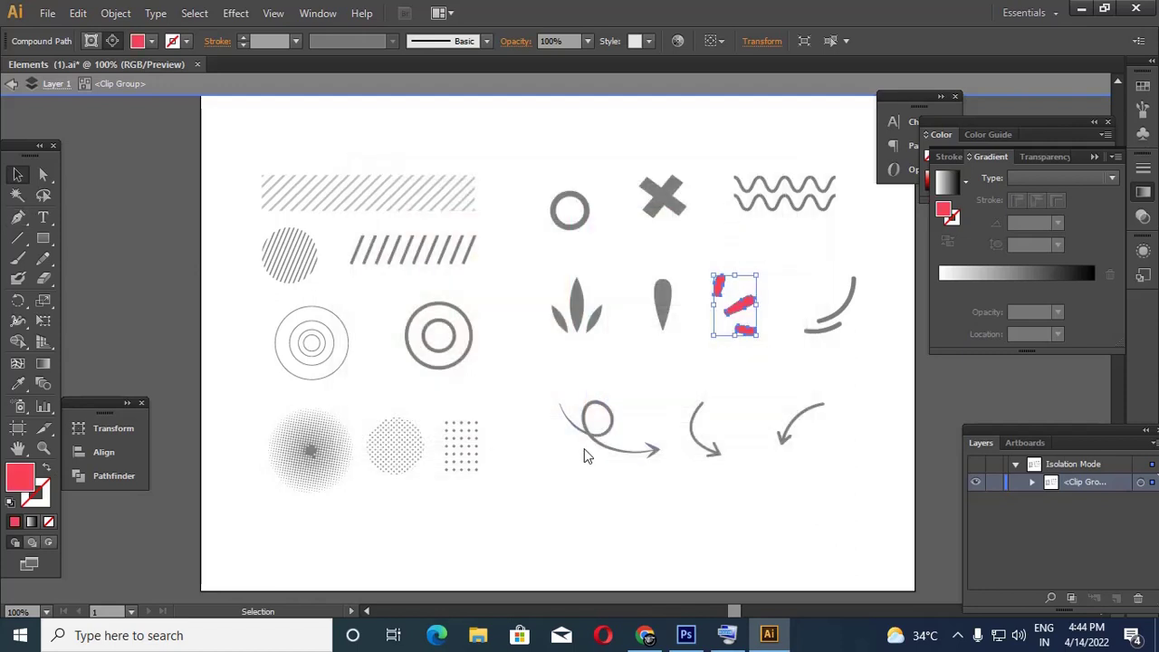
pyautogui.click(613, 515)
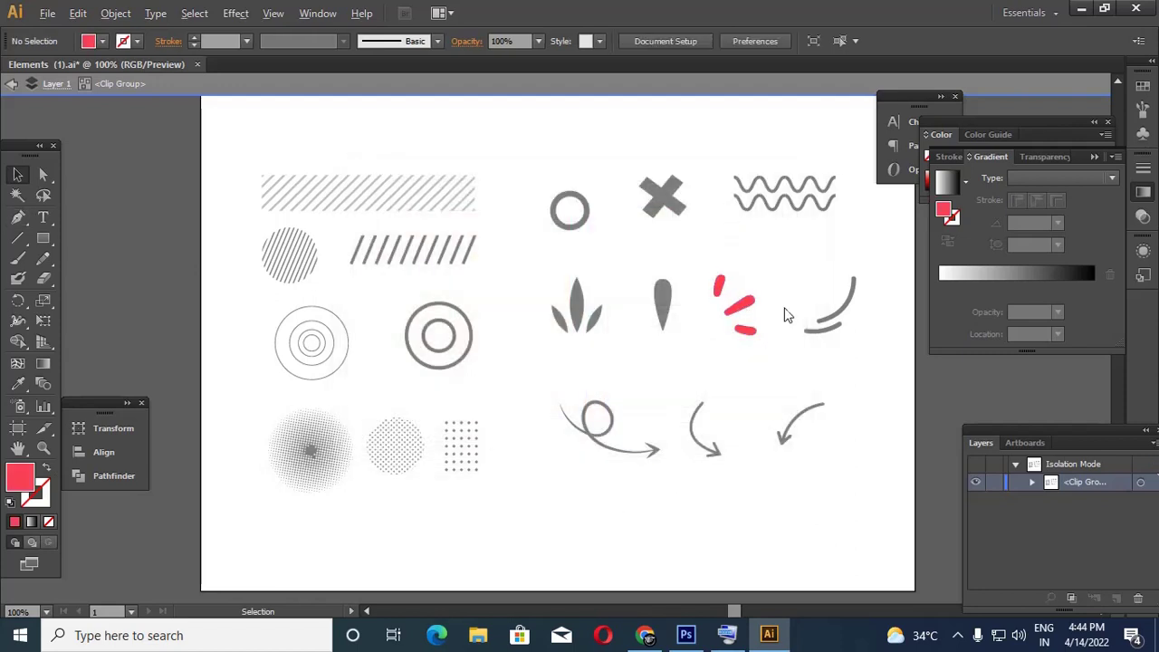
# Bring the three red dashes into the Photoshop banner and scale them down beside the start of the SAREE COLLECTIONS heading
pyautogui.click(740, 303)
pyautogui.scroll(-1, 589, 562)
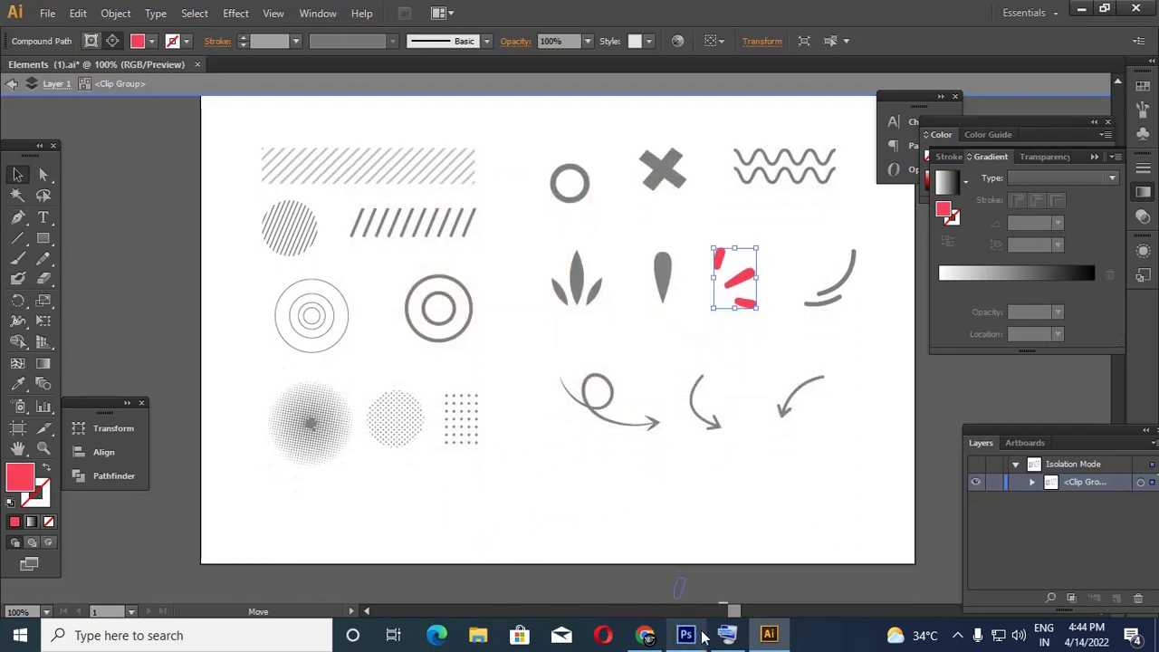
pyautogui.click(702, 634)
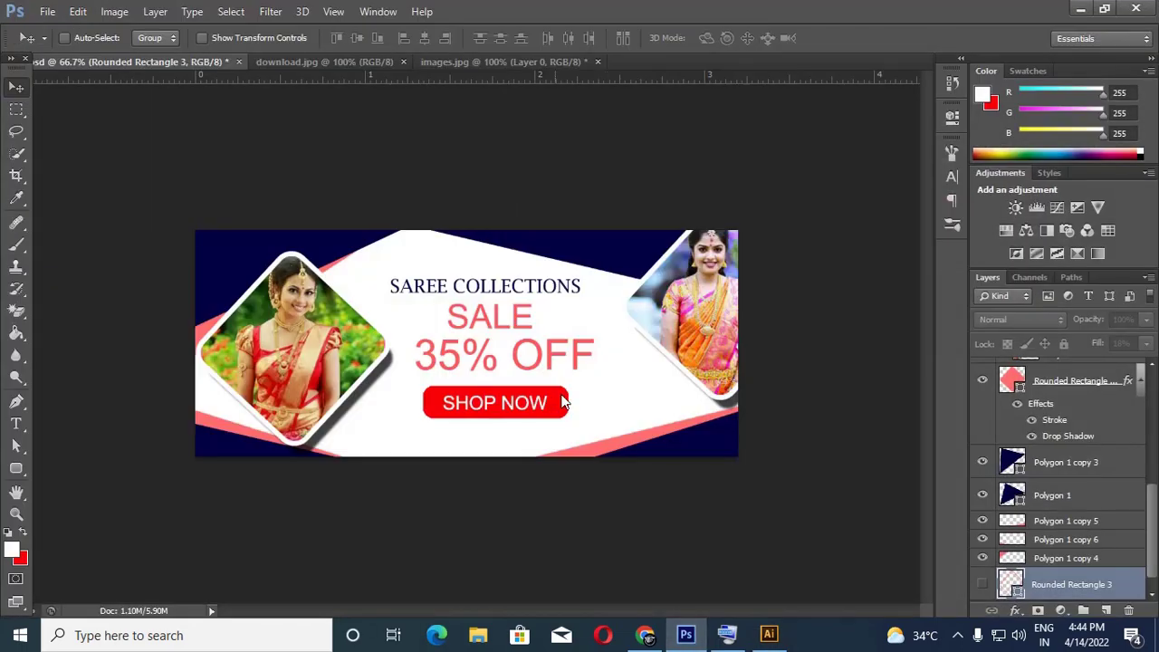
pyautogui.hotkey('ctrl', 'v')
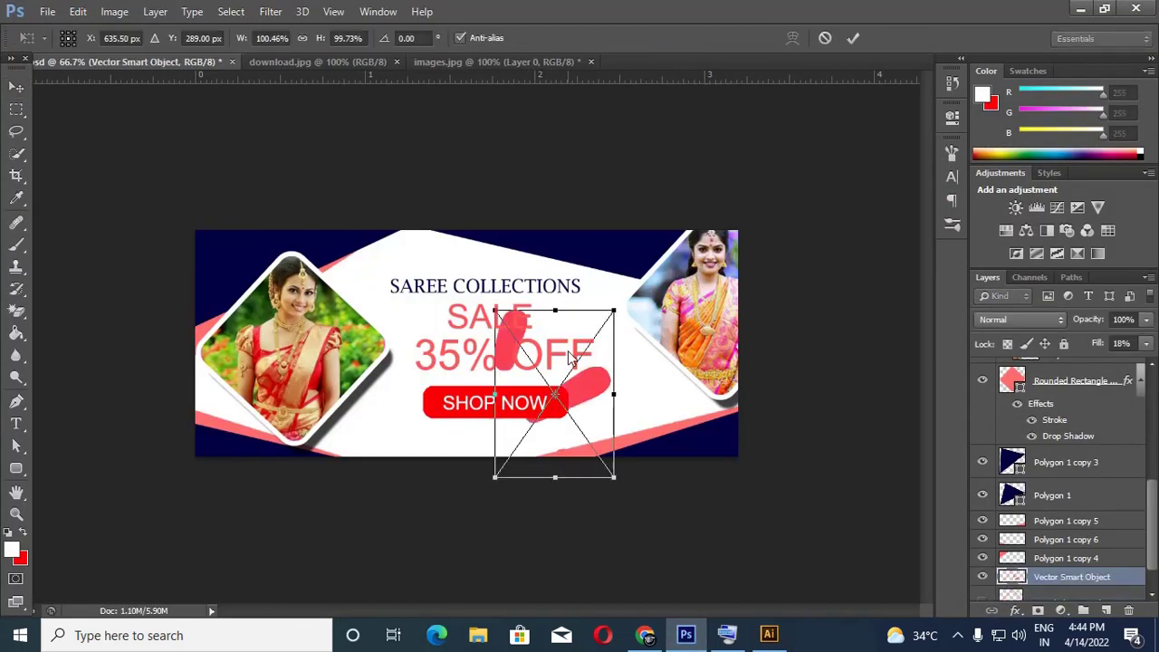
pyautogui.moveTo(506, 346); pyautogui.dragTo(382, 276)
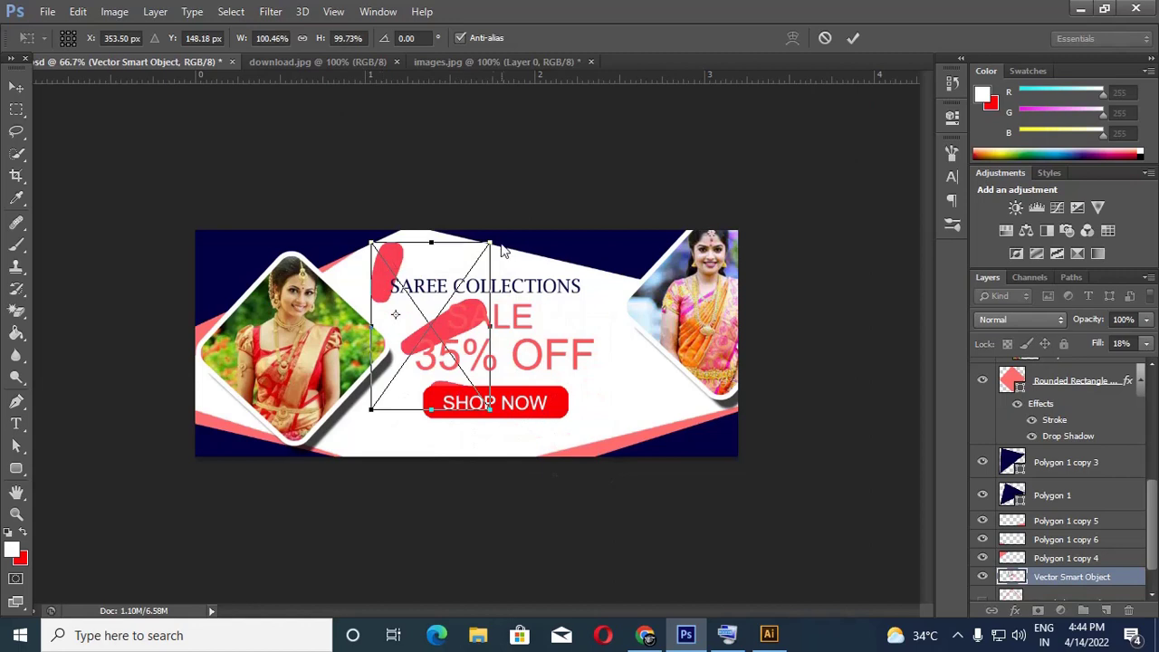
pyautogui.moveTo(492, 243); pyautogui.dragTo(378, 308)
pyautogui.press('Return')
# Shift the SAREE COLLECTIONS heading slightly right, adjust the three dashes in front of it and save the banner
pyautogui.moveTo(568, 287); pyautogui.dragTo(589, 292)
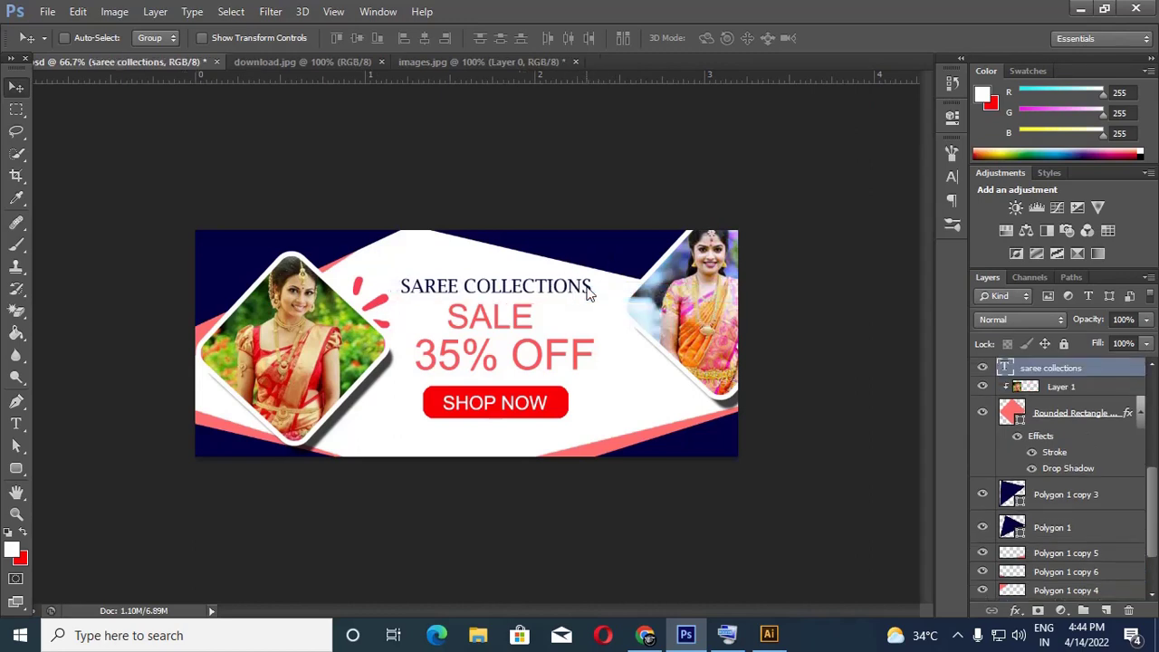
pyautogui.hotkey('ctrl', 's')
pyautogui.moveTo(387, 299)
pyautogui.mouseDown()
pyautogui.moveTo(395, 309)
pyautogui.moveTo(377, 295)
pyautogui.mouseUp()
pyautogui.rightClick(373, 304)
pyautogui.click(377, 309)
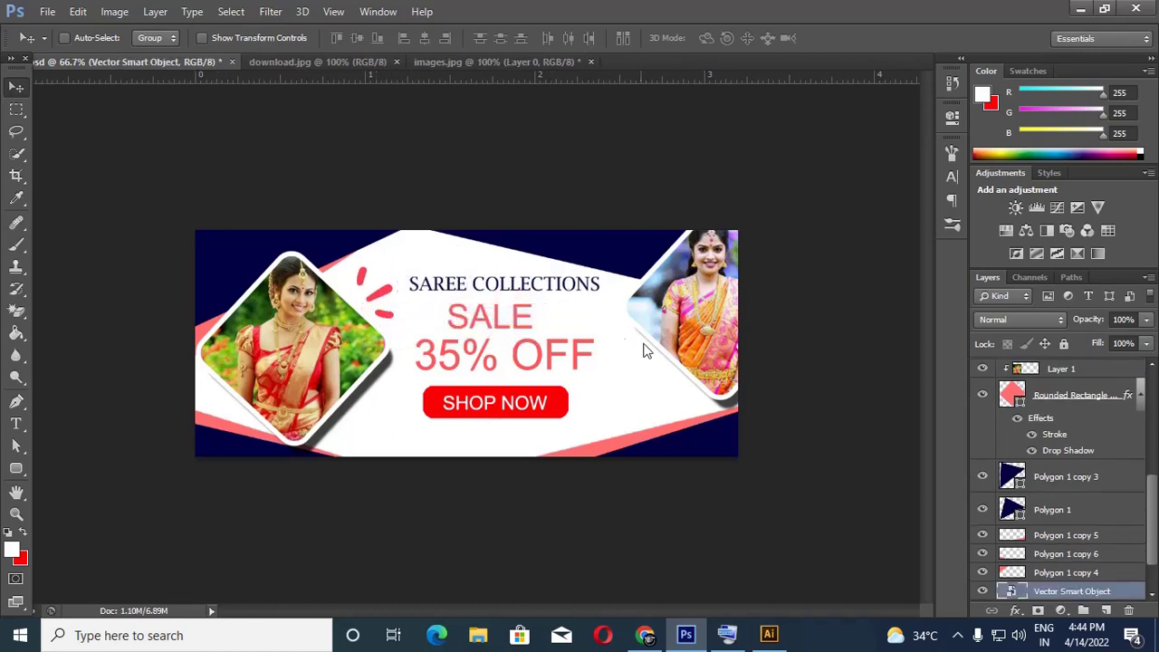
pyautogui.hotkey('ctrl', 's')
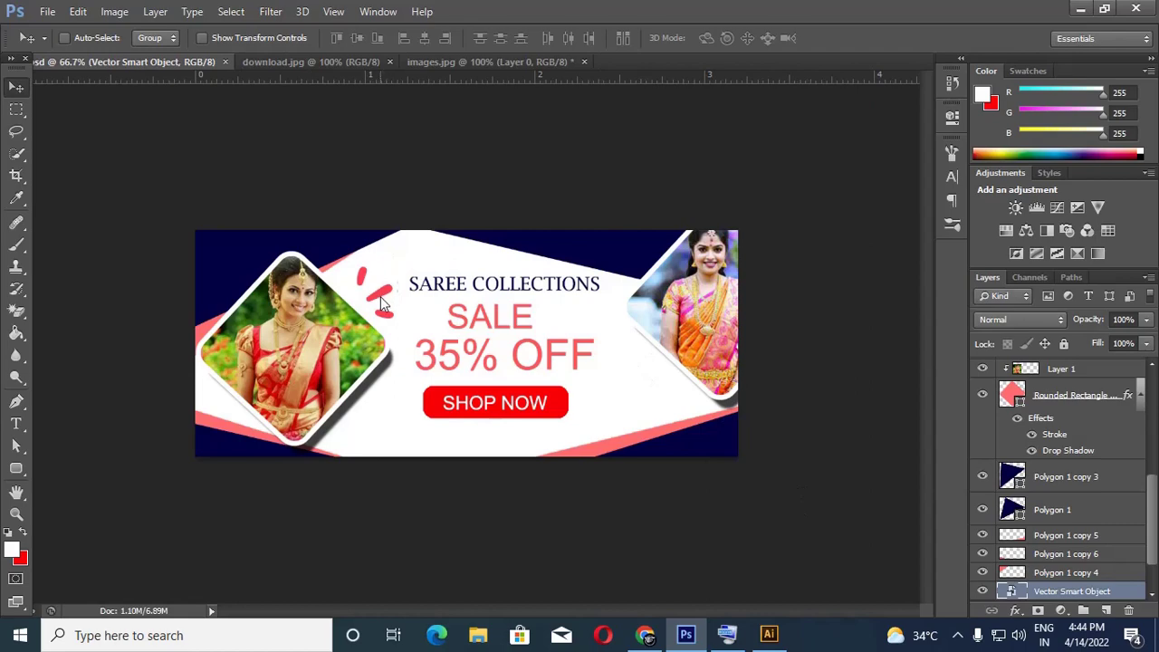
# Fill the middle curved arrow with the dashes' pinkish red in Illustrator and bring it into the Photoshop banner
pyautogui.click(769, 635)
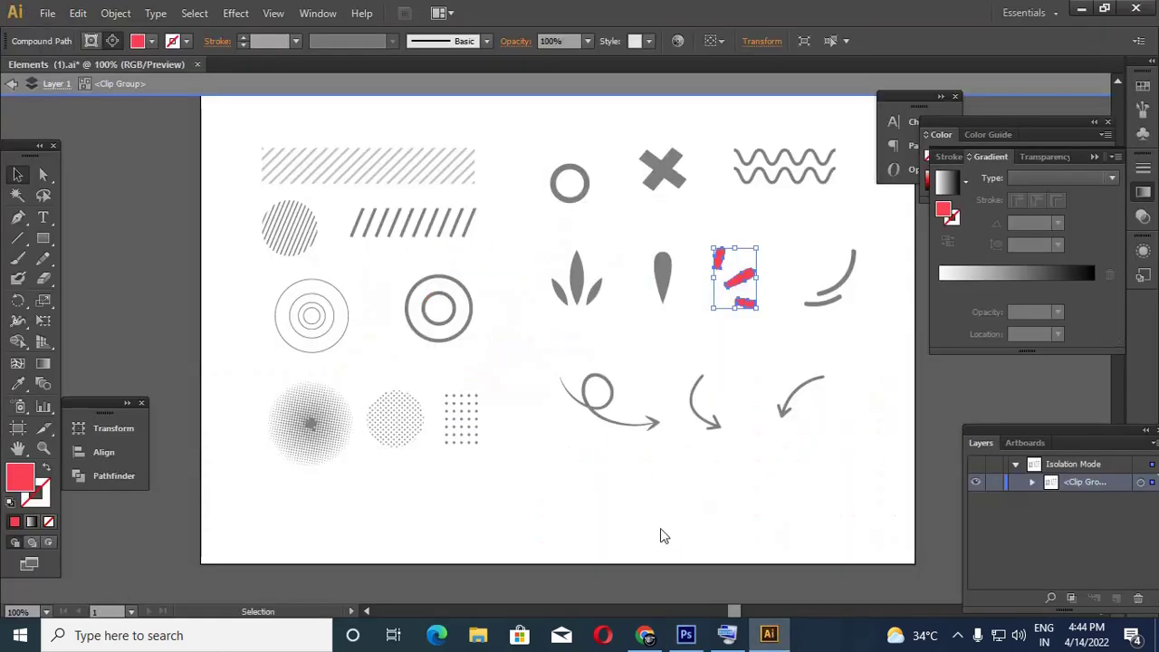
pyautogui.click(736, 341)
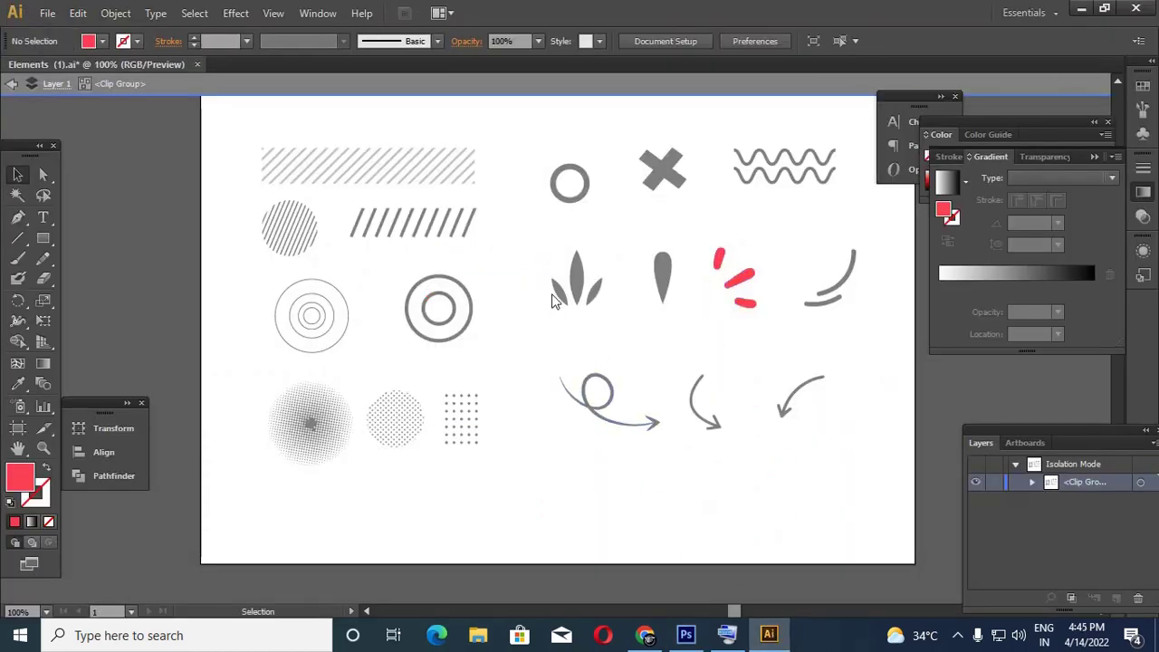
pyautogui.click(707, 415)
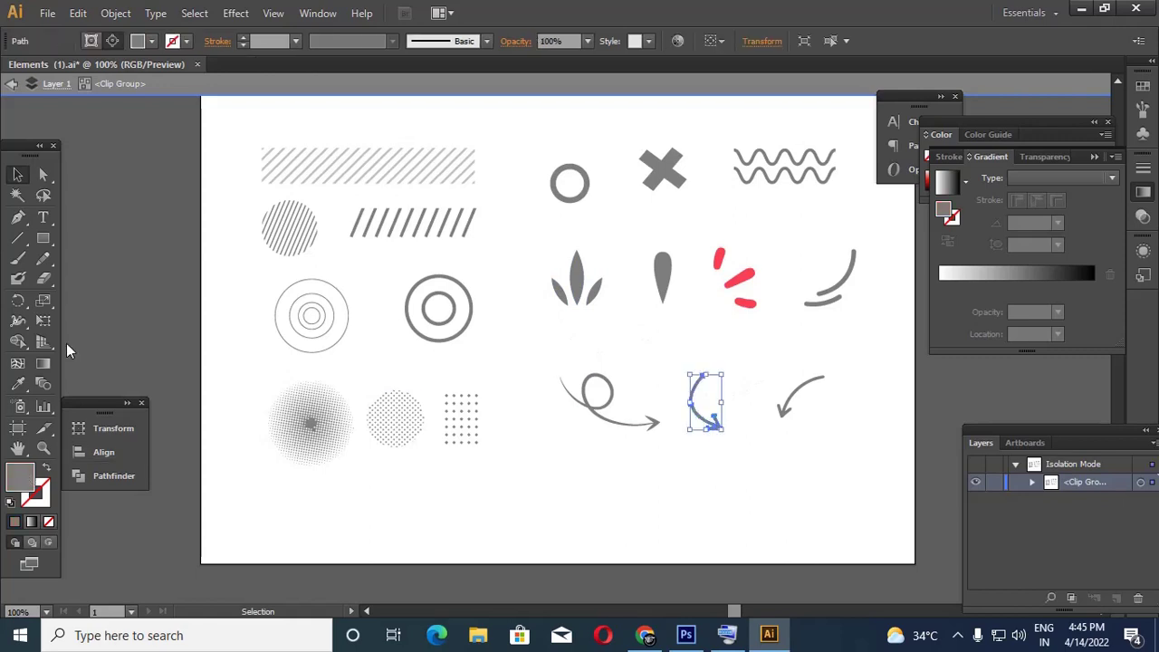
pyautogui.click(15, 388)
pyautogui.press('v')
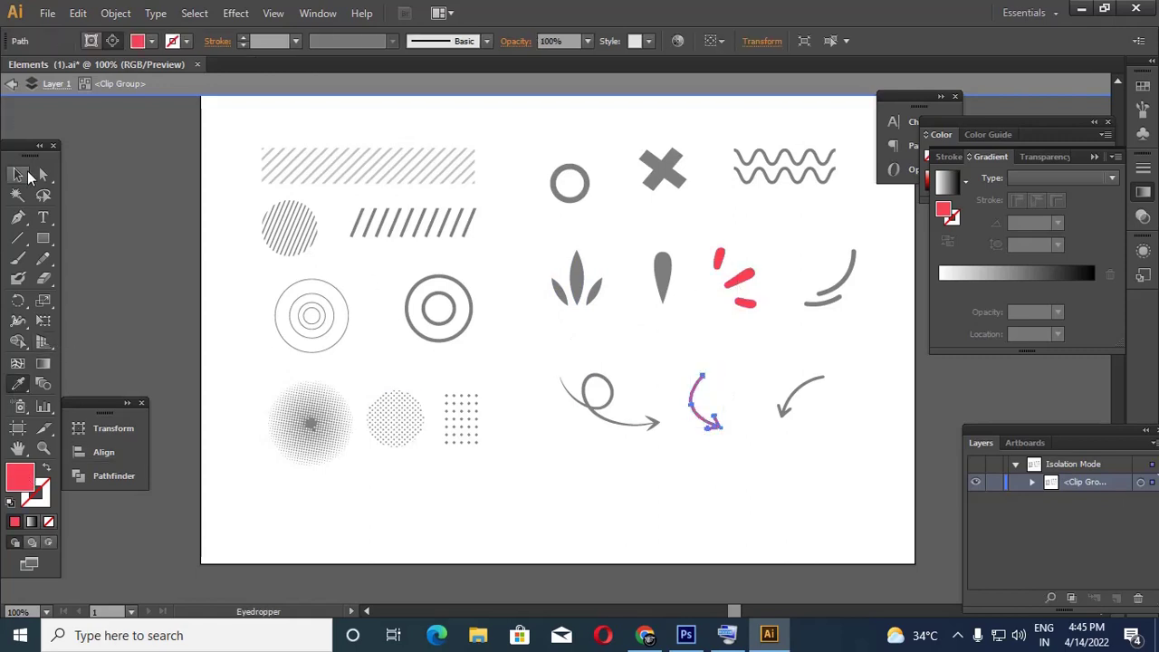
pyautogui.moveTo(713, 431); pyautogui.dragTo(626, 405)
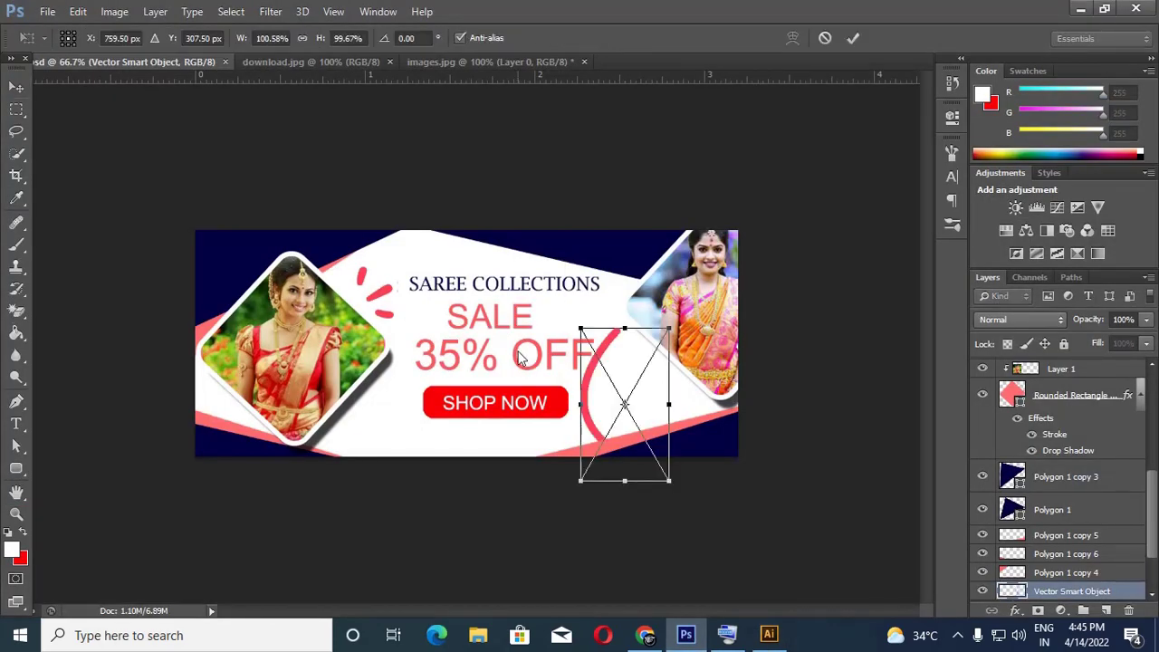
# Flip the curved arrow horizontally, shrink it to about 41% and tilt it so it curves from the heading towards 35% OFF
pyautogui.moveTo(597, 426); pyautogui.dragTo(586, 371)
pyautogui.rightClick(584, 373)
pyautogui.click(667, 341)
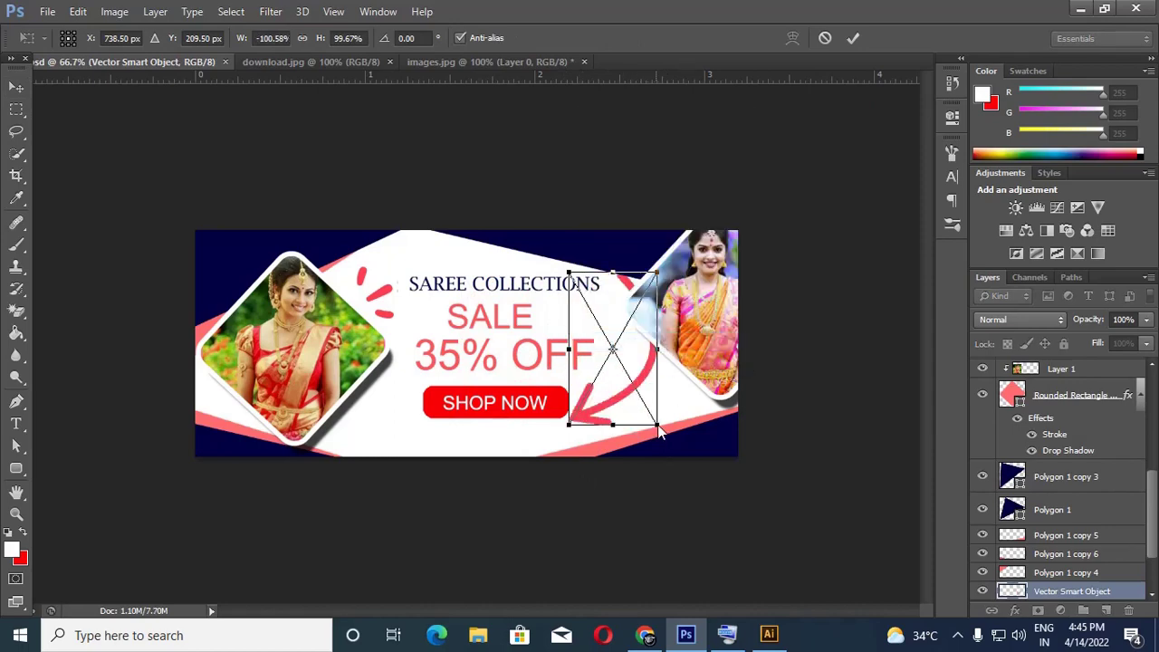
pyautogui.moveTo(661, 429); pyautogui.dragTo(615, 330)
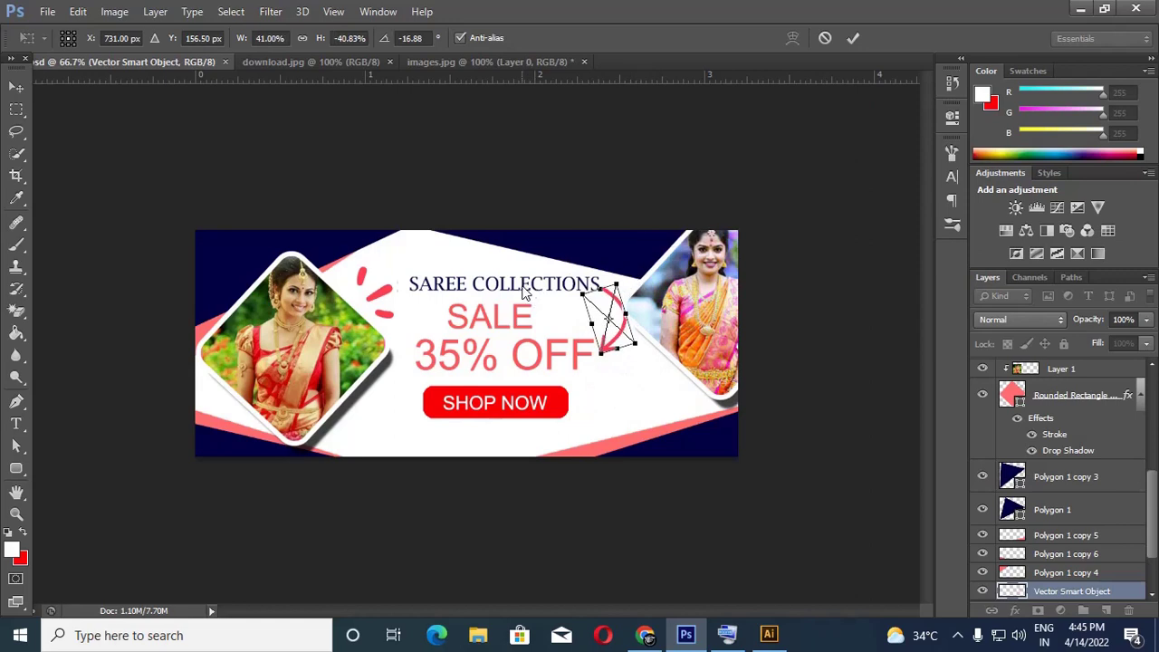
pyautogui.press('Return')
# Move the SAREE COLLECTIONS heading back to the left and shift the curved arrow closer to the text
pyautogui.moveTo(548, 286); pyautogui.dragTo(538, 295)
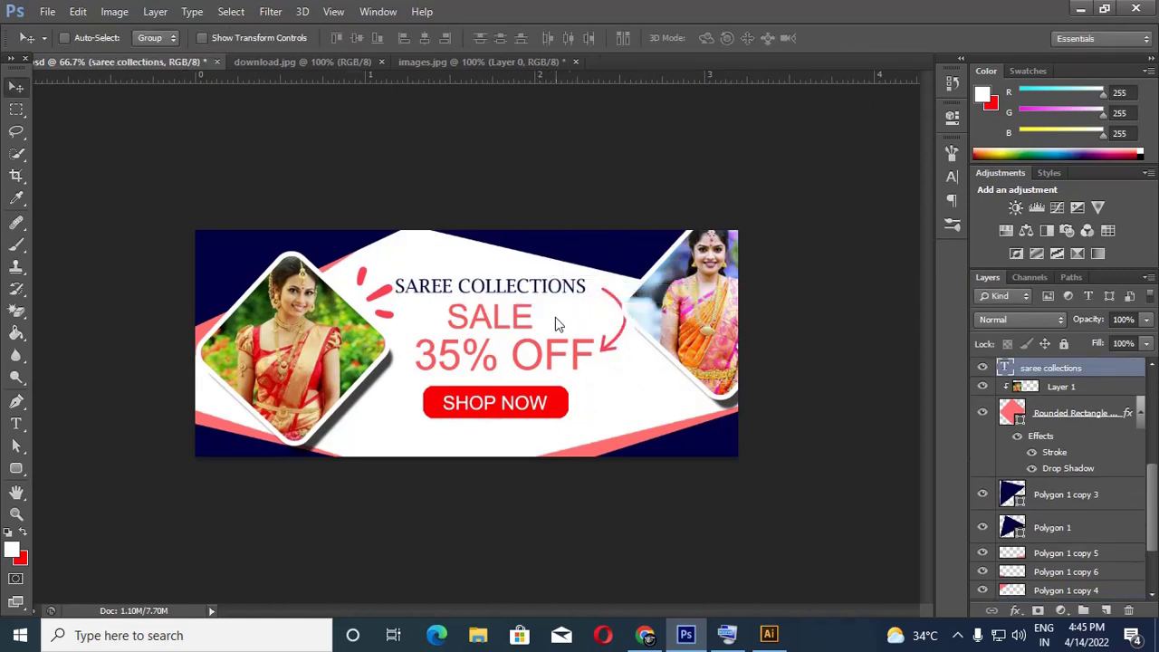
pyautogui.rightClick(609, 292)
pyautogui.rightClick(609, 352)
pyautogui.click(625, 361)
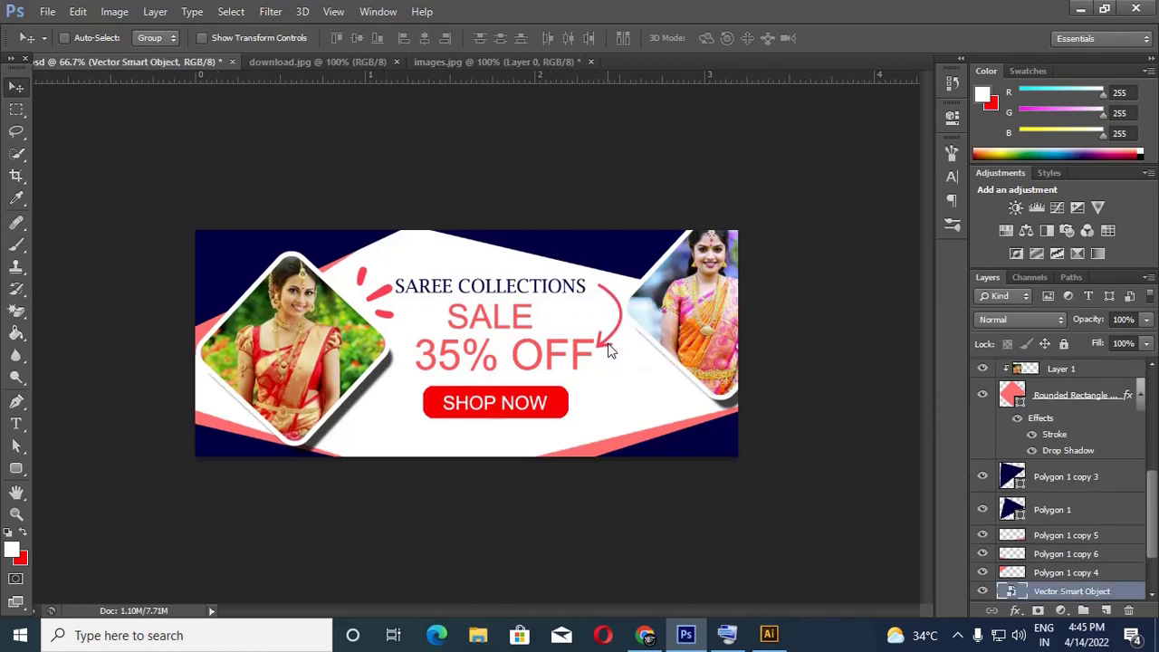
# Nudge the 35% OFF text left, clear of the arrowhead, and save the banner
pyautogui.rightClick(577, 356)
pyautogui.click(611, 361)
pyautogui.press('Left')
pyautogui.press('Left')
pyautogui.press('Left')
pyautogui.press('Left')
pyautogui.press('Left')
pyautogui.press('Left')
pyautogui.press('Left')
pyautogui.press('Left')
pyautogui.press('Left')
pyautogui.press('Left')
pyautogui.press('Left')
pyautogui.press('Left')
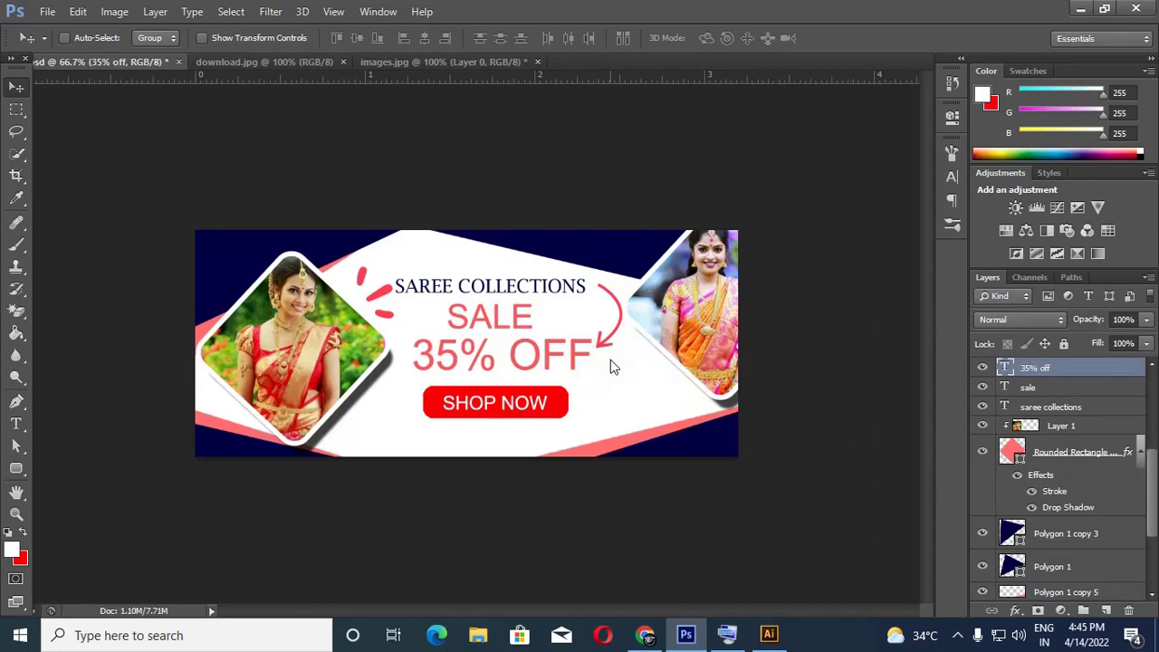
pyautogui.hotkey('ctrl', 's')
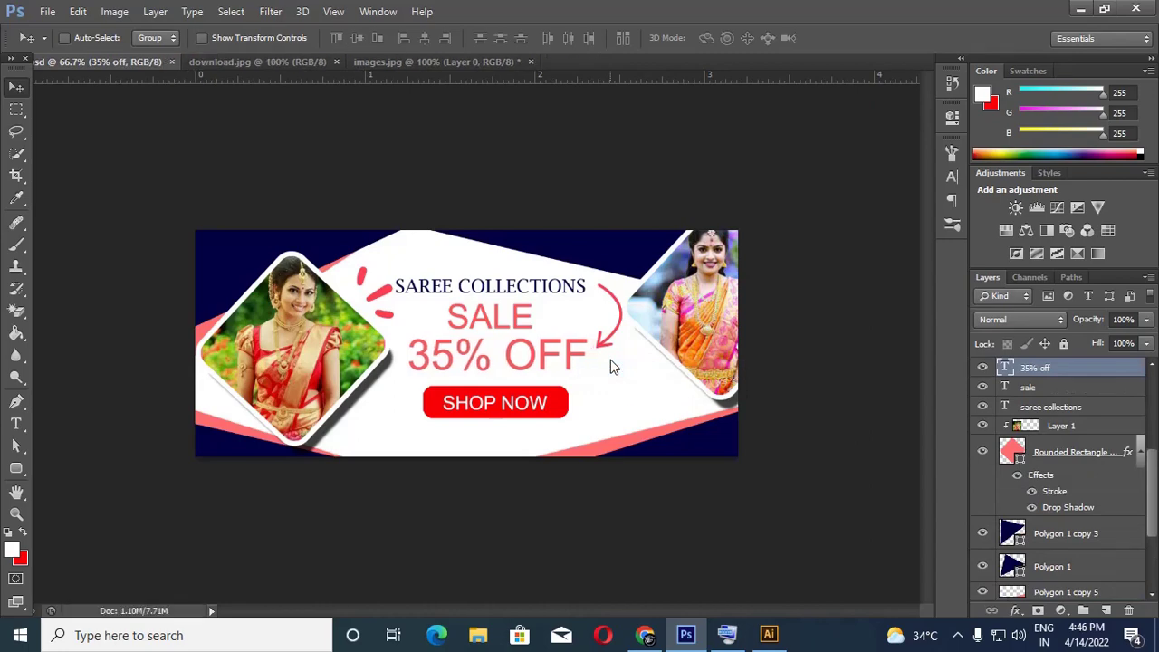
# Select the rectangular dot grid in the Illustrator elements file and fill it with white
pyautogui.click(769, 635)
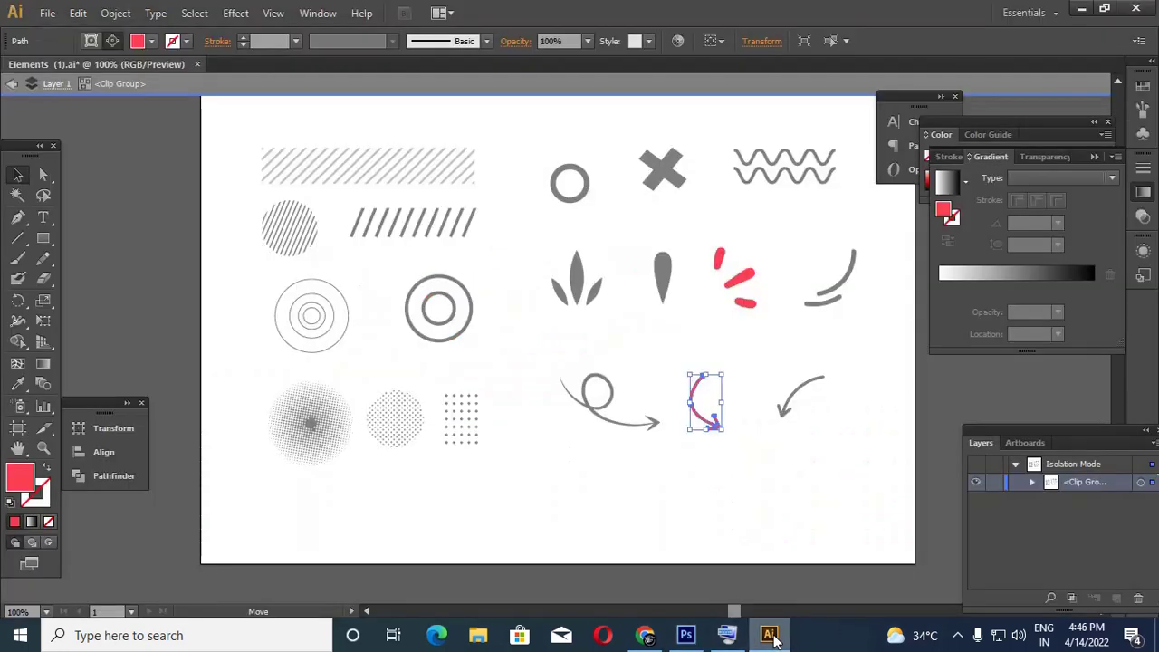
pyautogui.moveTo(444, 377); pyautogui.dragTo(533, 472)
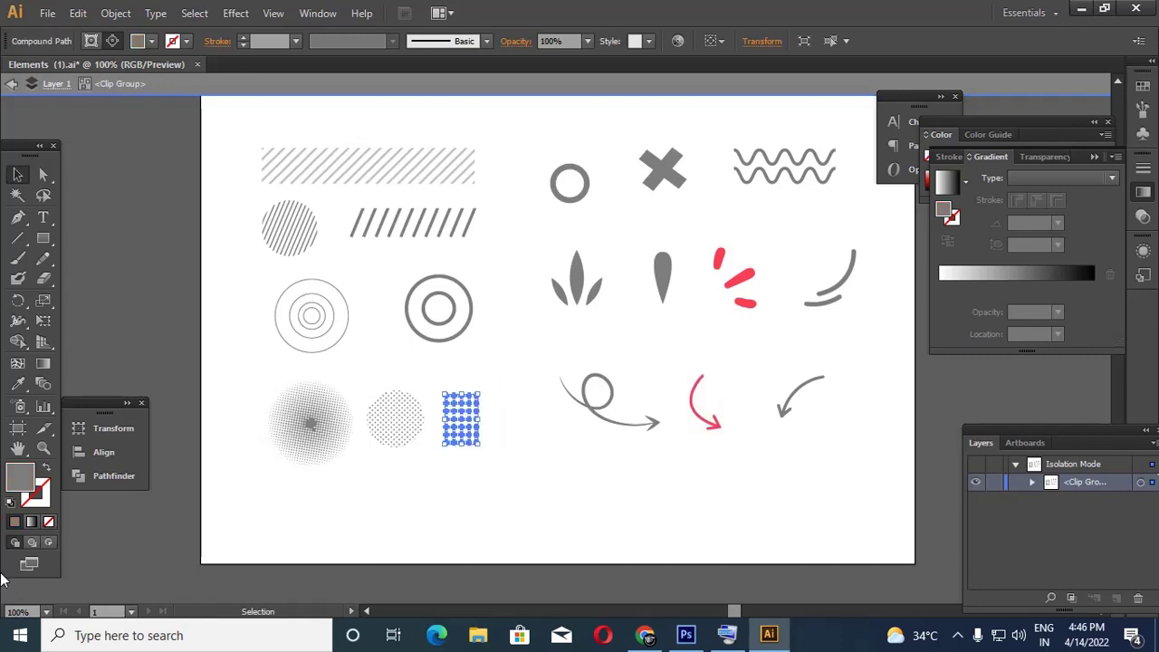
pyautogui.doubleClick(20, 477)
pyautogui.click(358, 195)
pyautogui.press('Return')
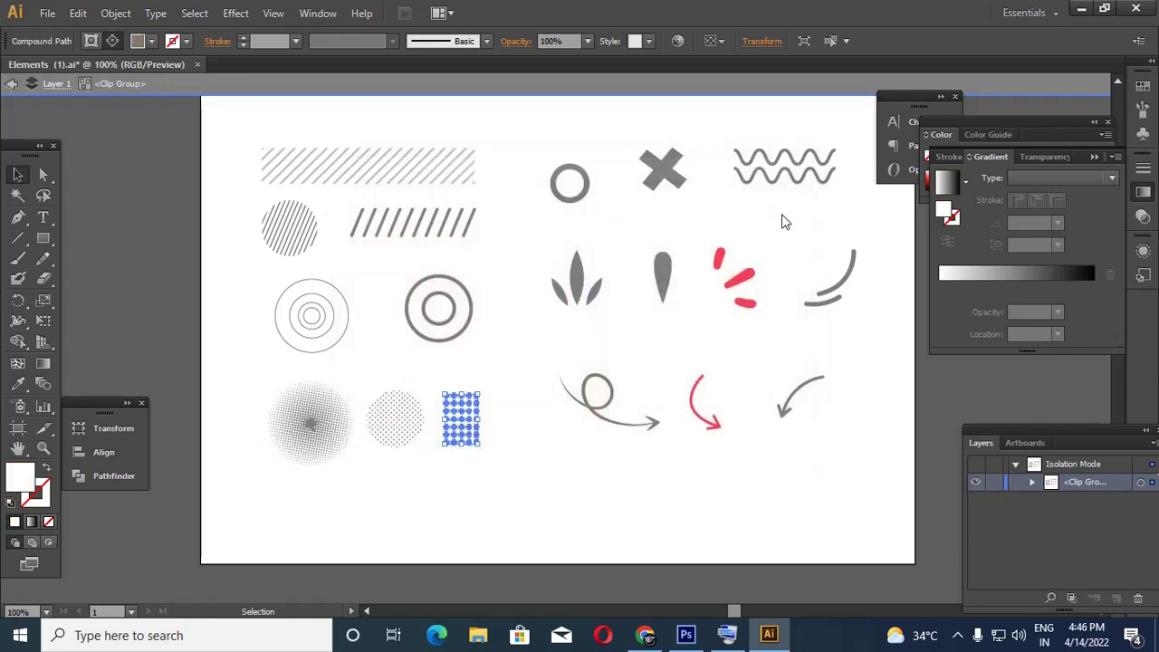
# Bring the white dot grid into the Photoshop banner and rotate it about -41° over the top-left corner
pyautogui.doubleClick(481, 404)
pyautogui.doubleClick(467, 441)
pyautogui.moveTo(467, 441)
pyautogui.mouseDown()
pyautogui.moveTo(503, 499)
pyautogui.moveTo(462, 433)
pyautogui.moveTo(474, 439)
pyautogui.mouseUp()
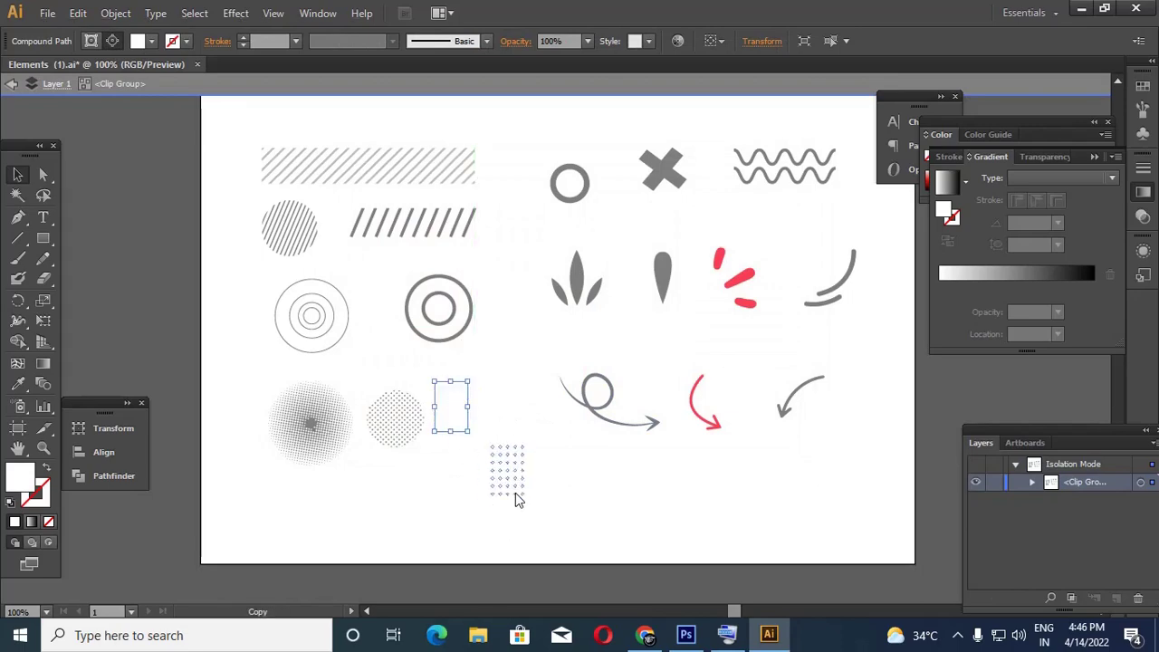
pyautogui.click(685, 635)
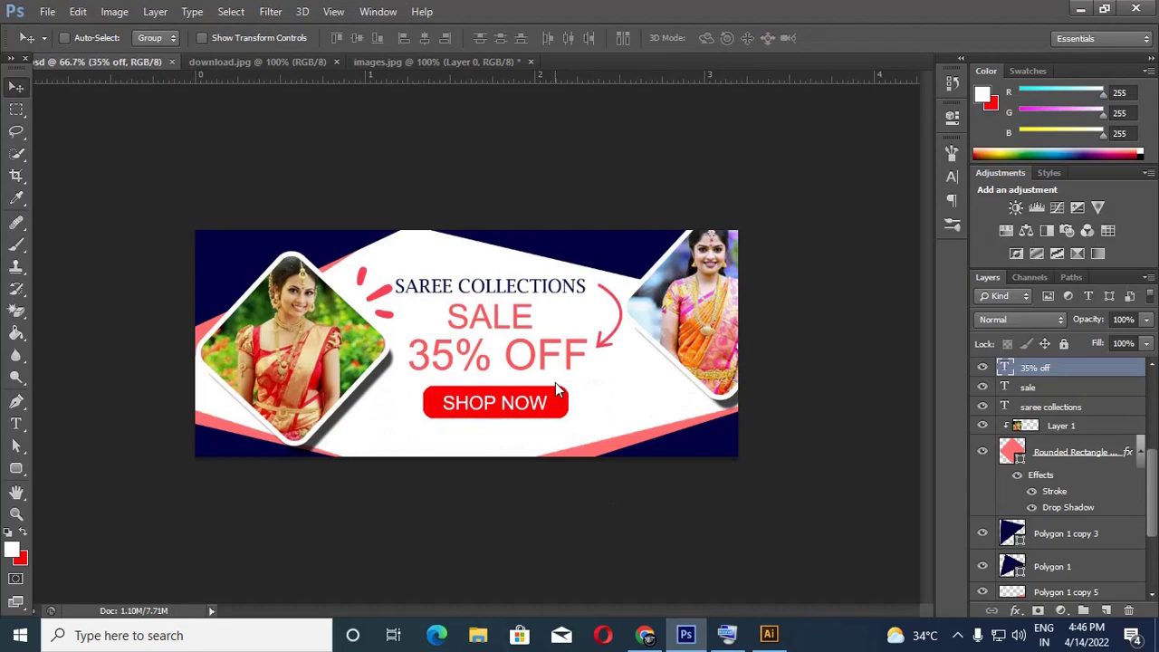
pyautogui.hotkey('ctrl', 'v')
pyautogui.moveTo(555, 382); pyautogui.dragTo(216, 192)
pyautogui.moveTo(304, 175); pyautogui.dragTo(251, 122)
pyautogui.moveTo(265, 246); pyautogui.dragTo(300, 263)
pyautogui.press('Return')
# Scale down the white dot grid, fit it inside the banner's top-left navy corner and save
pyautogui.hotkey('ctrl', 't')
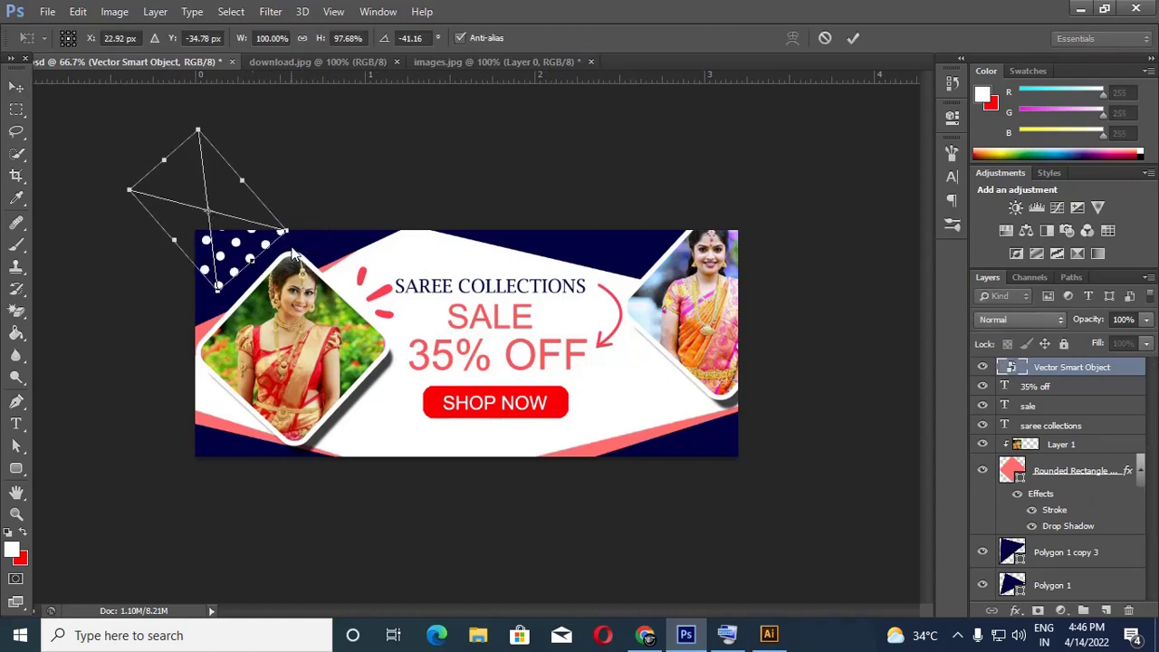
pyautogui.moveTo(200, 133); pyautogui.dragTo(246, 186)
pyautogui.press('Return')
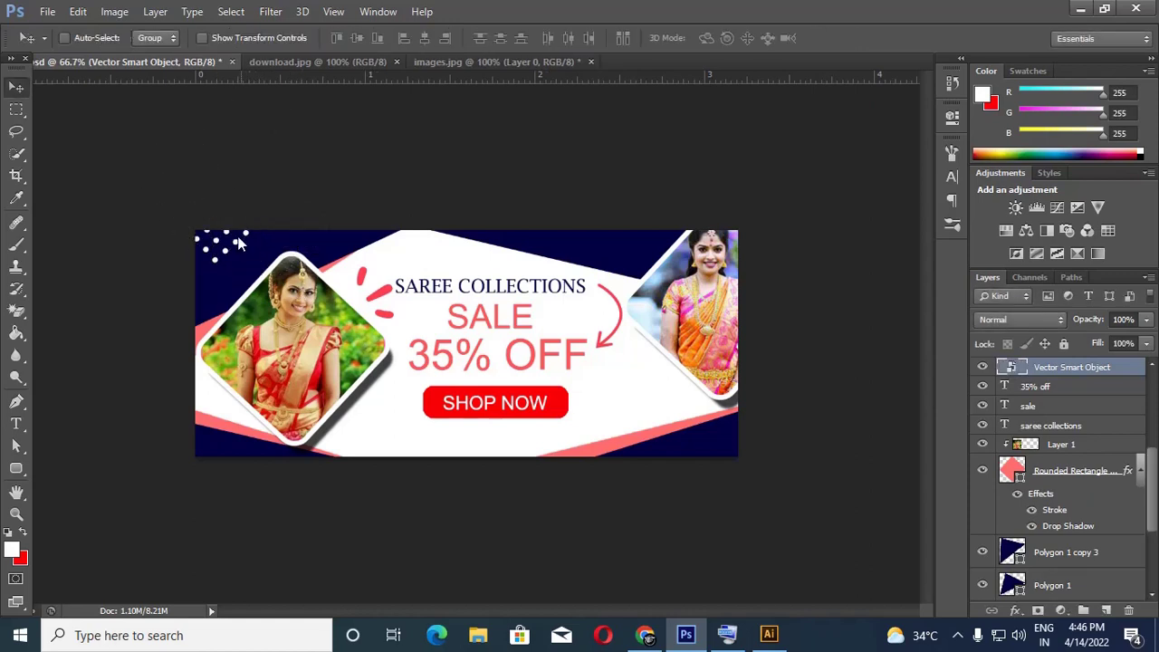
pyautogui.moveTo(244, 240); pyautogui.dragTo(240, 257)
pyautogui.hotkey('ctrl', 's')
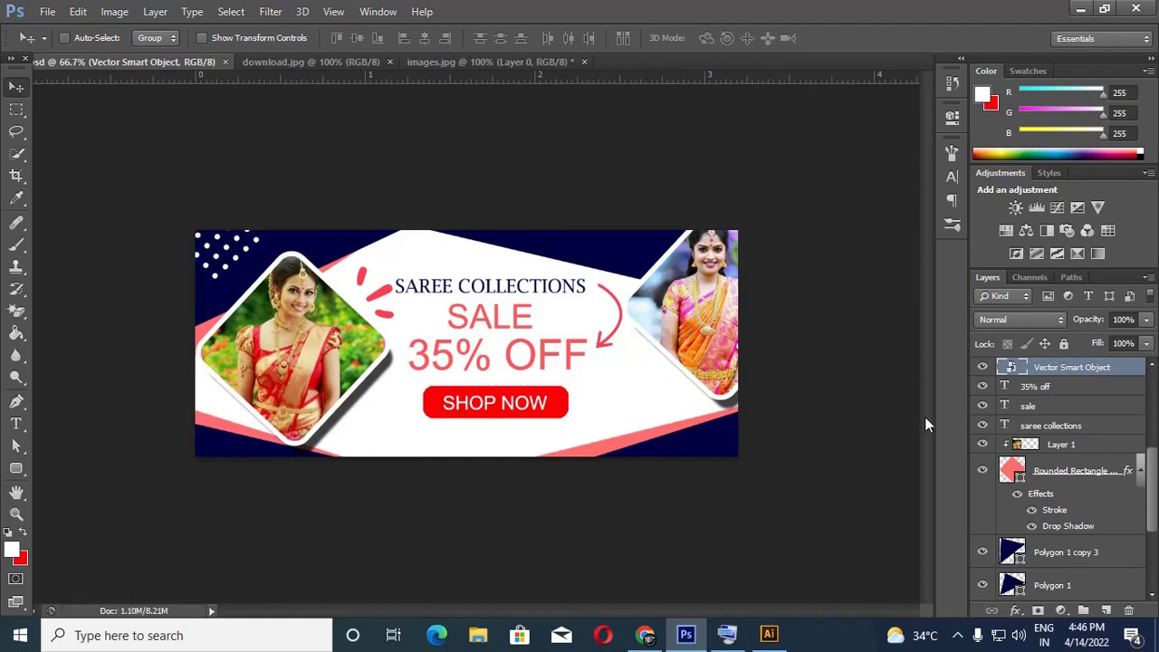
# Duplicate the white dot grid into the bottom-right navy corner and place its layer between Polygon 1 copy and Polygon 1 copy 2
pyautogui.rightClick(217, 262)
pyautogui.click(225, 269)
pyautogui.keyDown('alt'); pyautogui.moveTo(224, 268); pyautogui.dragTo(751, 490); pyautogui.keyUp('alt')
pyautogui.moveTo(1077, 370)
pyautogui.mouseDown()
pyautogui.moveTo(1067, 339)
pyautogui.moveTo(1074, 388)
pyautogui.mouseUp()
pyautogui.moveTo(730, 440); pyautogui.dragTo(735, 458)
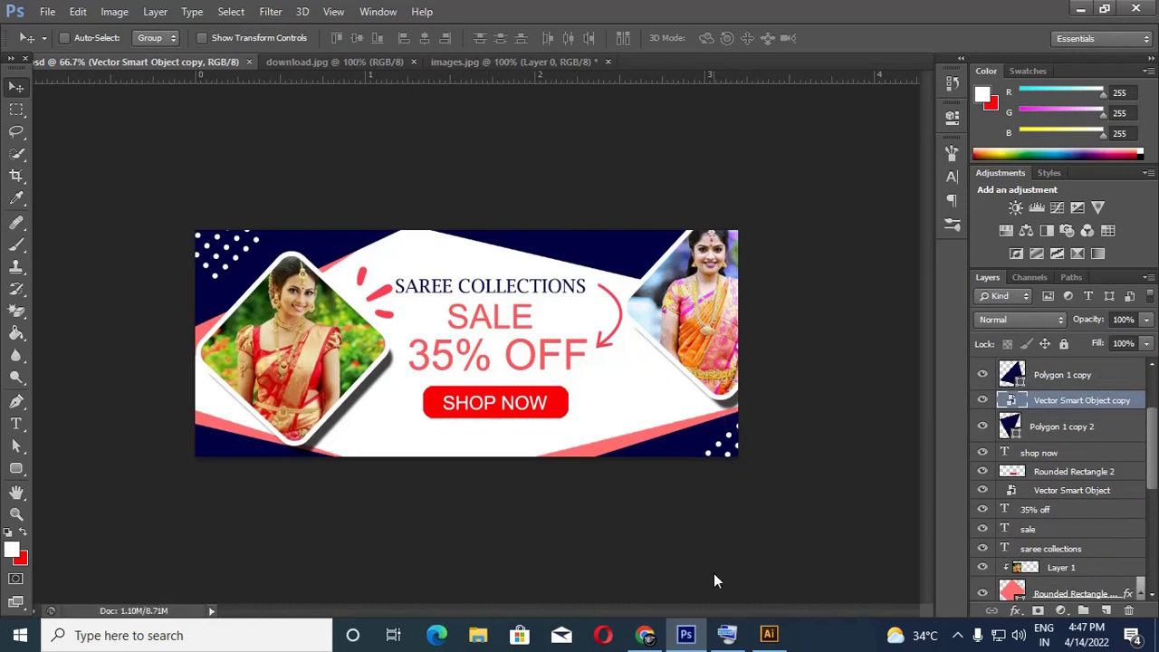
# Check the Illustrator elements and the fashion sale reference design in Chrome for further decoration ideas
pyautogui.click(771, 634)
pyautogui.click(782, 634)
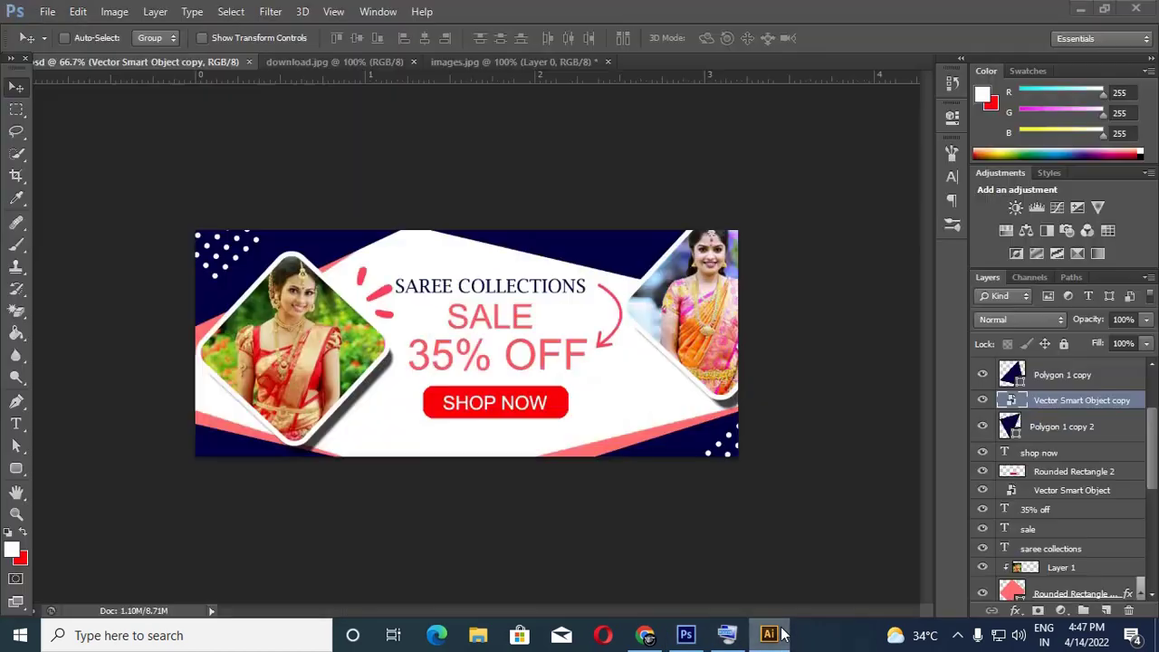
pyautogui.click(783, 634)
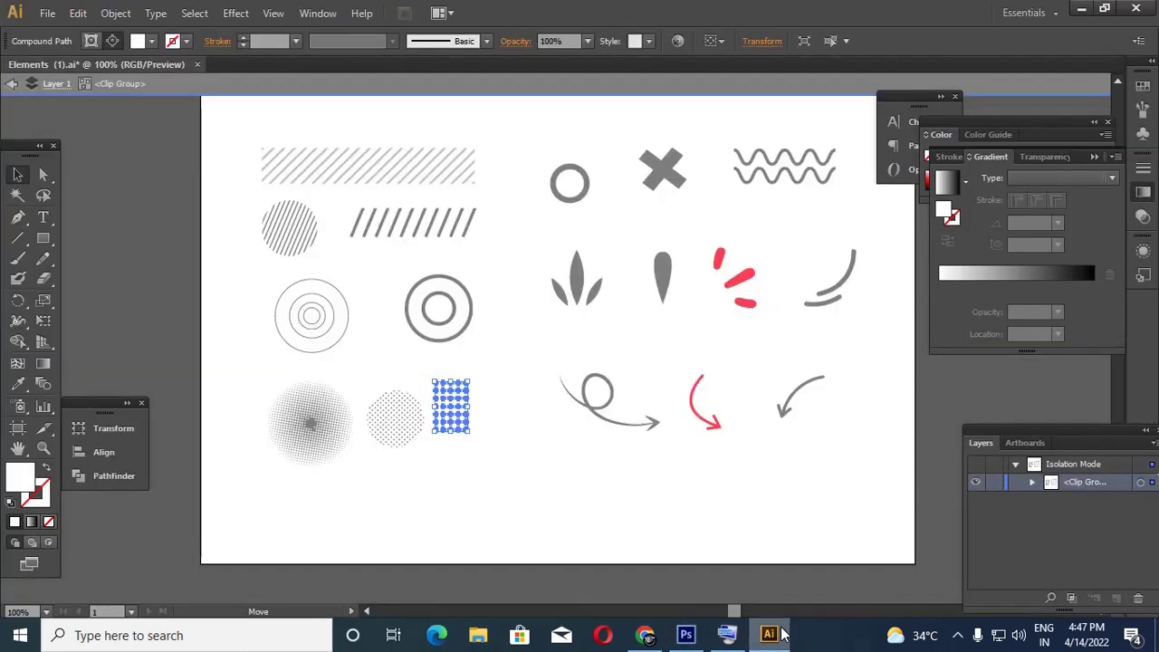
pyautogui.click(783, 634)
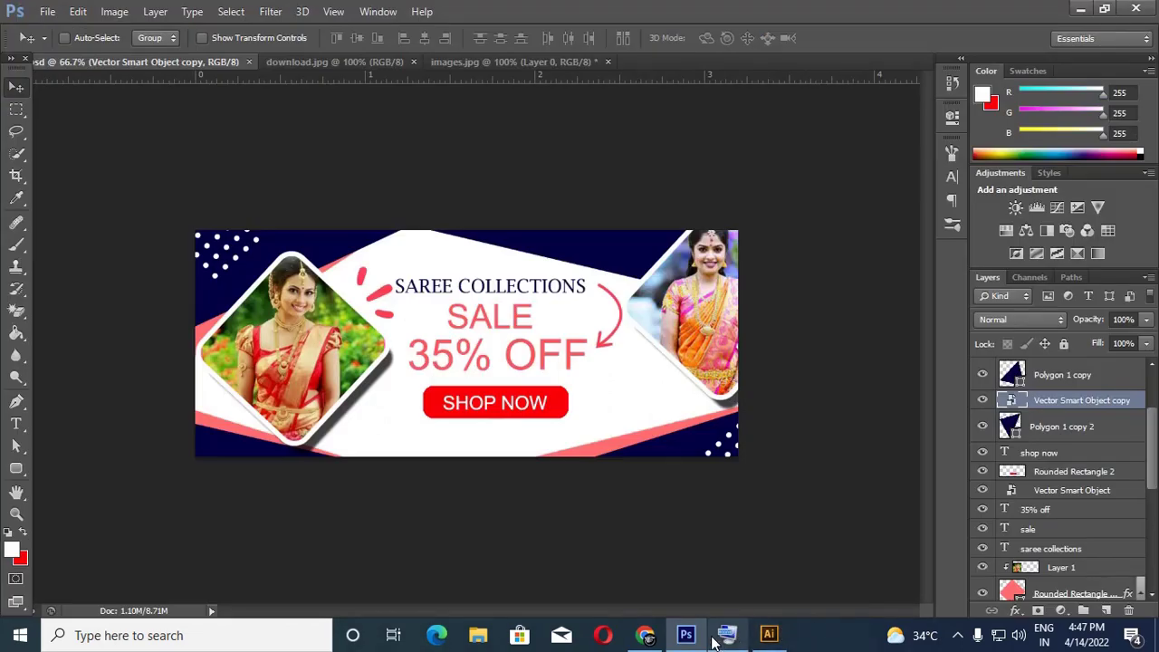
pyautogui.click(649, 637)
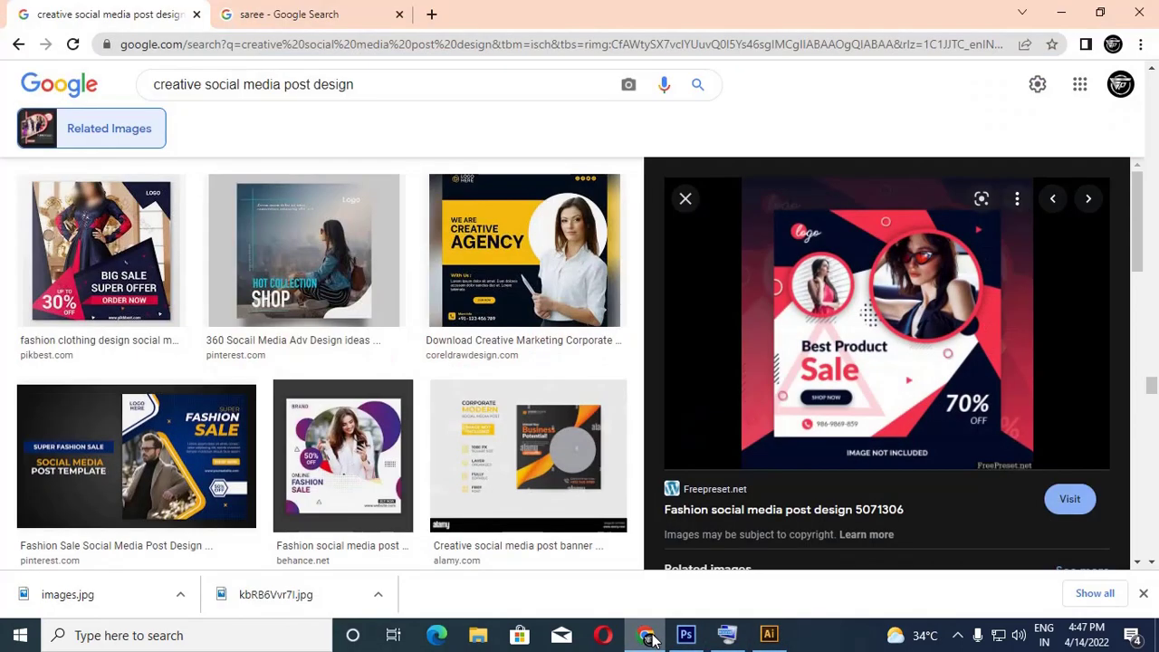
pyautogui.click(651, 638)
# In Illustrator, recolour the small grey ring with the pinkish red already used on the dashes and arrow
pyautogui.click(768, 634)
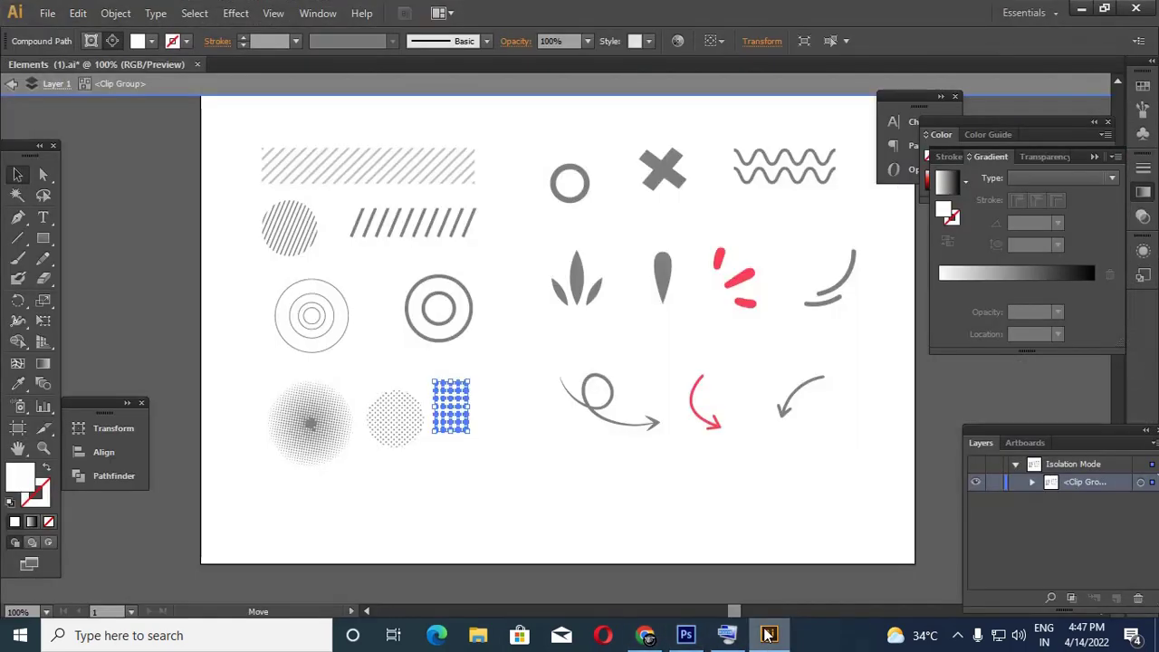
pyautogui.click(558, 171)
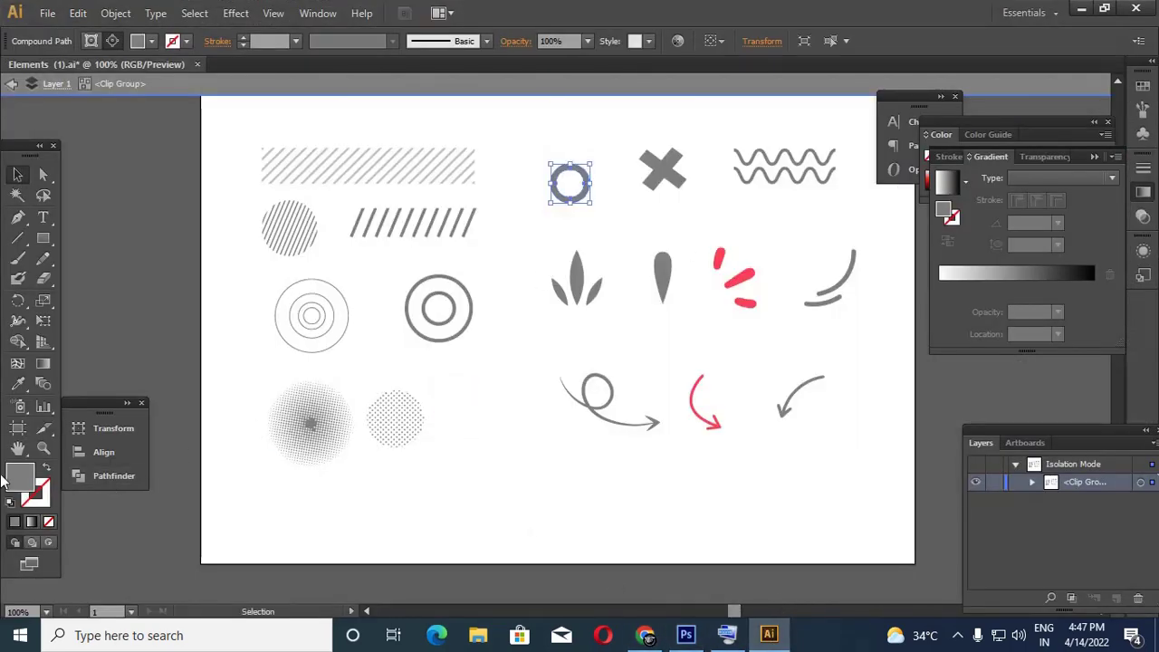
pyautogui.press('i')
pyautogui.press('v')
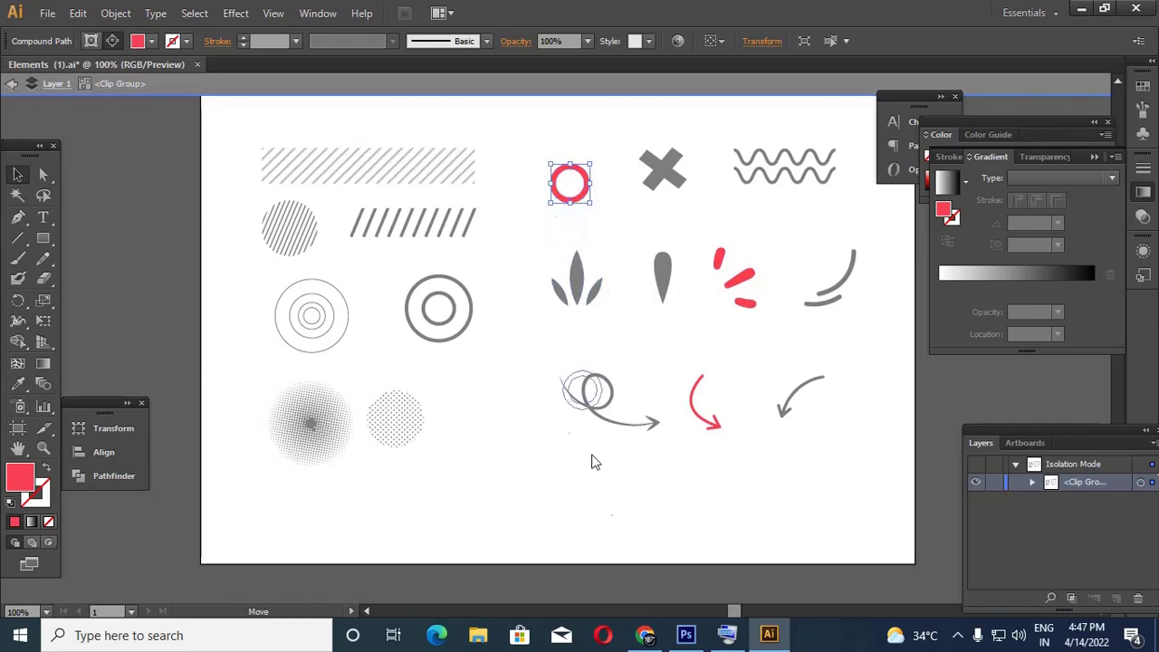
# Bring the red ring into the Photoshop banner, shrink it beside the SHOP NOW button below the arrow, and set its fill to 41%
pyautogui.hotkey('alt', 'Tab')
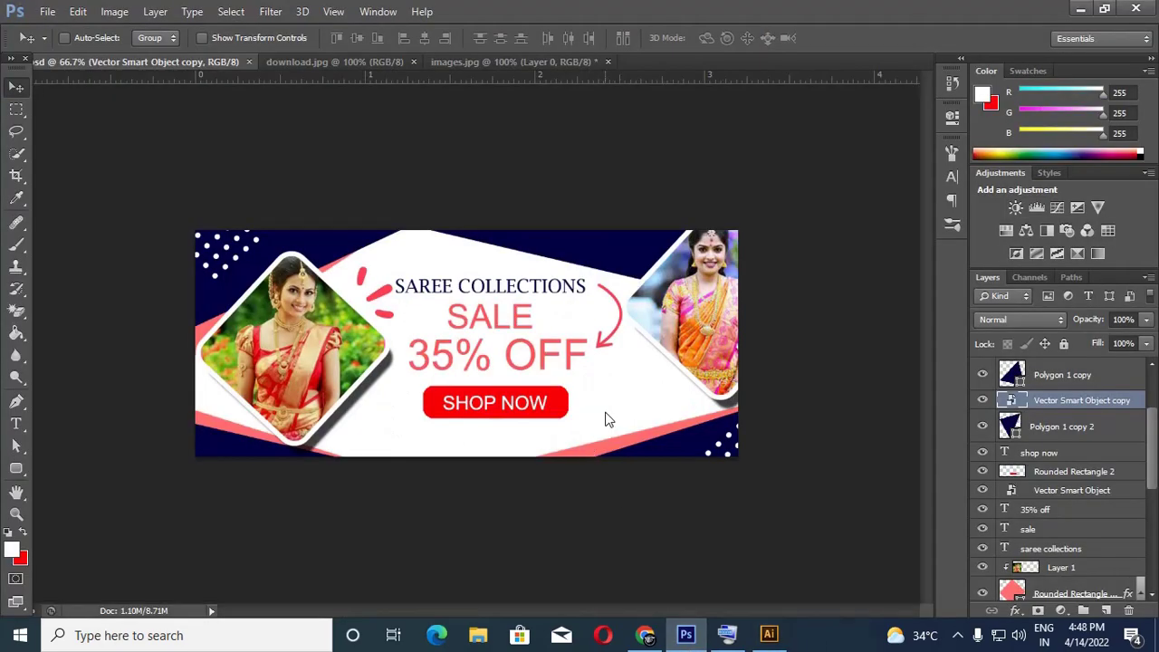
pyautogui.hotkey('ctrl', 'v')
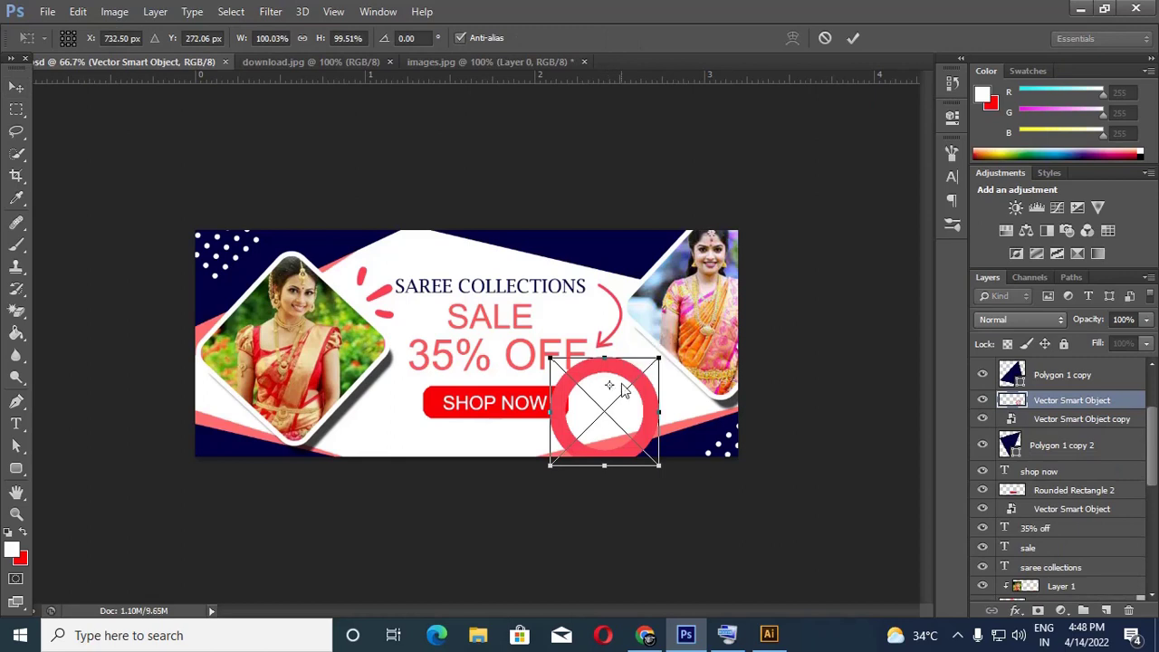
pyautogui.moveTo(662, 367); pyautogui.dragTo(613, 393)
pyautogui.press('Return')
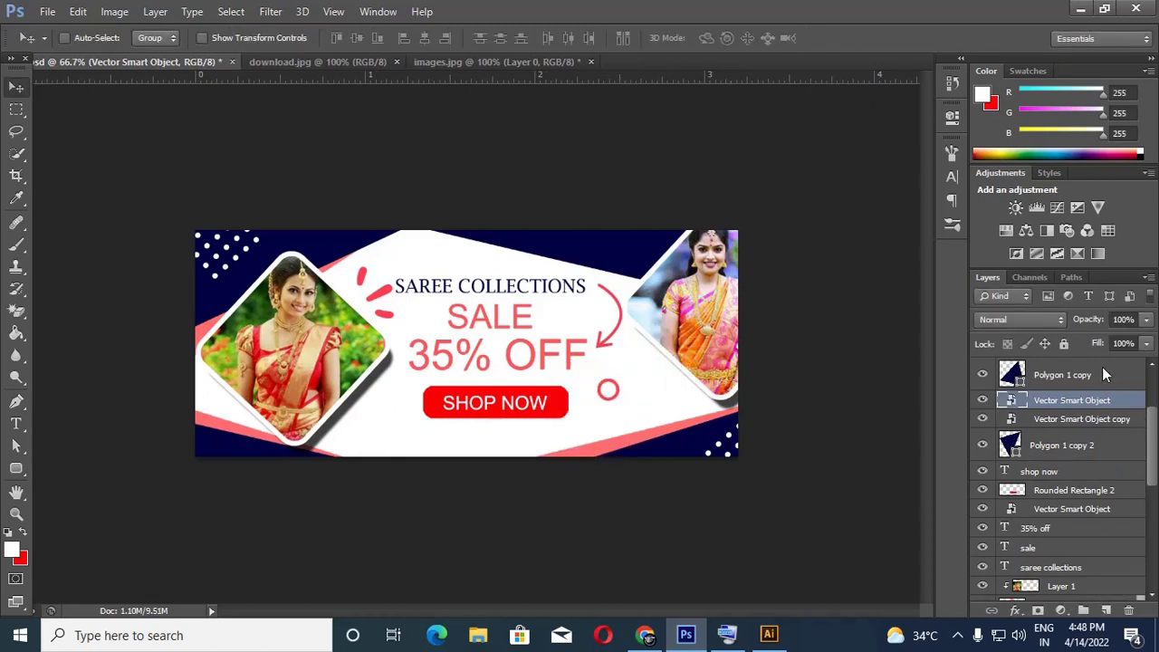
pyautogui.click(1146, 344)
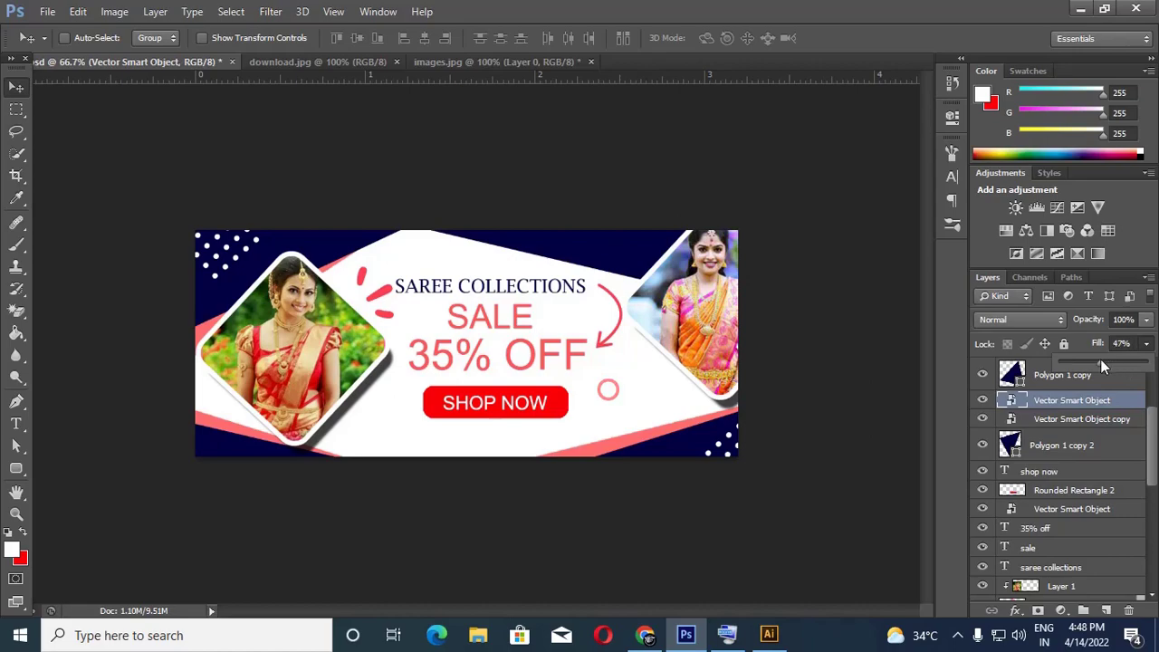
pyautogui.moveTo(1101, 359); pyautogui.dragTo(1096, 360)
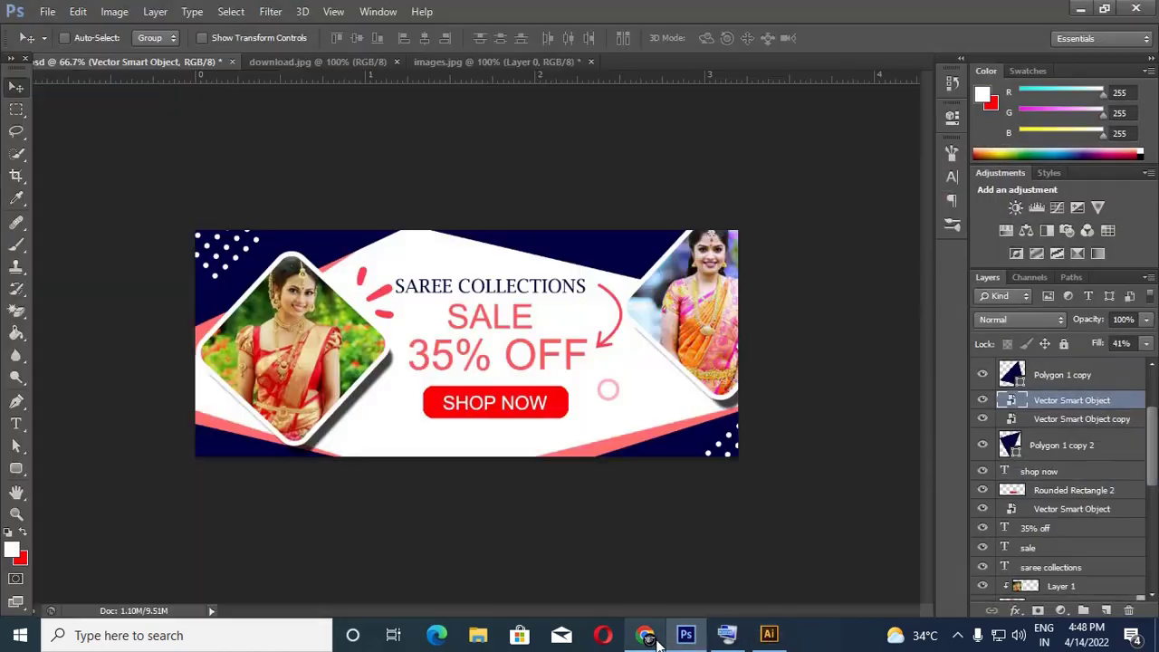
# Switch to Illustrator and recolour the circle of diagonal stripes with the same pinkish red
pyautogui.click(647, 636)
pyautogui.click(647, 634)
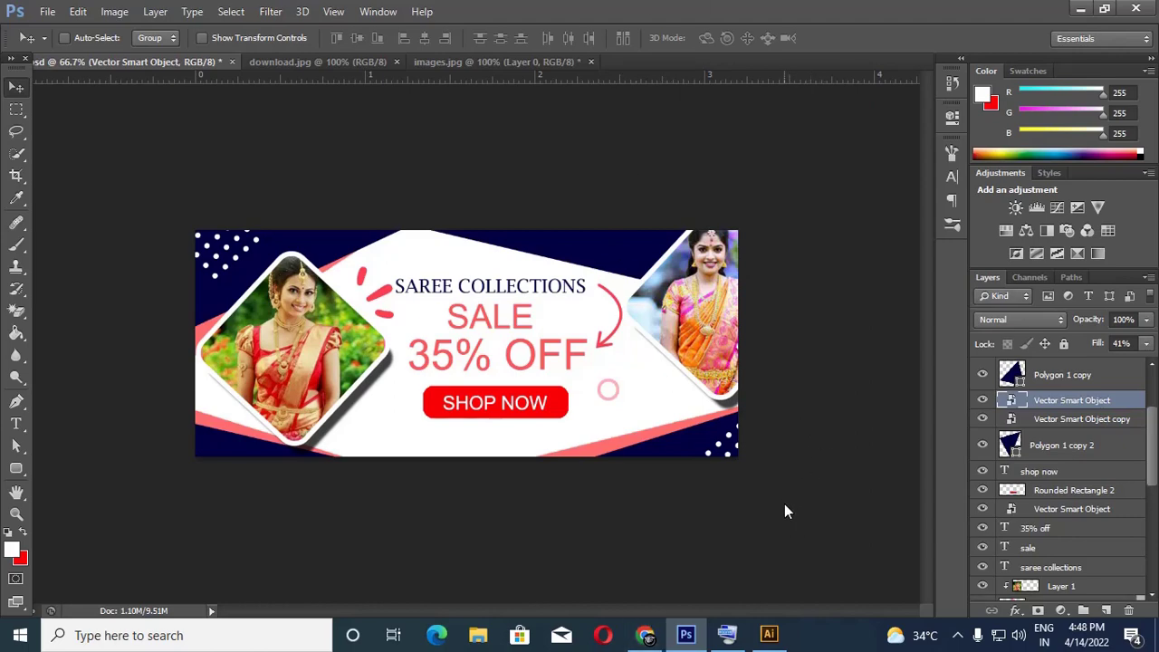
pyautogui.click(769, 635)
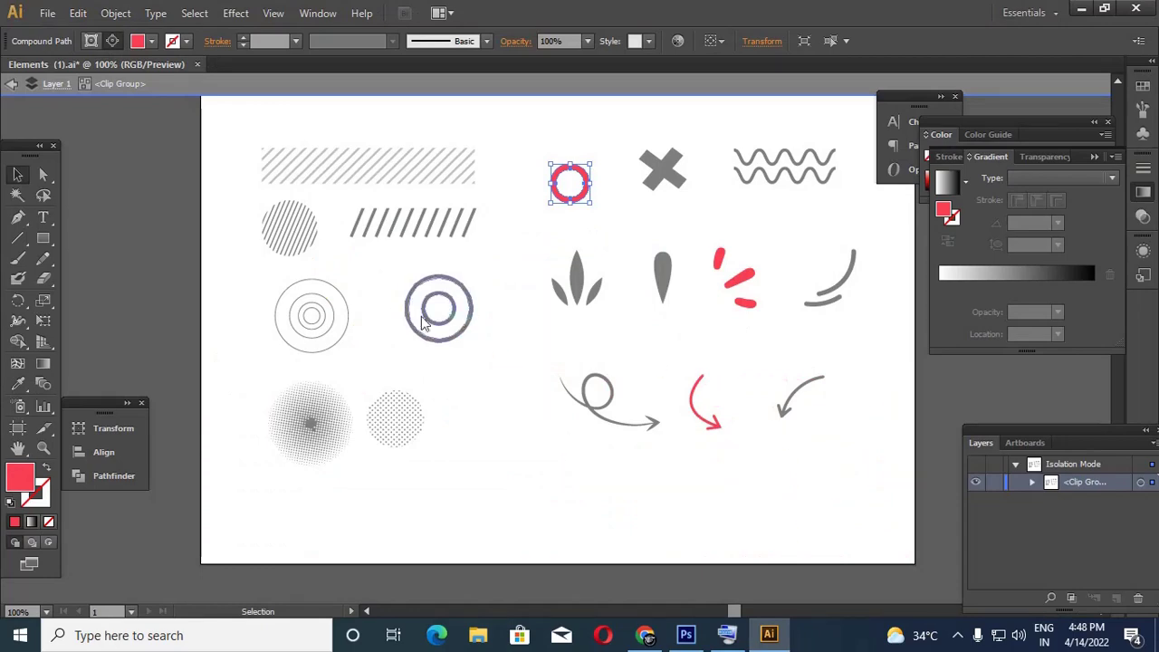
pyautogui.moveTo(246, 205); pyautogui.dragTo(332, 261)
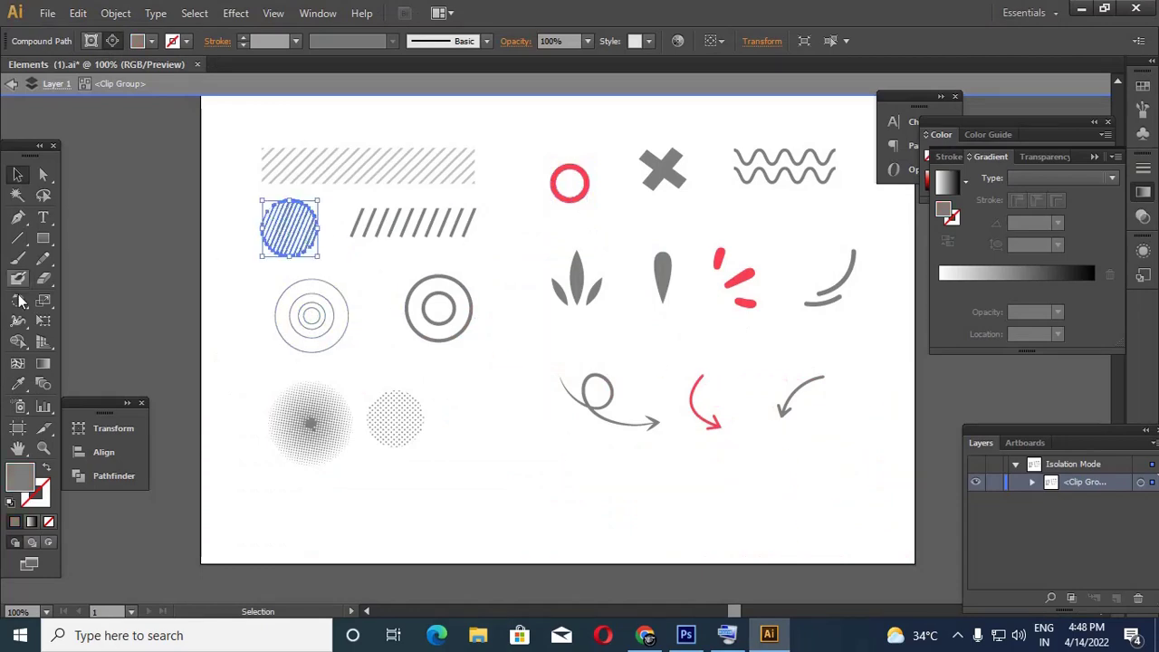
pyautogui.click(18, 384)
pyautogui.press('v')
# Place the red striped circle in the Photoshop banner and move its layer directly above the Background layer
pyautogui.moveTo(274, 250); pyautogui.dragTo(567, 376)
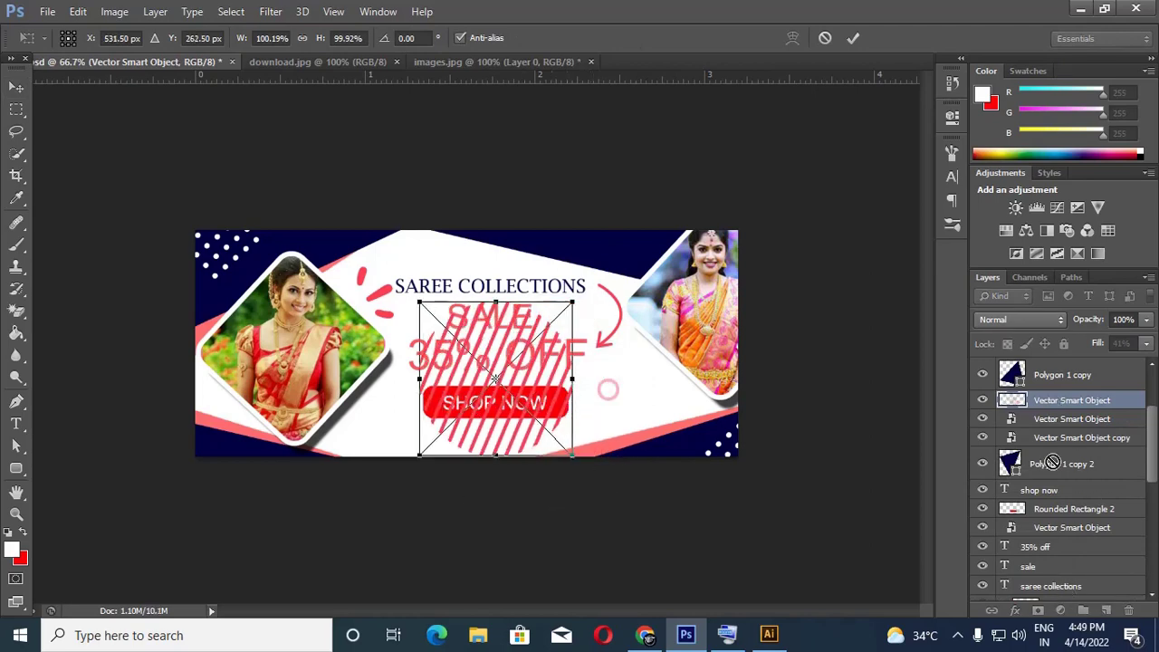
pyautogui.press('Return')
pyautogui.moveTo(1047, 402); pyautogui.dragTo(1065, 618)
pyautogui.moveTo(1057, 579); pyautogui.dragTo(1057, 576)
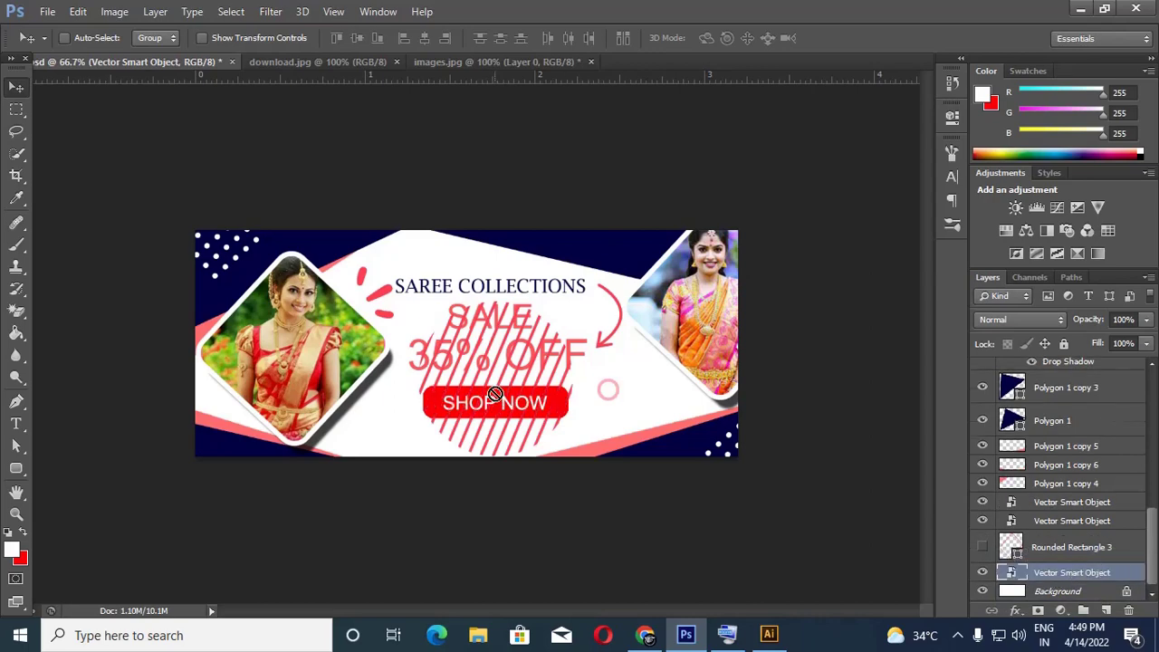
# Shift the striped circle left behind the sale text and lower its fill to 24%
pyautogui.moveTo(548, 424); pyautogui.dragTo(457, 403)
pyautogui.click(1143, 345)
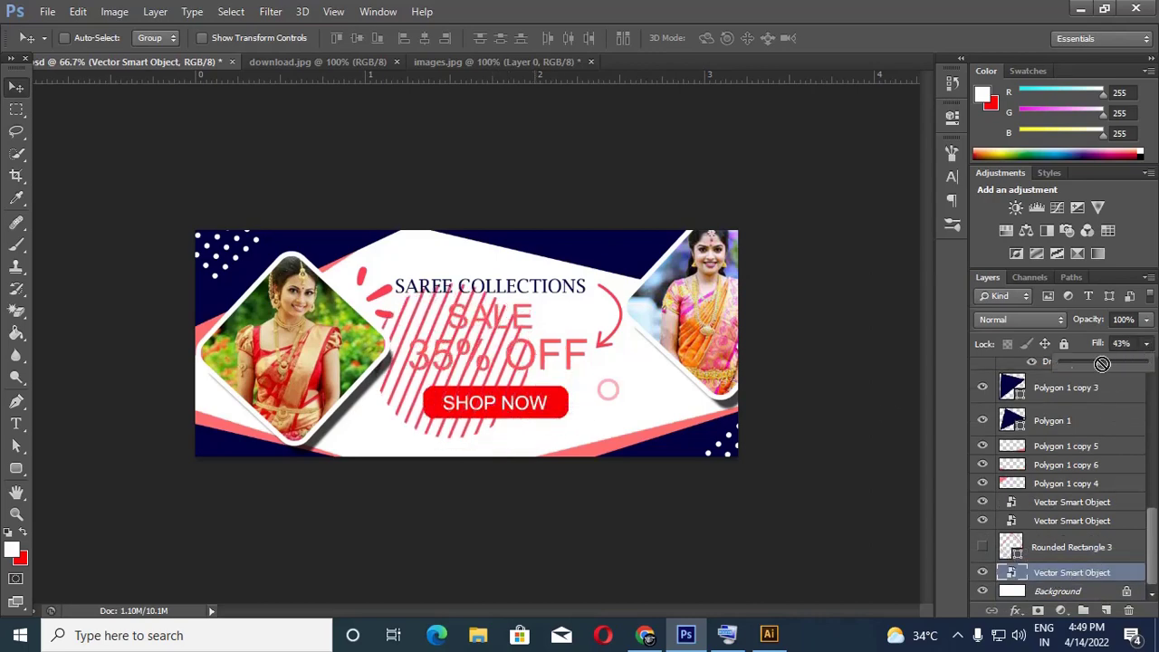
pyautogui.moveTo(1146, 363); pyautogui.dragTo(1079, 363)
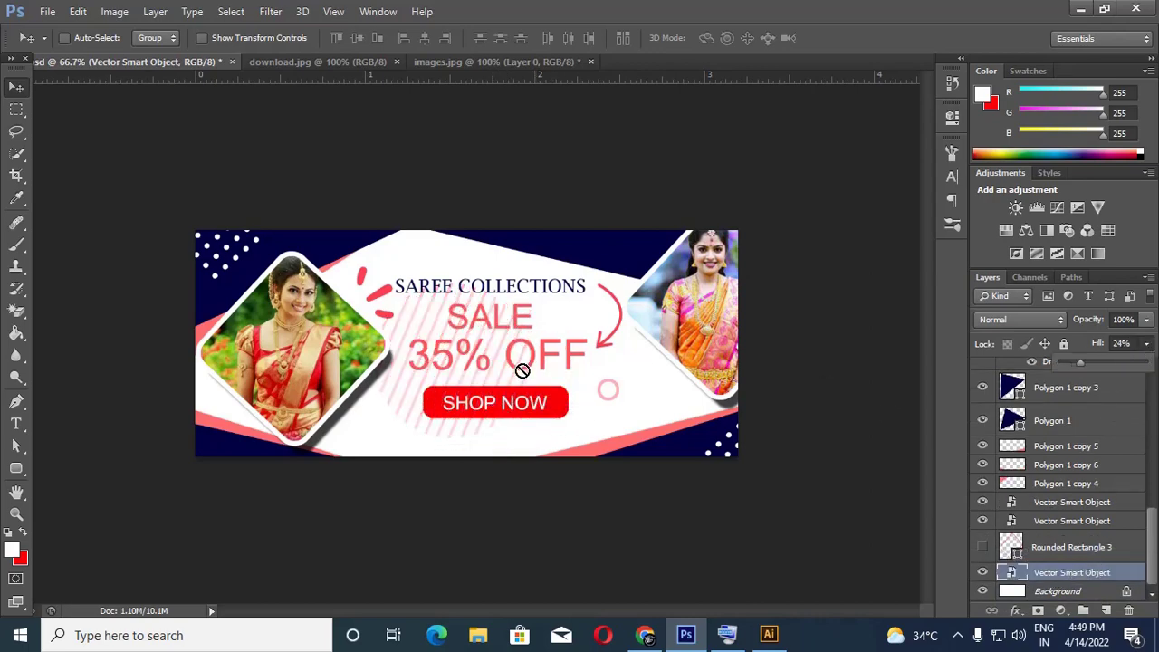
# Scale down the striped circle so it sits behind the left part of the sale text, and save the banner
pyautogui.hotkey('ctrl', 't')
pyautogui.moveTo(533, 285); pyautogui.dragTo(424, 304)
pyautogui.press('Return')
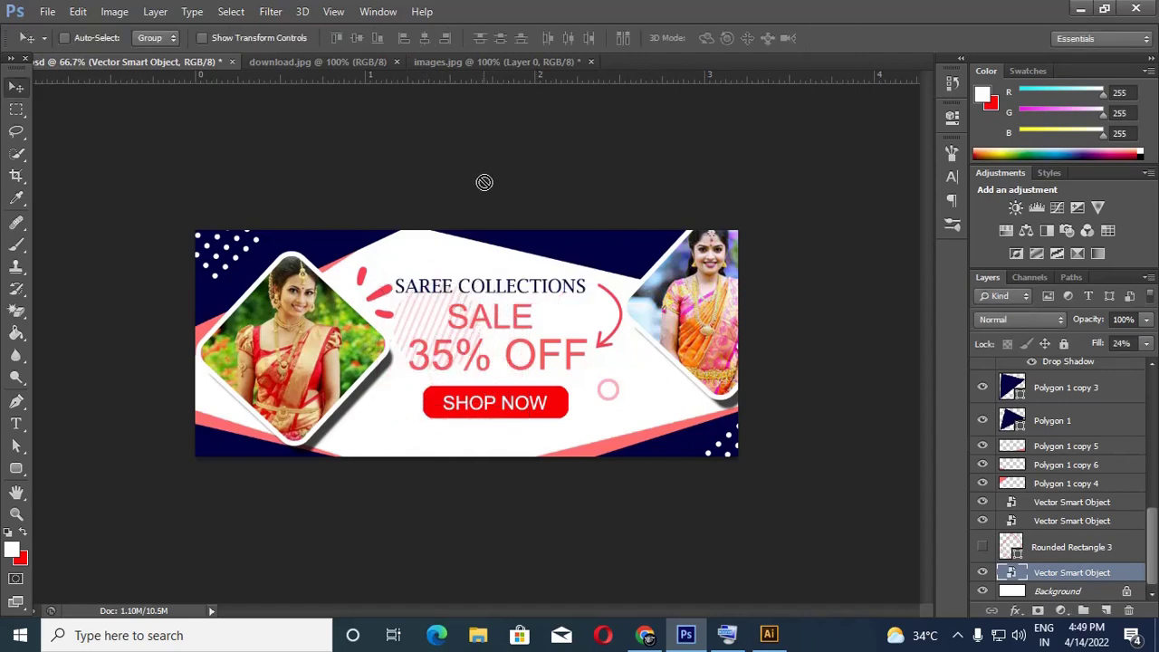
pyautogui.hotkey('ctrl', 's')
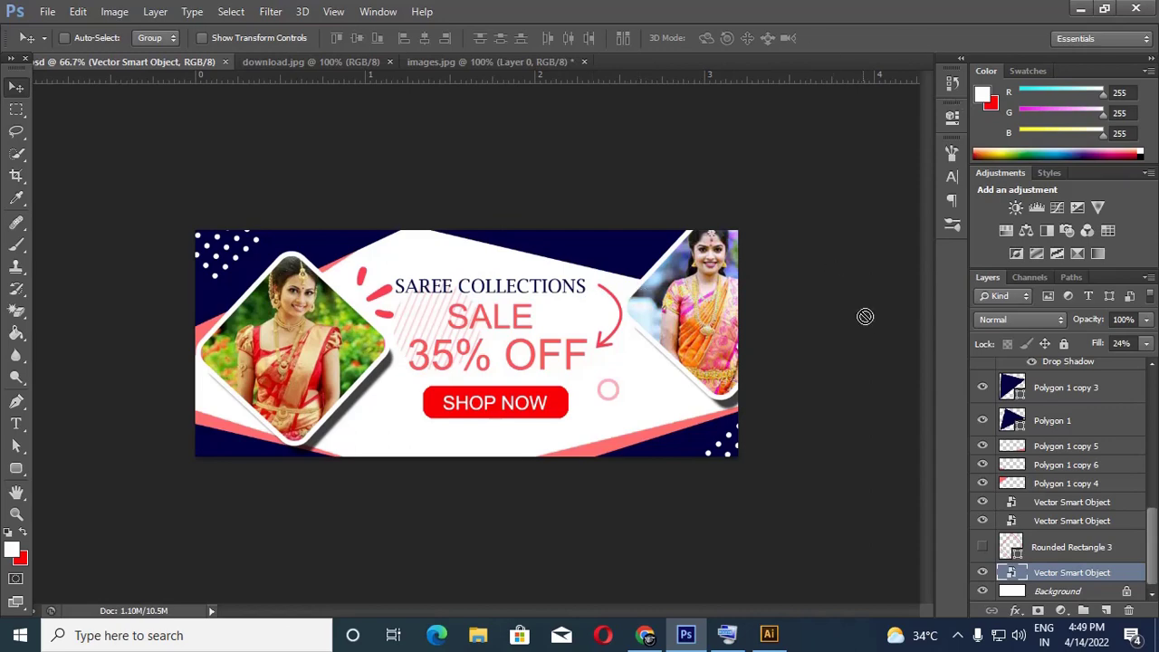
pyautogui.click(962, 636)
pyautogui.click(955, 599)
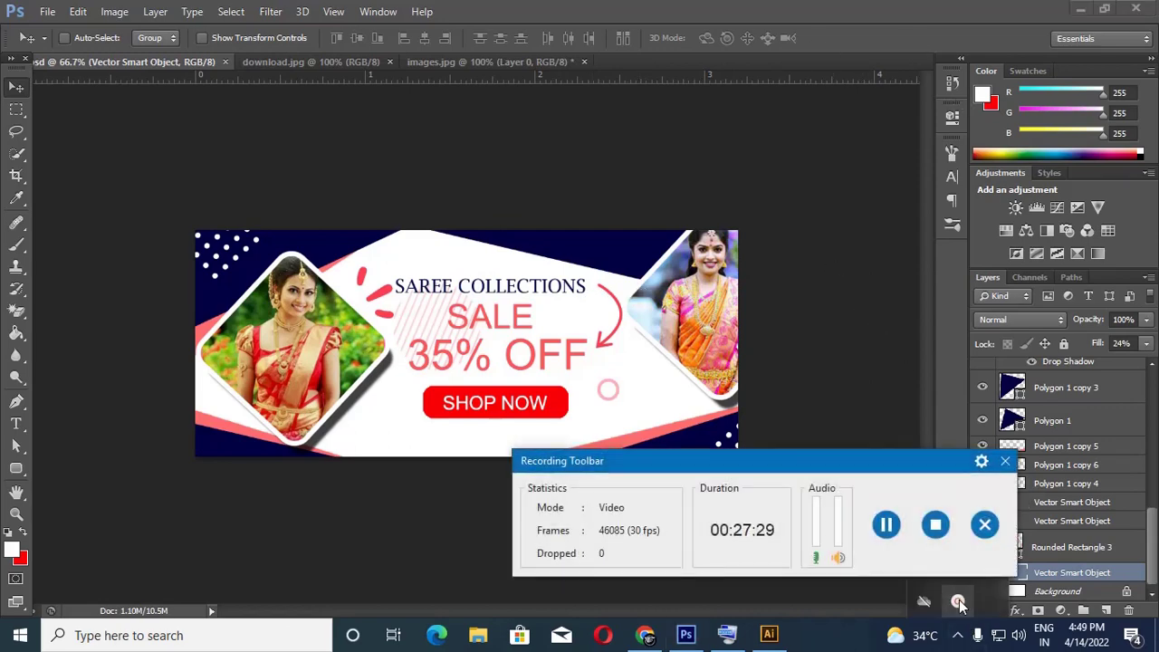
pyautogui.click(935, 526)
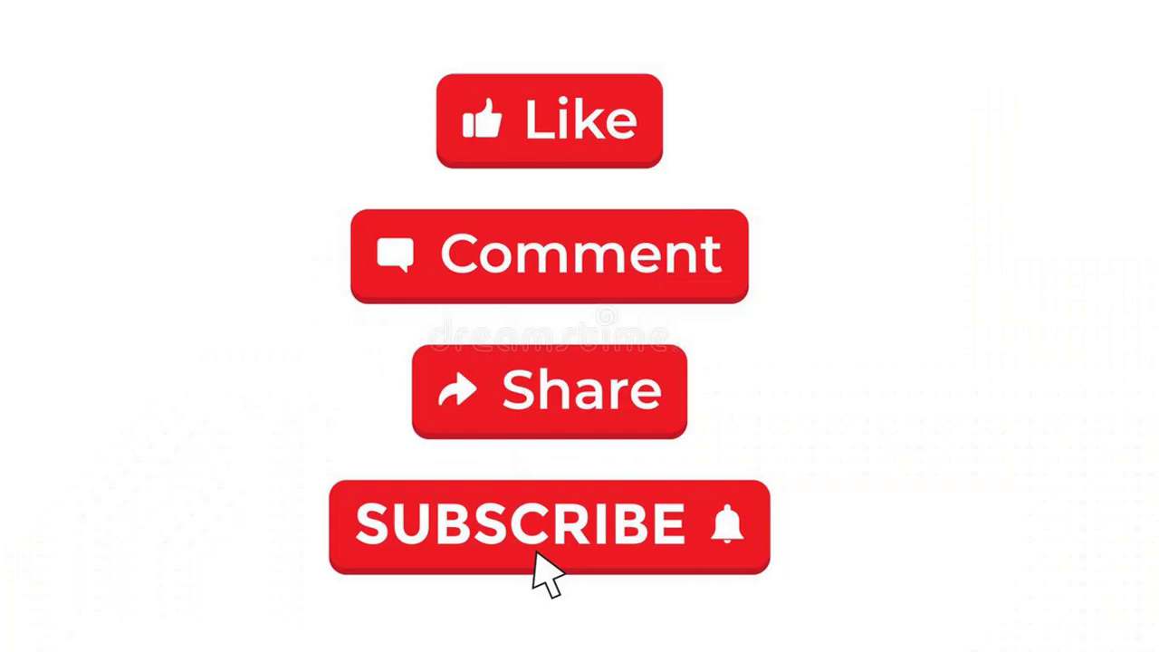